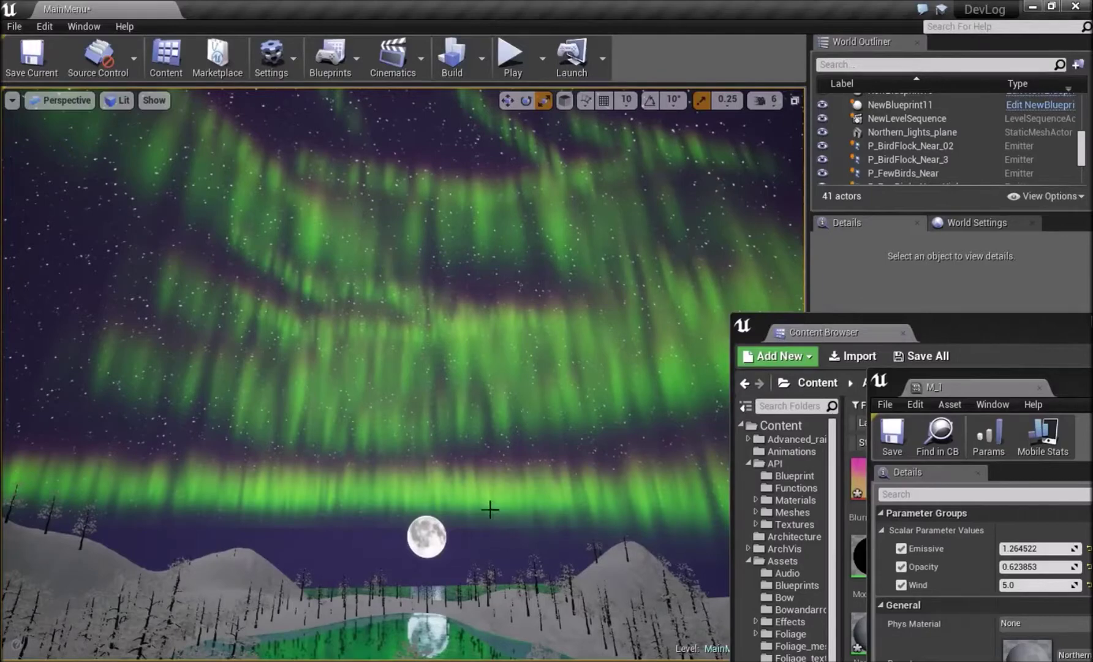
Move the M_1 material instance window clear of the aurora and lower Emissive to 0.445818 and Opacity to 0.46789
drag(1030, 387, 644, 269)
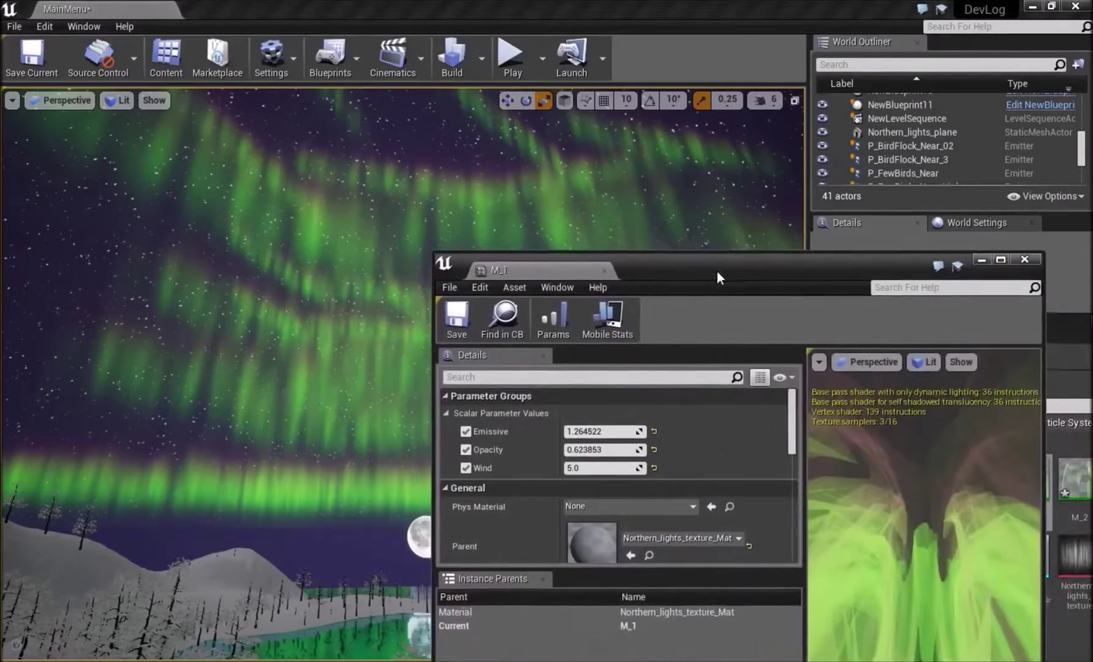
scroll(735, 468, down, 5)
scroll(735, 468, up, 5)
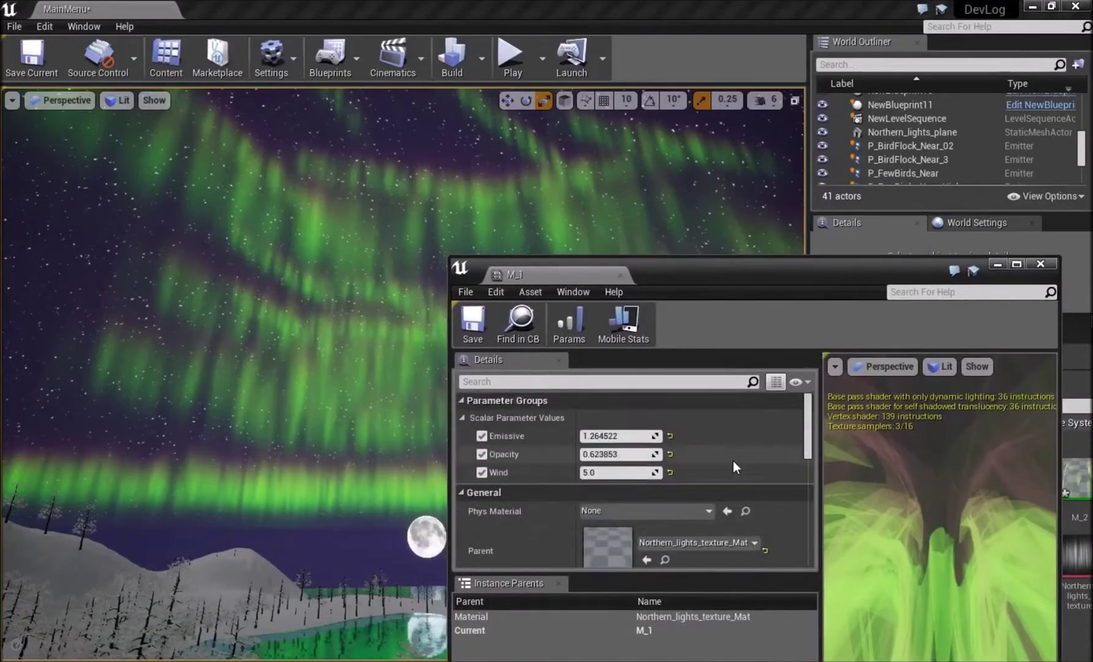
drag(738, 272, 837, 292)
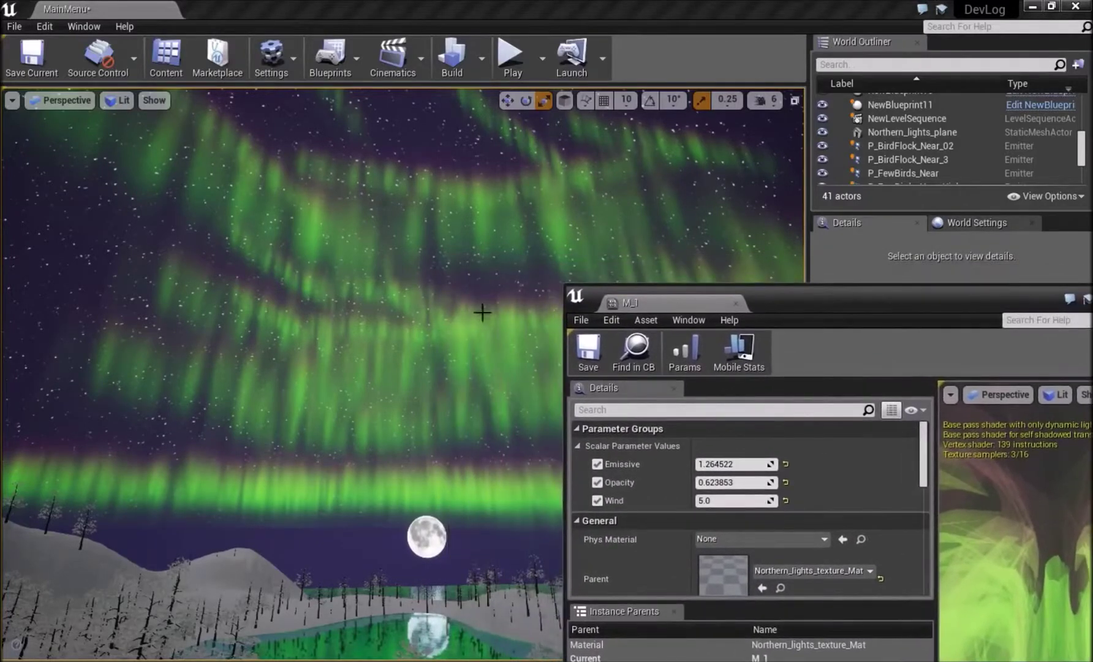
scroll(357, 338, up, 3)
mouse_move(357, 338)
mouse_down()
mouse_move(441, 392)
mouse_move(466, 386)
mouse_move(374, 383)
mouse_move(343, 362)
mouse_move(398, 257)
mouse_move(374, 337)
mouse_up()
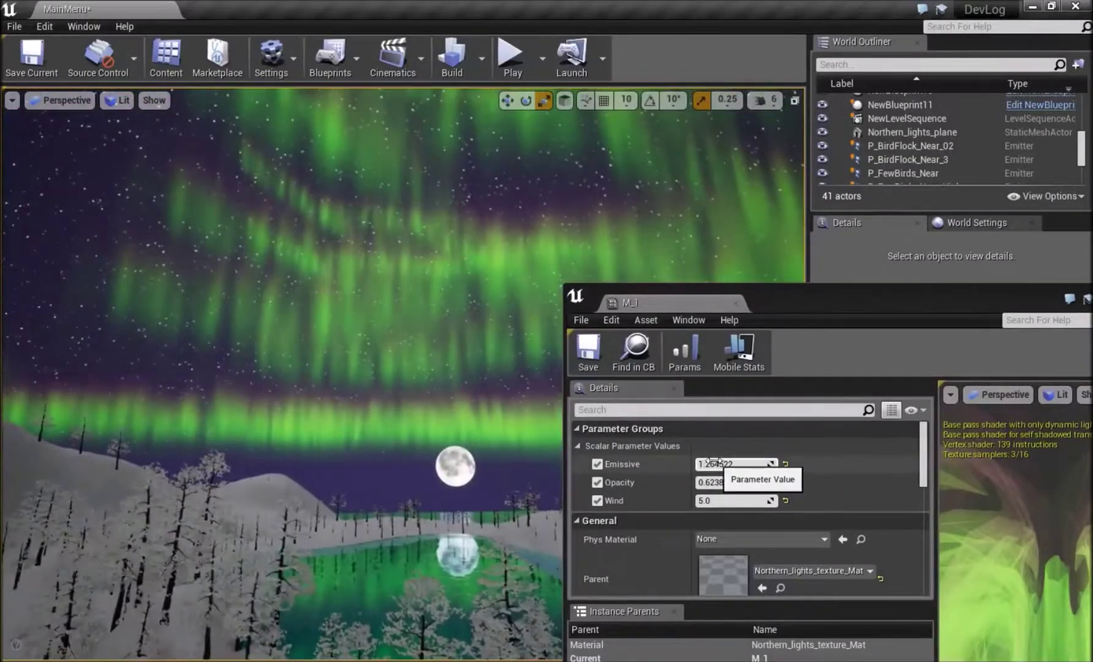
drag(406, 427, 502, 429)
drag(736, 463, 705, 482)
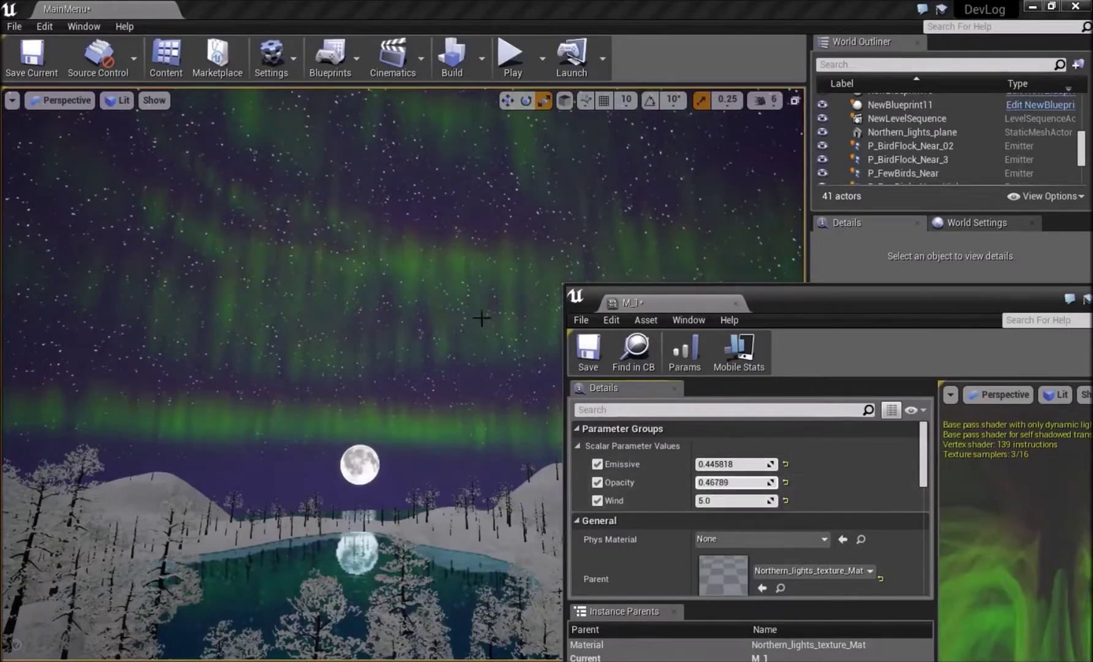
Fly through the level to examine the dimmed aurora from different positions and angles
click(464, 305)
drag(464, 306, 539, 319)
key(w)
drag(156, 333, 160, 242)
key(w)
drag(289, 330, 290, 392)
key(Escape)
drag(334, 303, 273, 309)
key(s)
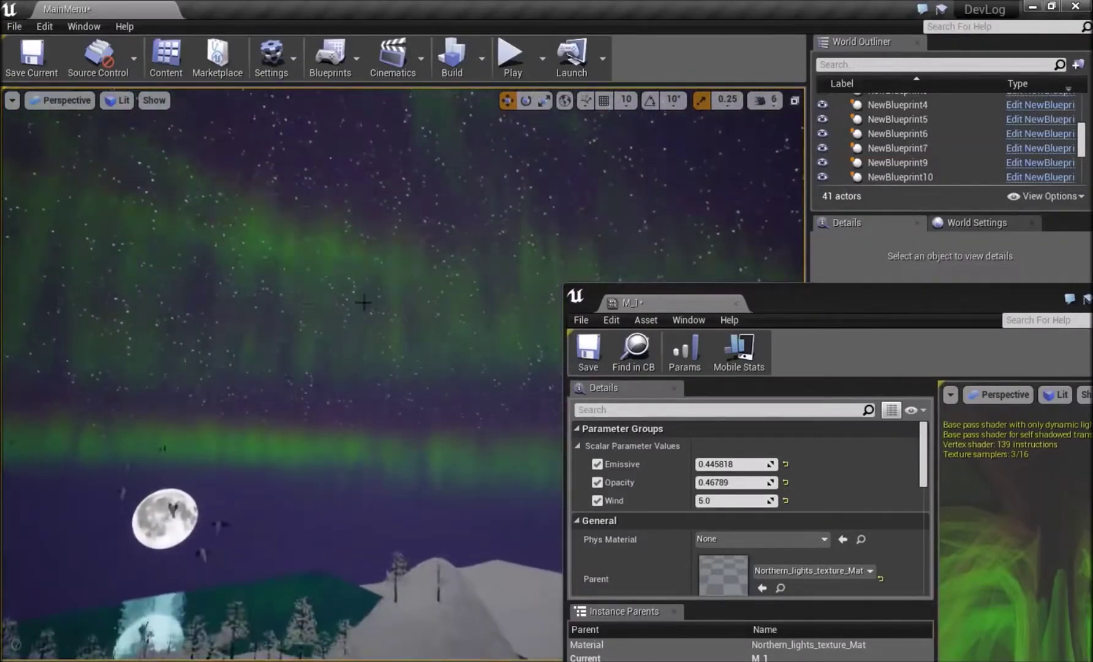
Try a Wind value of 5.942019, then set Wind to 5.067887 and Opacity to 1.0 in M_1
drag(705, 501, 730, 500)
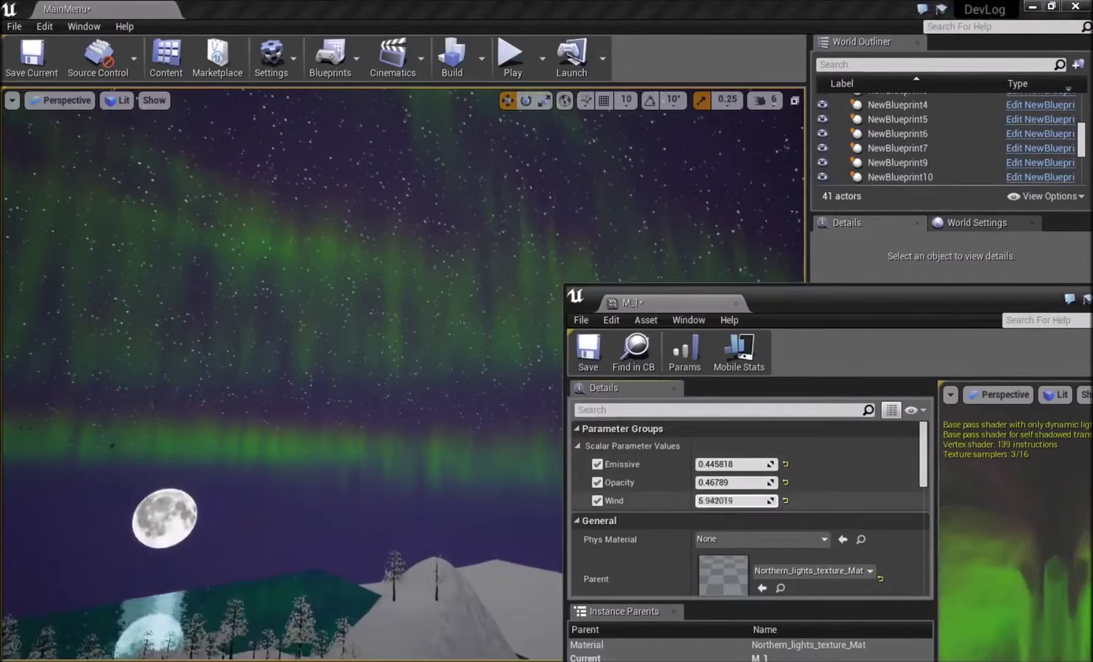
drag(297, 284, 297, 285)
drag(720, 500, 698, 500)
mouse_move(362, 287)
mouse_down()
mouse_move(362, 300)
mouse_move(355, 270)
mouse_up()
mouse_move(705, 480)
mouse_down()
mouse_move(809, 479)
mouse_move(710, 478)
mouse_up()
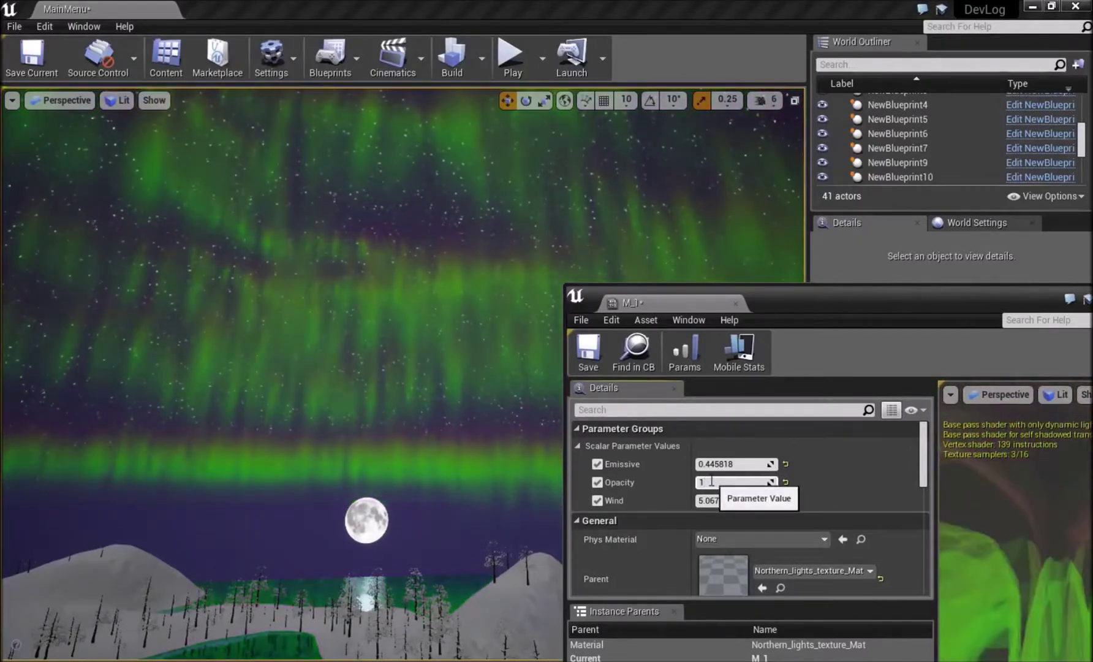
Try an Emissive value of about 1.85 in M_1, set it to 0.396284, and examine the aurora over the lake
click(715, 430)
click(698, 448)
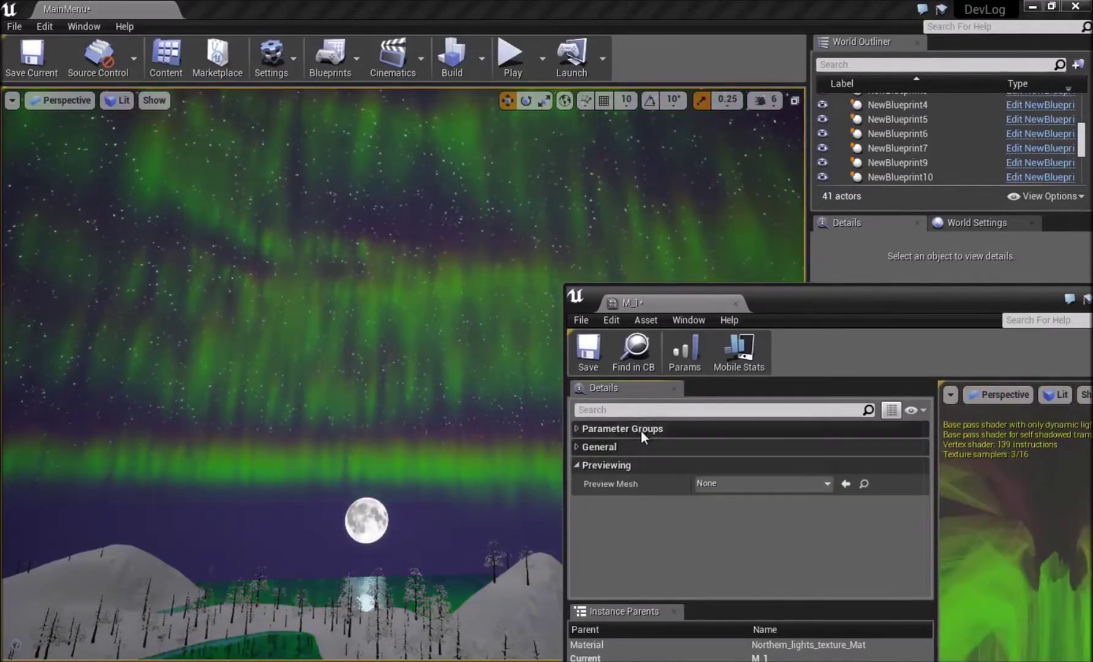
click(635, 430)
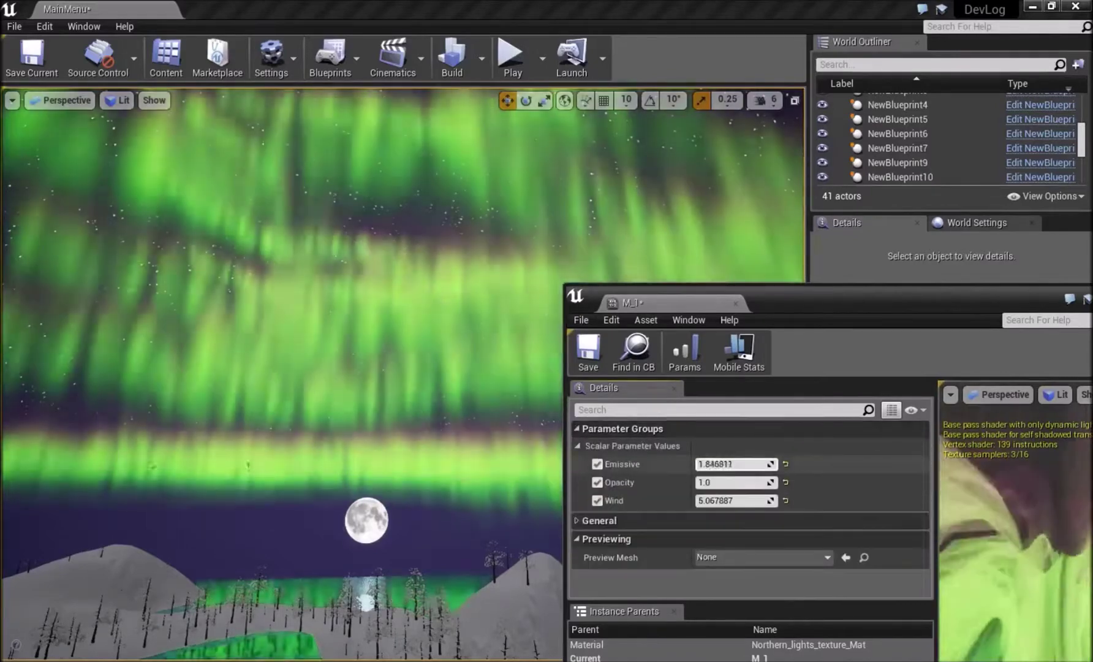
drag(736, 464, 699, 464)
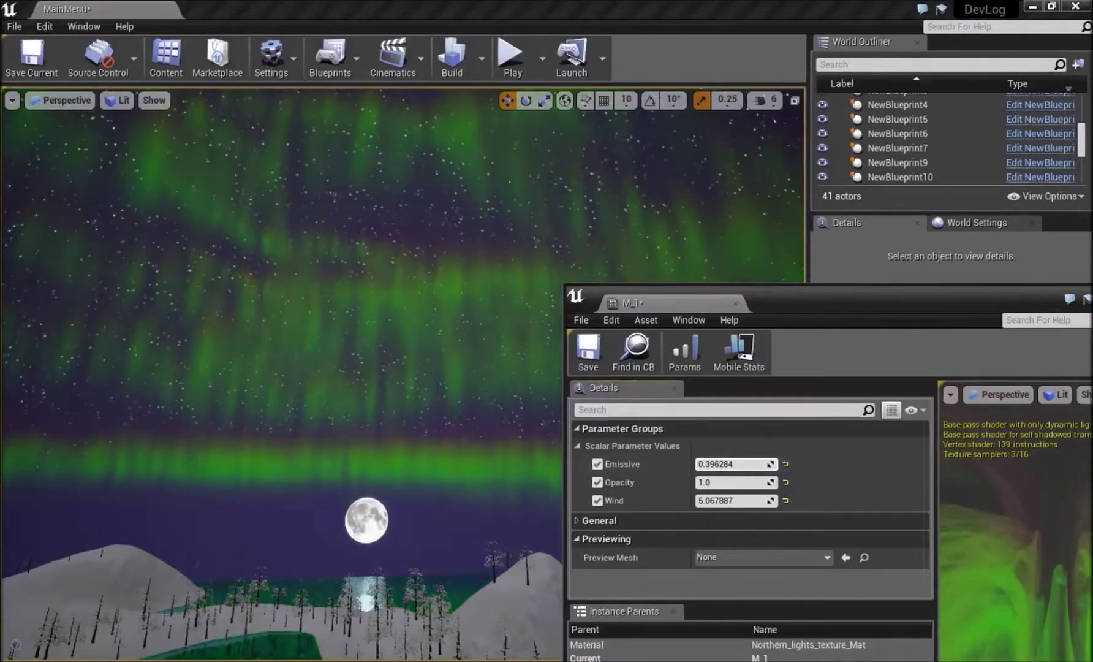
drag(471, 394, 474, 523)
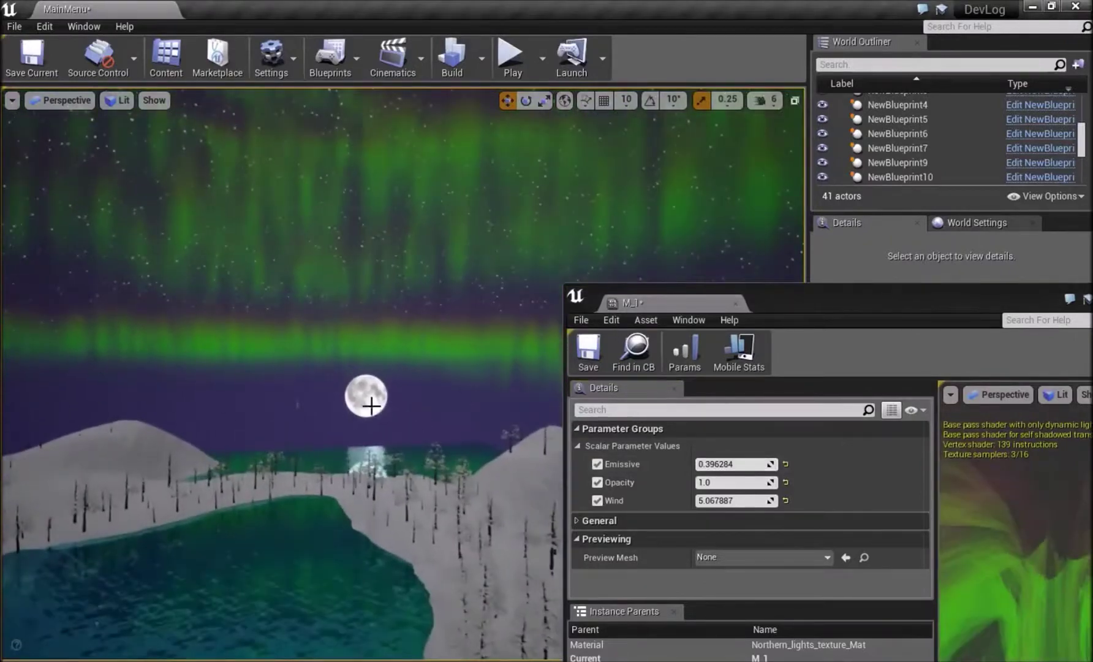
click(373, 405)
key(f)
drag(373, 405, 349, 367)
key(Escape)
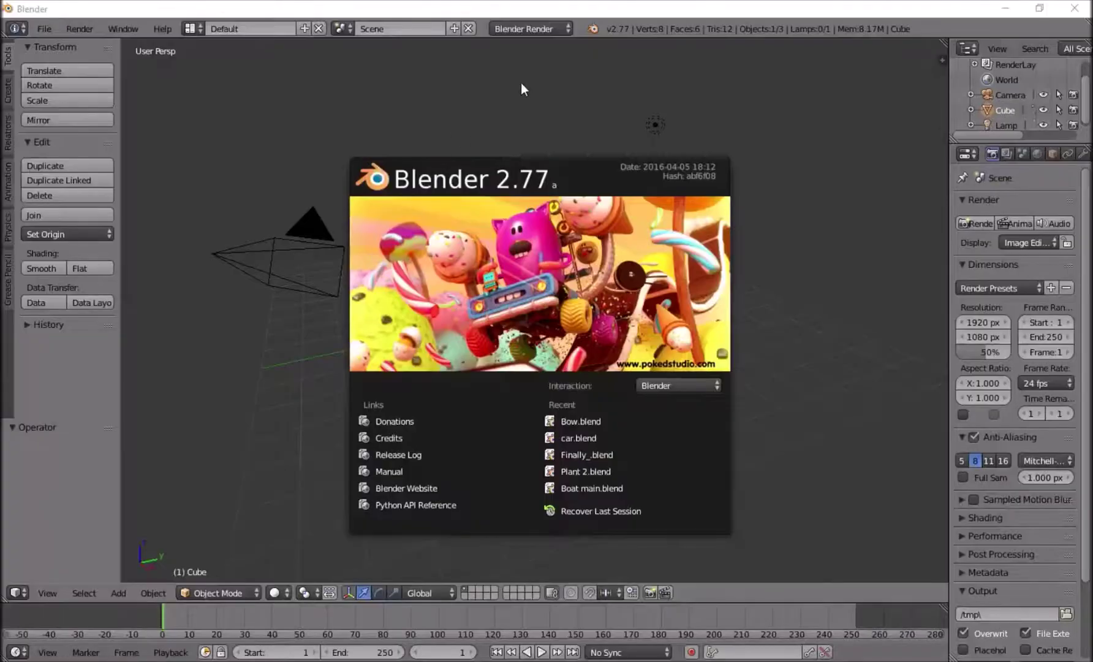
Switch to Blender, dismiss the splash screen and start the Screencast Keys display
click(523, 89)
drag(675, 156, 761, 153)
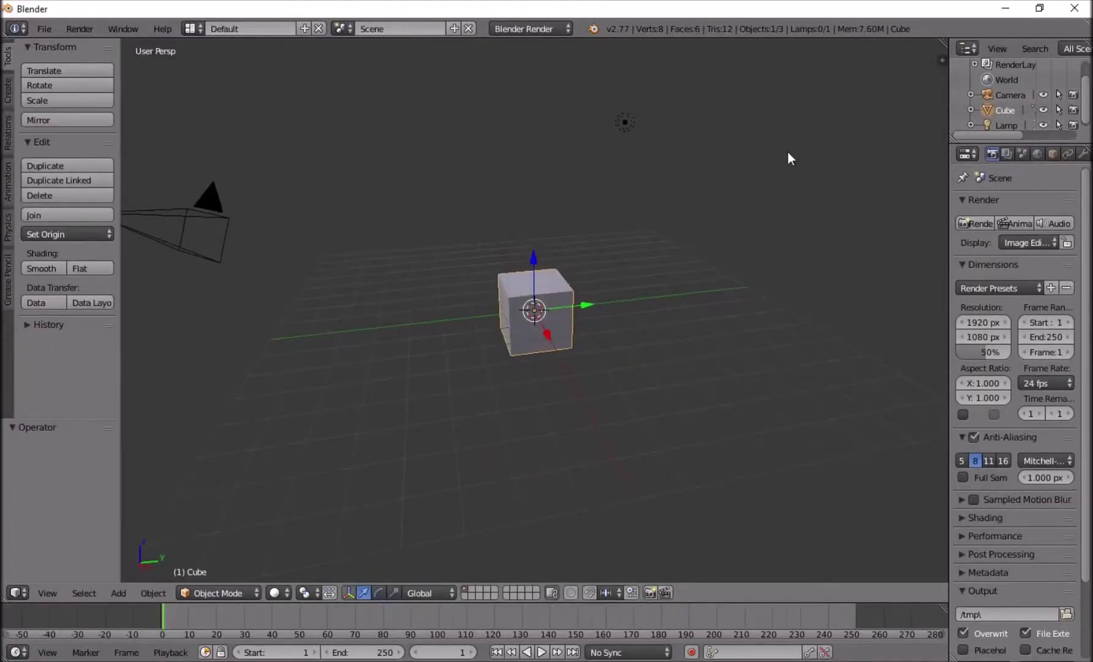
key(n)
scroll(990, 296, down, 4)
scroll(892, 349, down, 15)
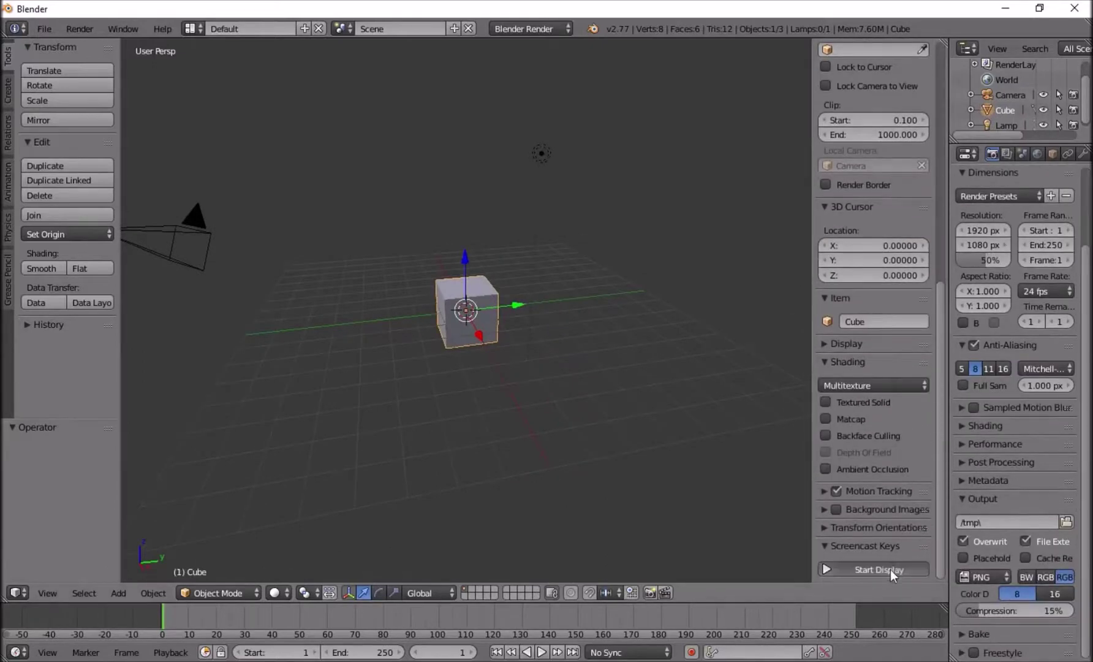
click(879, 569)
key(n)
Delete all the default scene objects: the cube, camera and lamp
key(a)
key(a)
key(a)
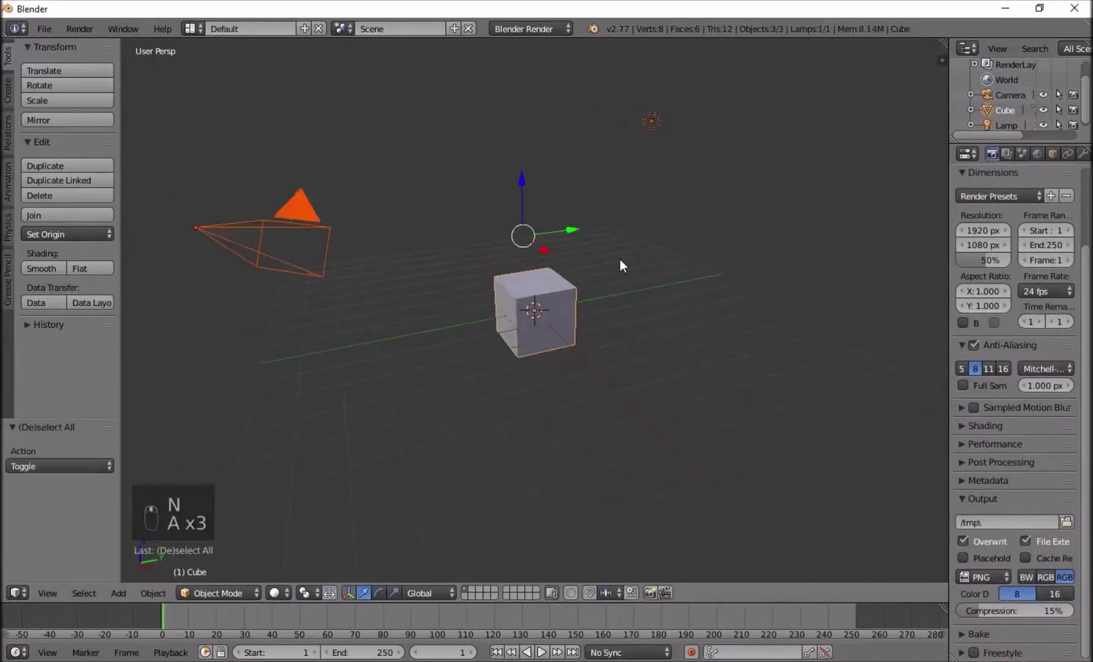
key(Delete)
click(619, 258)
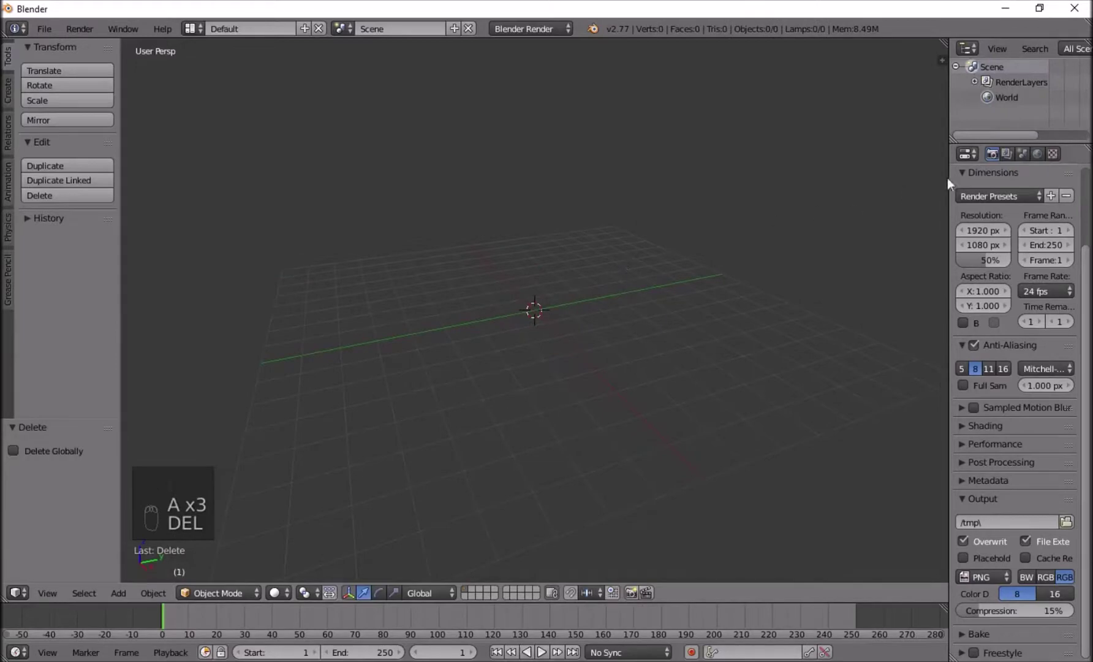
Set the scene units to Metric with a unit scale of 0.01
click(1022, 153)
click(1010, 305)
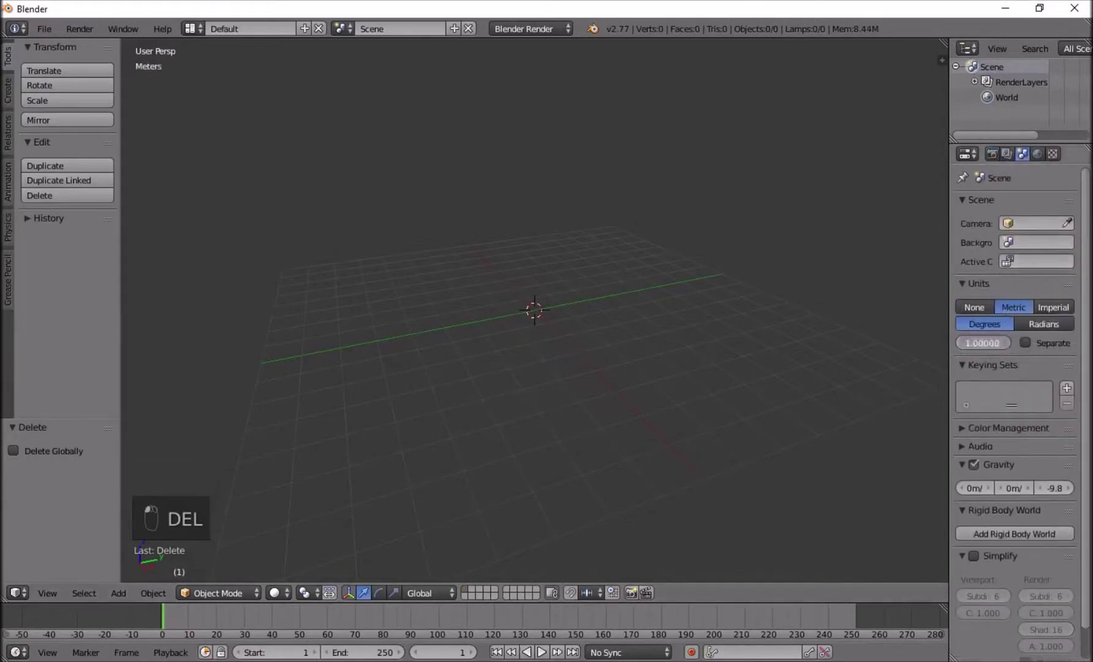
click(984, 344)
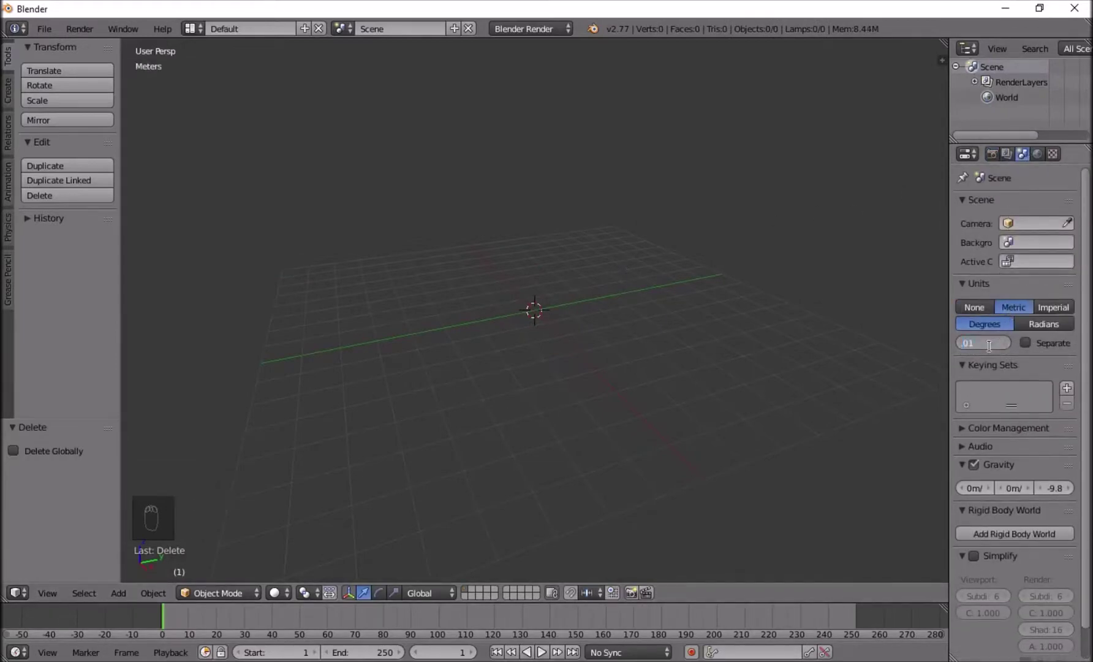
text(0.01)
key(Return)
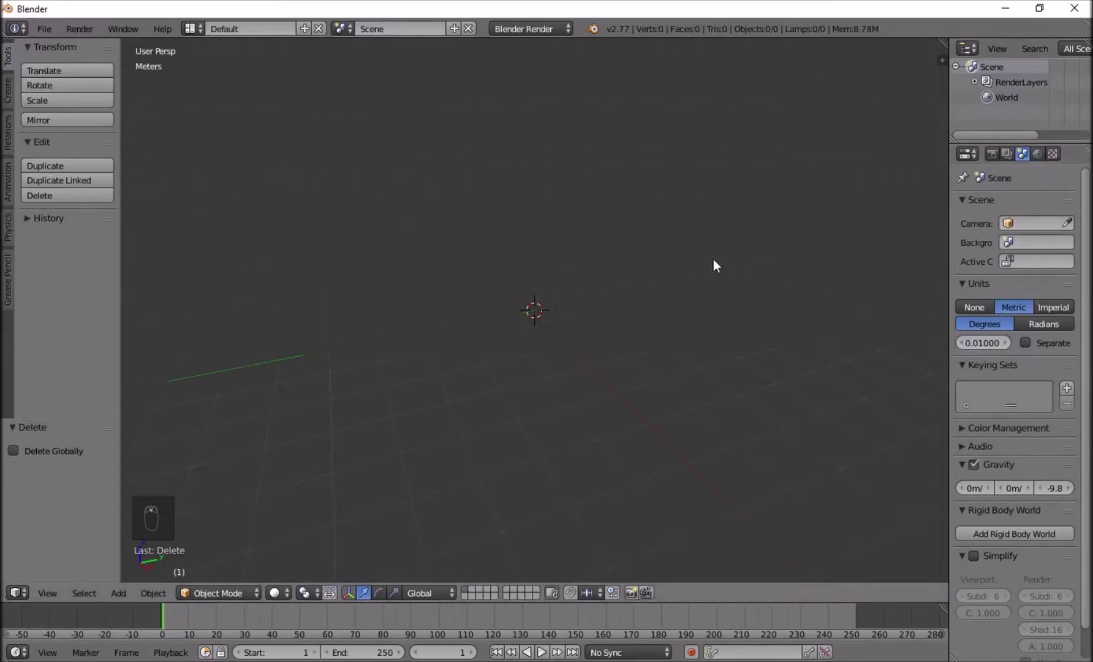
Show the 3D view's properties region and add a plane mesh at the 3D cursor
key(n)
scroll(906, 258, up, 10)
scroll(901, 266, up, 5)
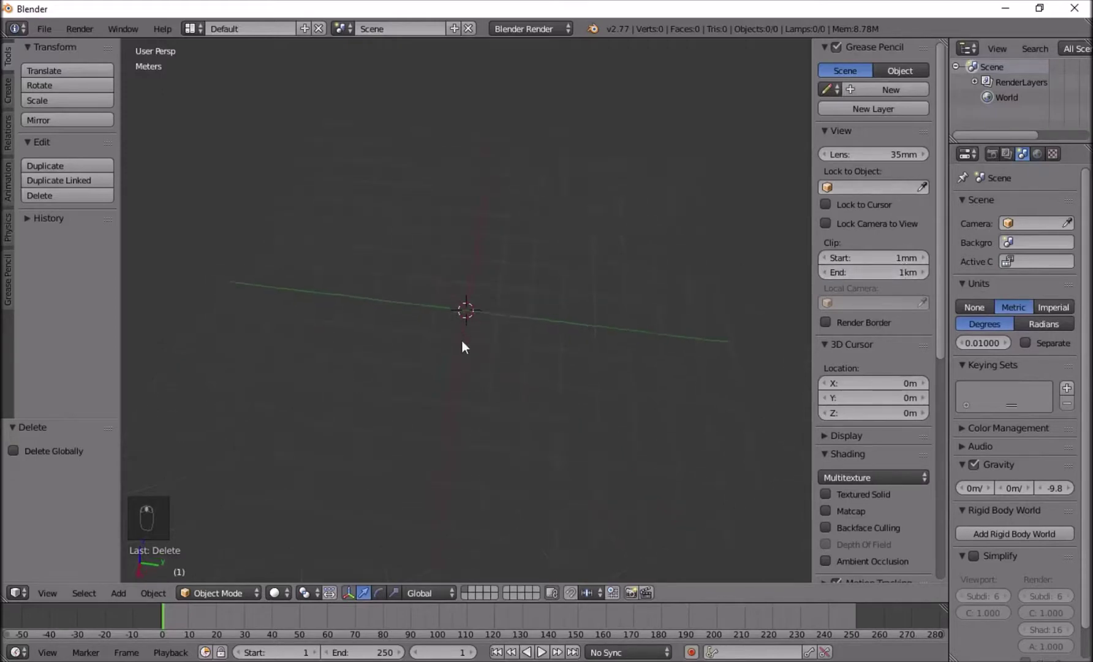
key(shift+a)
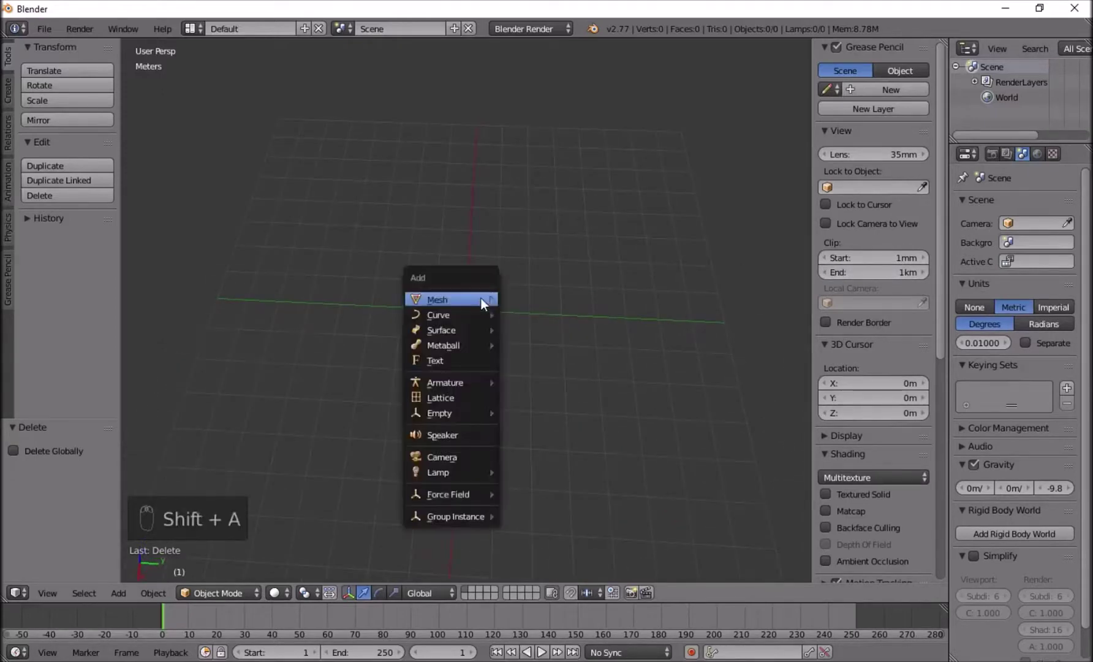
mouse_move(482, 297)
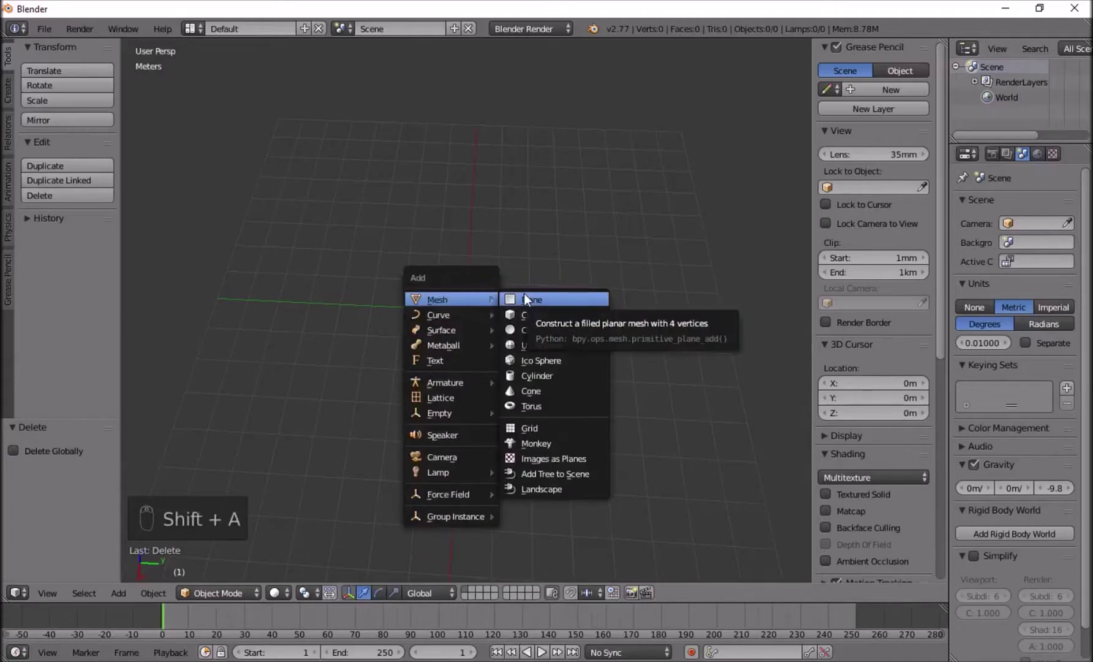
click(548, 295)
scroll(491, 269, up, 6)
In top orthographic view, delete the plane's two vertices on the negative Y side and return to Object Mode
key(Tab)
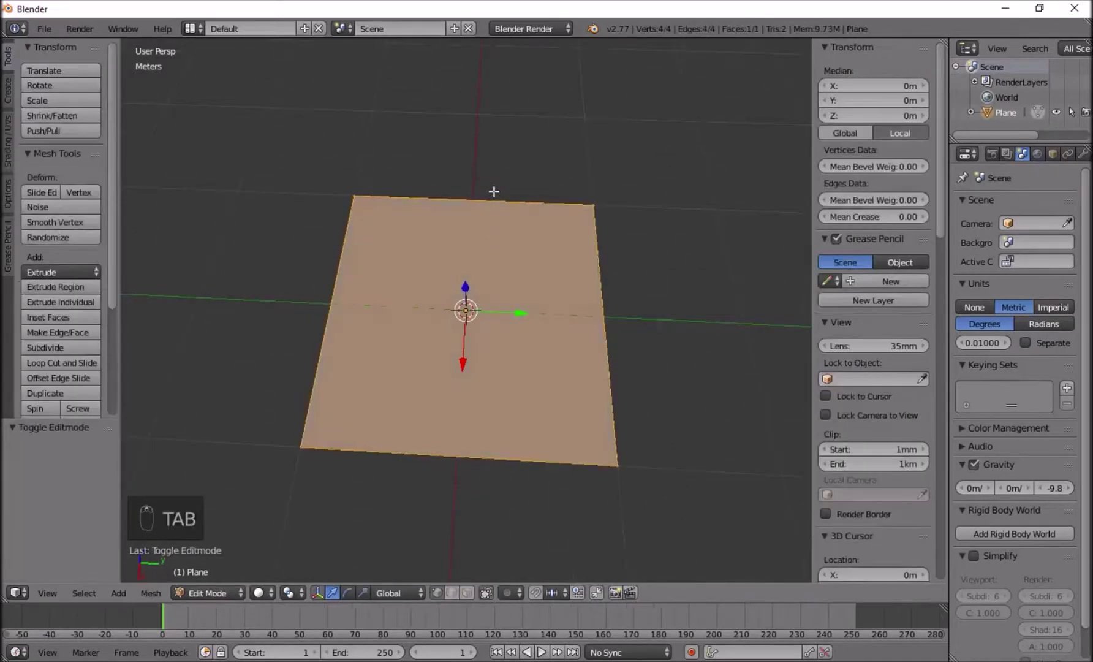
key(KP_7)
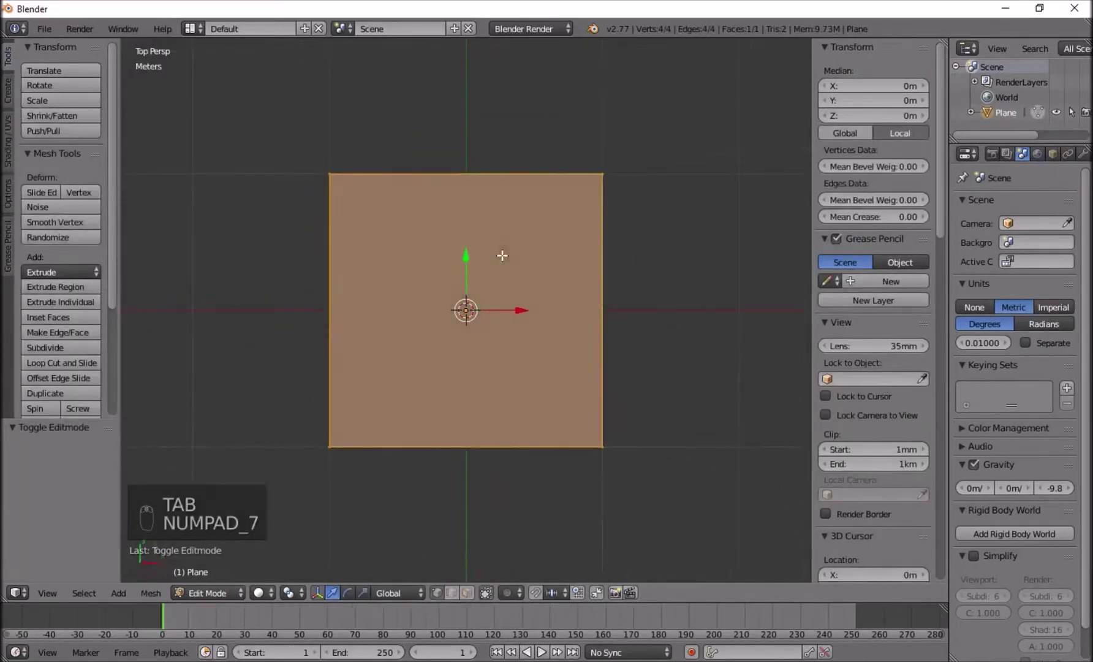
key(KP_5)
scroll(504, 256, down, 4)
scroll(503, 253, up, 3)
key(a)
key(a)
key(c)
drag(364, 421, 576, 425)
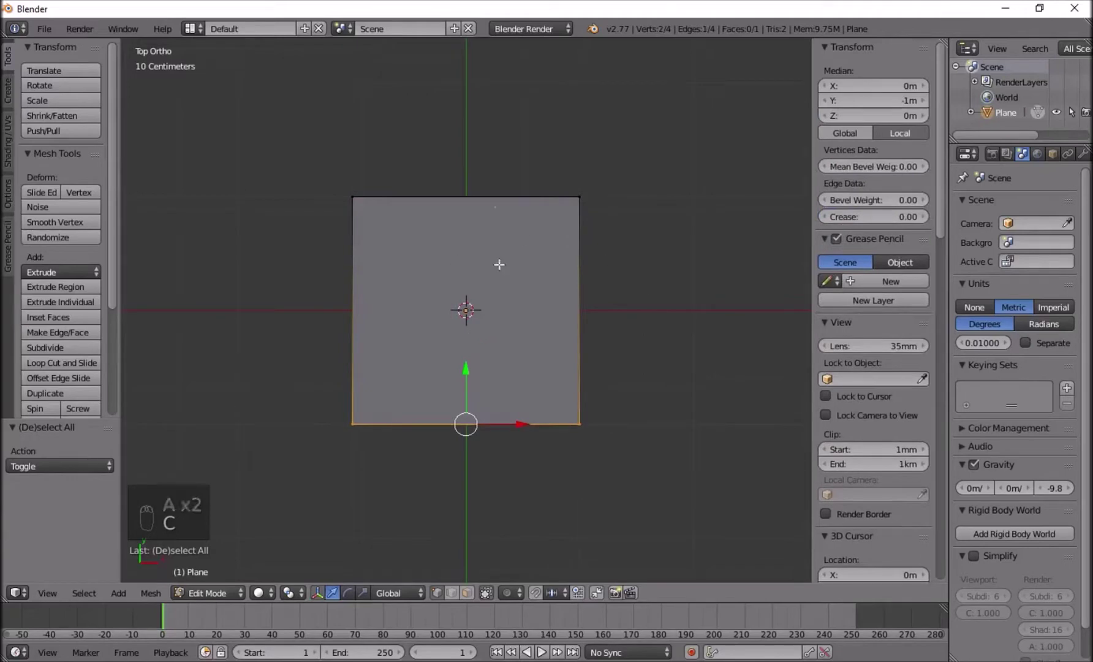
key(Delete)
click(438, 430)
key(Tab)
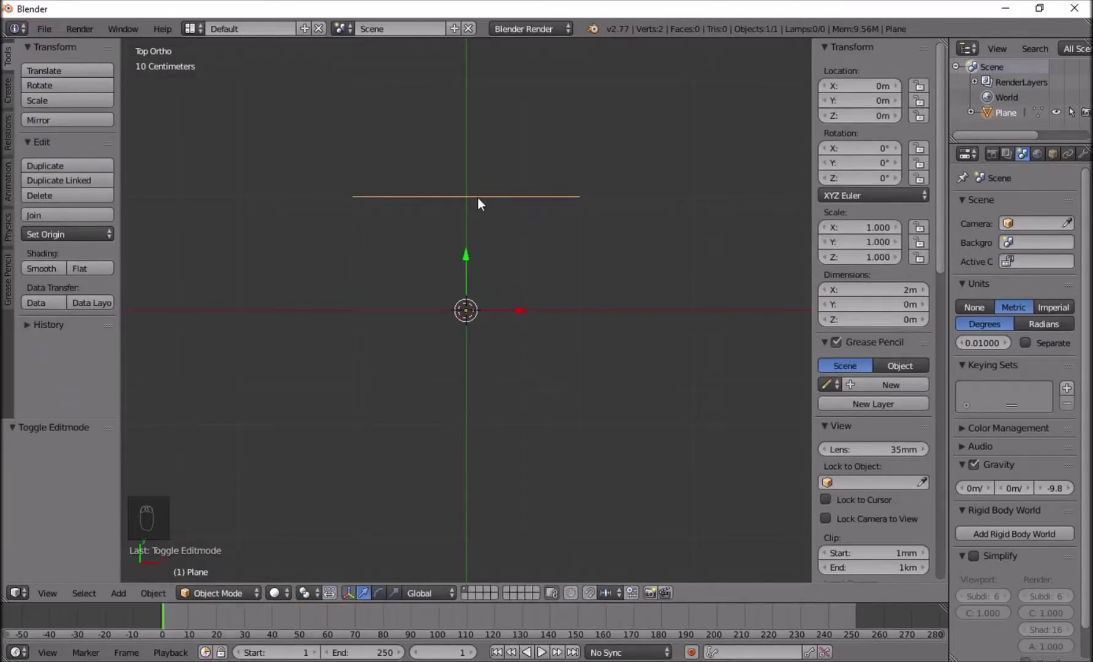
Move the remaining line about -99.6 cm along Y onto the X axis and set its origin to the 3D cursor
key(g)
key(y)
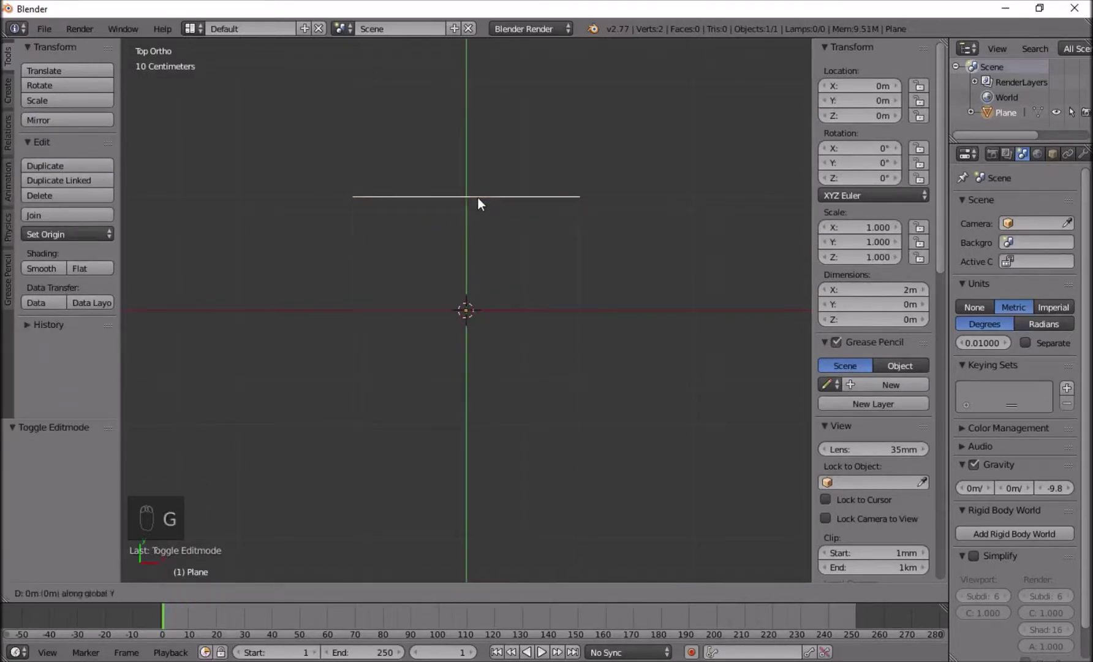
right_click(478, 197)
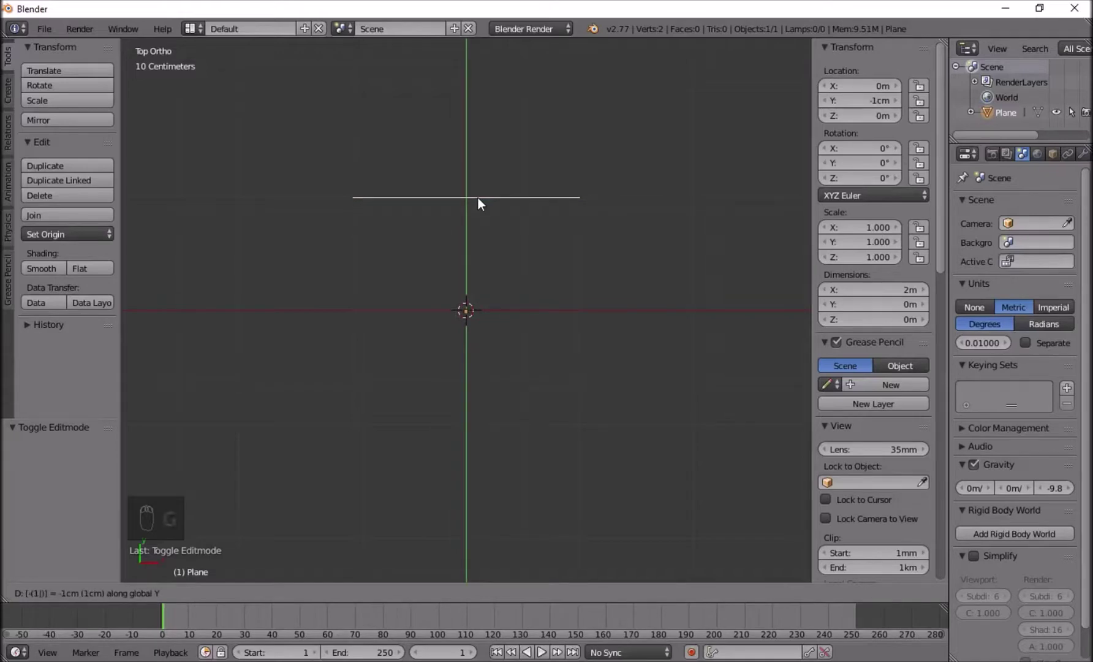
drag(462, 252, 452, 367)
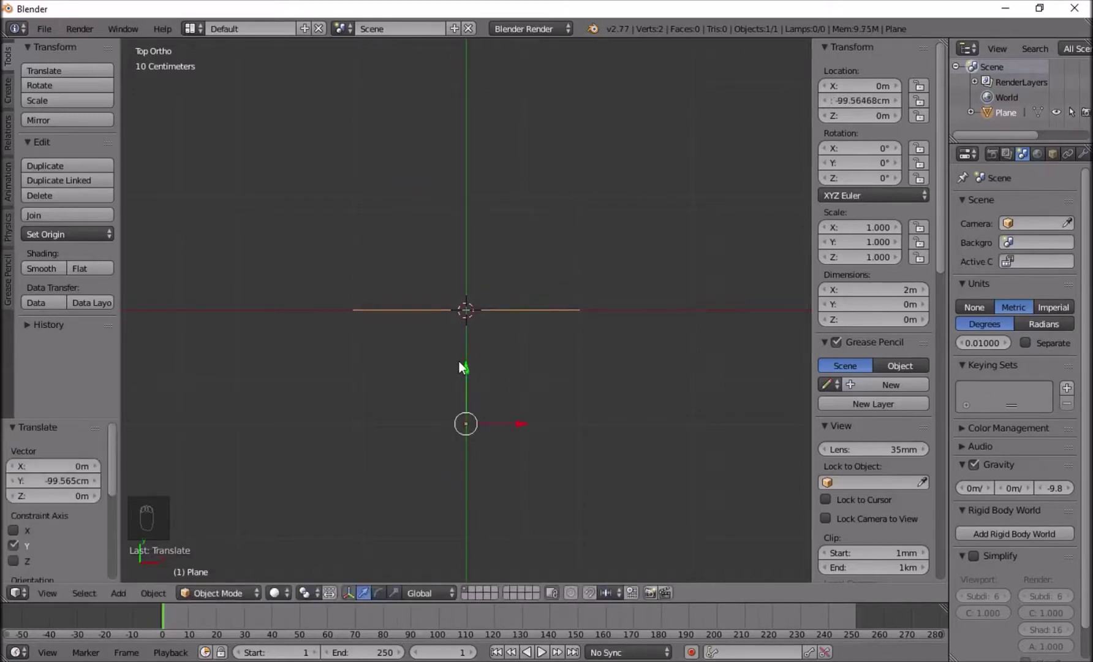
key(ctrl+alt+shift+c)
click(440, 394)
scroll(451, 349, up, 4)
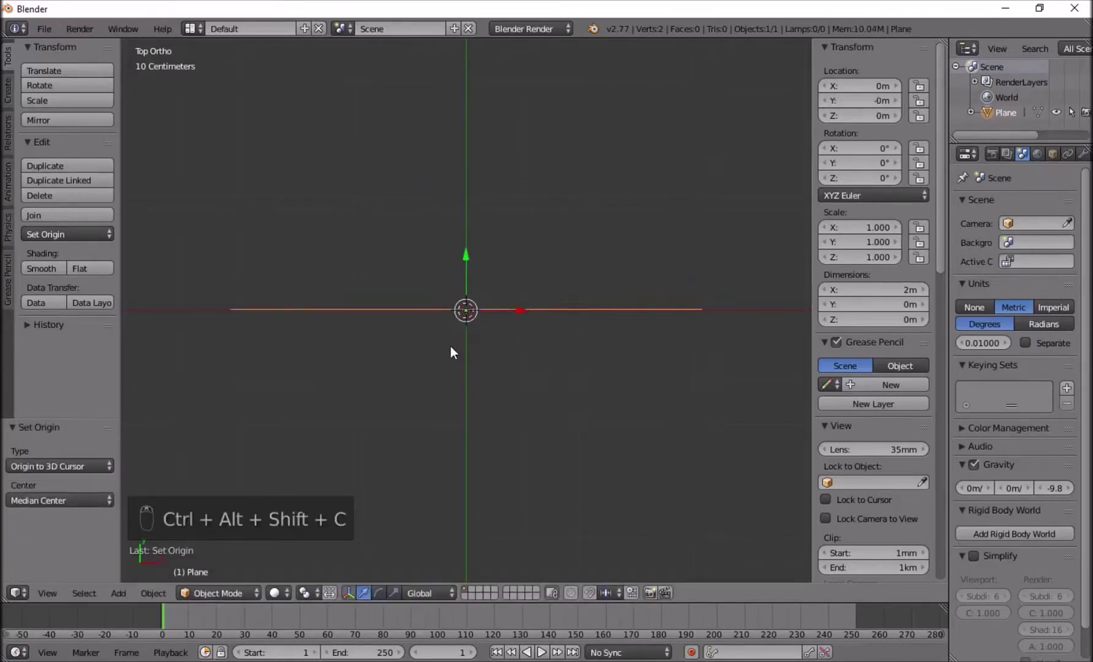
Subdivide the whole line with 10 cuts
drag(442, 364, 432, 303)
key(Tab)
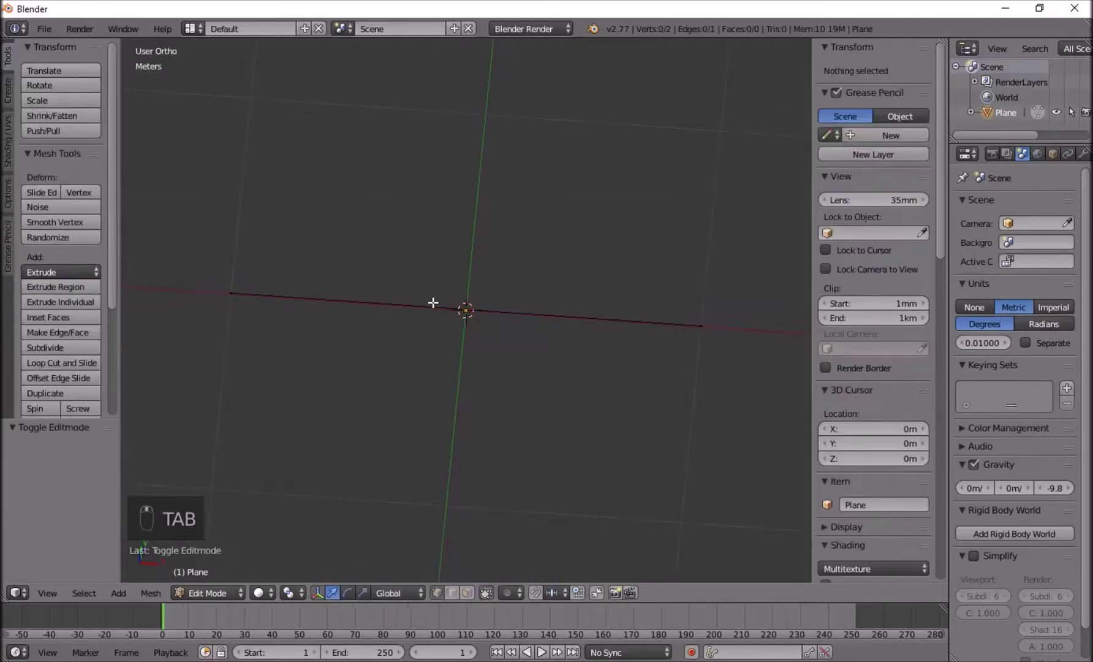
key(a)
key(a)
key(w)
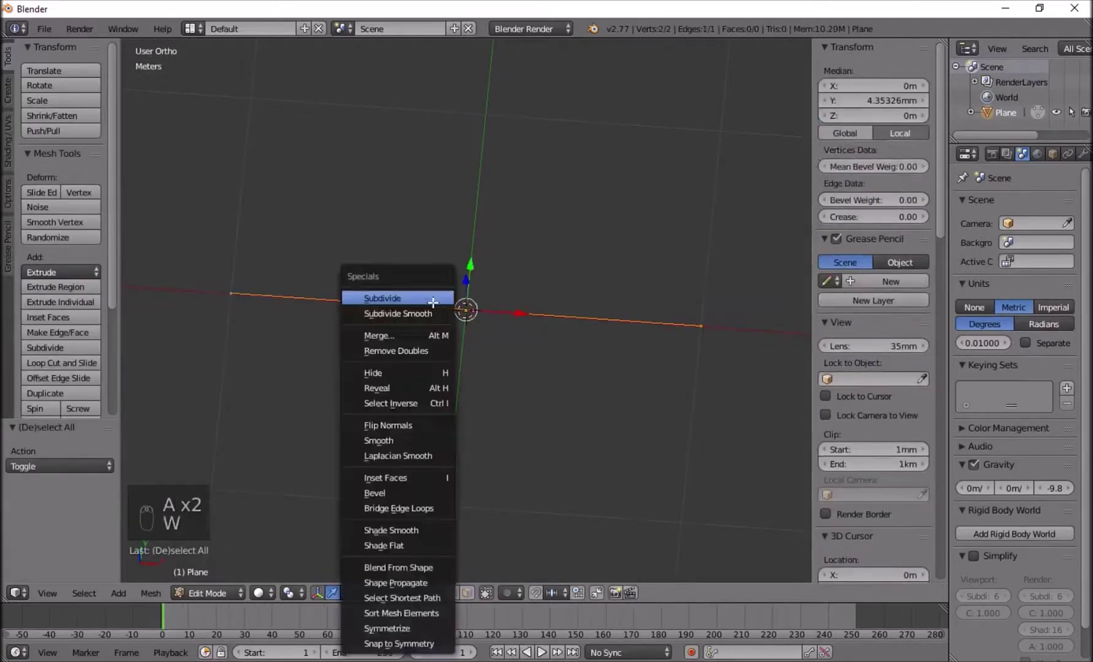
click(384, 301)
click(96, 468)
click(96, 467)
click(96, 467)
click(96, 468)
double_click(96, 468)
click(96, 467)
click(97, 467)
click(96, 468)
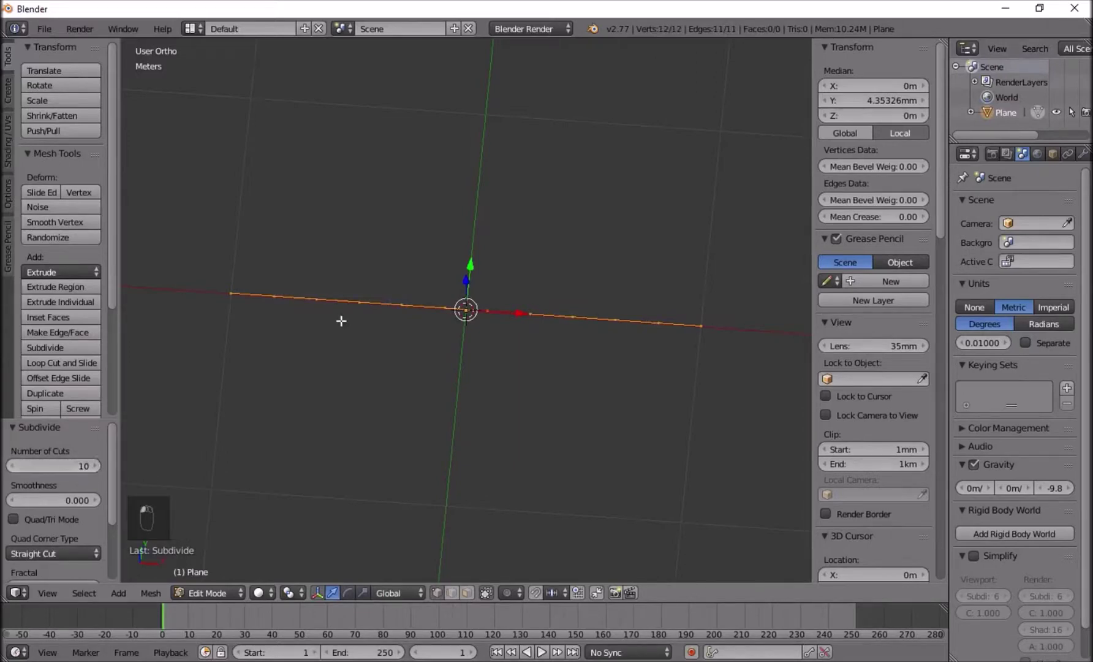
Move every second inner vertex of the line alternately in positive and negative Y, by up to about 39 cm, to form an uneven zigzag
key(Tab)
key(Tab)
right_click(274, 296)
key(g)
key(y)
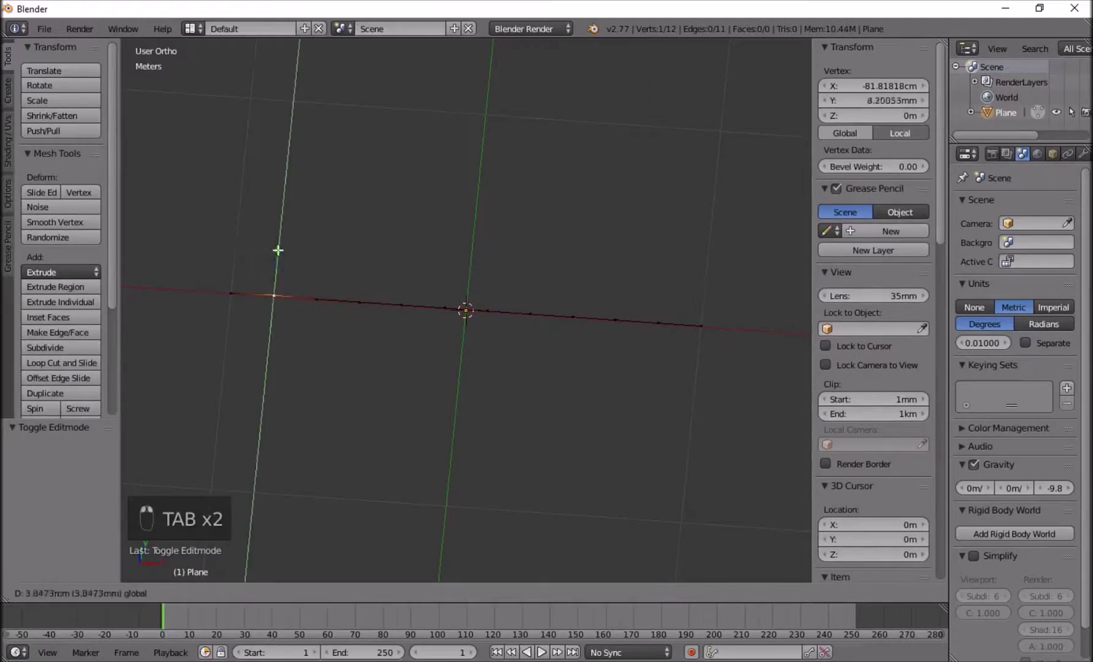
click(280, 216)
drag(364, 253, 478, 240)
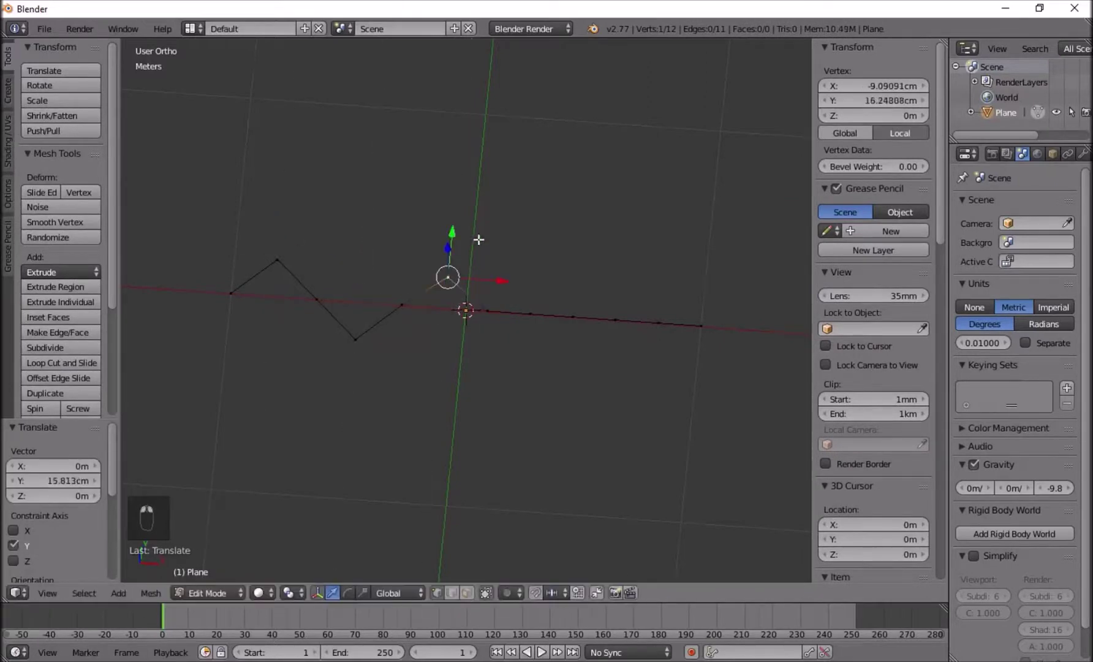
right_click(531, 315)
drag(532, 270, 627, 202)
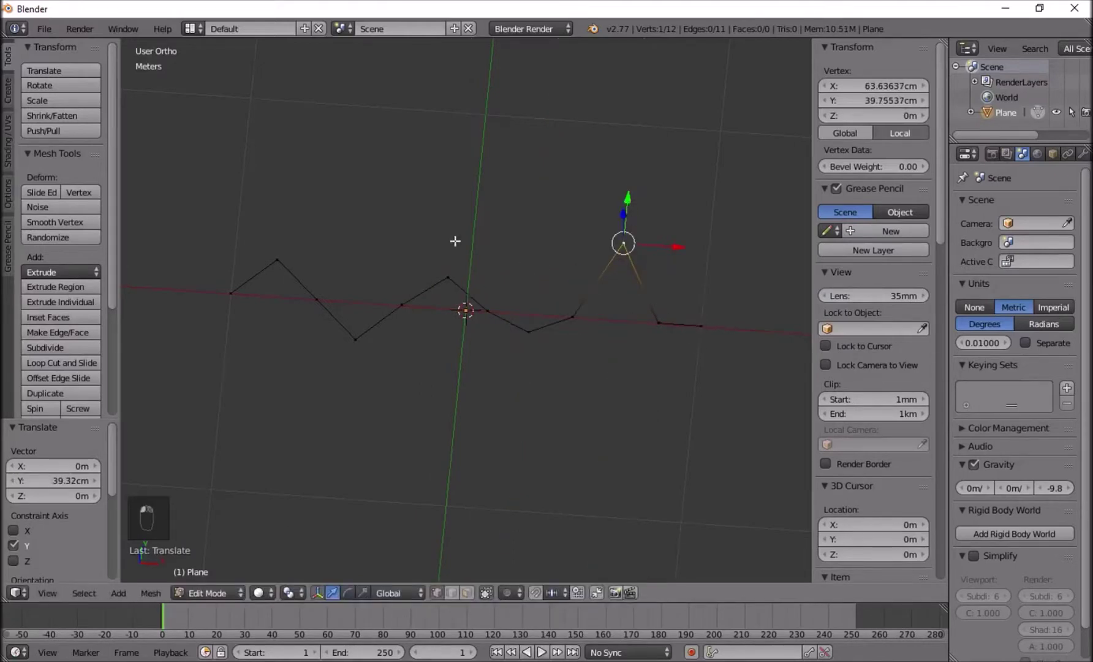
In Object Mode, add a level 3 Subdivision Surface modifier to the zigzag line and scale it about 2.4 times along X
key(Tab)
drag(541, 319, 554, 288)
key(ctrl+3)
key(s)
key(x)
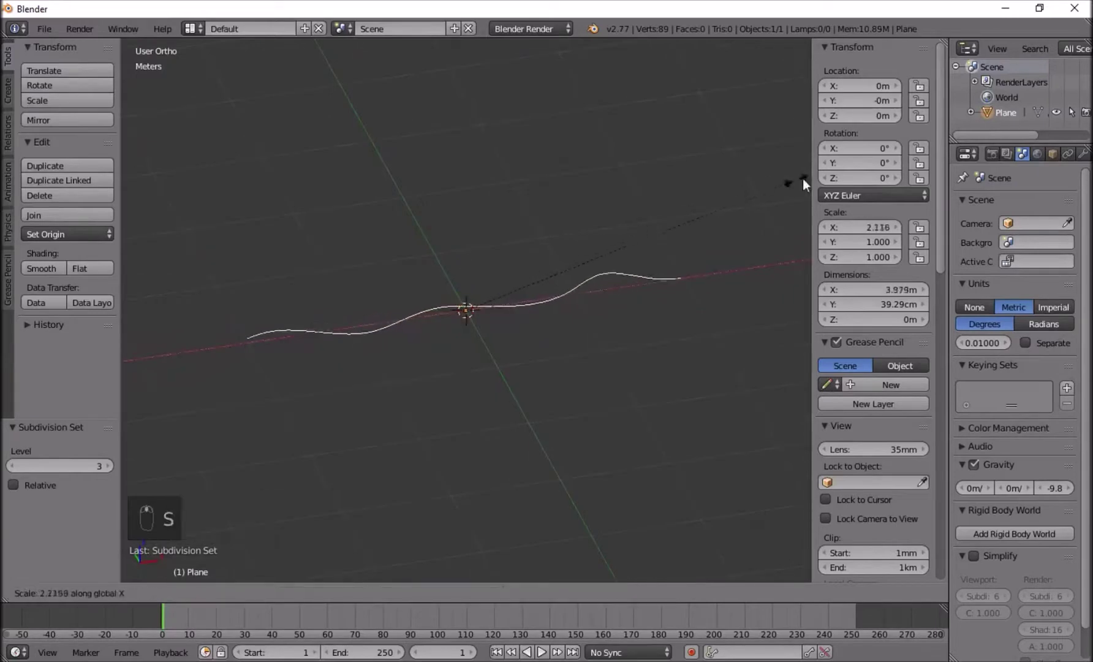
click(145, 167)
drag(144, 167, 255, 232)
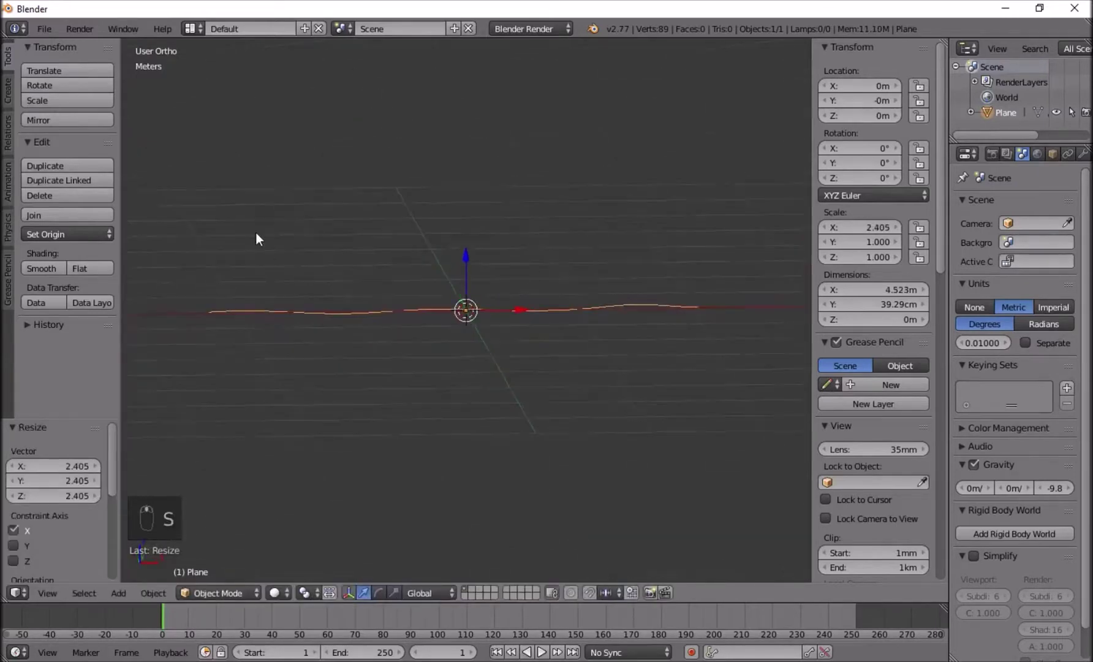
key(Tab)
key(a)
key(a)
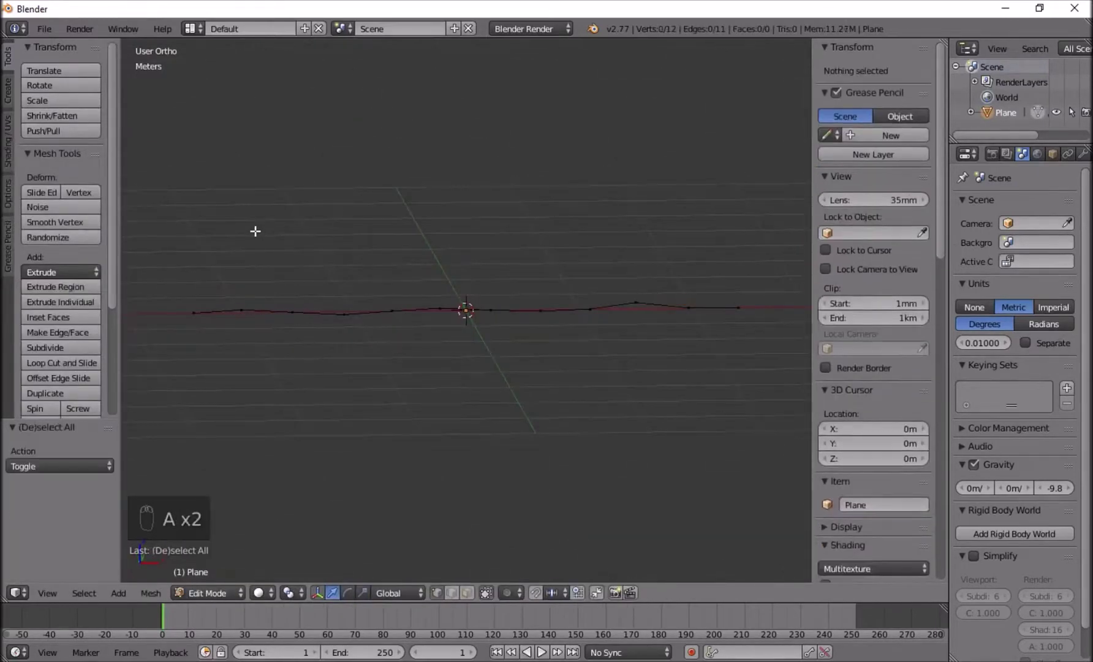
key(Tab)
Try subdivision level 5 on the curve, set the modifier's view level back to 3, and apply the modifier
click(1083, 154)
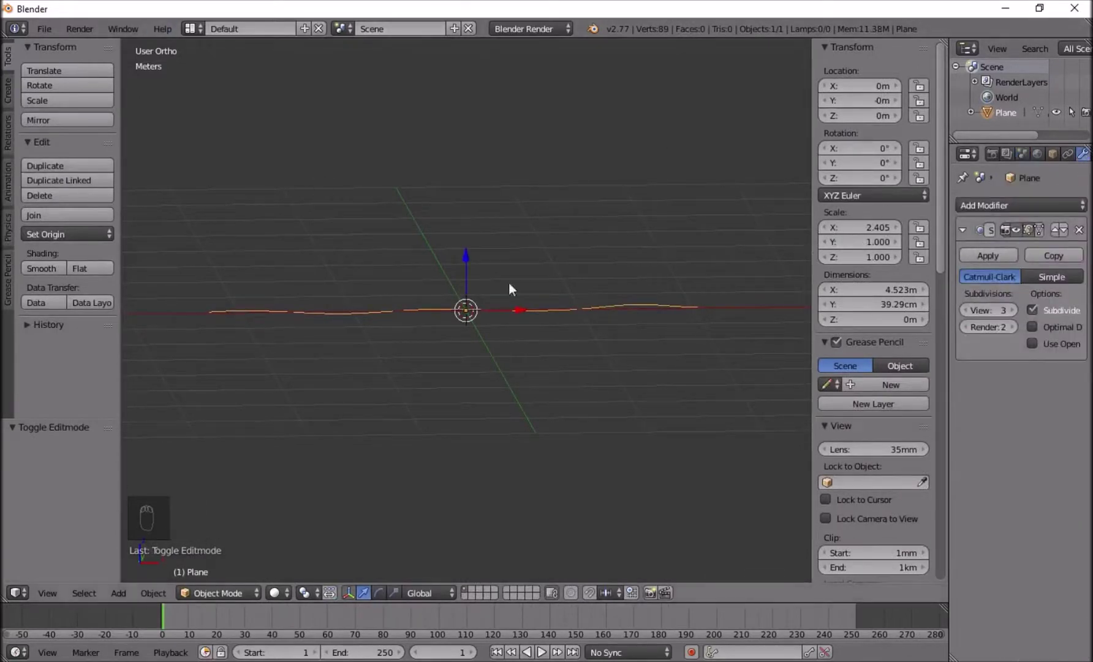
drag(515, 224, 523, 294)
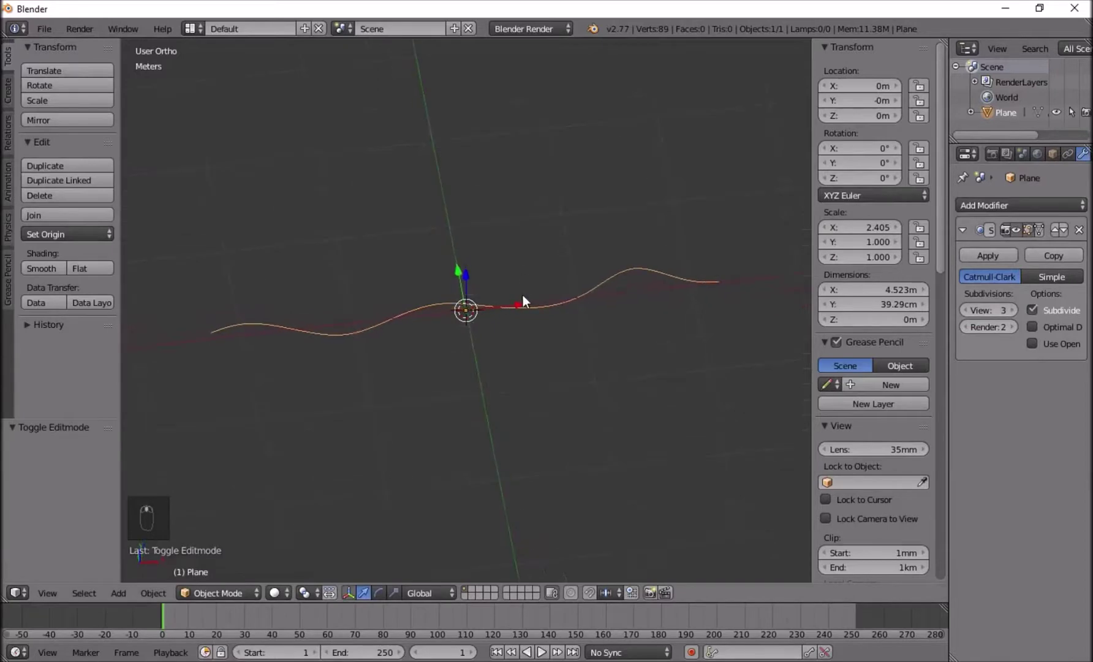
key(ctrl+5)
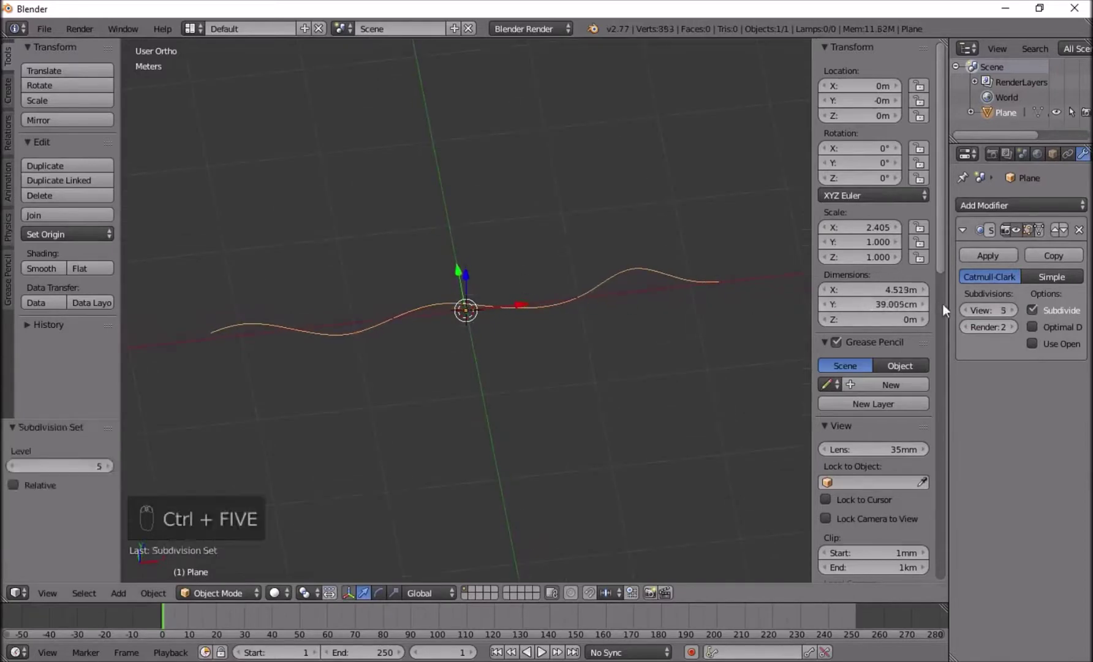
click(971, 311)
click(970, 311)
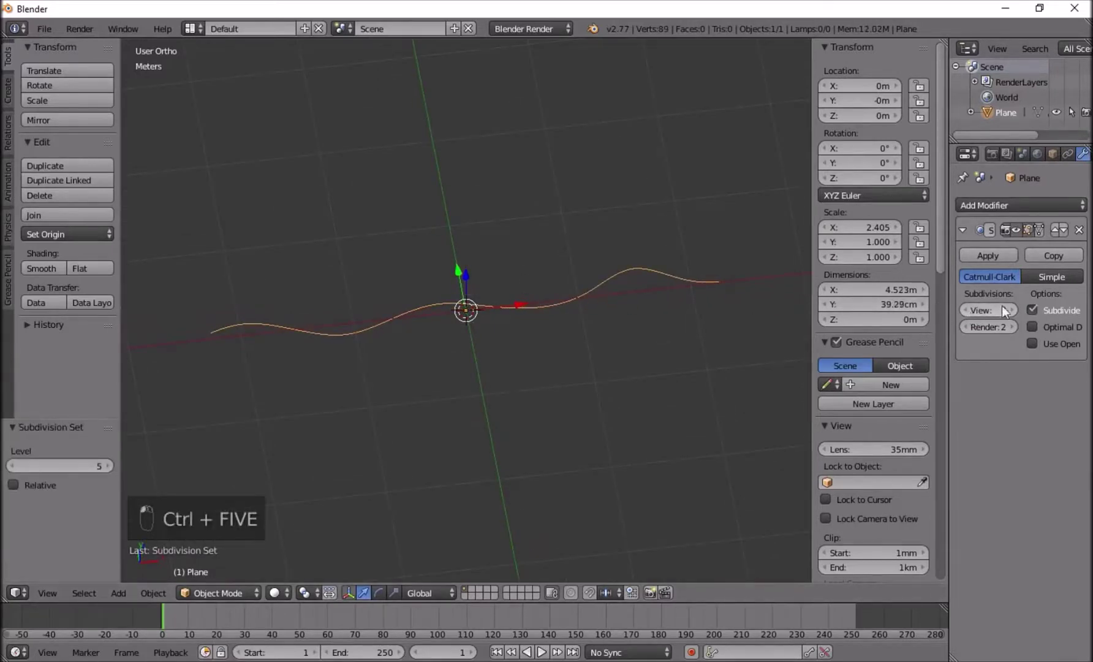
click(989, 253)
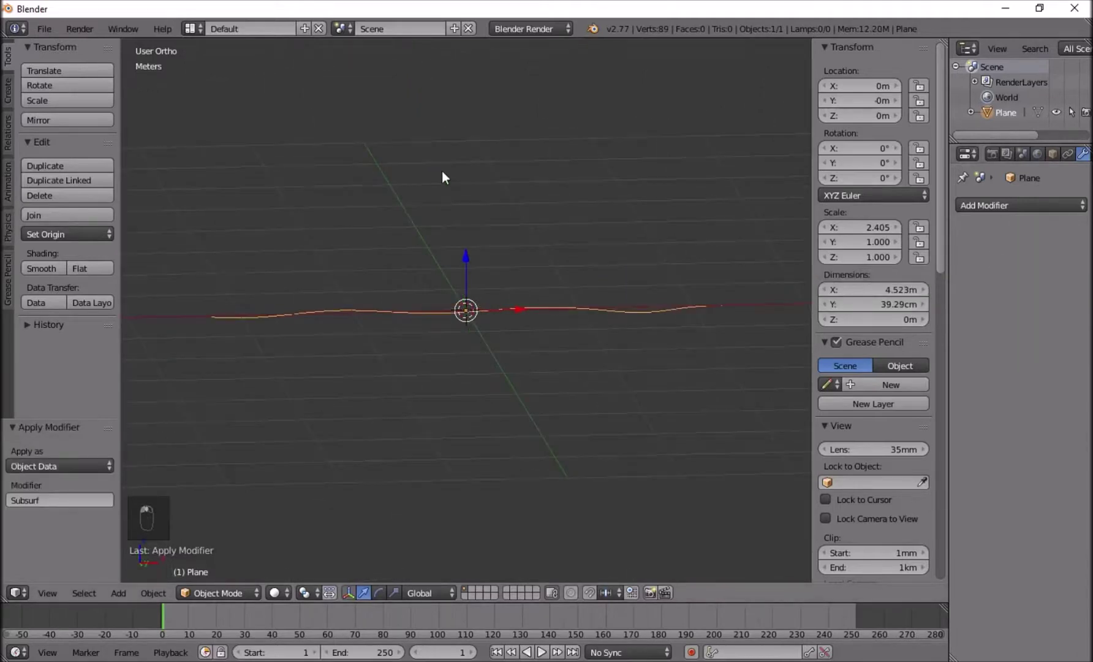
Extrude all vertices of the curve about 2.36 m upward along Z and return to Object Mode
key(Tab)
key(a)
key(a)
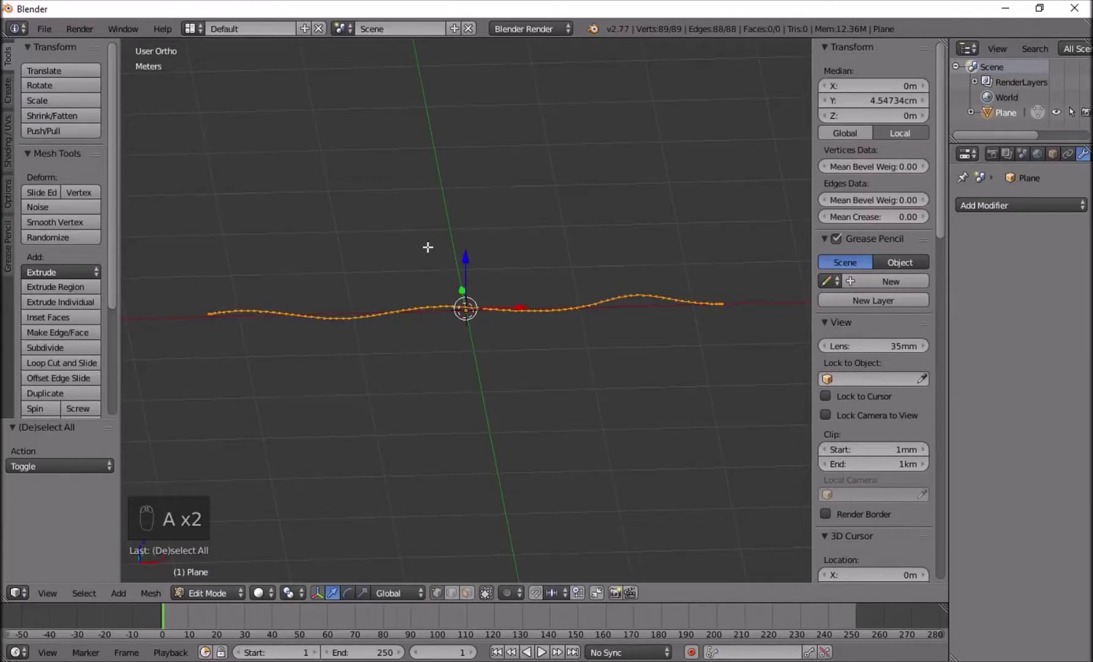
key(e)
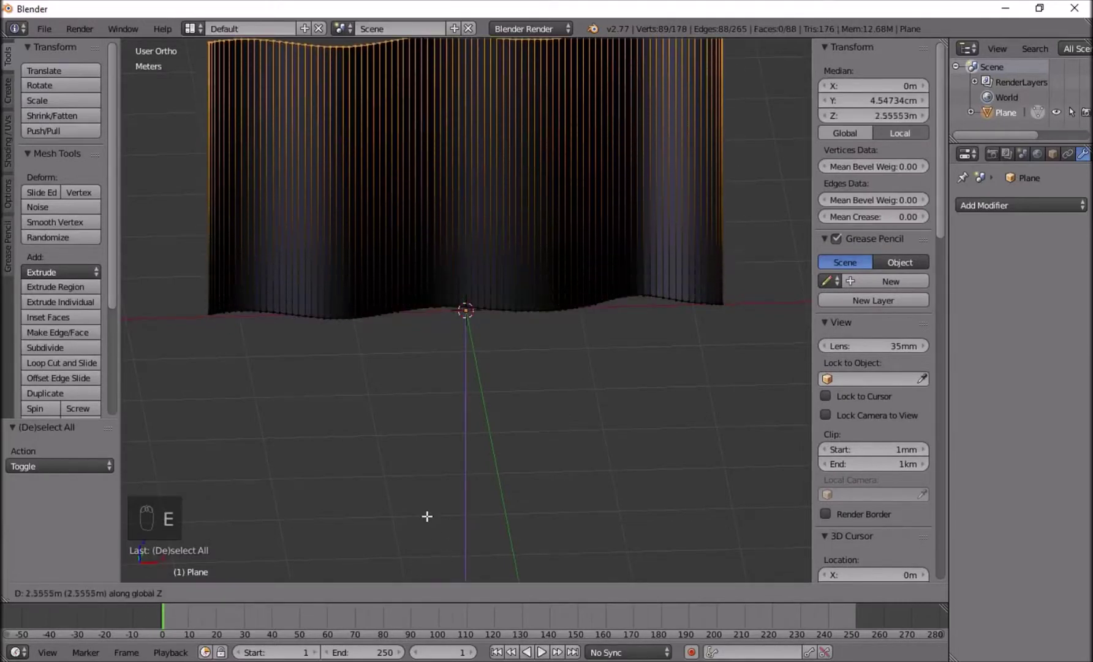
click(430, 534)
key(Tab)
Stretch the extruded ribbon along X to about 9.5 m long and deselect it
drag(285, 321, 428, 344)
key(a)
key(a)
scroll(435, 334, down, 3)
right_click(546, 285)
key(s)
key(x)
click(698, 269)
drag(687, 262, 520, 234)
key(a)
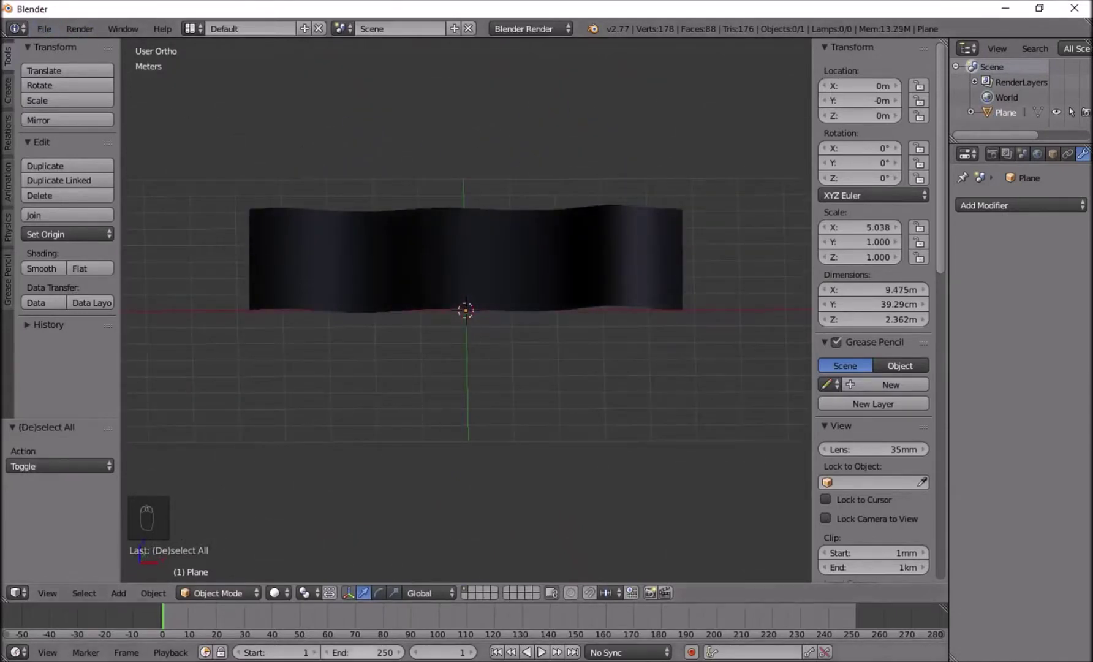
Switch to GIMP and resize and reposition its image window between the toolbox and the layers dock
click(344, 660)
drag(422, 19, 514, 37)
drag(190, 20, 468, 52)
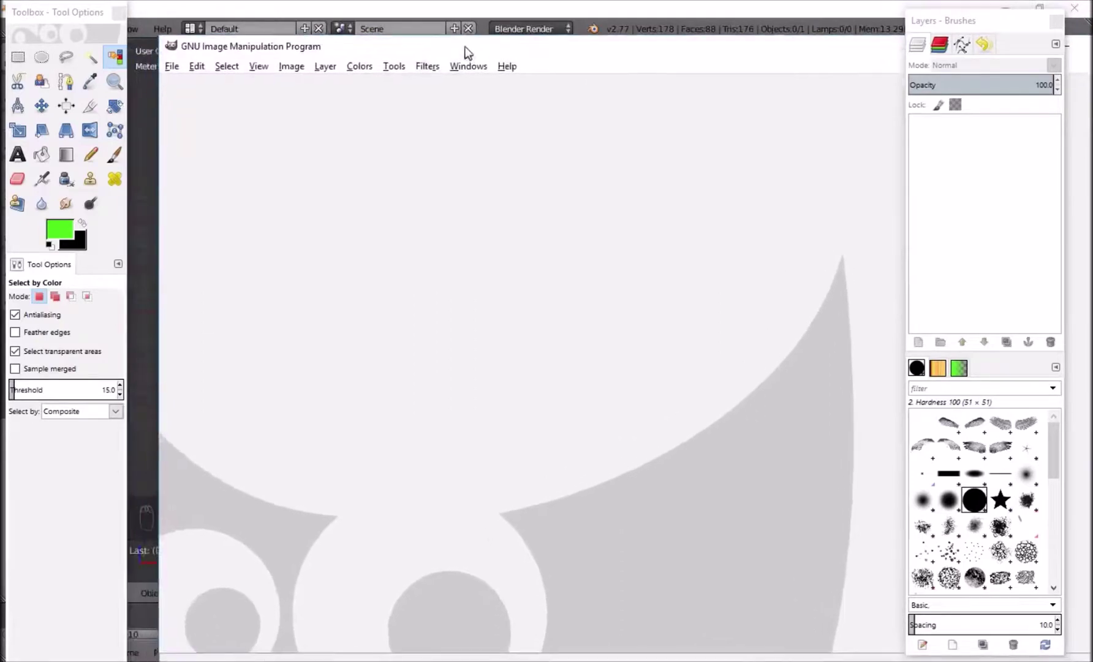
drag(159, 154, 293, 138)
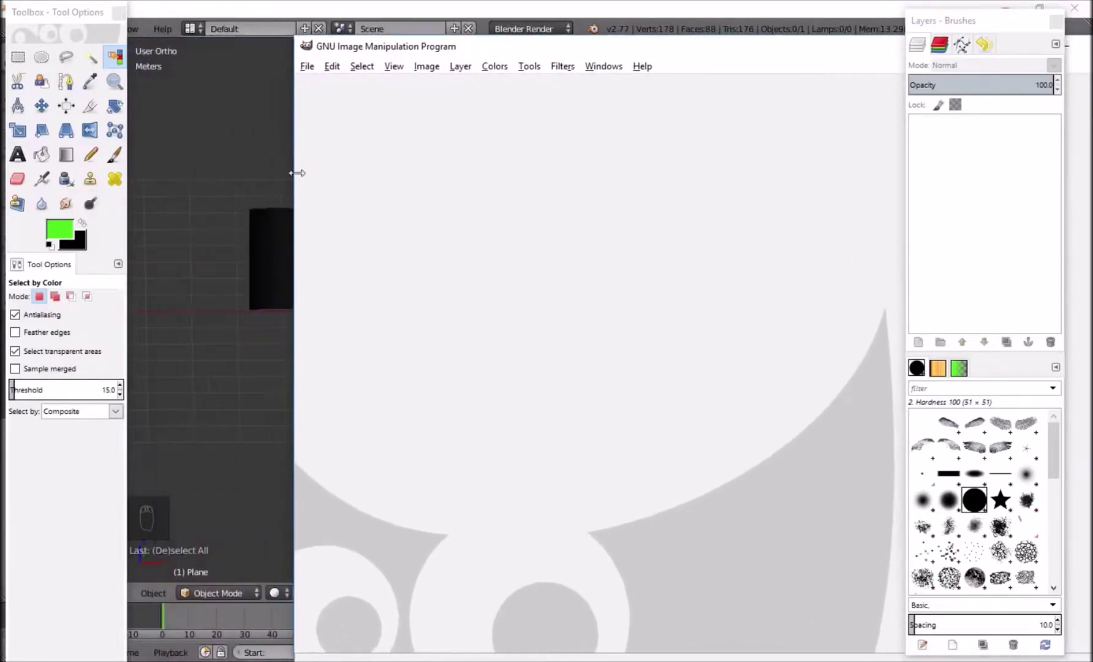
drag(654, 49, 400, 52)
Create a new image 1024 pixels wide and 400 pixels high
click(139, 45)
click(171, 61)
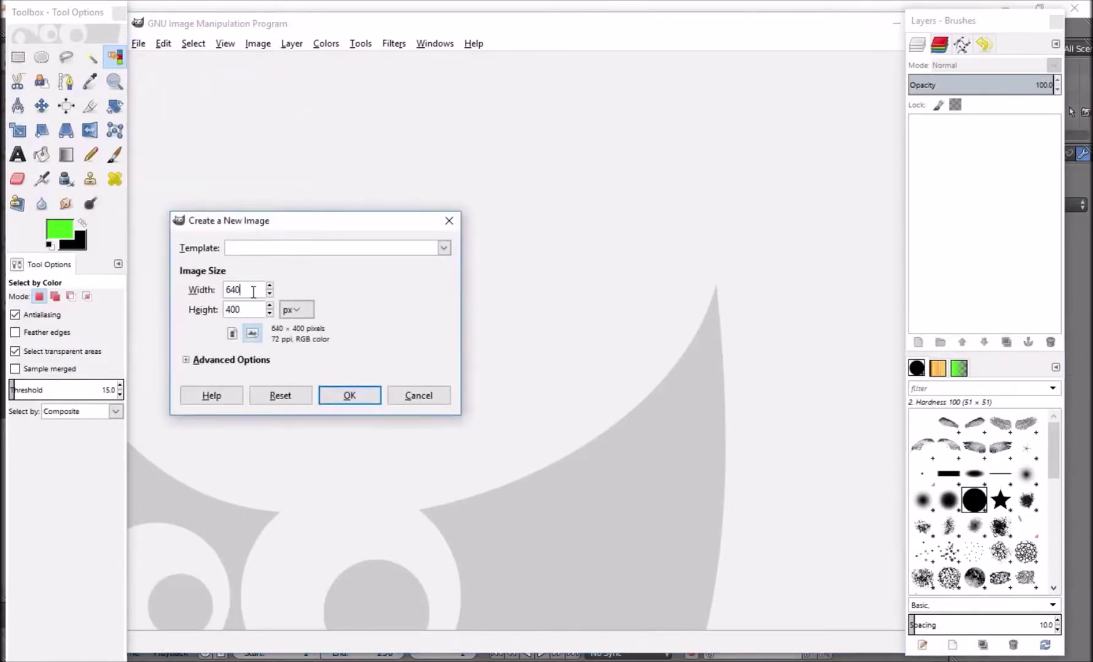
text(1024)
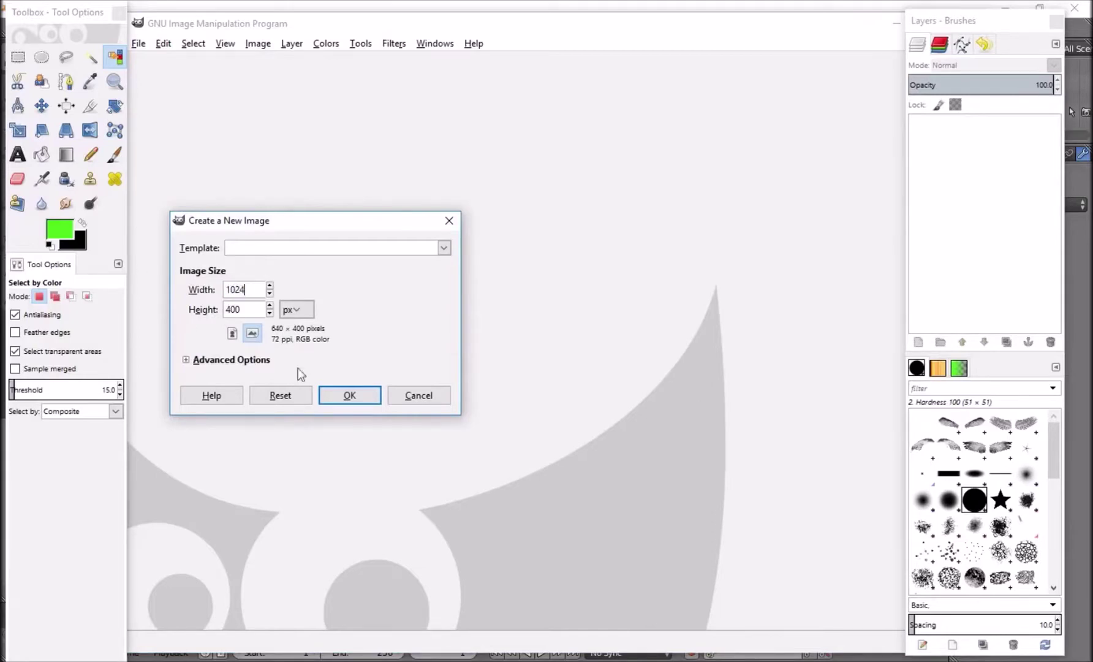
click(366, 399)
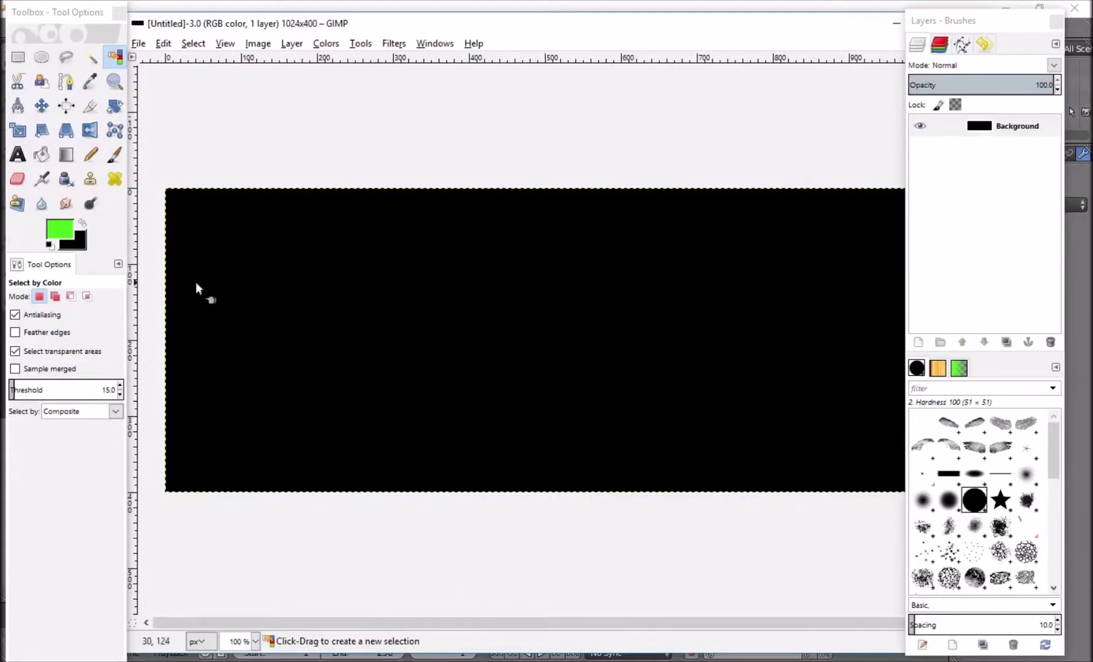
Reset the colours to black and white, bucket-fill the background layer with white, and restore black as the foreground colour
ctrl+scroll(760, 306, down, 1)
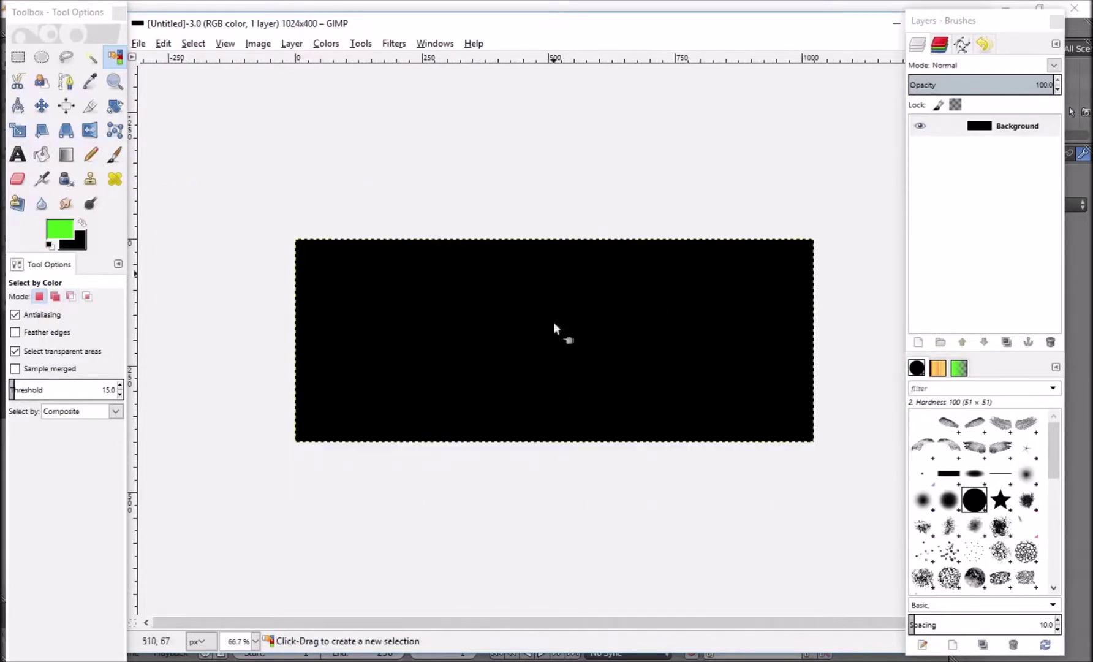
ctrl+scroll(592, 315, up, 1)
ctrl+scroll(592, 315, down, 1)
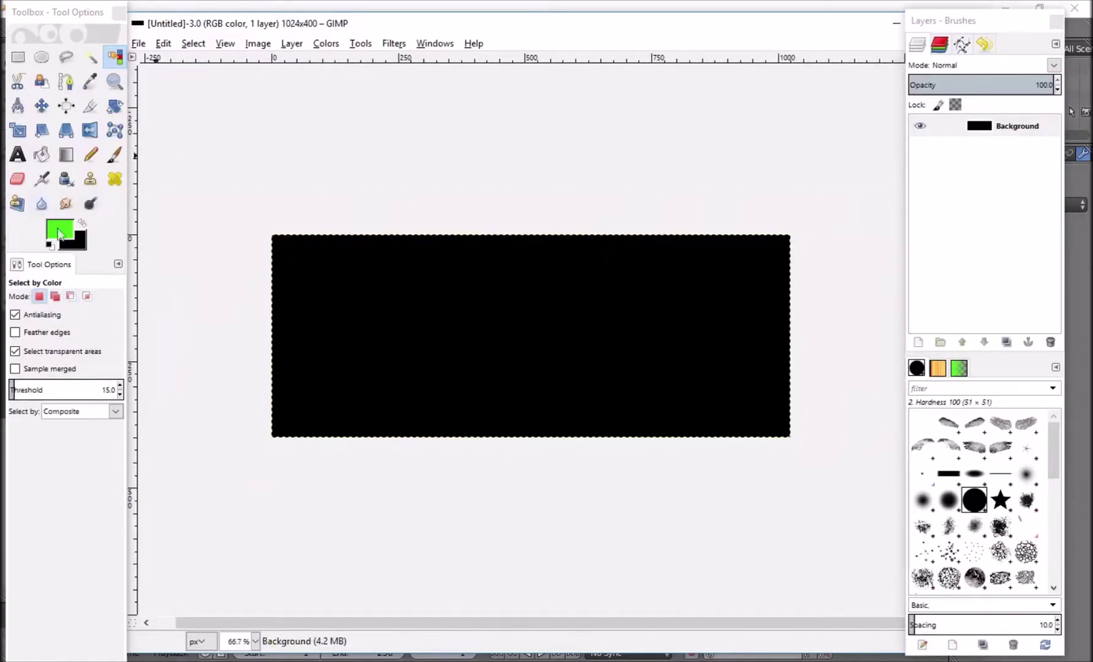
click(49, 245)
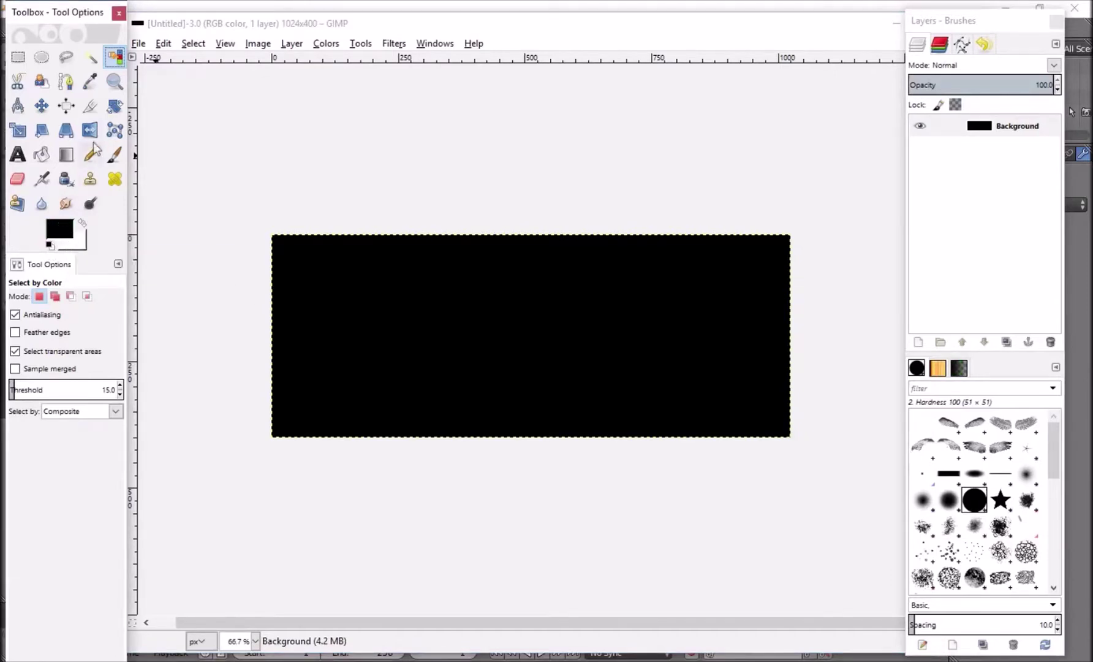
click(49, 158)
click(344, 302)
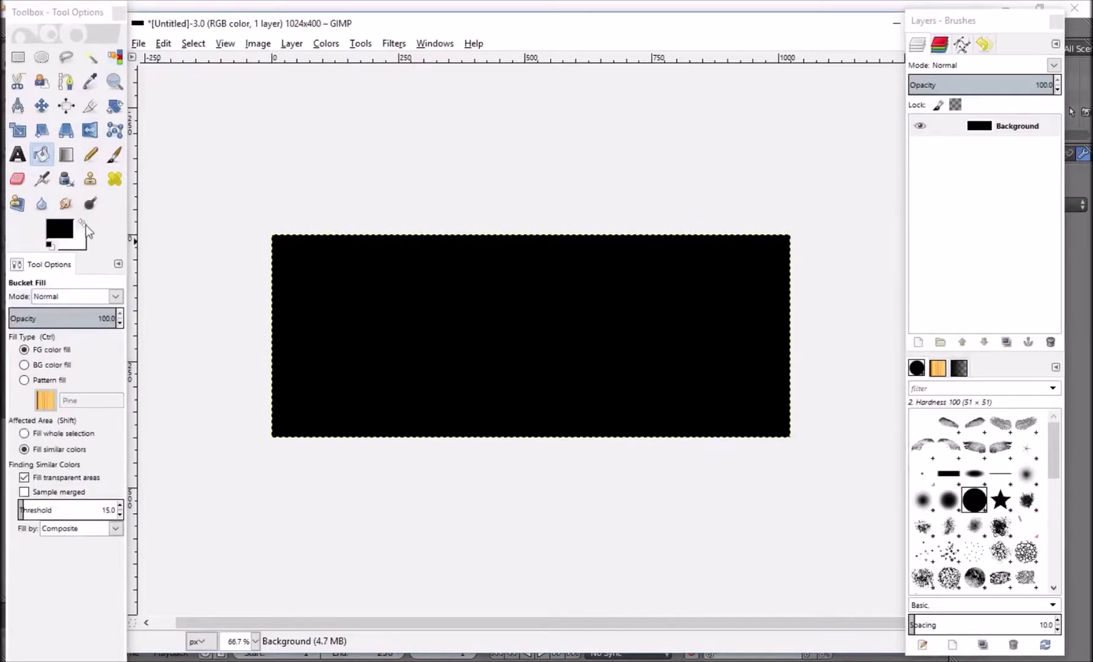
click(84, 224)
click(374, 303)
click(374, 303)
click(86, 224)
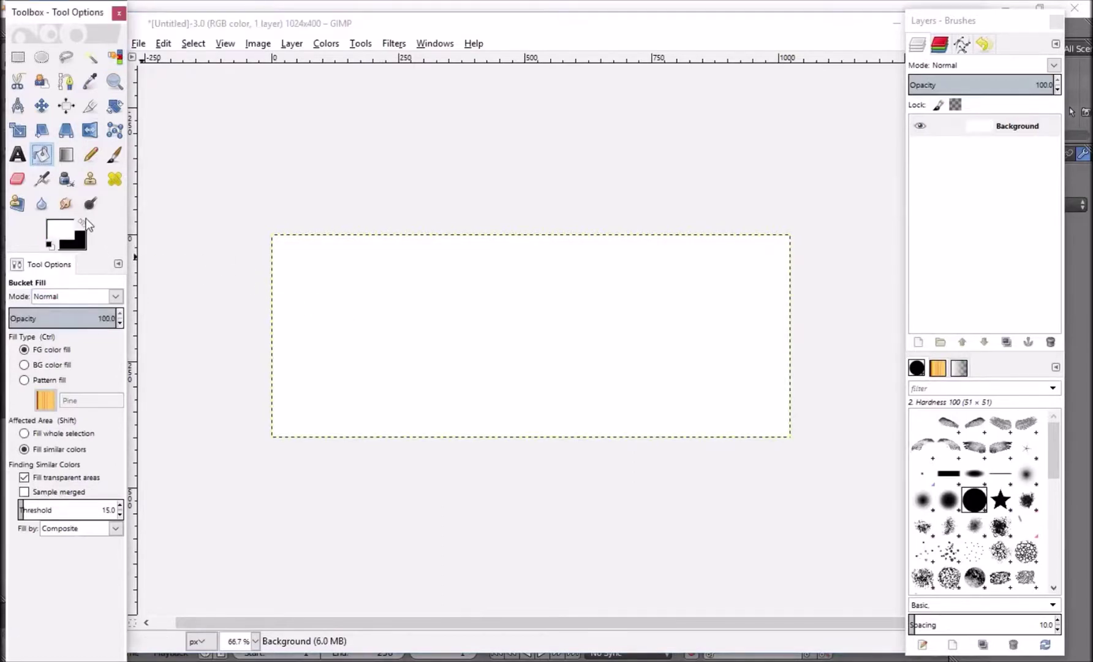
click(84, 224)
Add a transparent layer above the background and a second layer filled with the black foreground colour
click(980, 125)
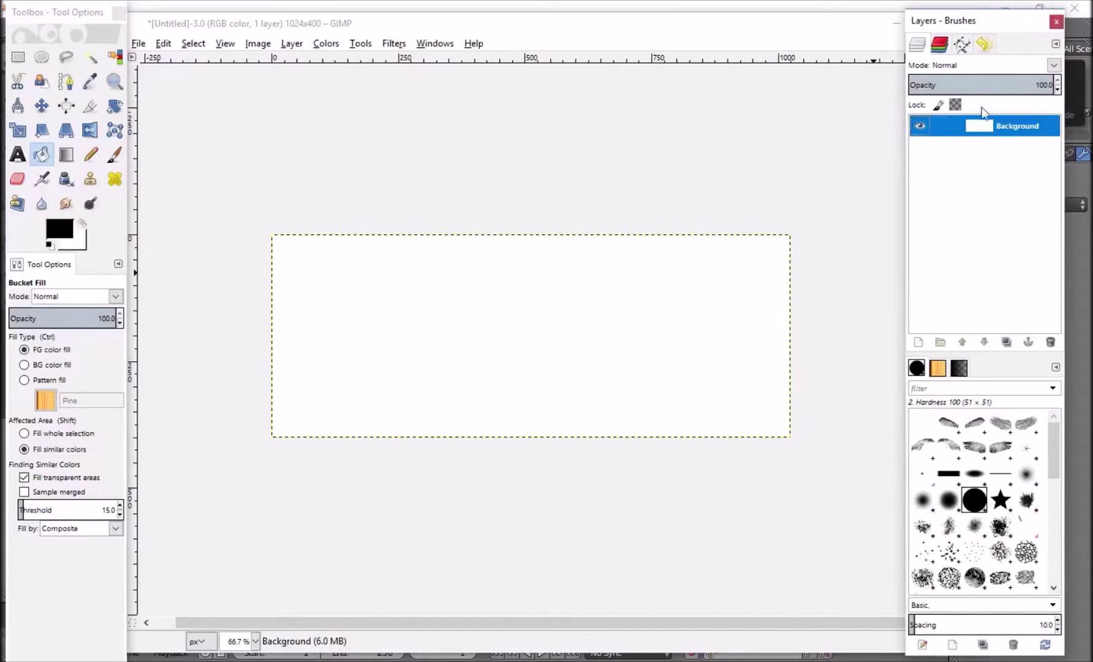
click(918, 342)
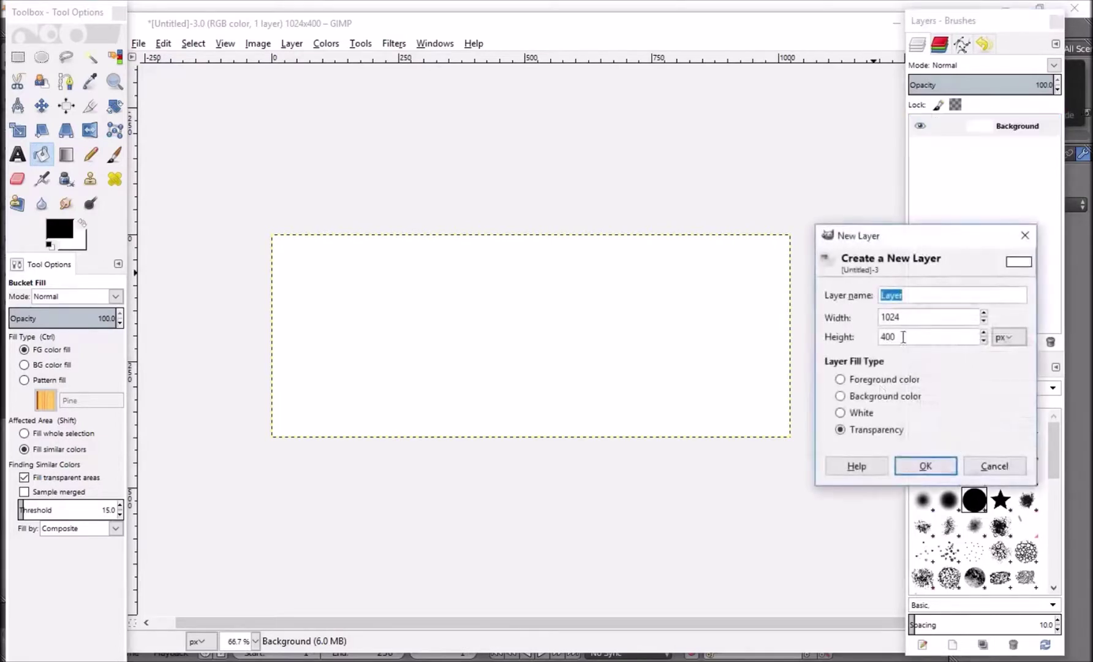
click(917, 464)
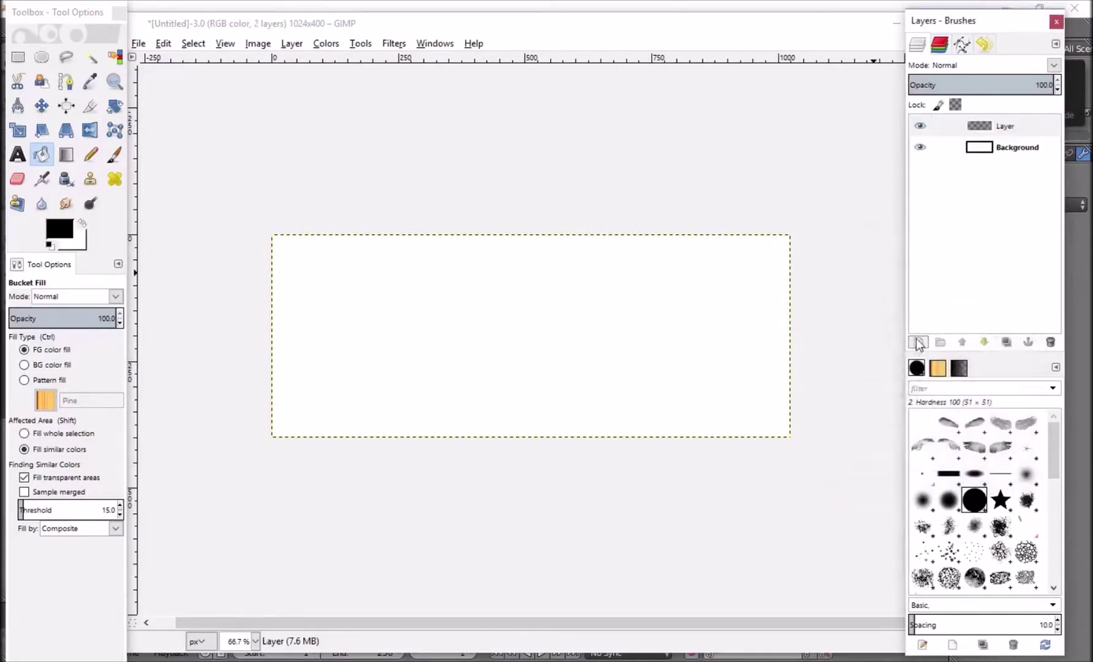
click(919, 342)
click(851, 377)
click(915, 464)
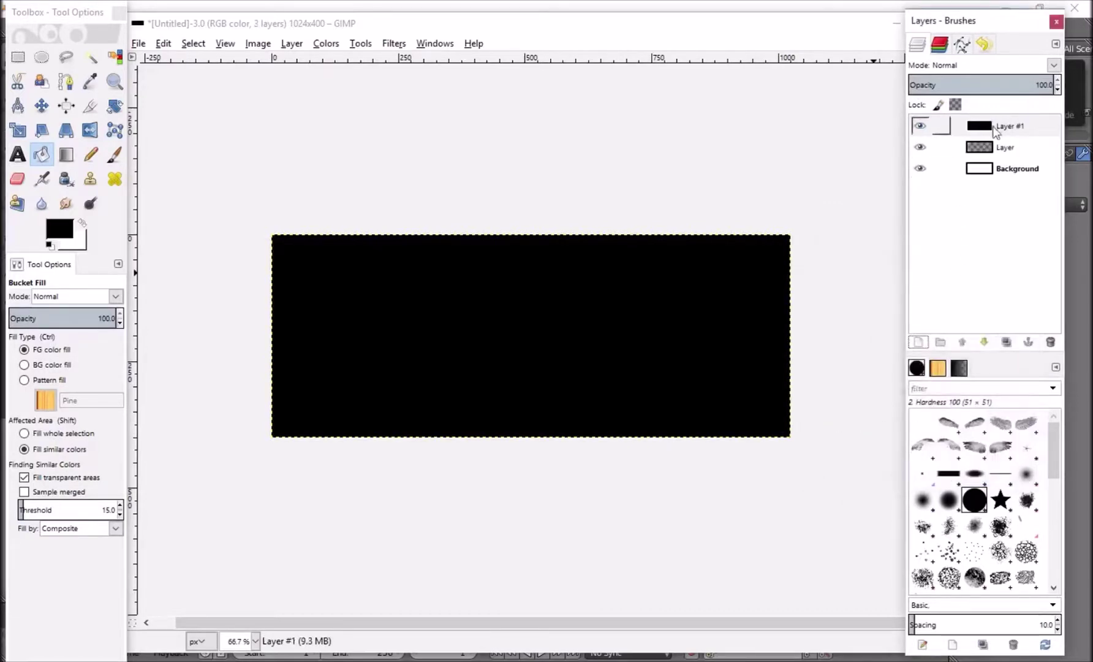
Clear the black layer's contents and delete both layers above the background
key(Delete)
click(987, 147)
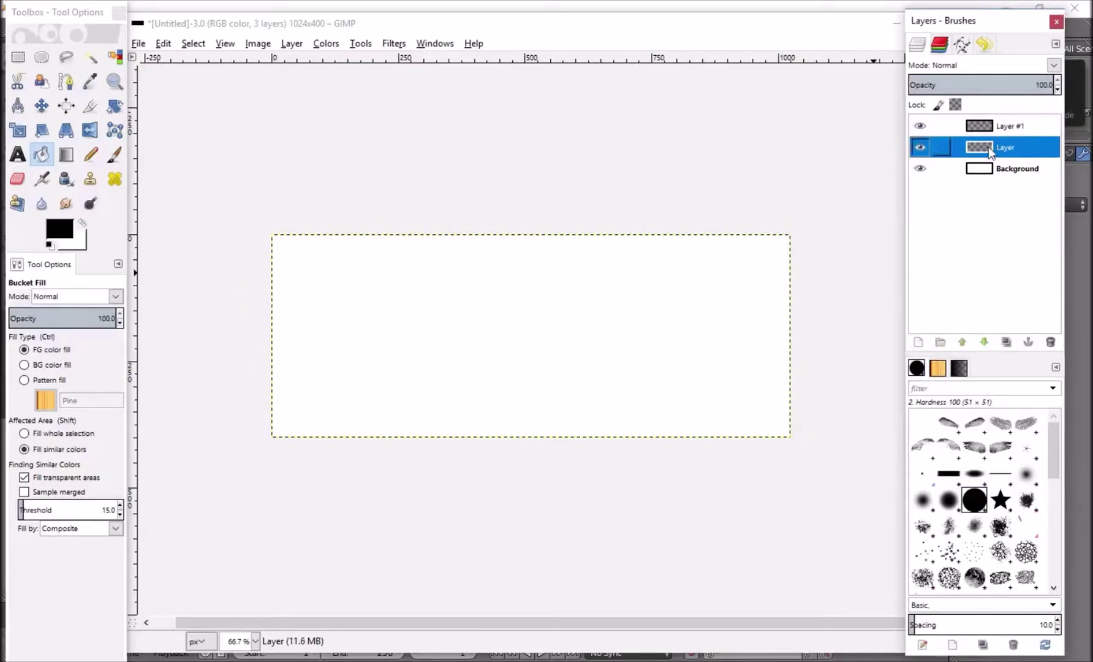
click(1050, 342)
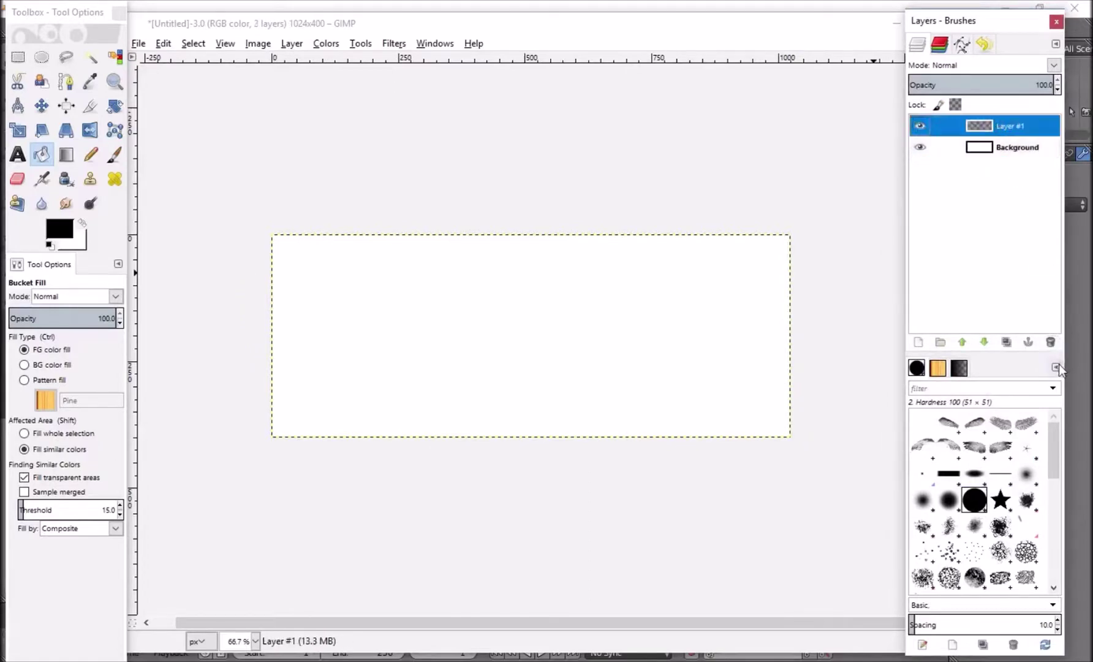
click(1051, 342)
Add three 1024 × 400 px layers above the background, each filled with the white background colour
click(918, 342)
click(860, 397)
click(935, 466)
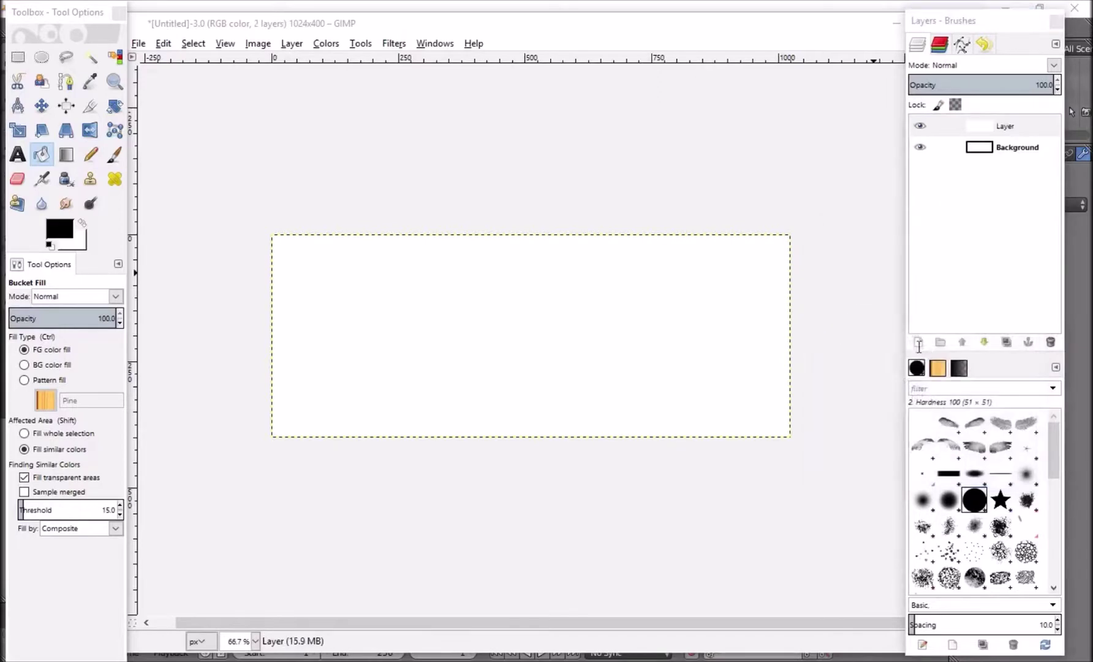
click(918, 342)
click(886, 402)
click(904, 468)
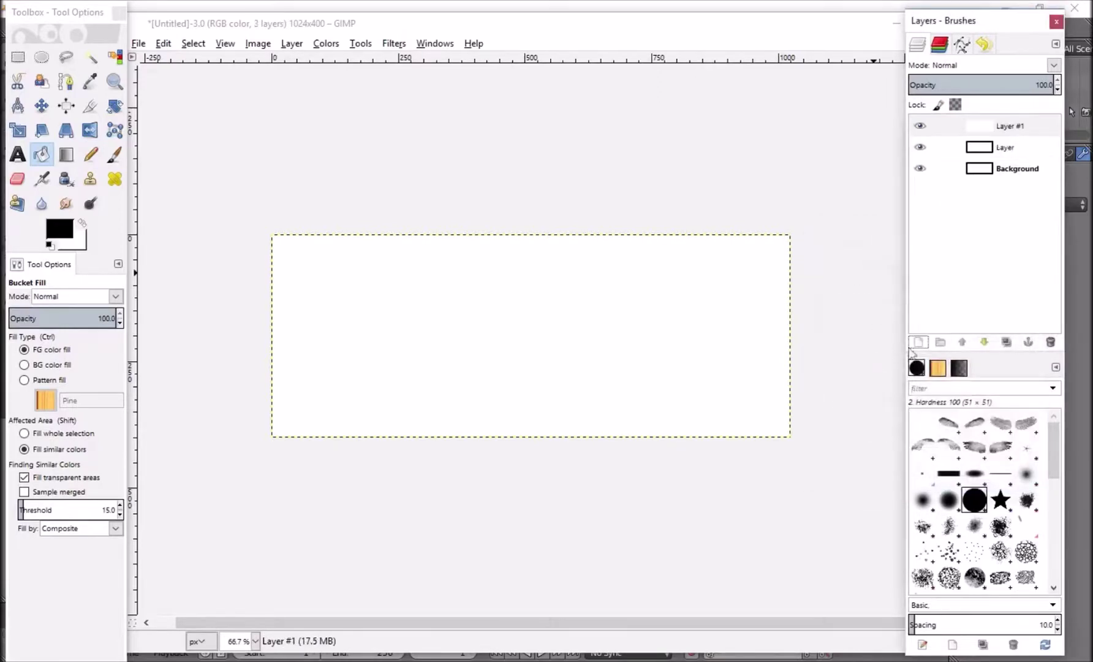
click(919, 341)
click(900, 395)
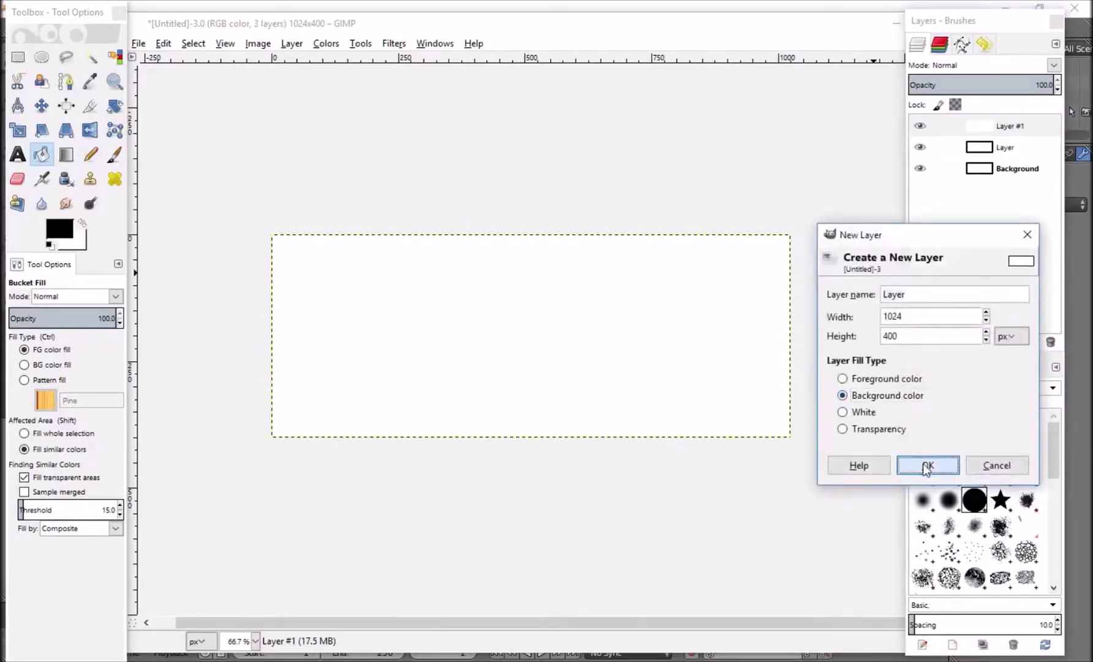
click(925, 464)
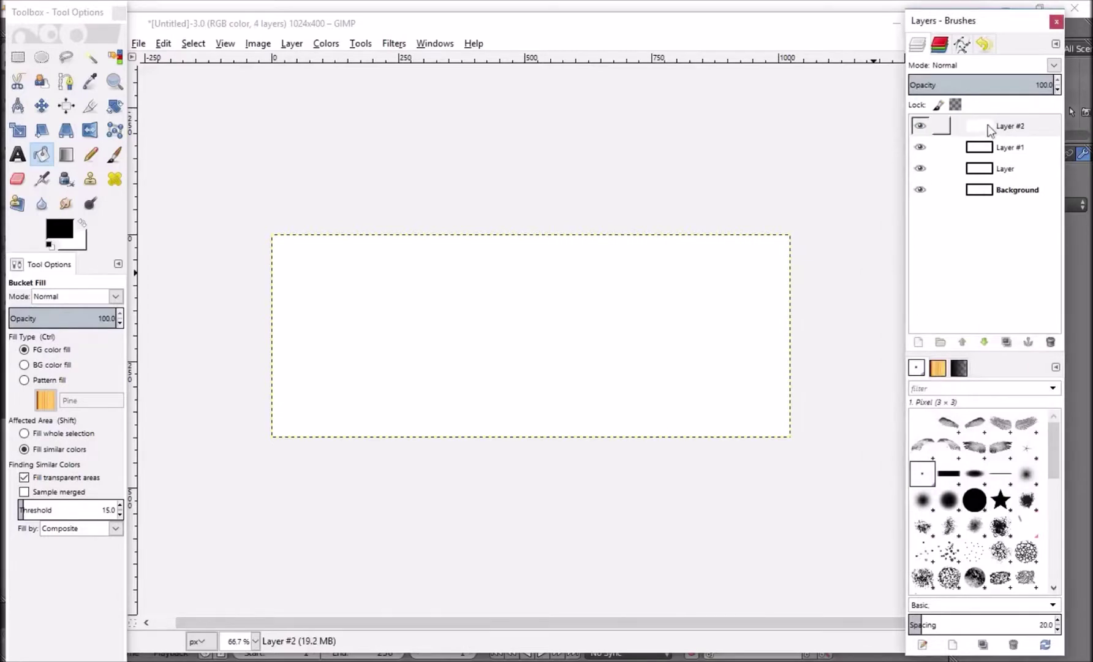
Blend a linear foreground-to-background gradient on Layer #2, fading from black at the canvas's right edge inward to white
click(68, 158)
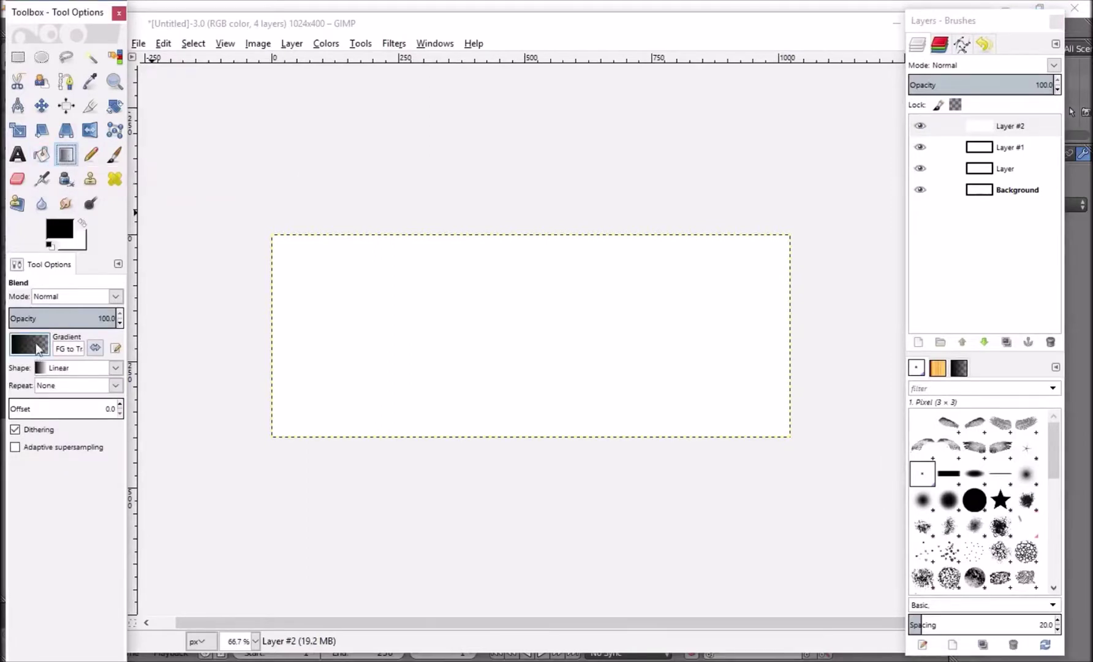
click(30, 345)
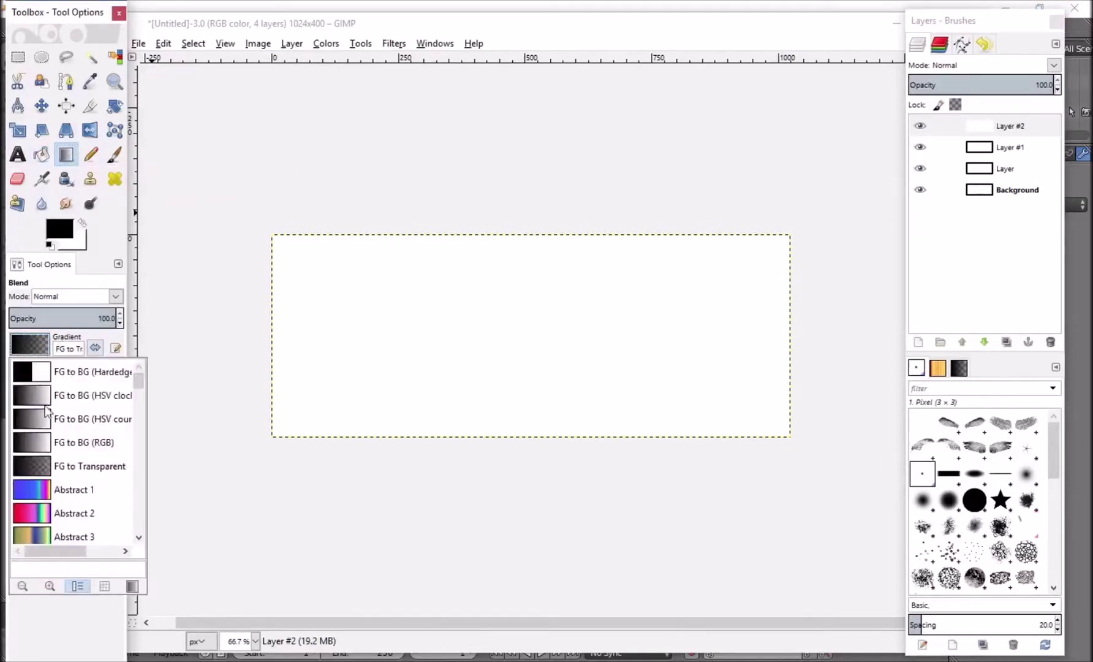
click(91, 401)
drag(820, 326, 733, 326)
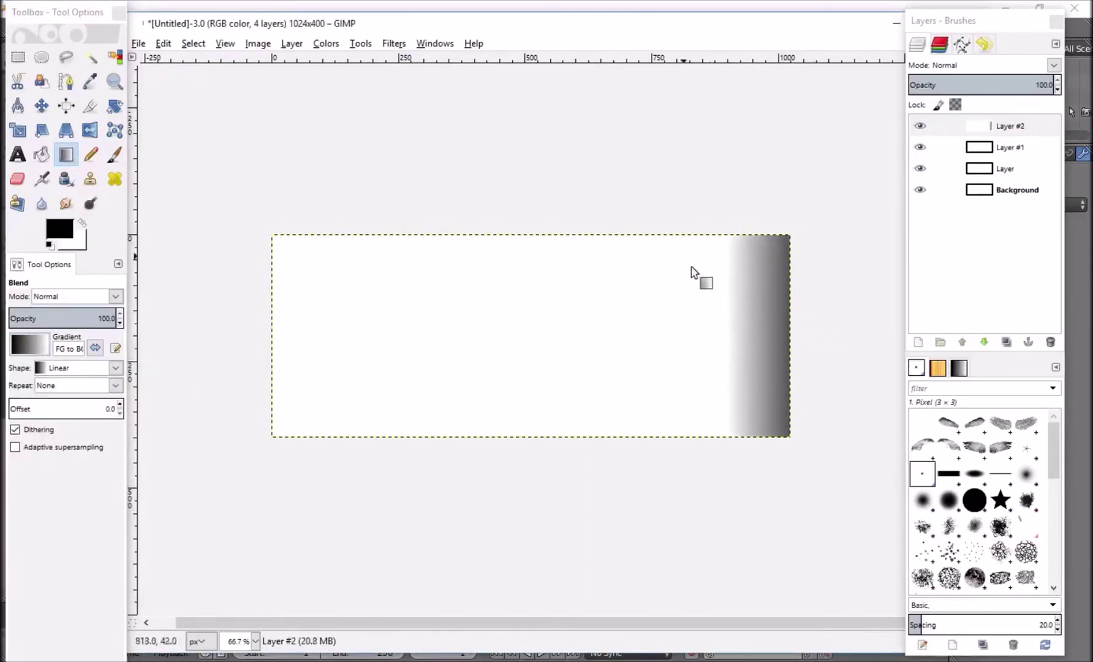
Draw the same black-to-white gradient inward from the top edge on Layer #1, the left edge on Layer, and the bottom edge on Background
click(996, 149)
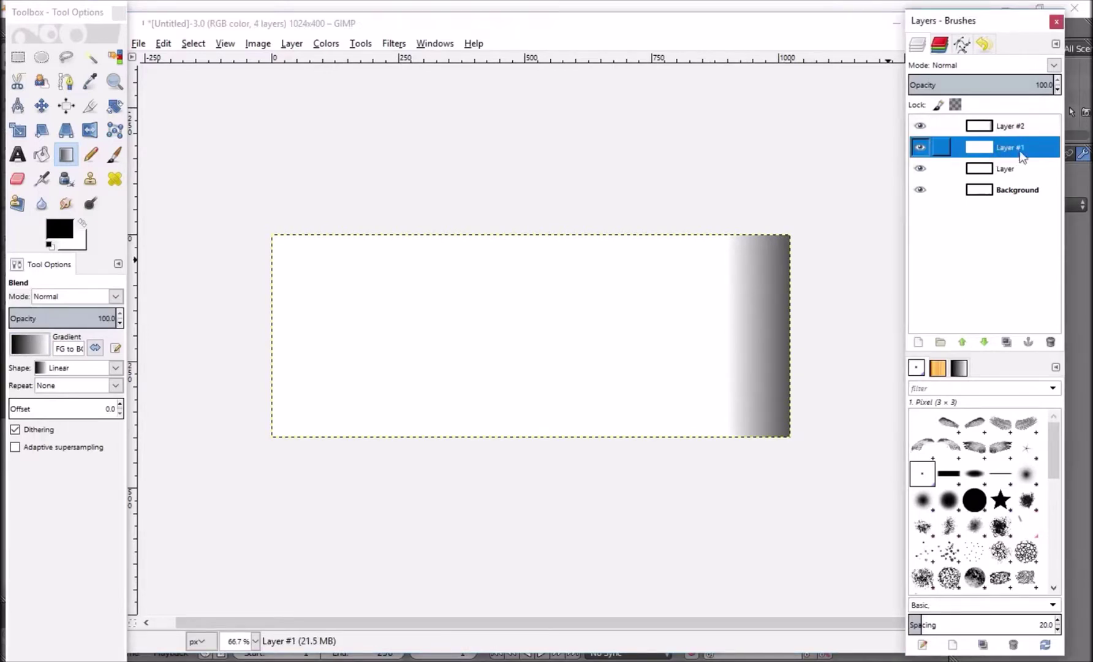
drag(533, 215, 536, 295)
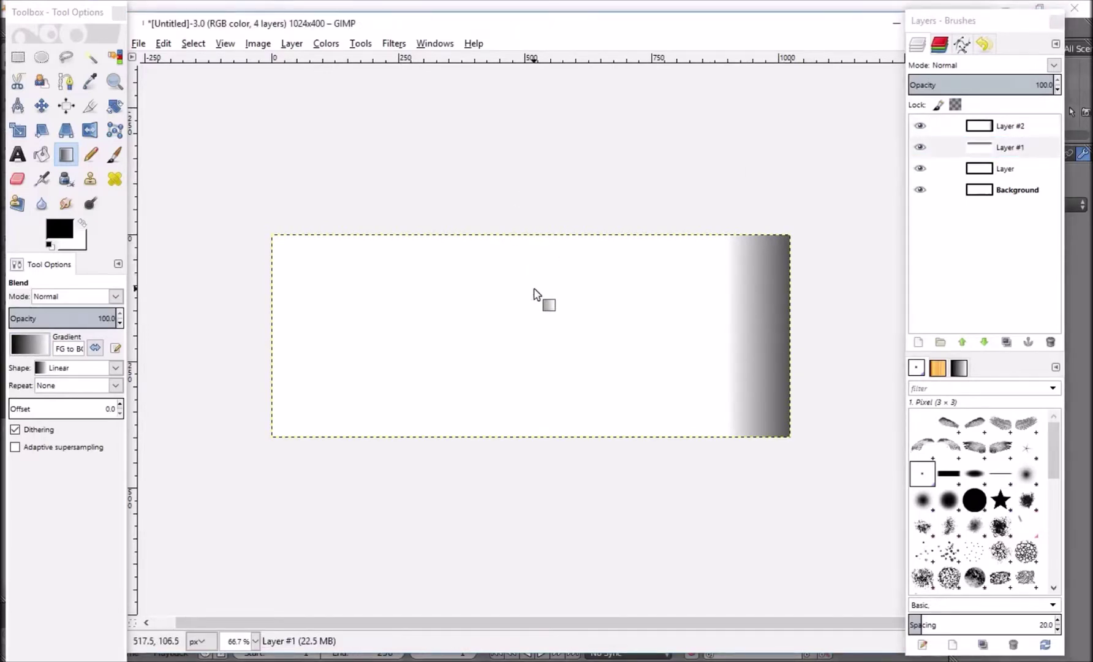
click(994, 169)
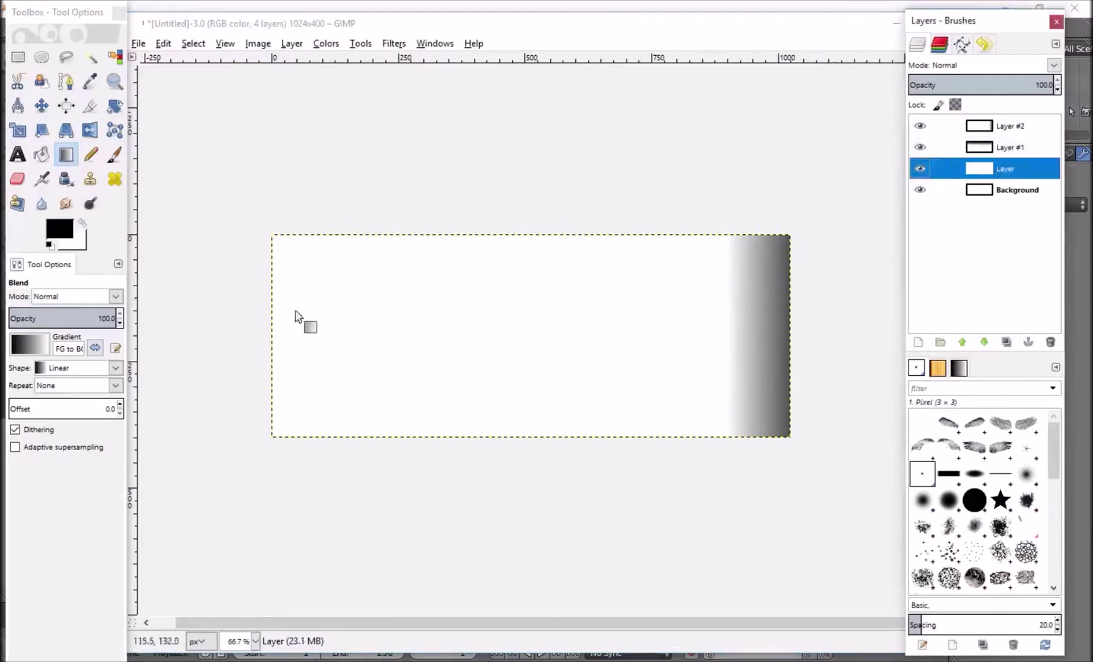
drag(251, 317, 334, 323)
click(994, 192)
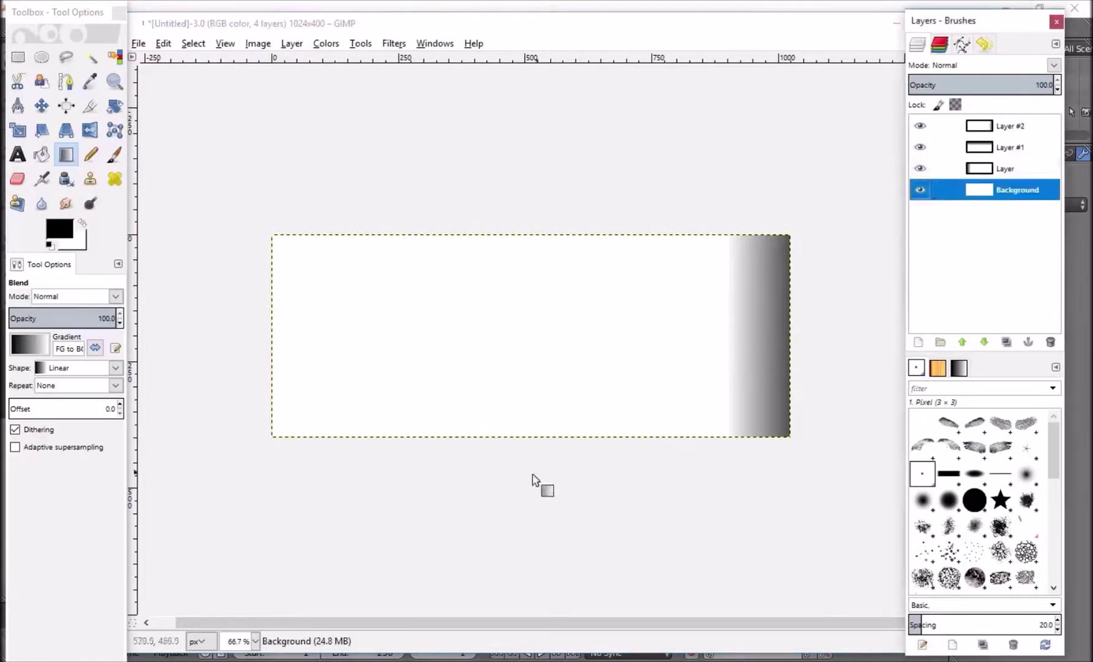
drag(503, 457, 505, 381)
Set the blend mode of the Background, Layer, Layer #1 and Layer #2 to Multiply
click(1054, 65)
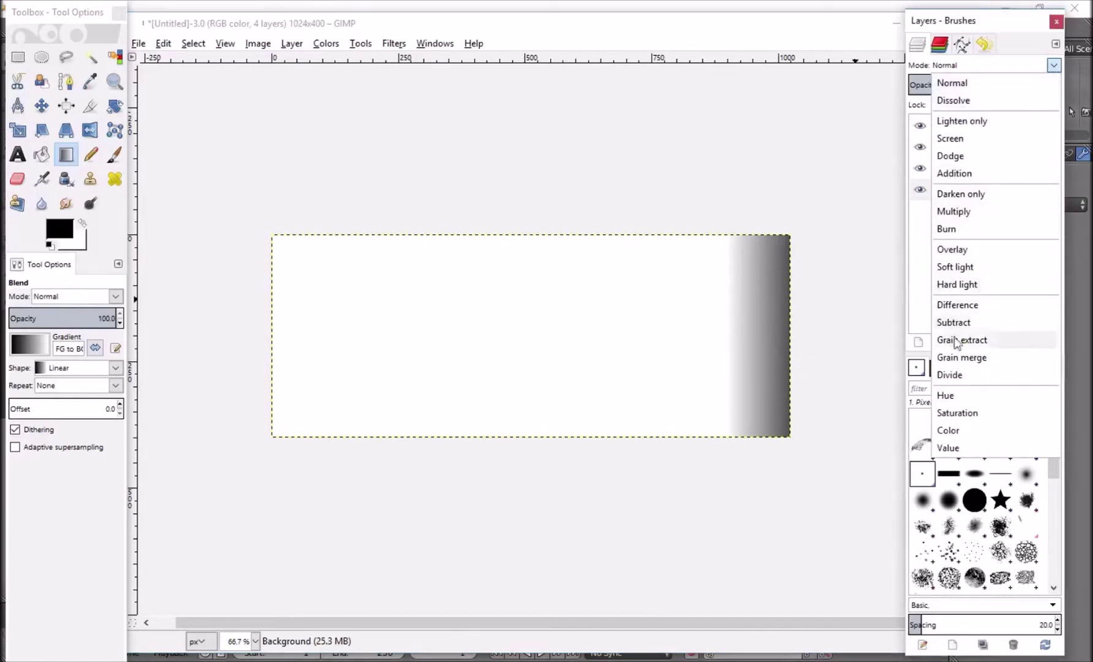
click(962, 212)
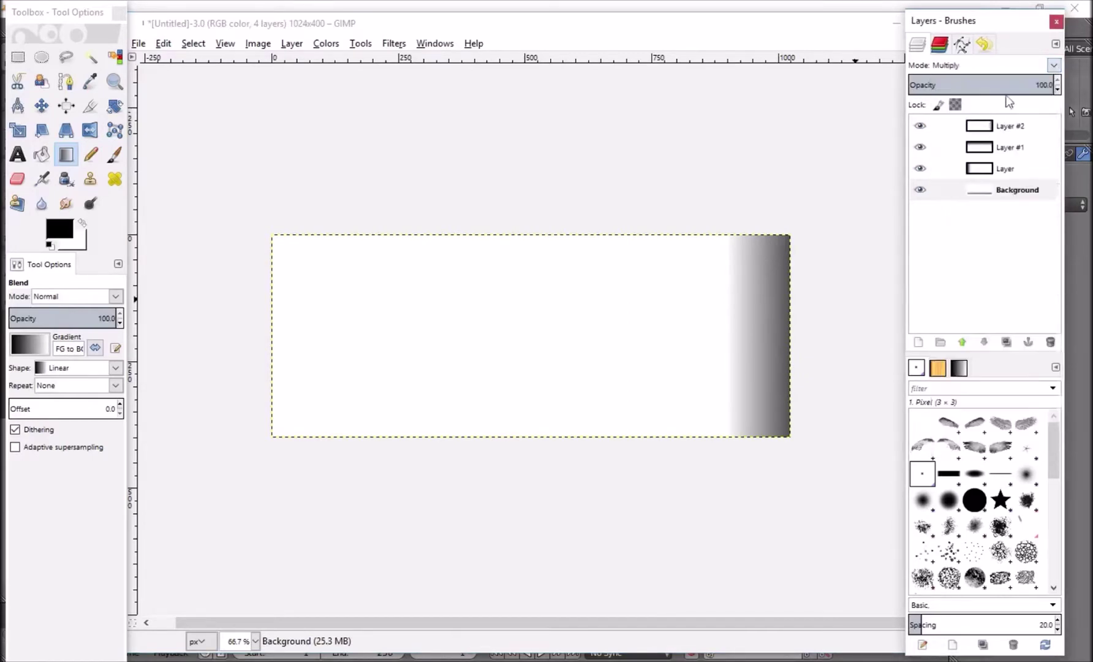
click(1008, 169)
click(1053, 65)
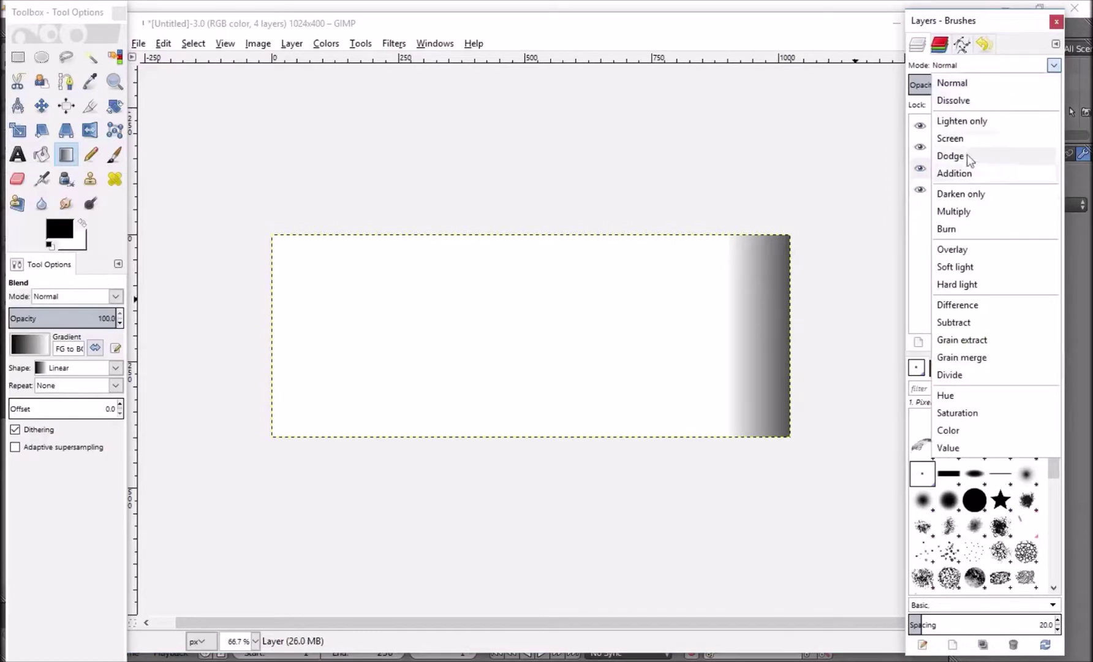
click(962, 211)
click(1002, 128)
click(1003, 147)
click(1053, 65)
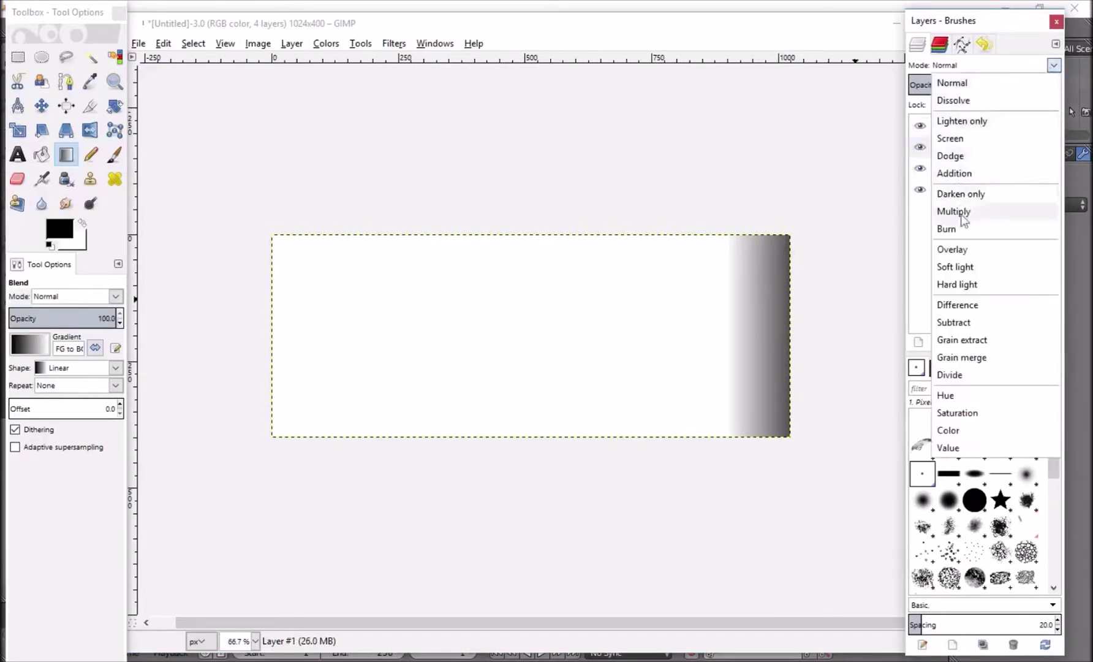
click(967, 210)
click(1002, 119)
click(1054, 65)
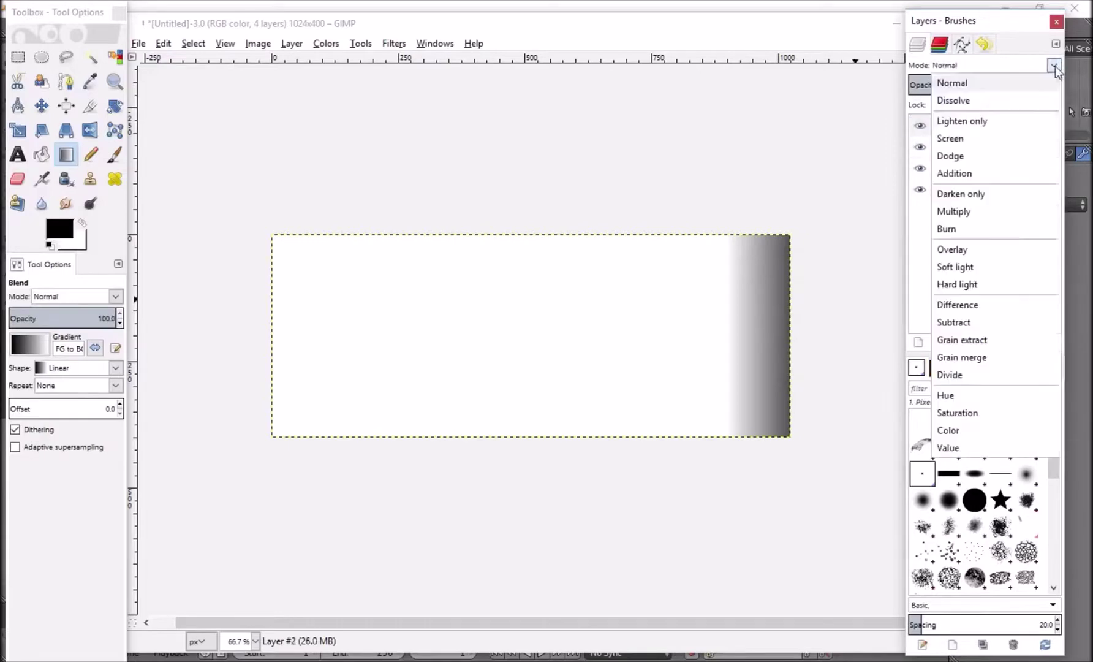
click(970, 212)
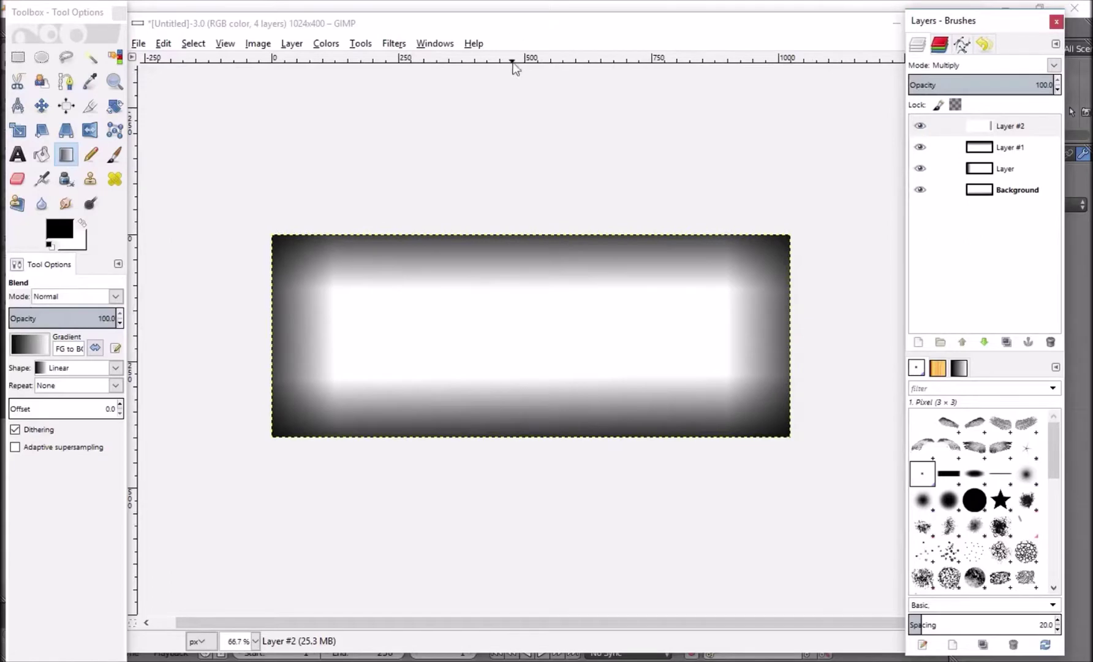
Merge all visible layers into a single layer
click(1005, 125)
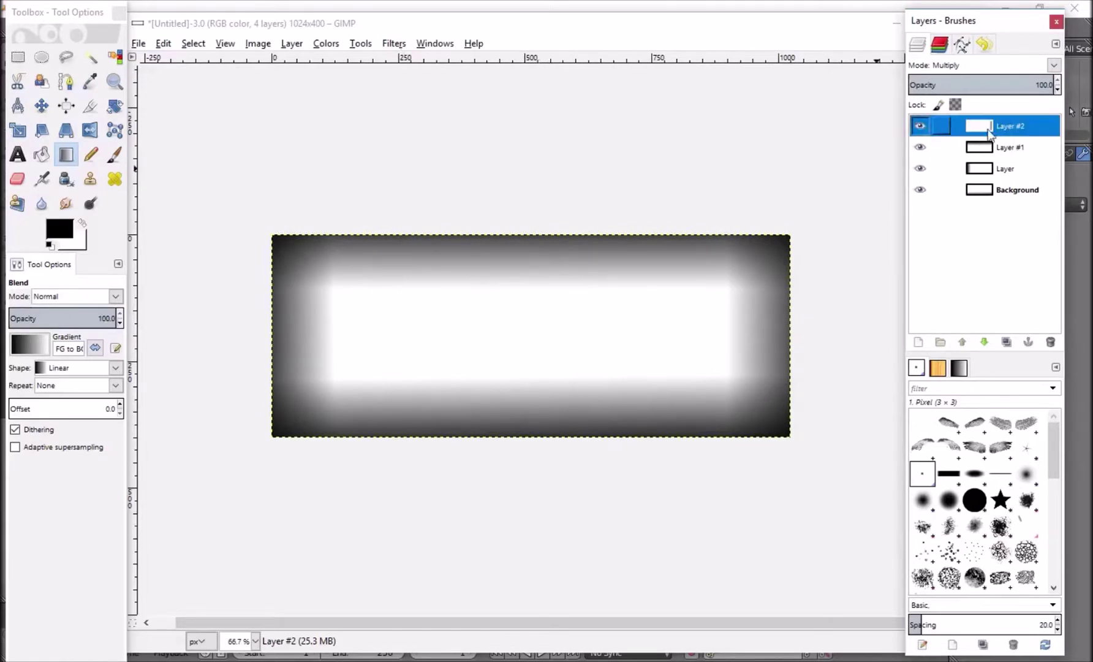
right_click(989, 130)
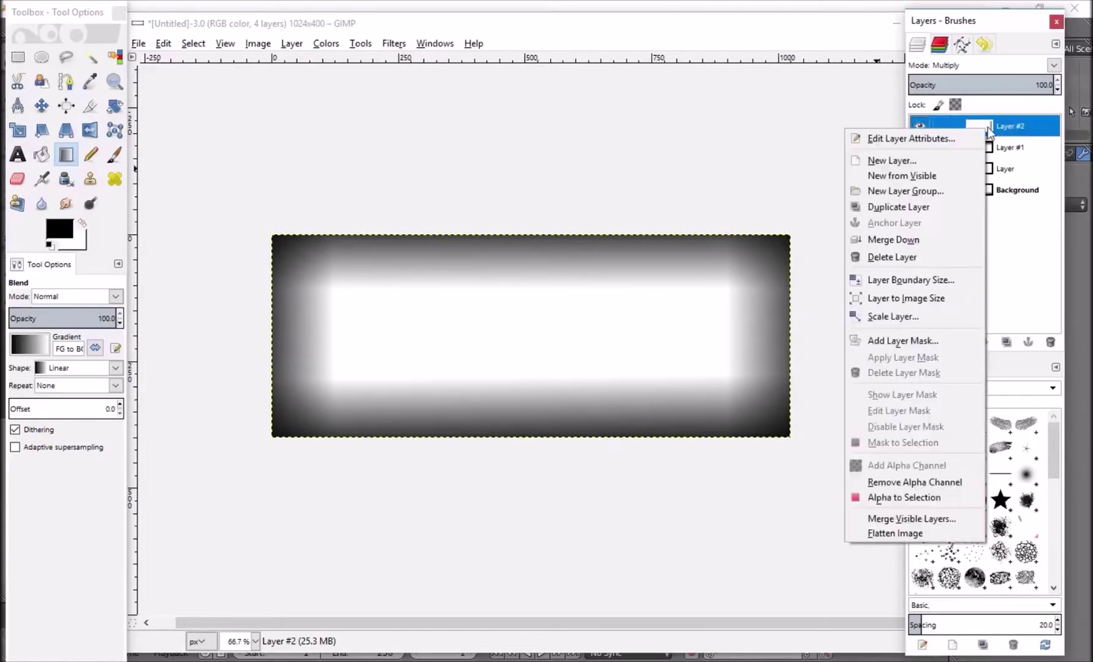
click(892, 522)
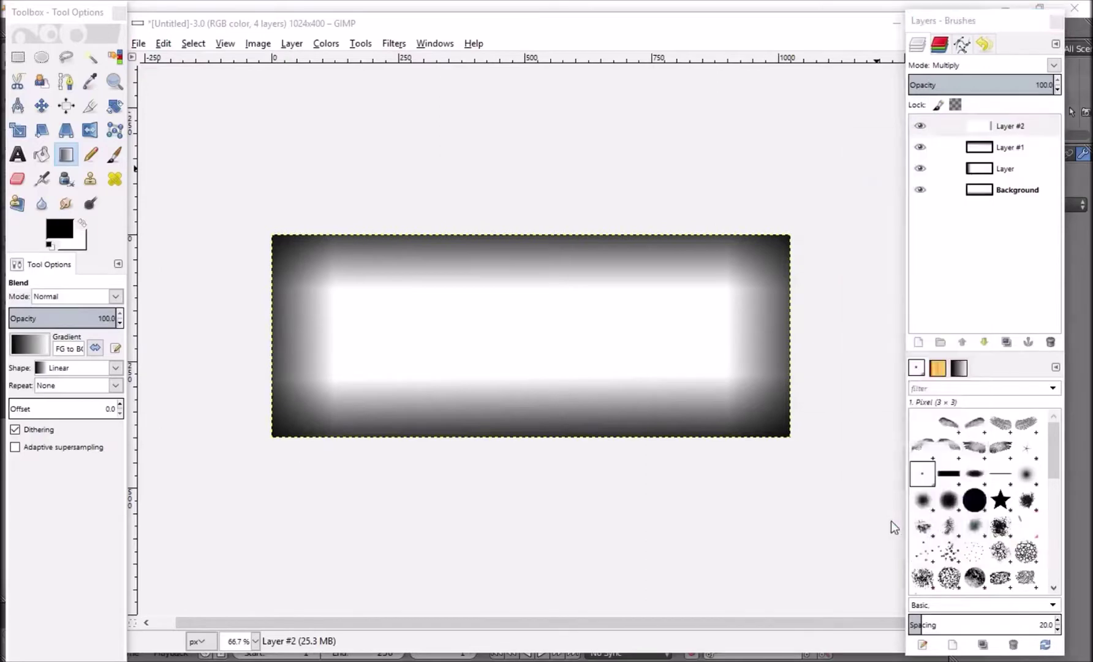
click(881, 624)
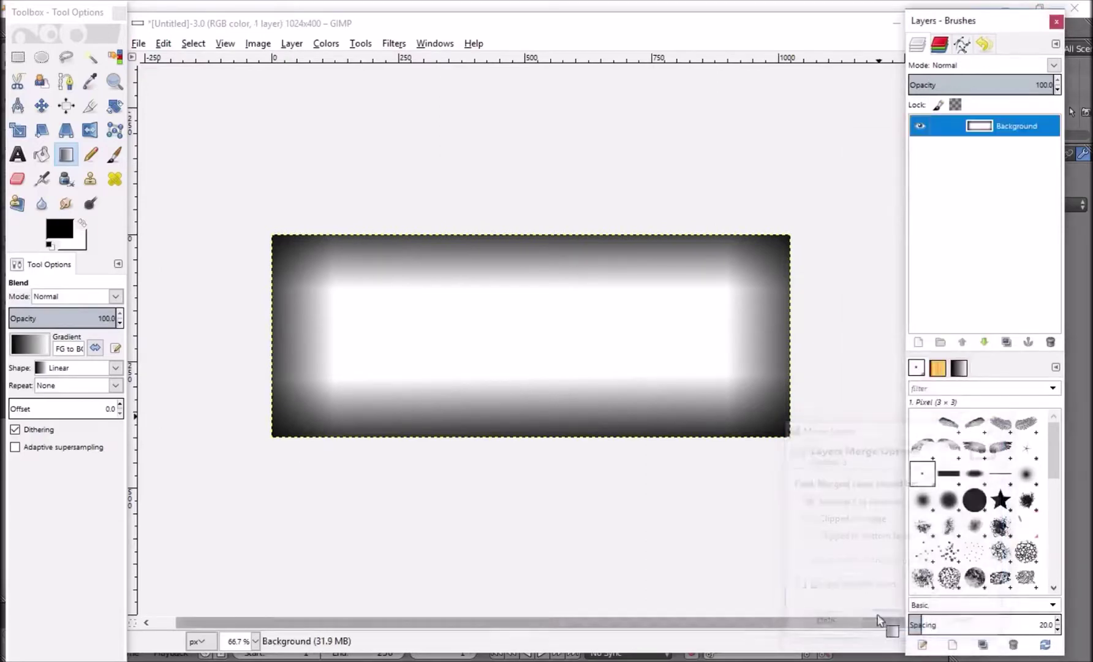
Apply a Gaussian Blur with a 100 px horizontal and vertical radius to the merged background layer
click(404, 41)
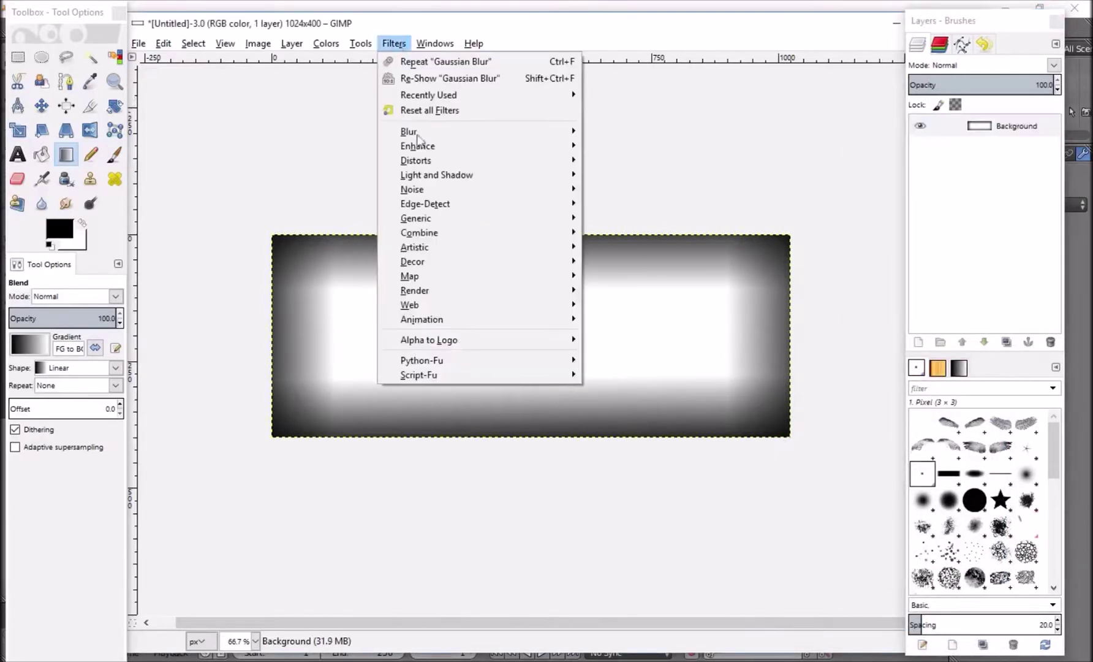
mouse_move(431, 136)
key(Escape)
key(Escape)
click(394, 43)
mouse_move(445, 136)
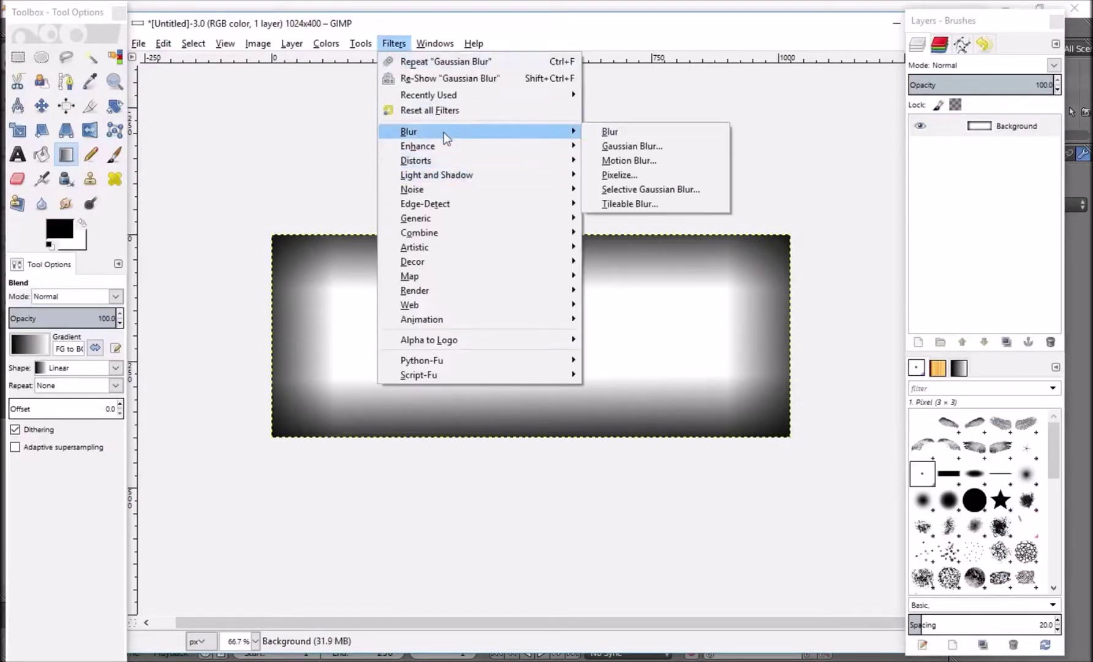
click(625, 149)
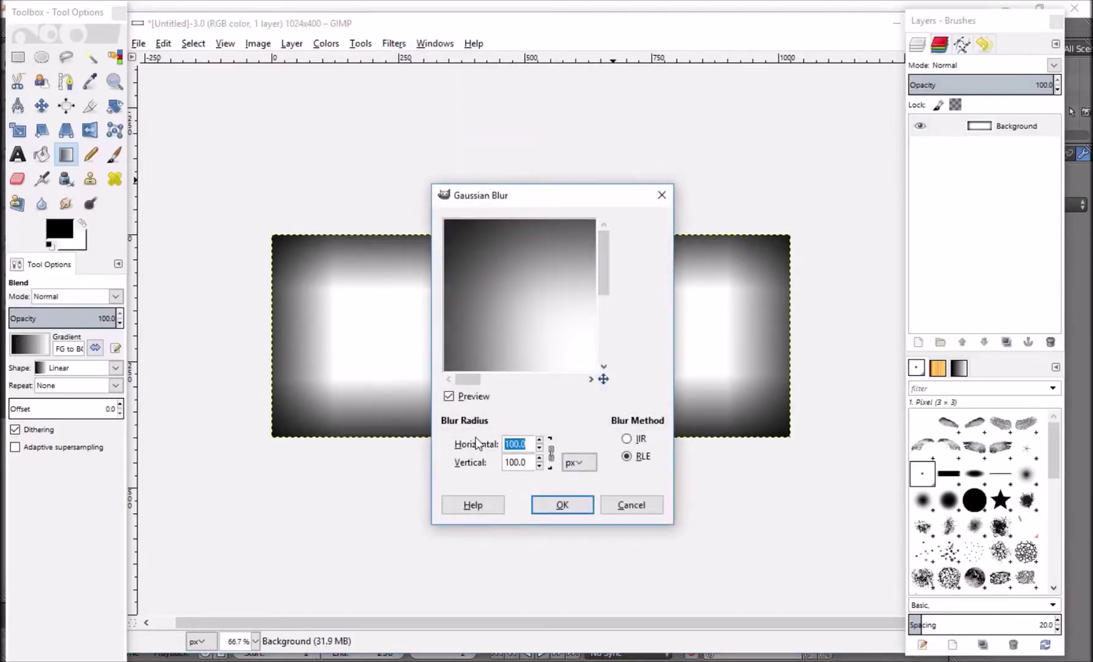
text(50)
key(BackSpace)
key(BackSpace)
text(100)
click(561, 501)
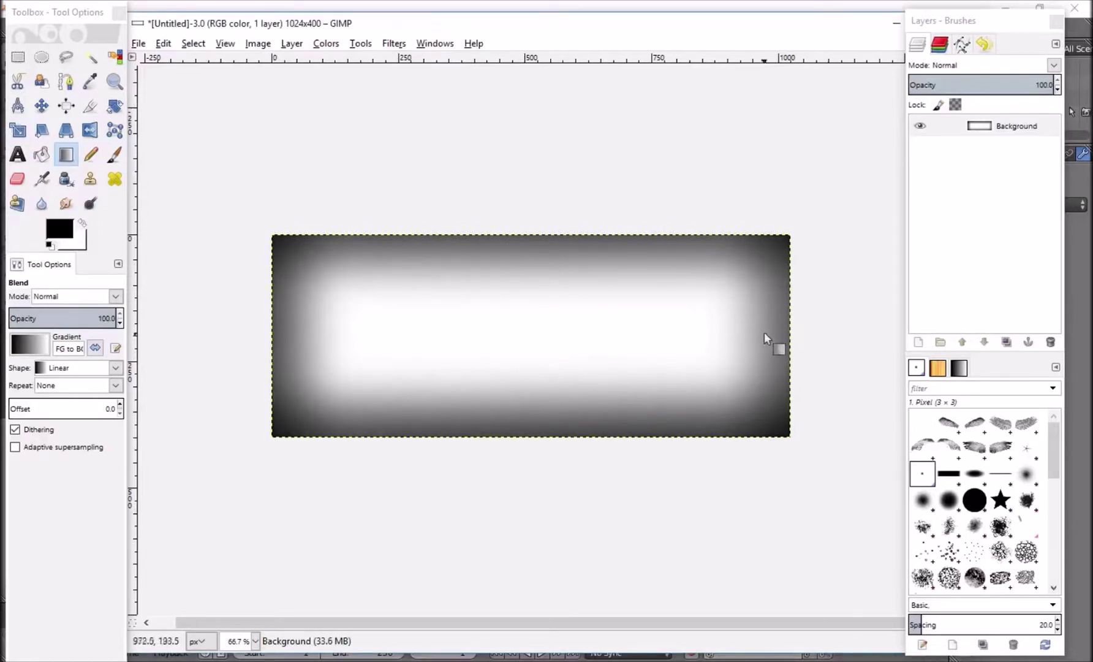
Add a new white-filled layer above the blurred background
click(919, 343)
click(920, 465)
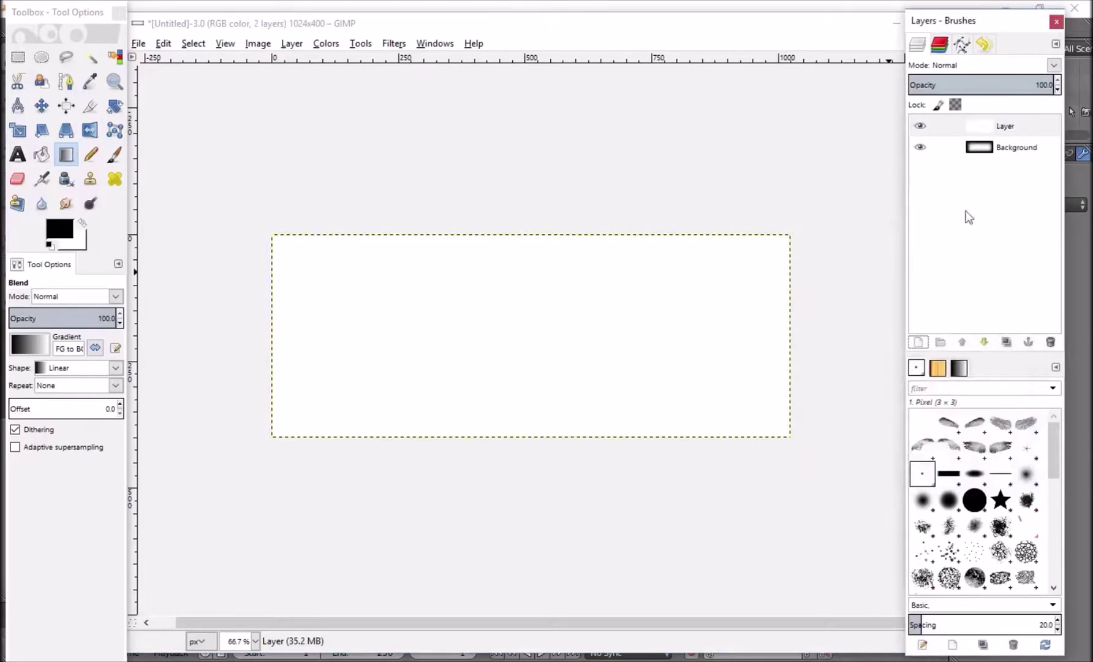
click(394, 43)
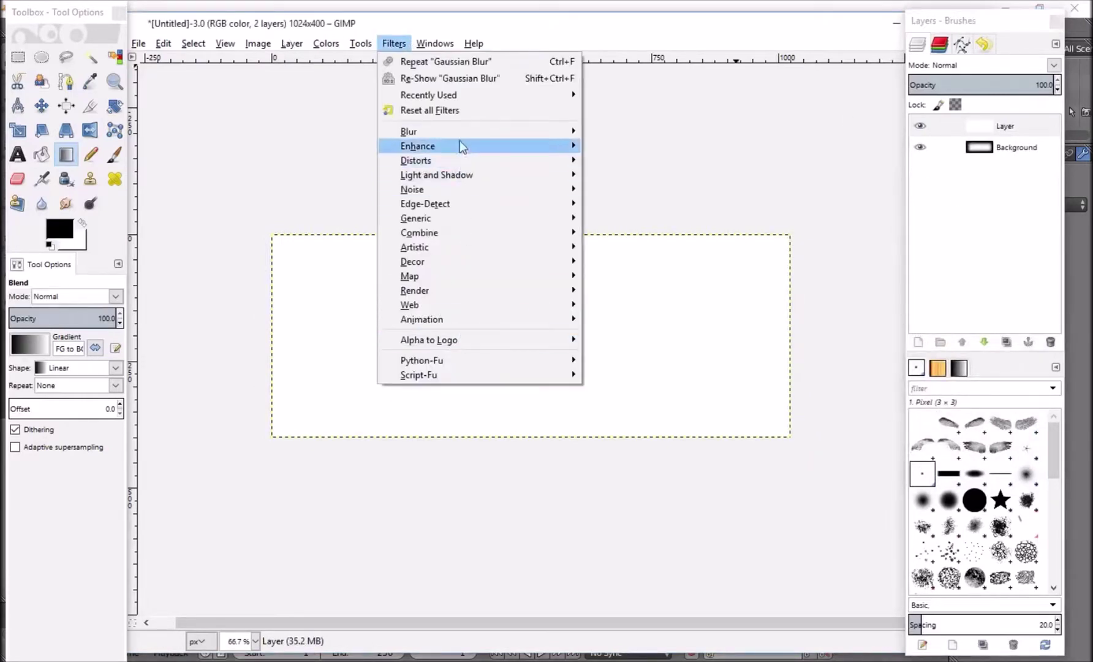
mouse_move(450, 194)
click(617, 234)
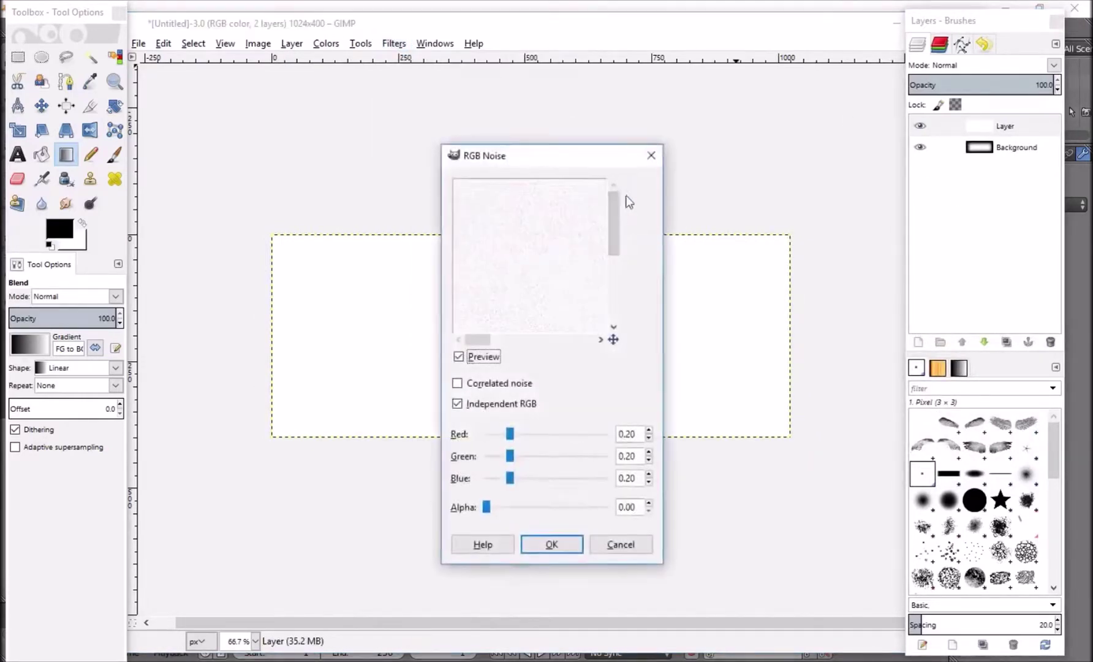
click(652, 155)
Set up a Solid Noise render for the new layer with X size 16.0 and Y size 0.1
click(394, 43)
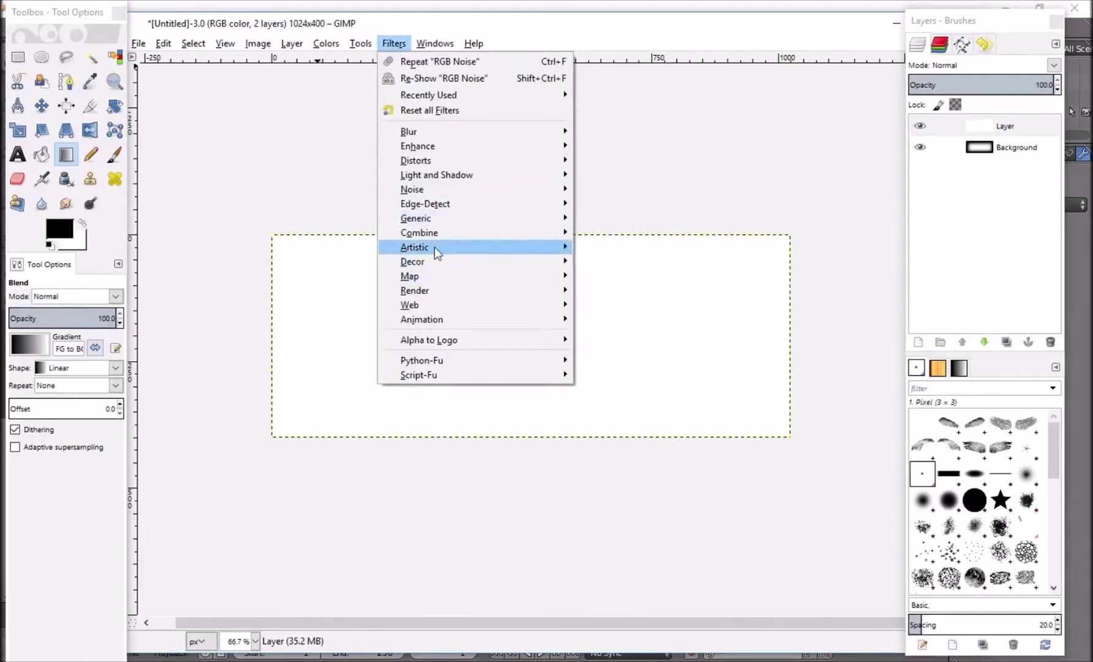
mouse_move(427, 291)
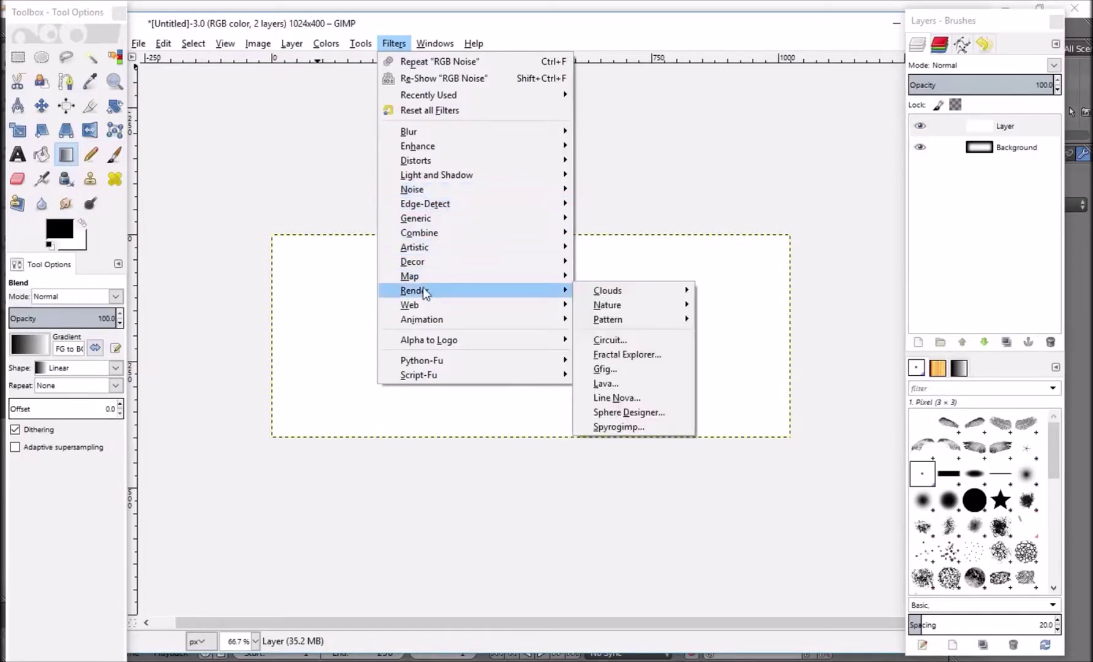
mouse_move(655, 292)
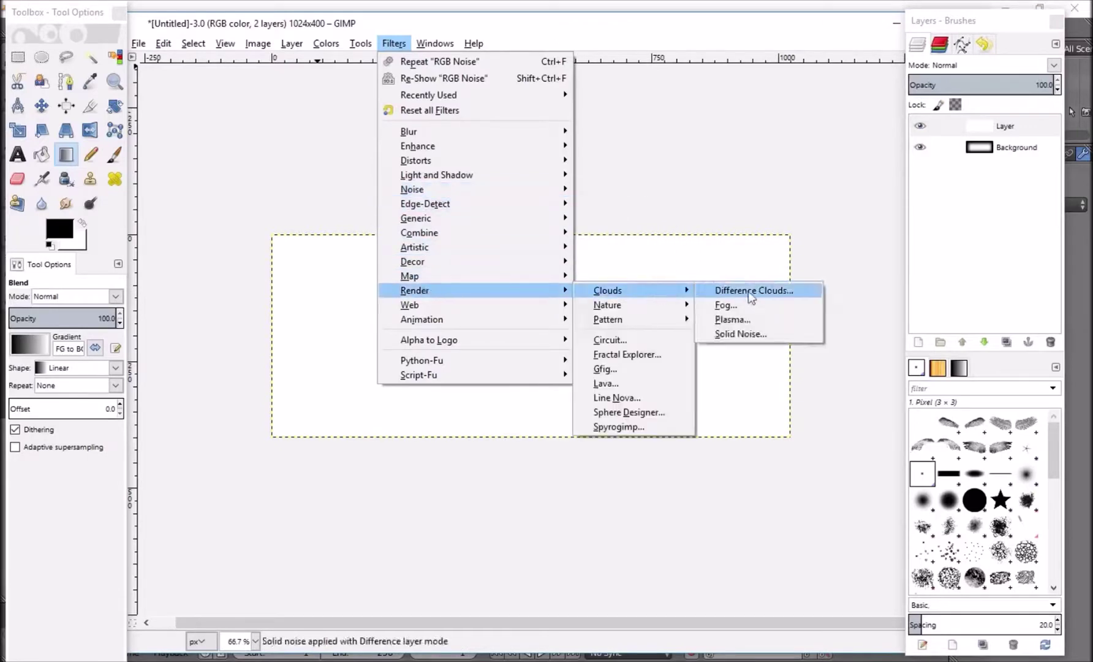
click(742, 334)
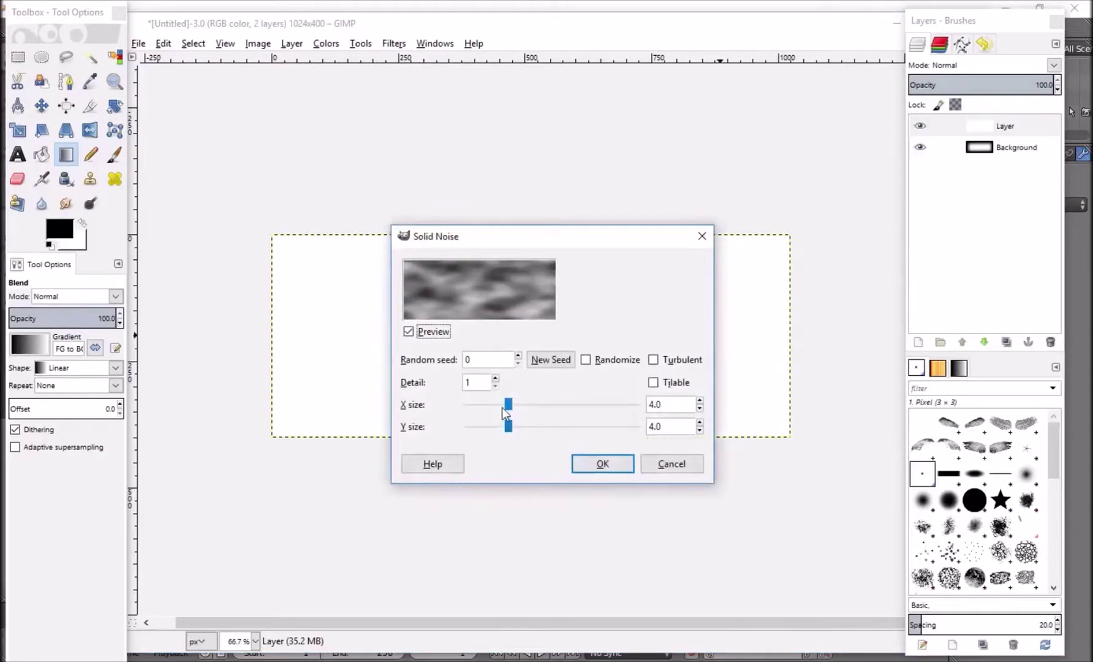
drag(506, 405, 354, 415)
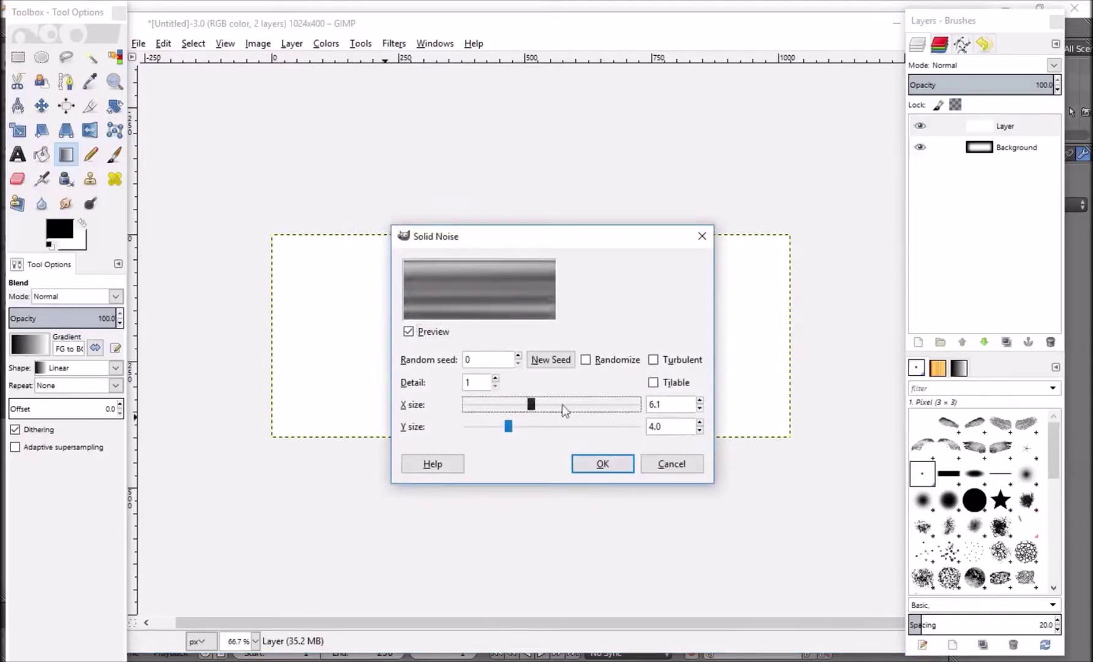
drag(565, 410, 676, 416)
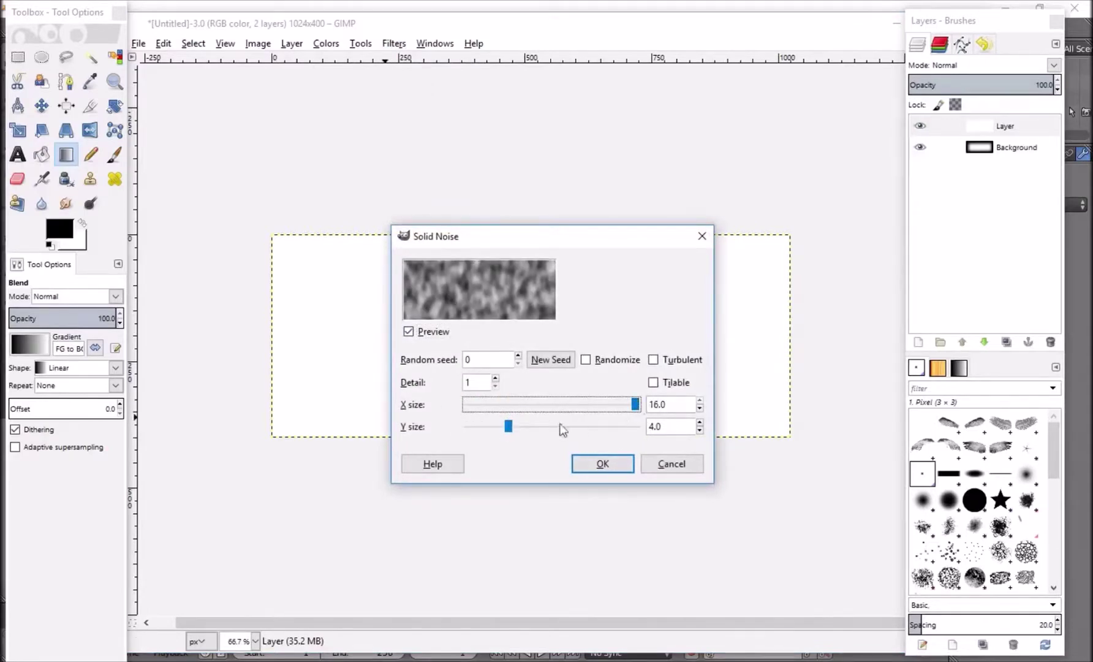
drag(513, 430, 447, 427)
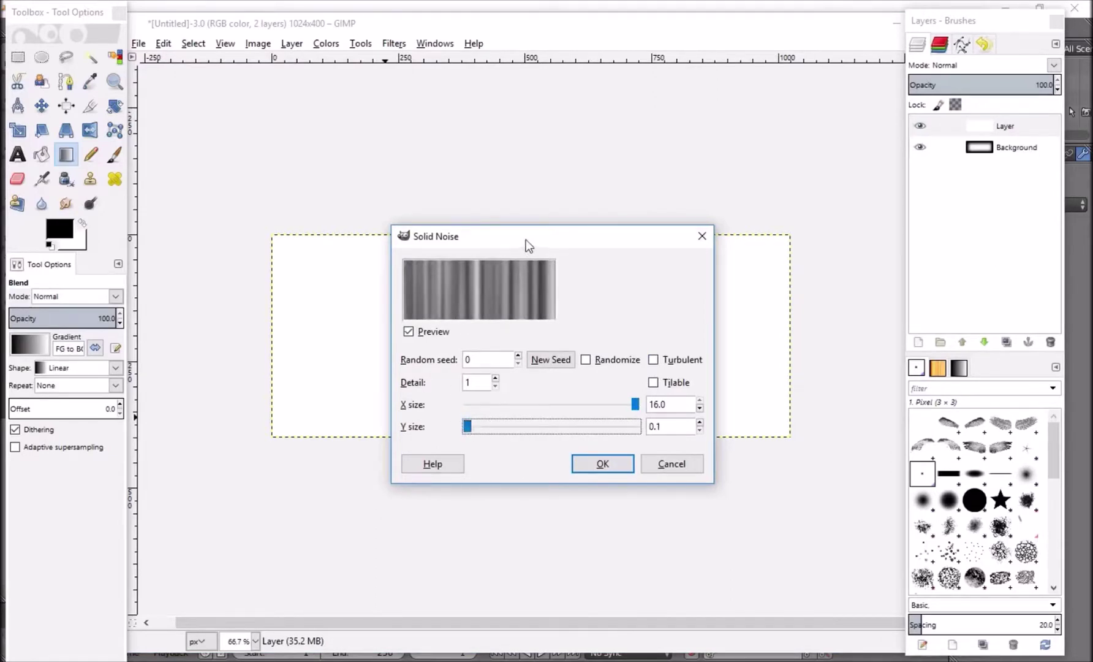
Give the solid noise a new random seed, make it tilable without turbulence, and render it onto the layer
drag(527, 240, 516, 170)
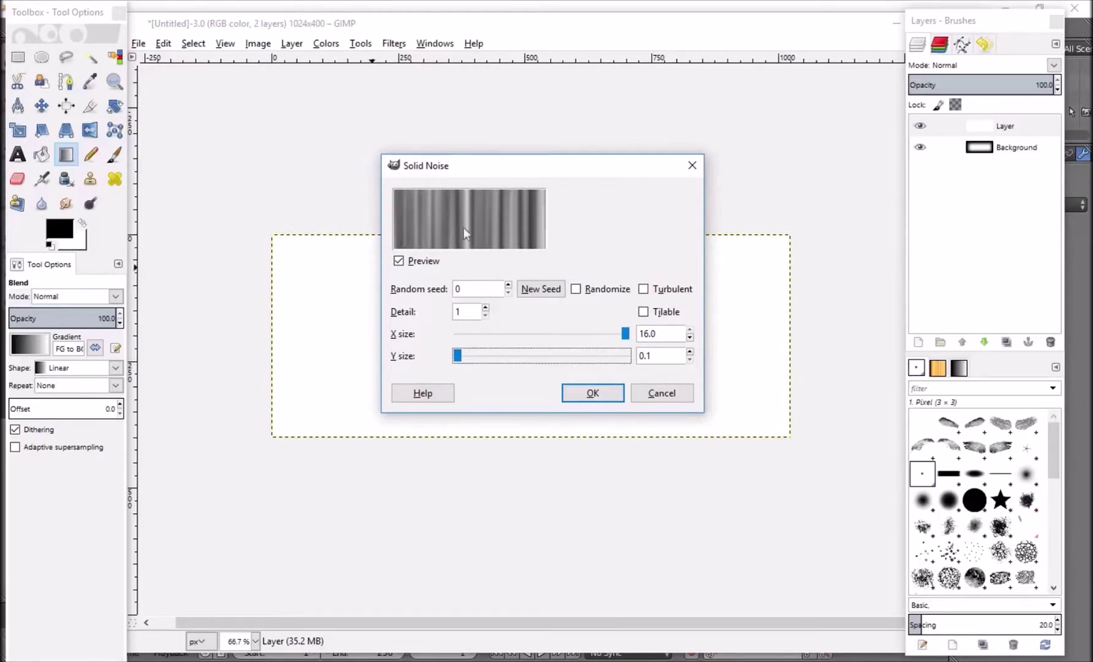
click(642, 289)
click(651, 289)
click(593, 292)
click(593, 292)
click(656, 311)
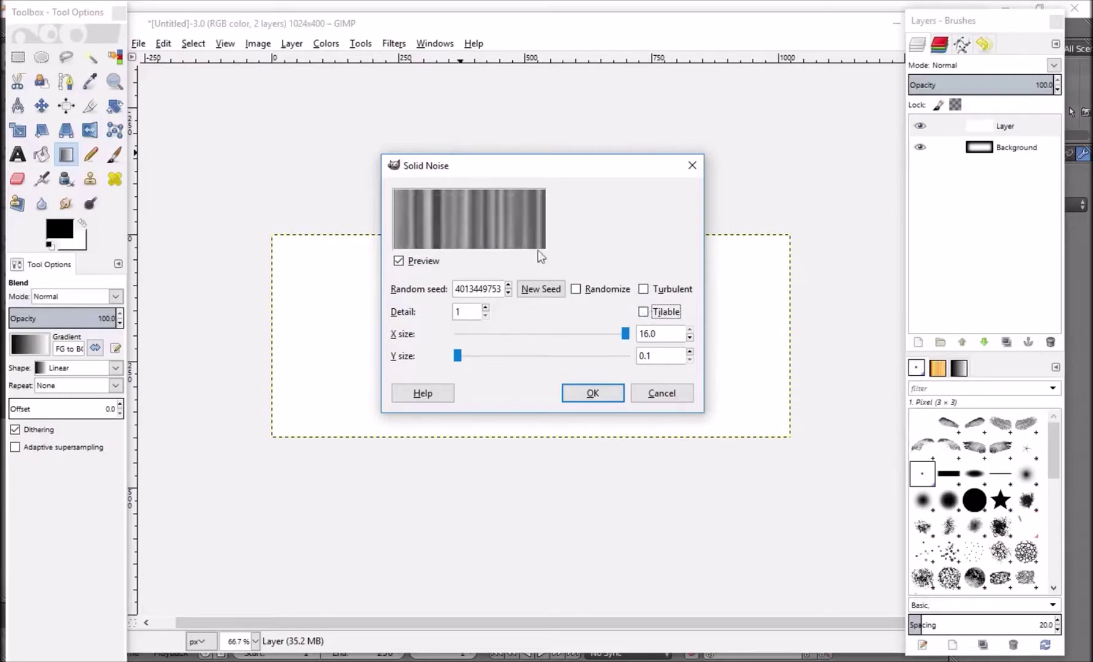
click(650, 315)
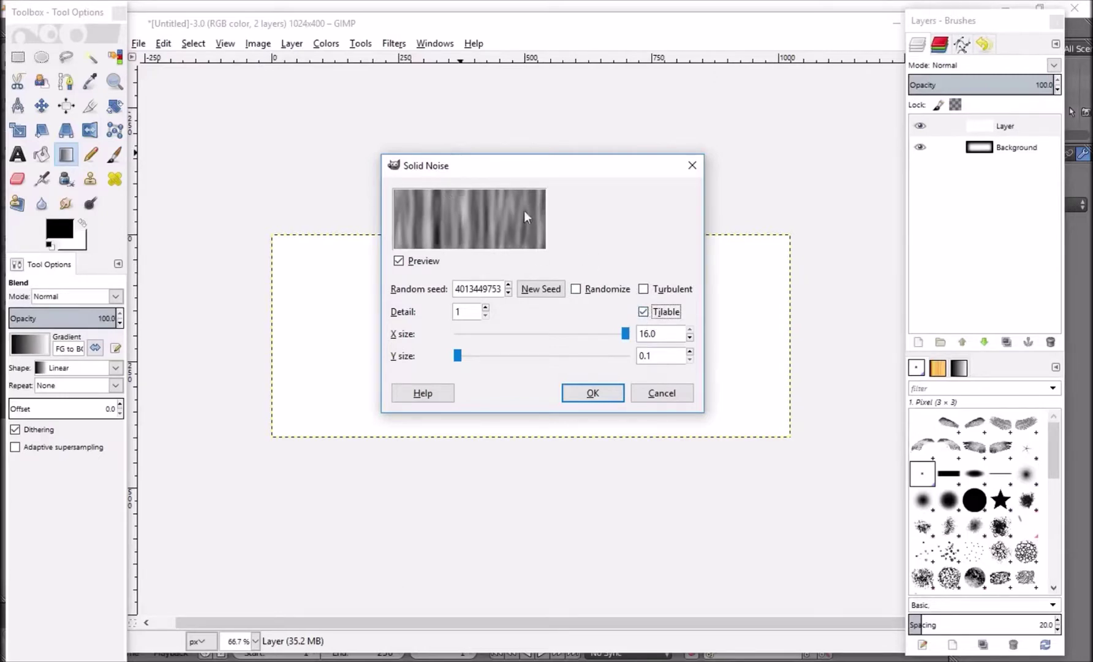
click(594, 398)
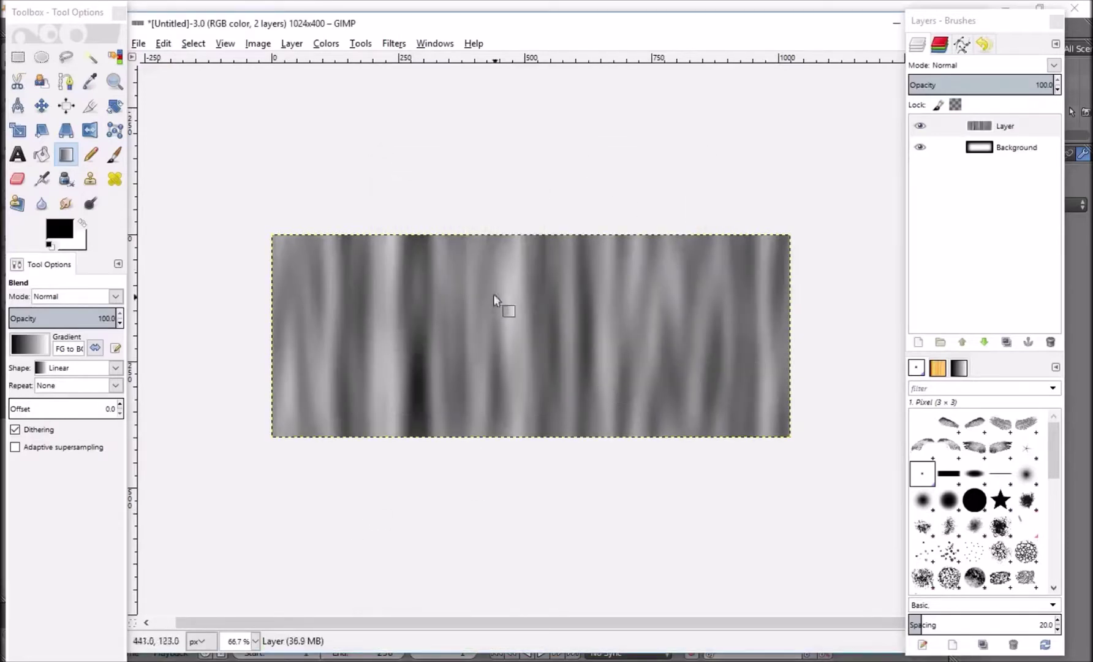
Set the streaky noise layer's blend mode to Multiply and keep that layer active above the blurred background
click(1053, 65)
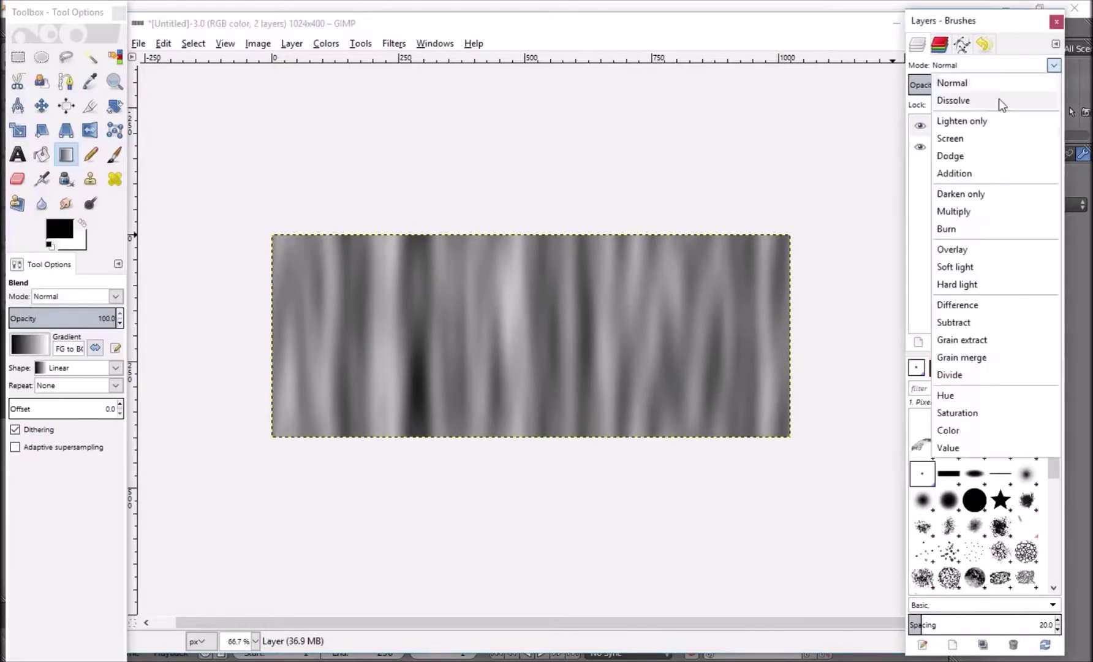
click(963, 213)
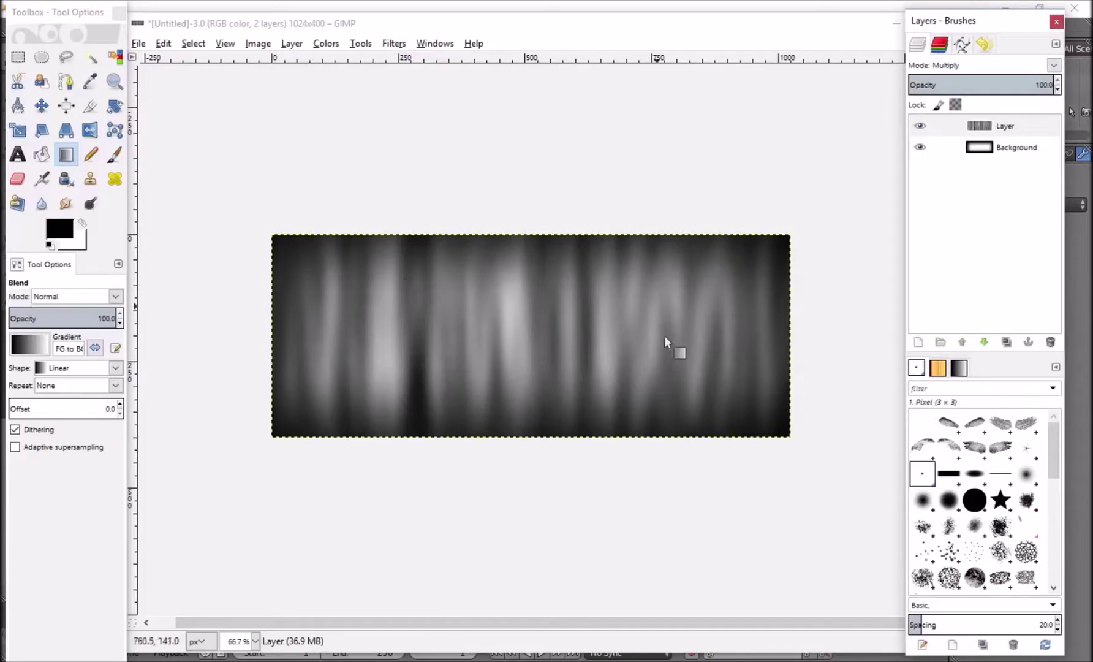
click(1000, 151)
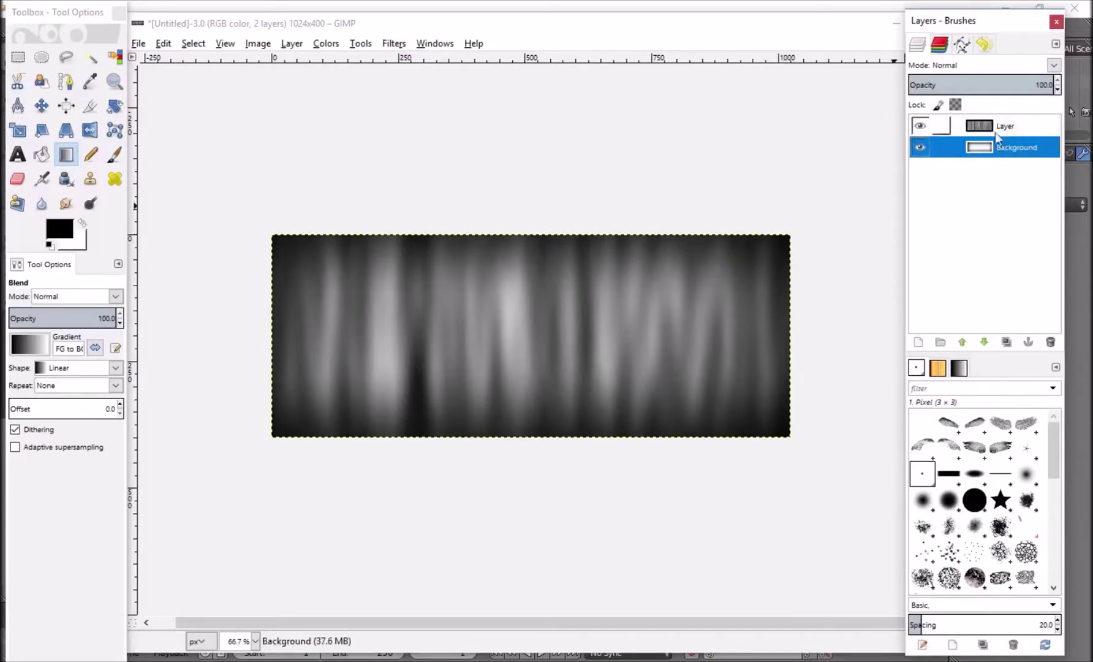
click(993, 130)
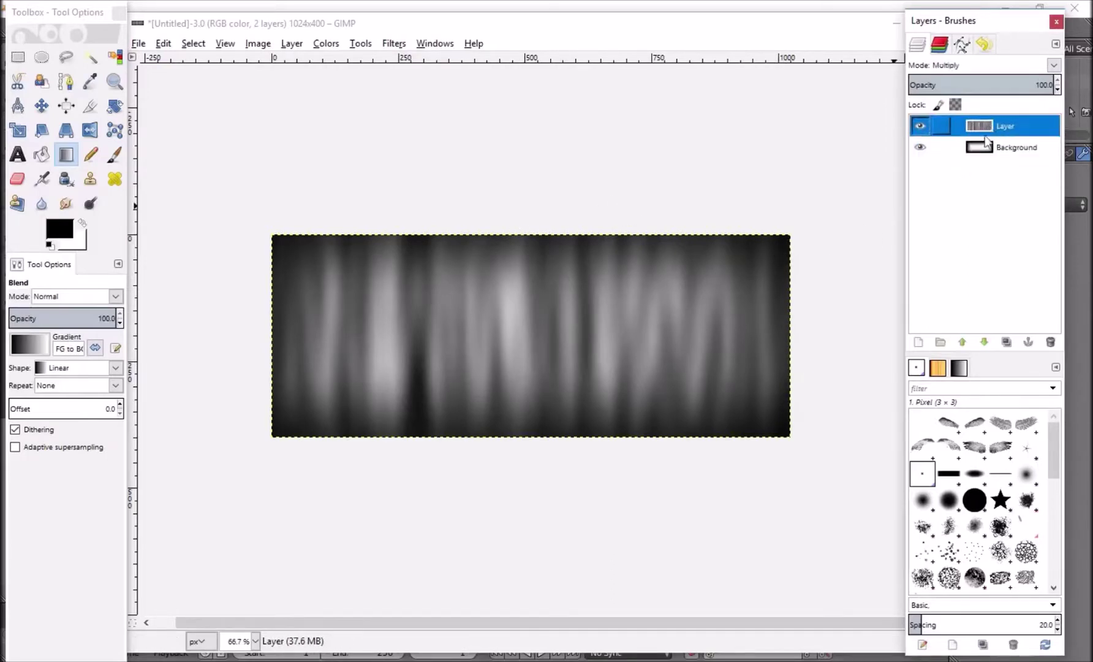
Set up a Gaussian Blur for the noise layer and preview it with a 40 px horizontal and vertical radius
click(393, 43)
mouse_move(523, 133)
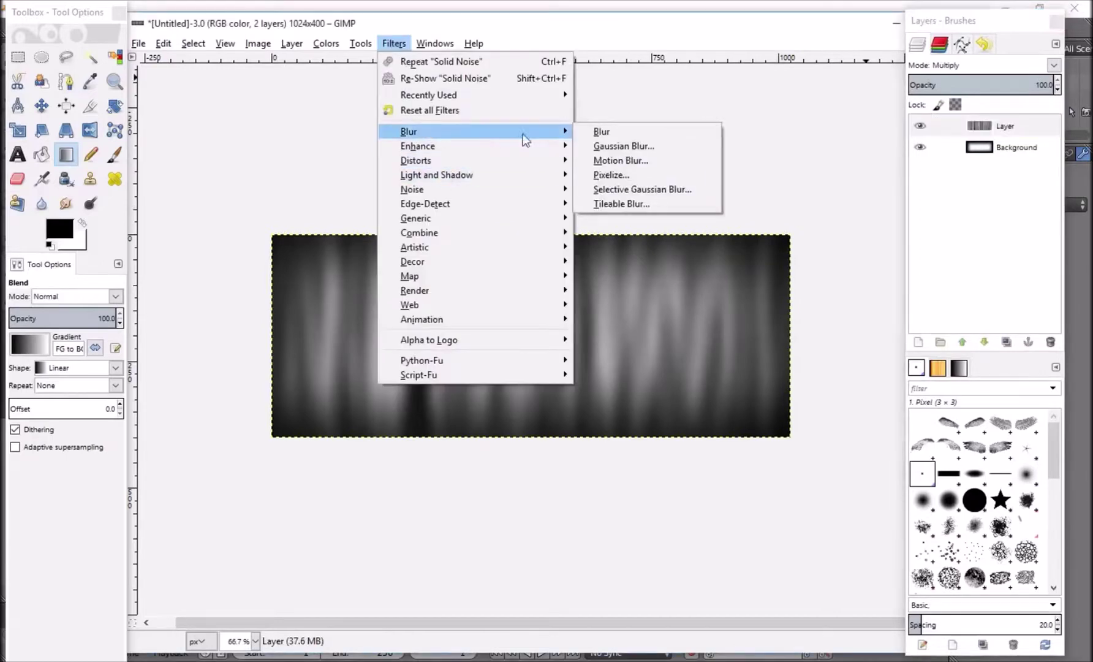
click(602, 132)
click(394, 43)
mouse_move(521, 131)
click(613, 147)
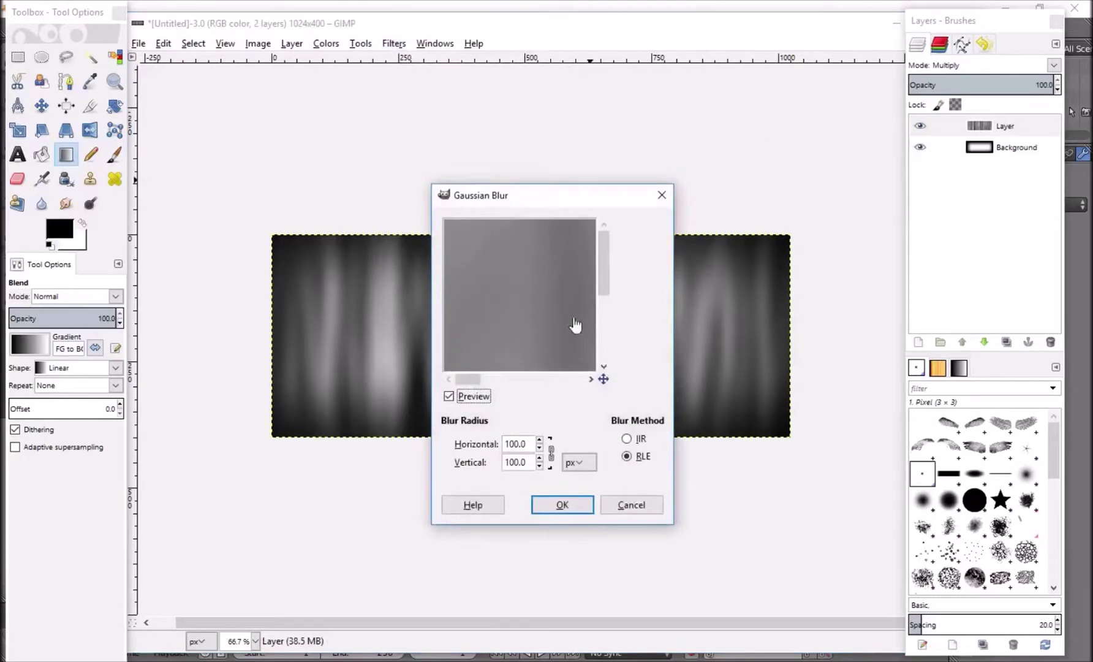
scroll(570, 331, down, 3)
scroll(566, 337, up, 1)
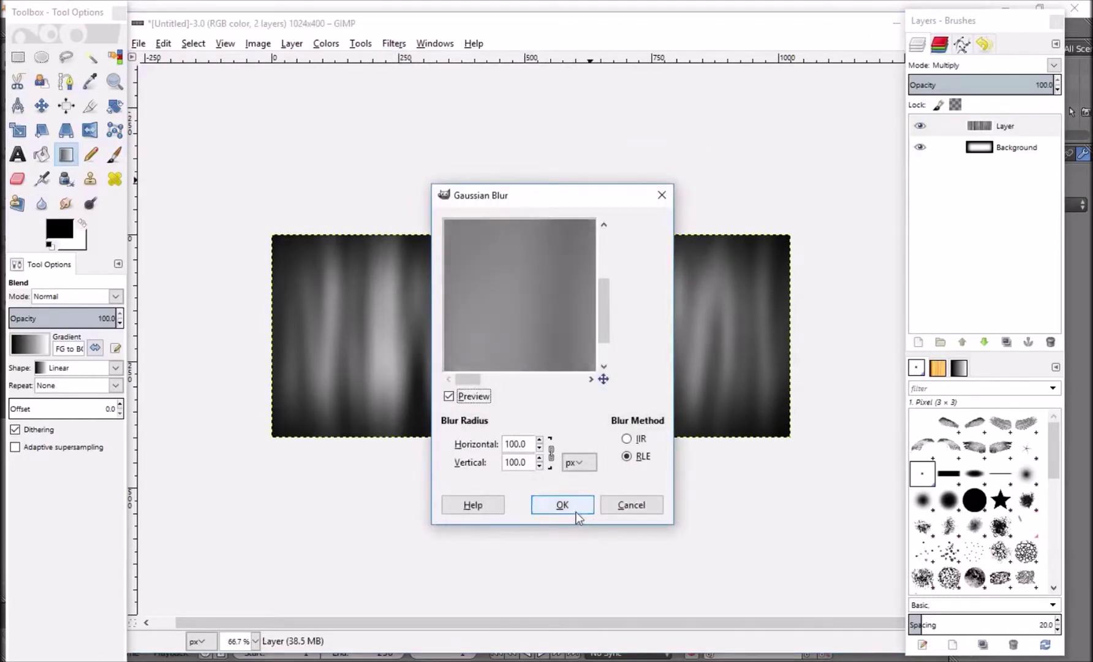
double_click(525, 443)
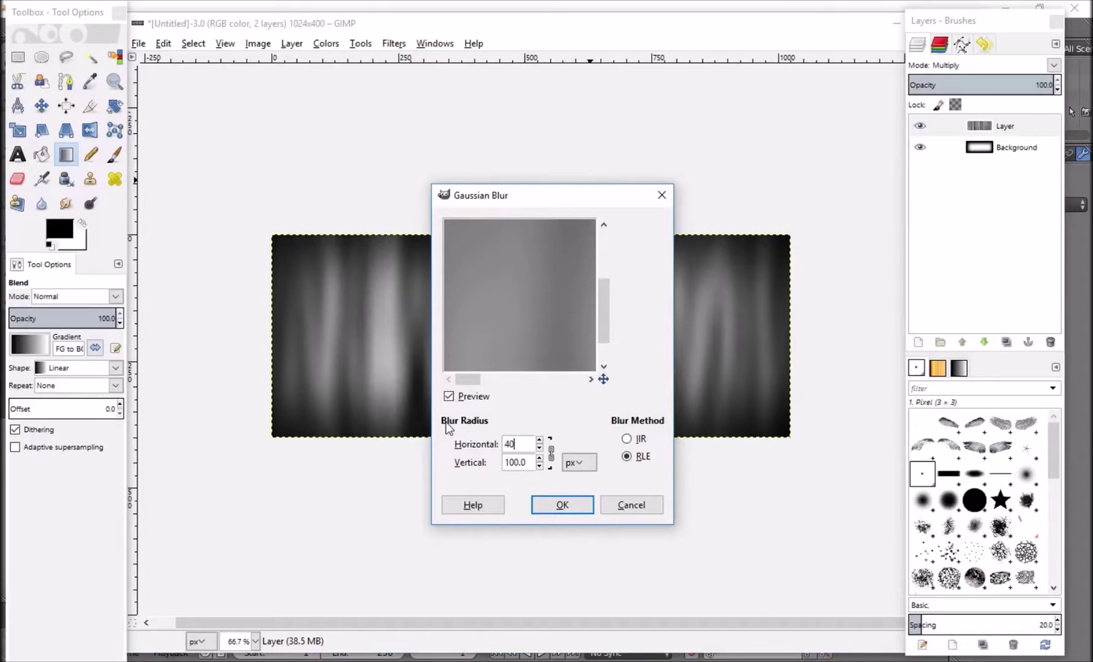
key(Tab)
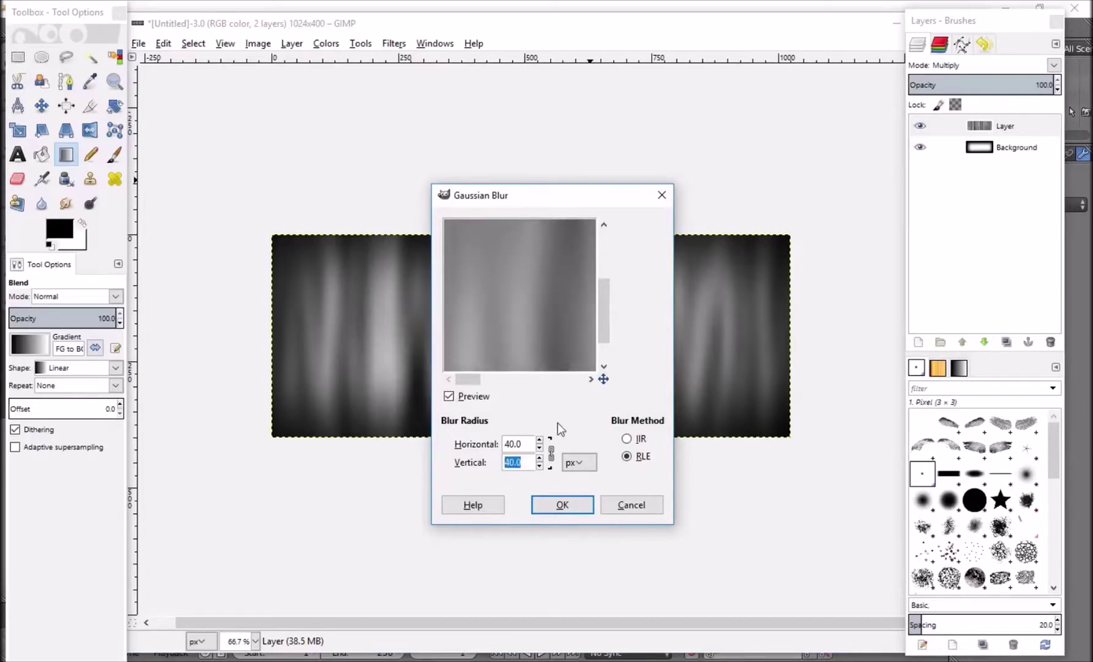
Change the blur radius to 25 px horizontally and vertically and apply the Gaussian Blur to the noise layer
double_click(515, 443)
text(25)
key(Tab)
text(25)
click(556, 499)
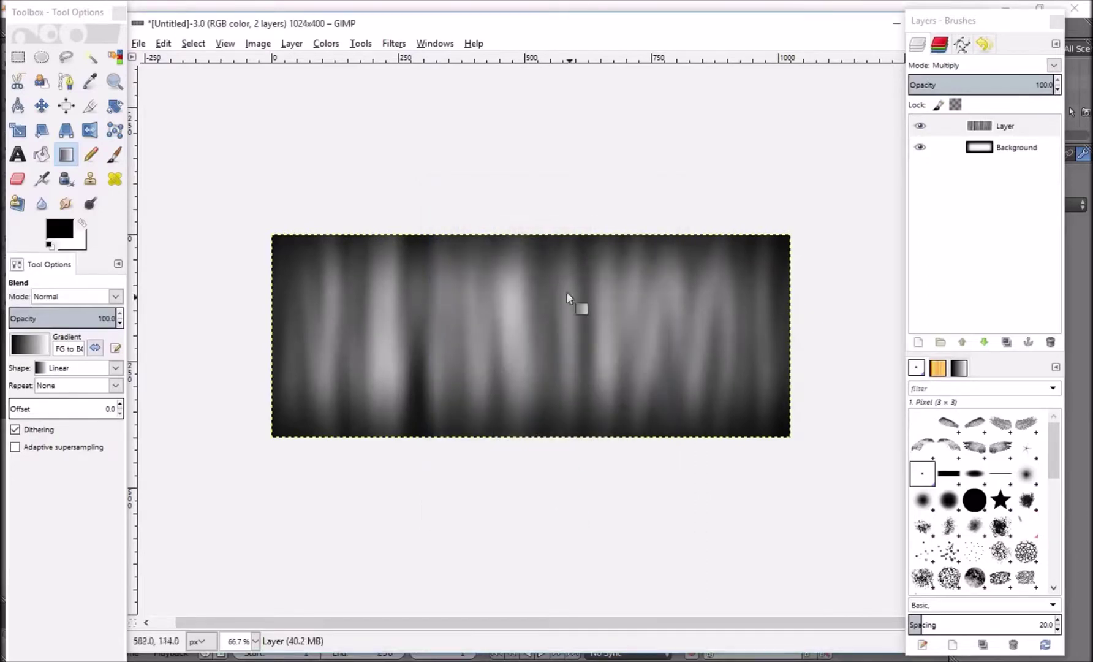
Set up an image export named Tut texture in the Northern lights folder, backing out of the PNG export options
click(139, 45)
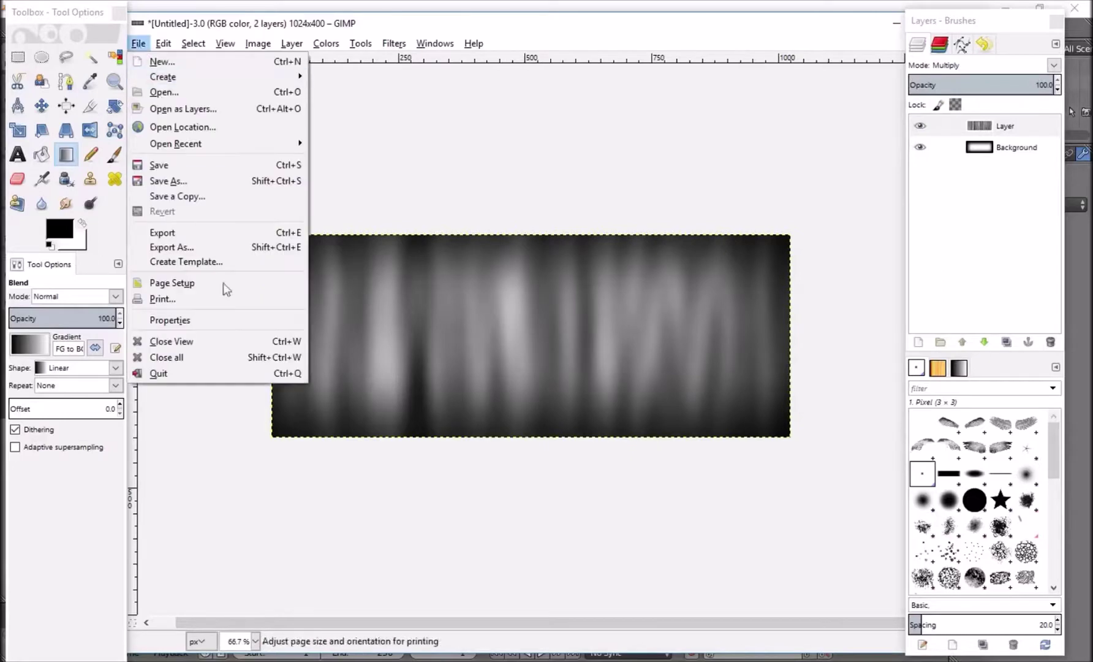
click(172, 247)
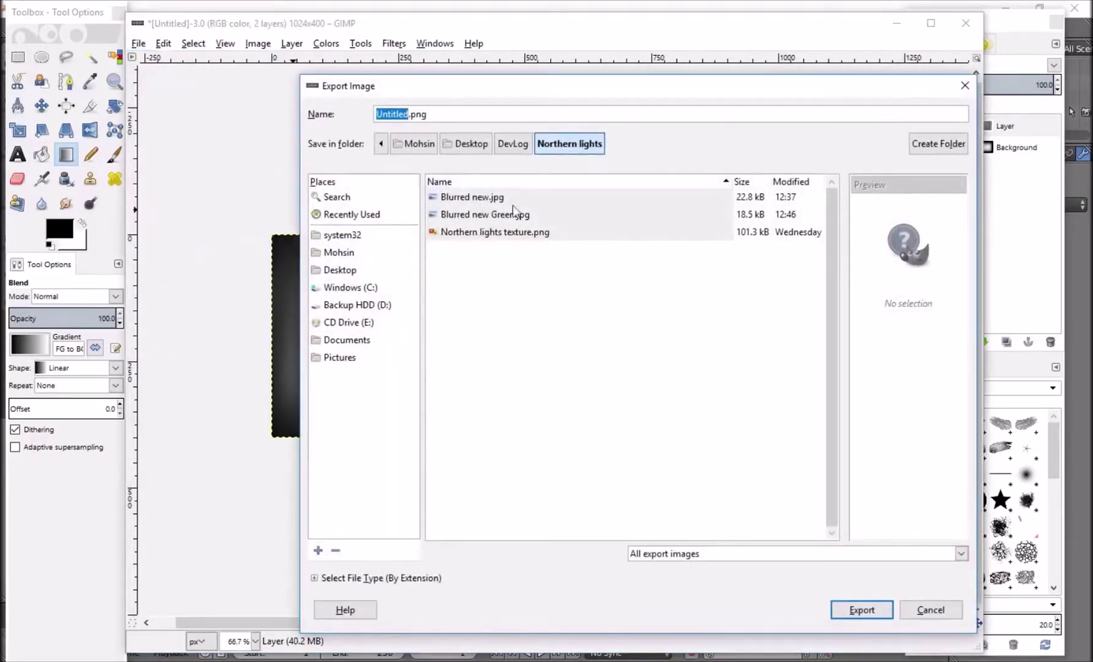
click(407, 115)
drag(396, 113, 360, 114)
text(Tut texture)
click(860, 610)
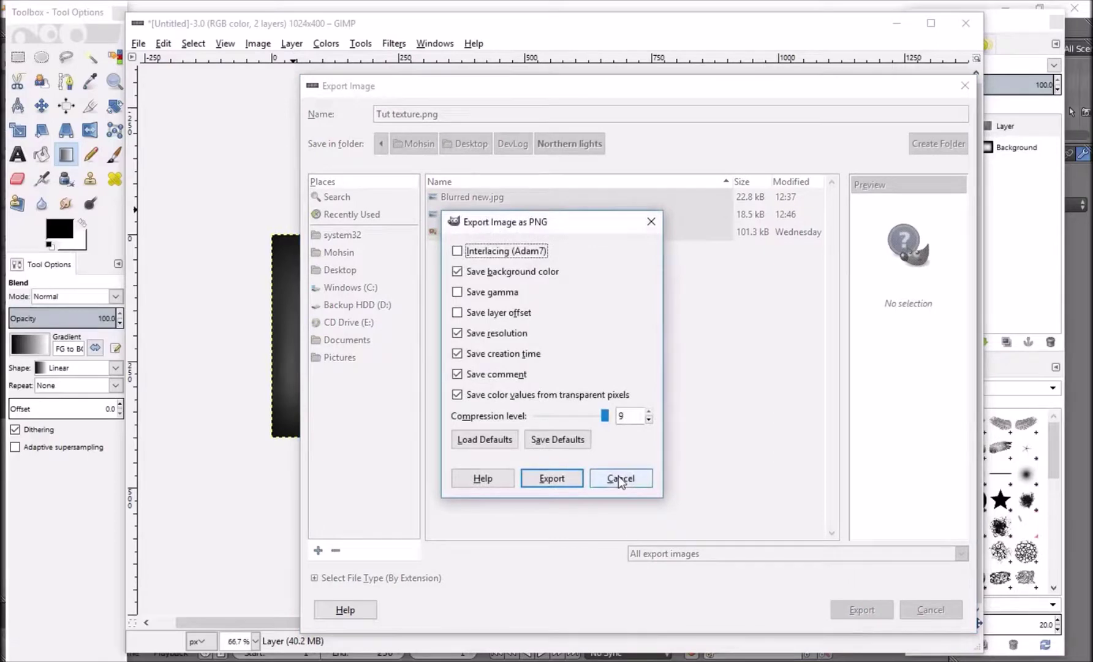
click(620, 478)
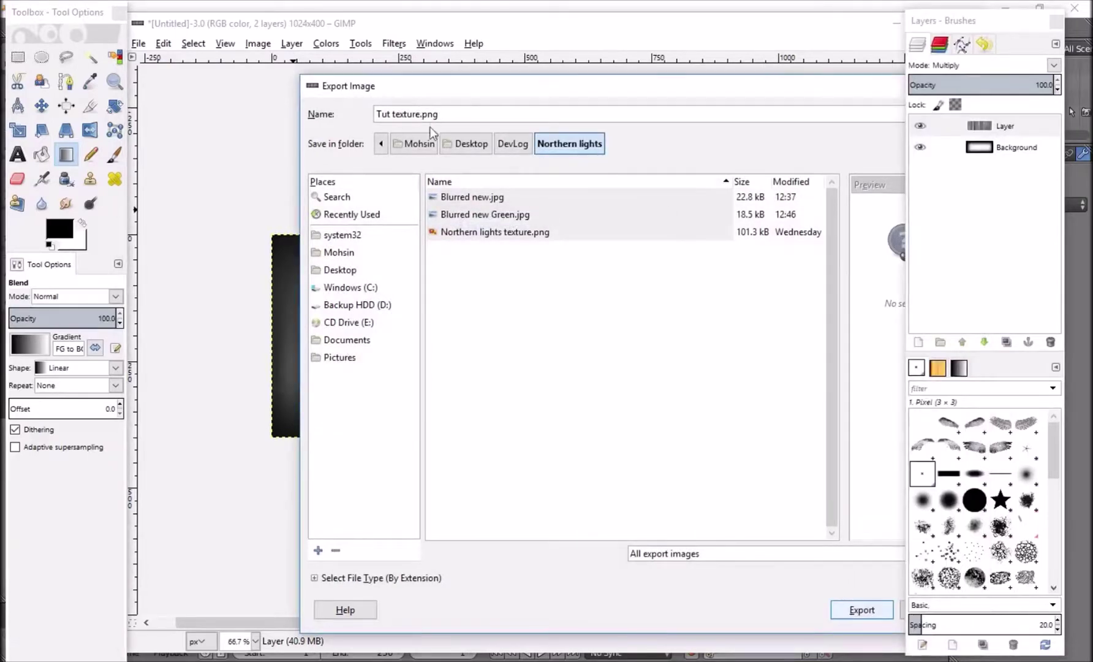
Choose JPEG image as the export file type and export the texture as Tut texture.jpg
click(404, 579)
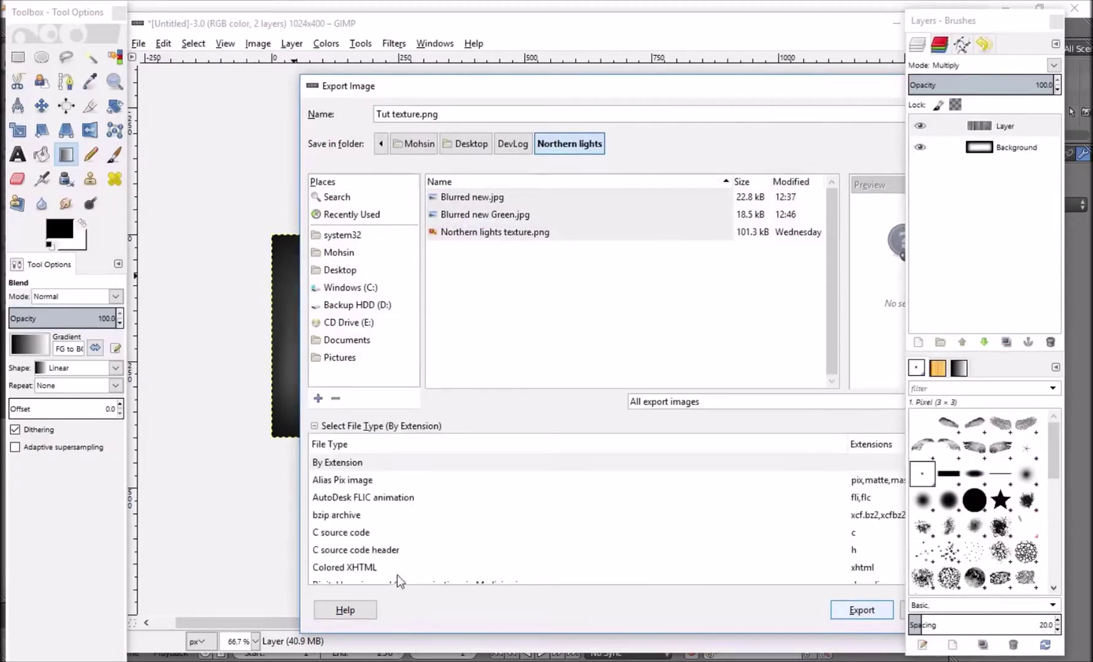
click(378, 533)
text(j)
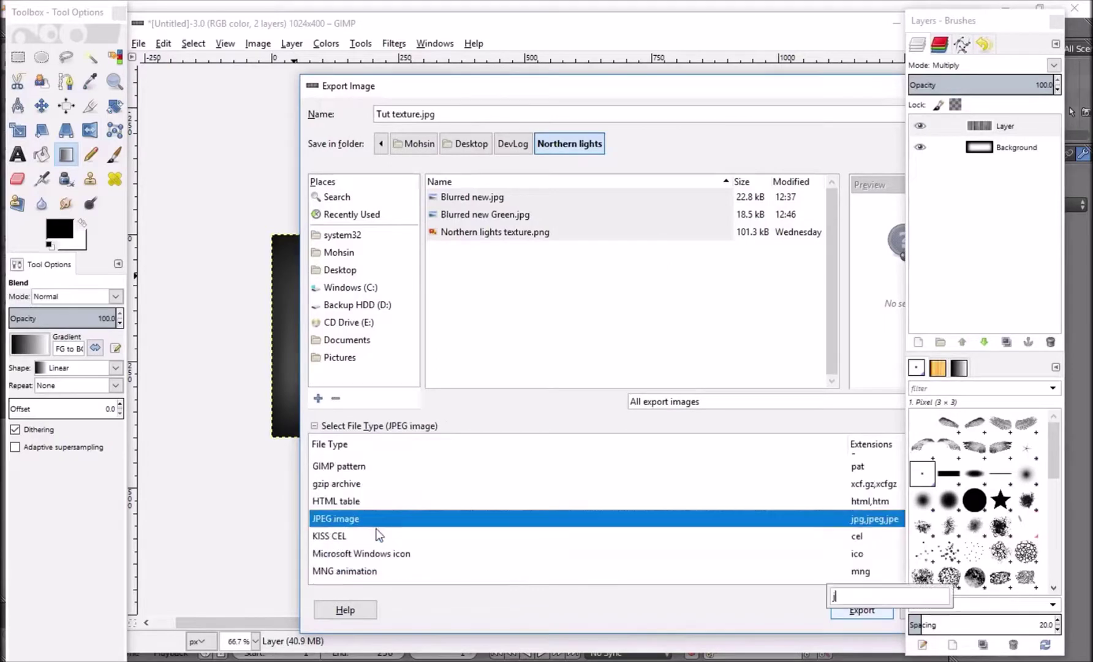
click(335, 518)
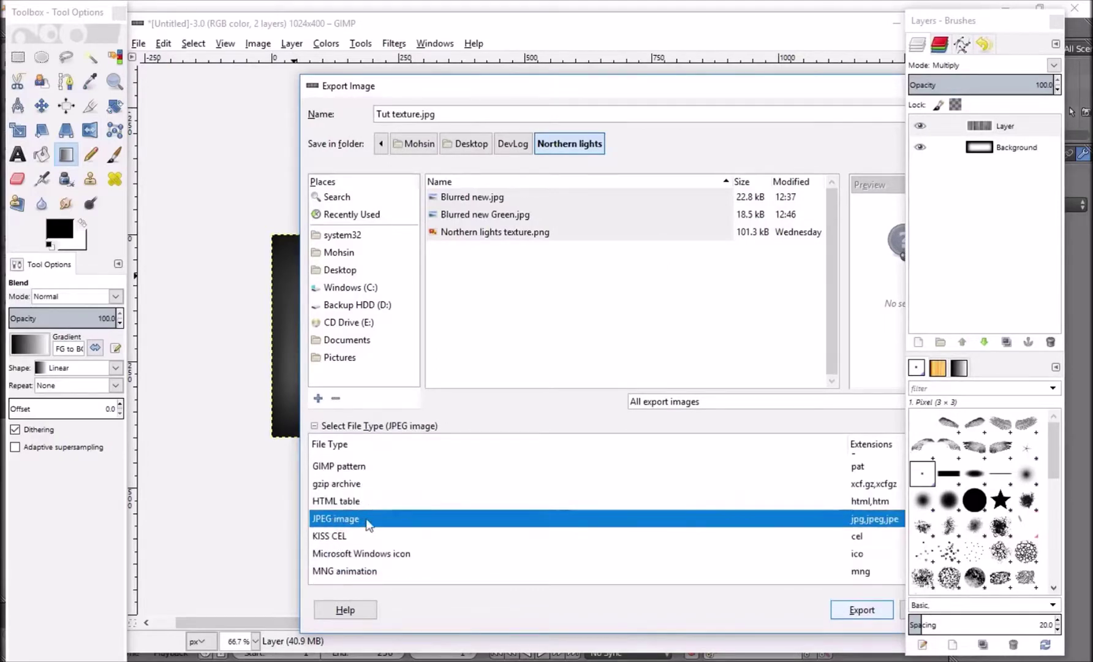
click(848, 611)
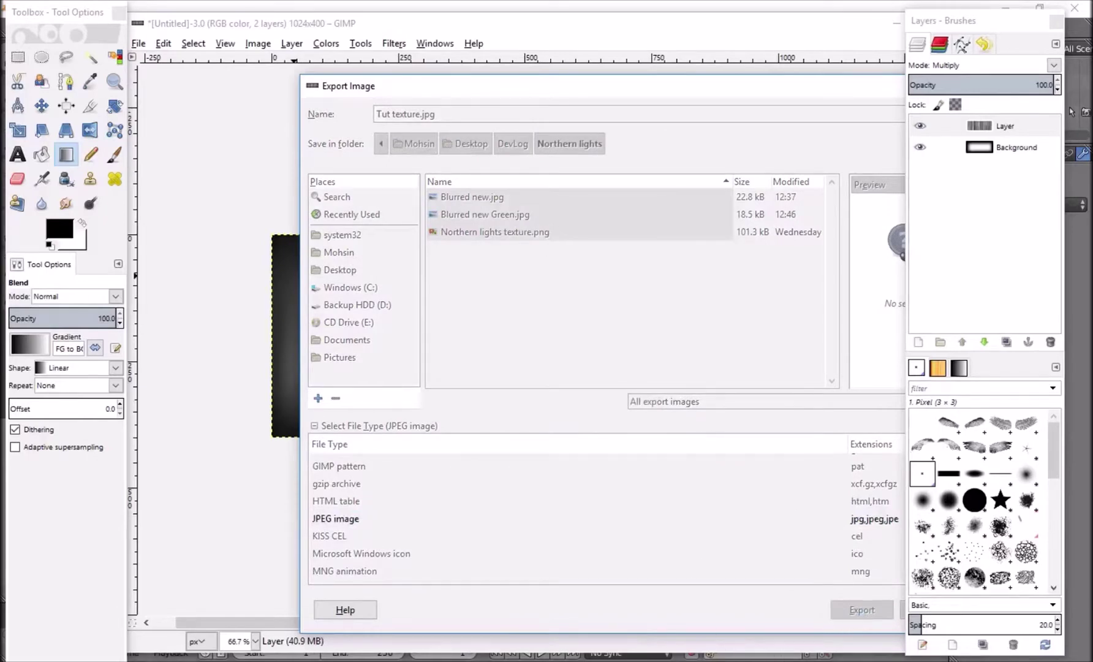
click(569, 440)
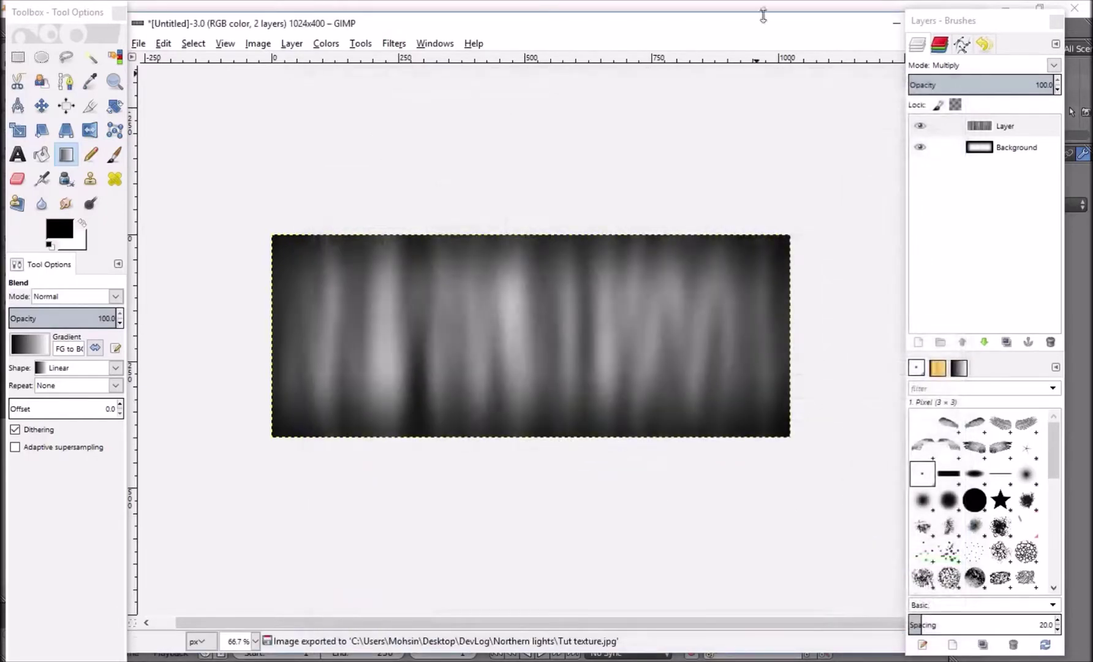
Switch to Blender, select the curved ribbon, enter Edit Mode, and unwrap all of its faces
key(alt+Tab)
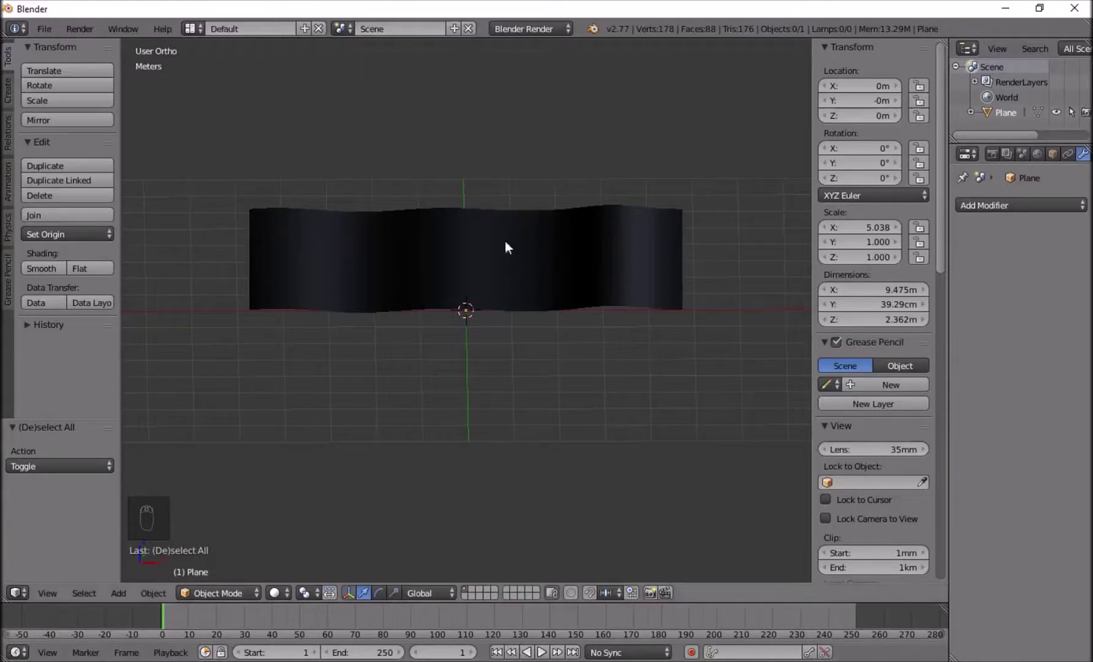
right_click(540, 257)
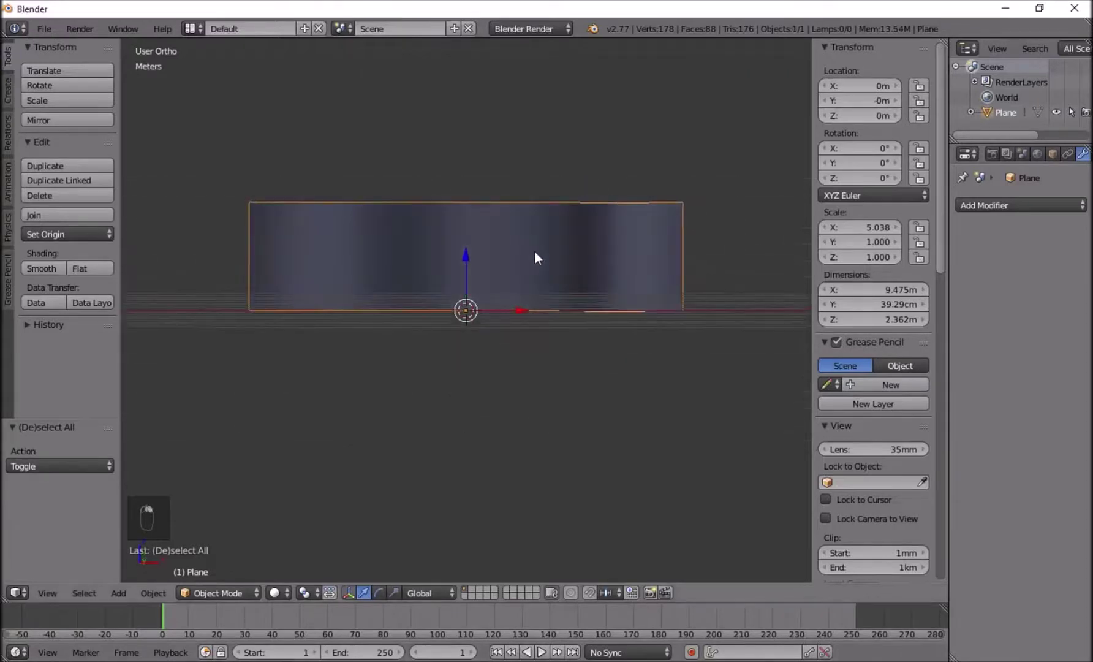
key(Tab)
key(a)
key(a)
key(a)
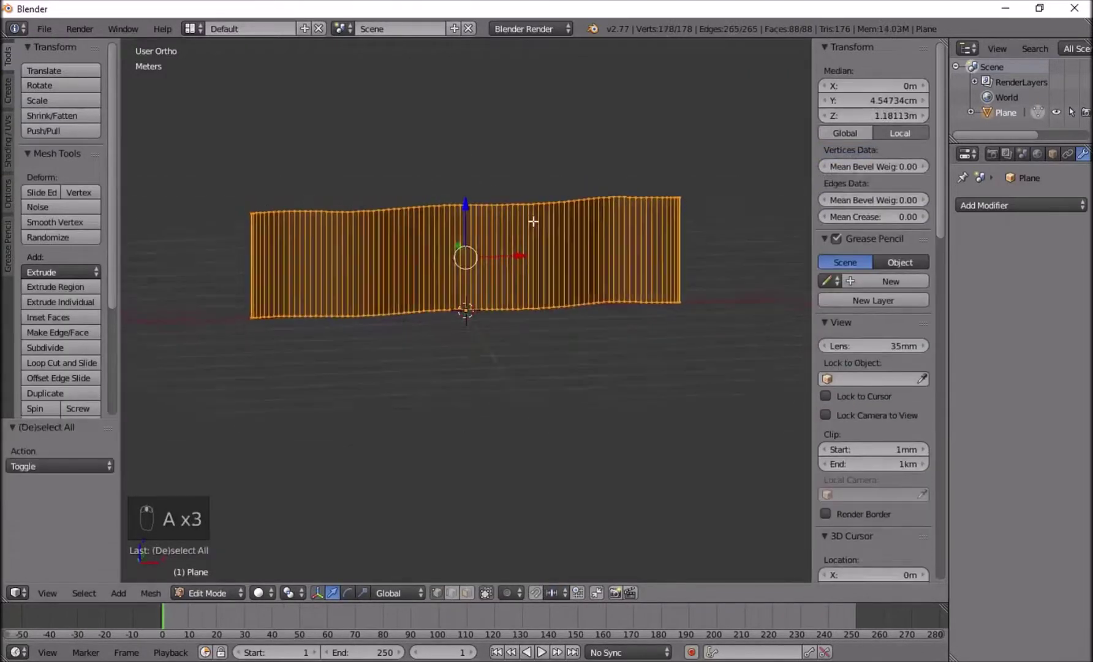
key(u)
click(535, 224)
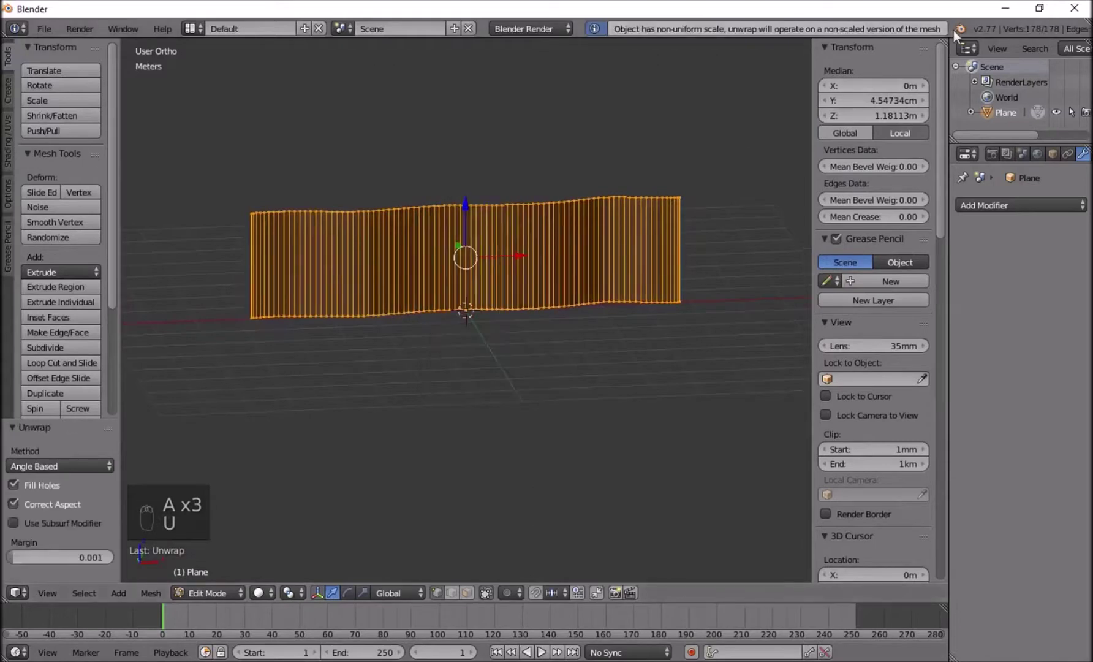
Split the 3D view in two, hide the extra side panels, and turn the new area into a UV/Image Editor
key(u)
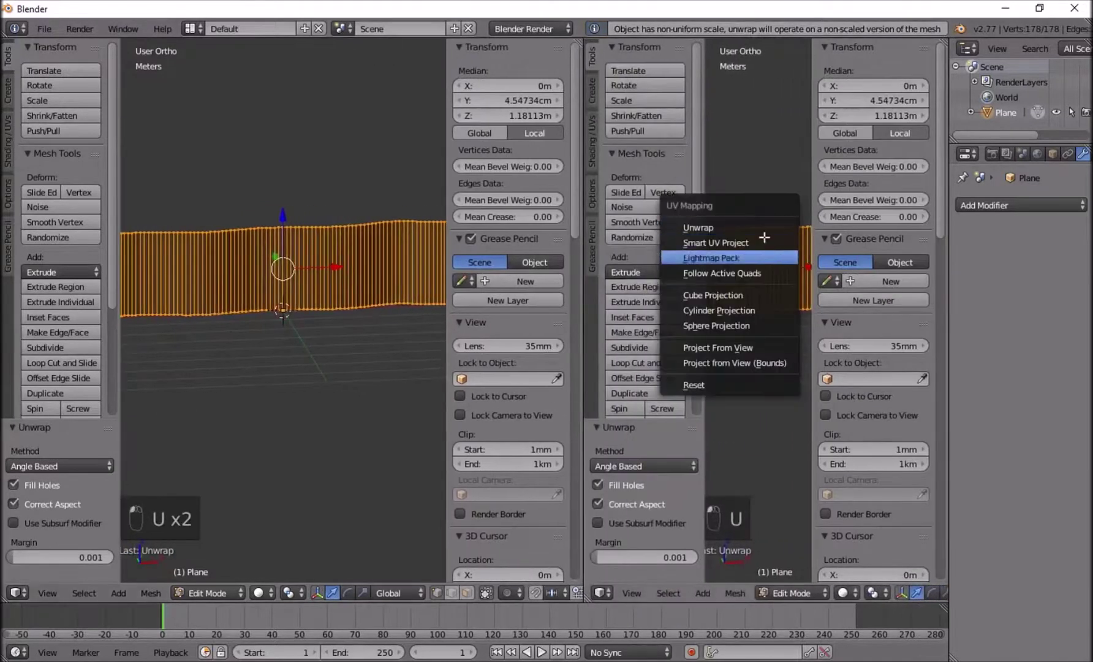
key(t)
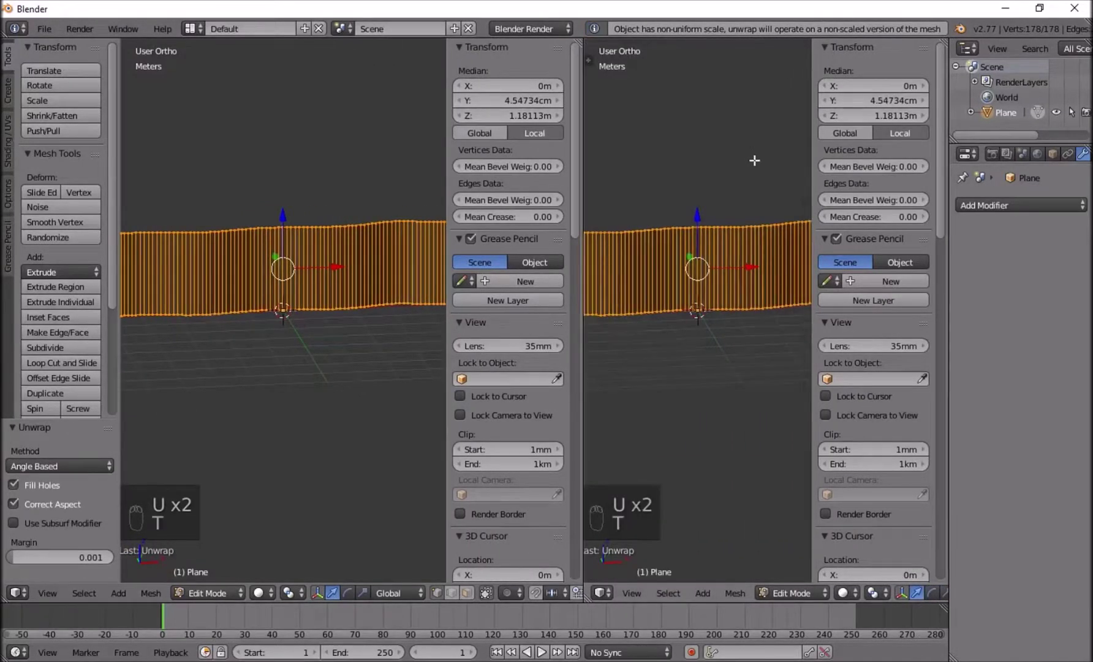
key(n)
key(n)
click(604, 593)
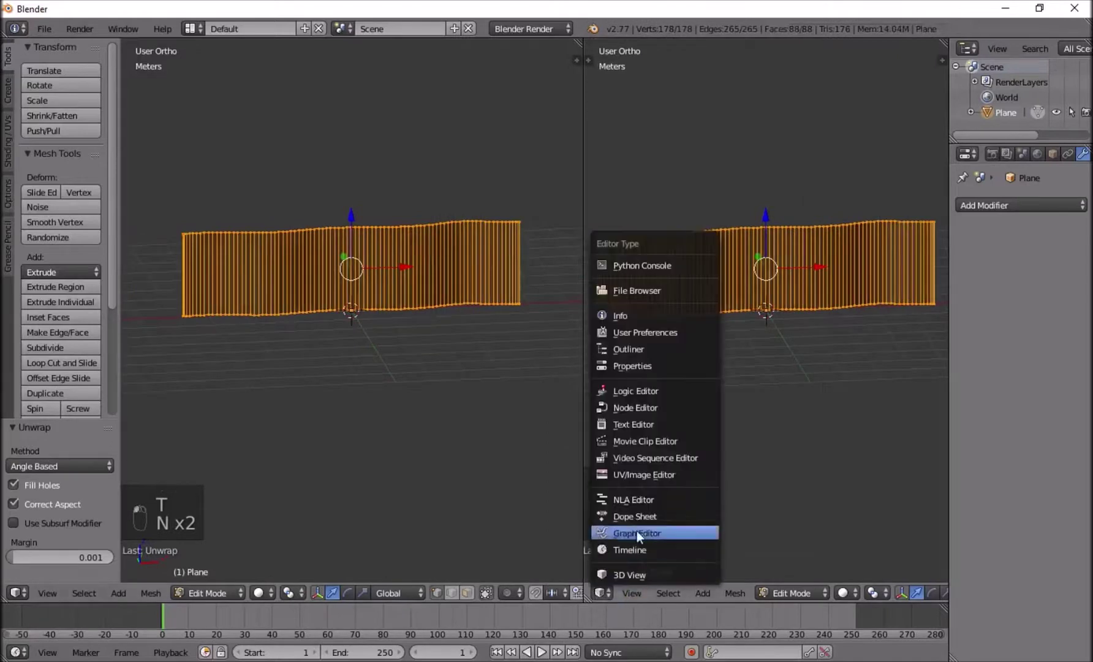
click(642, 475)
drag(421, 351, 405, 325)
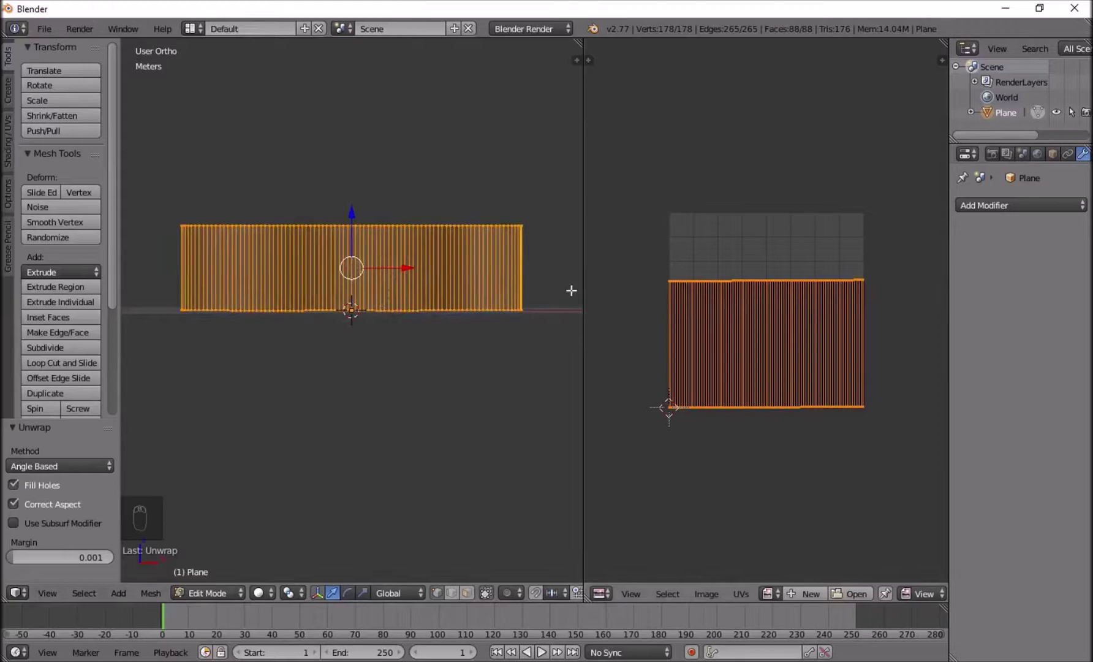
Load Tut texture.jpg from the Northern lights folder into the UV/Image Editor, browsing the files as thumbnails
click(856, 595)
click(62, 312)
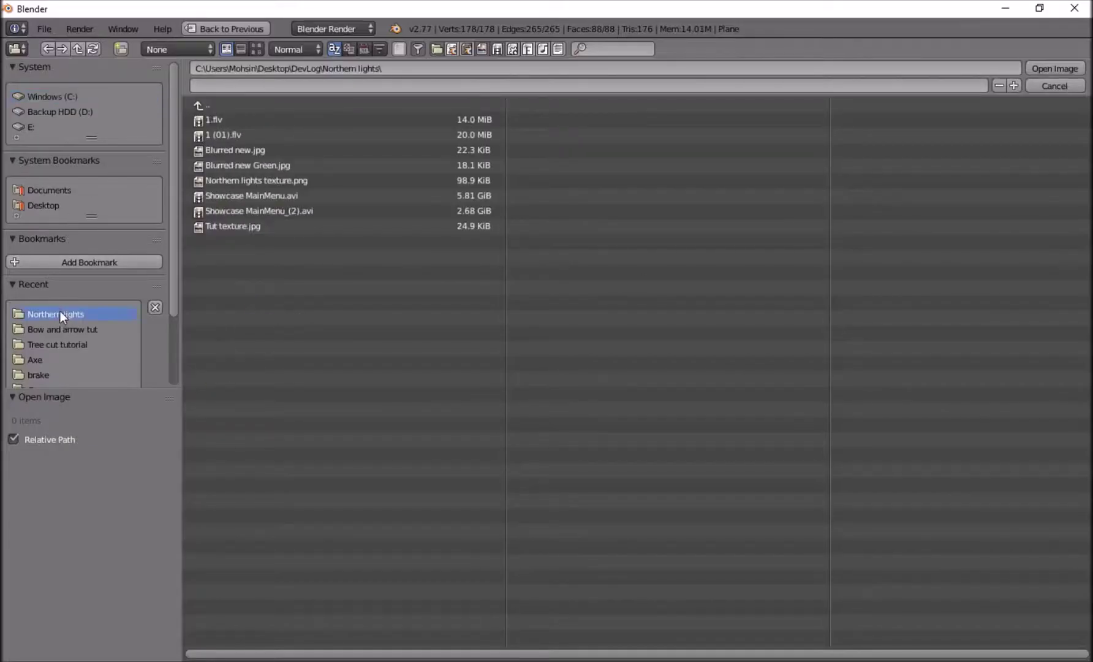
click(256, 49)
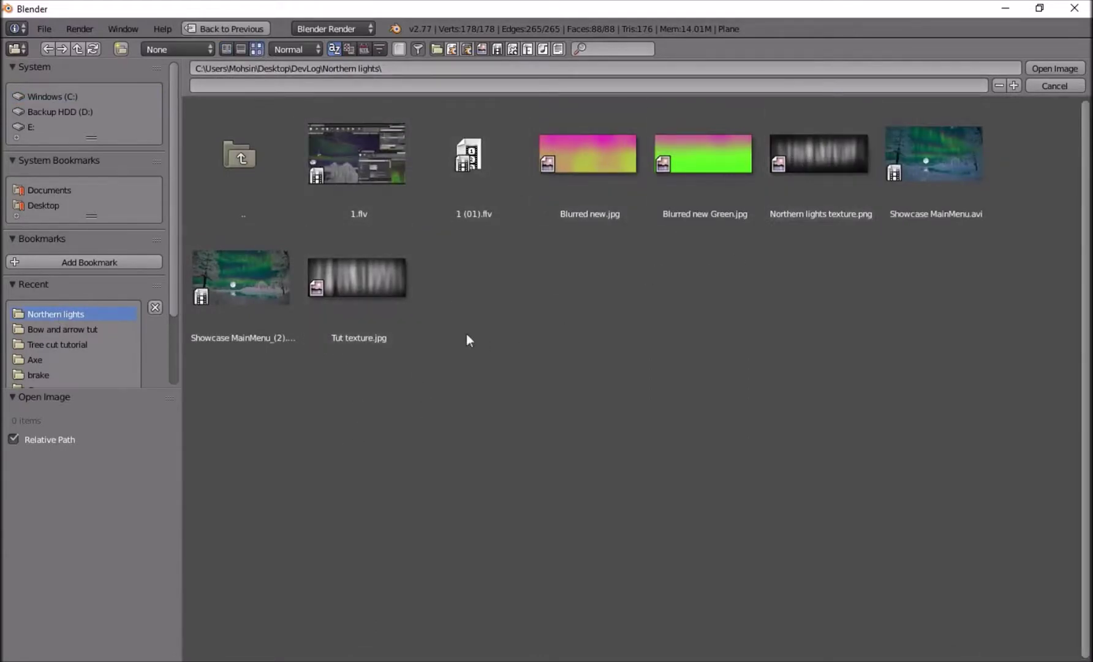
double_click(391, 294)
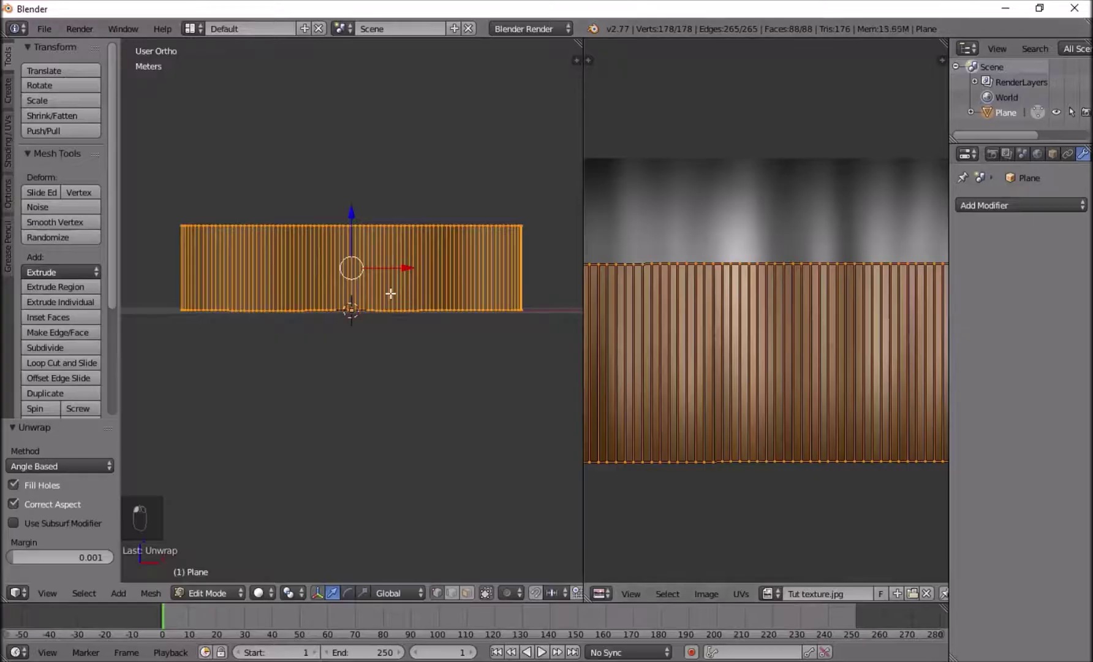
Set the 3D view's shading to Texture so the ribbon displays the loaded image
scroll(285, 291, down, 5)
scroll(357, 419, up, 7)
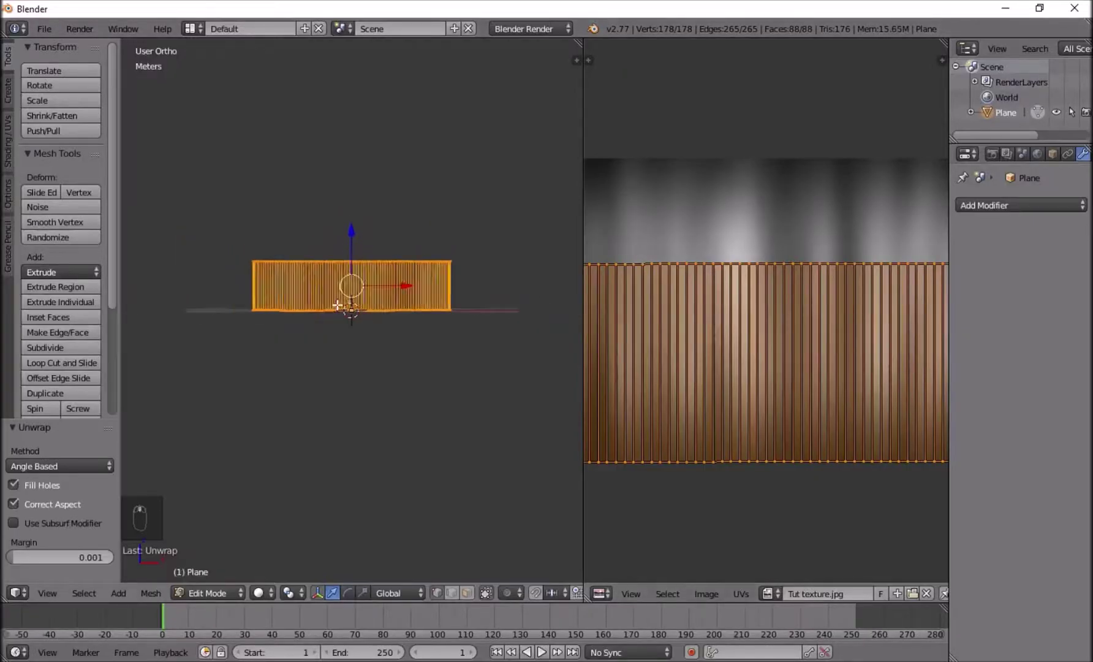
click(257, 591)
click(288, 524)
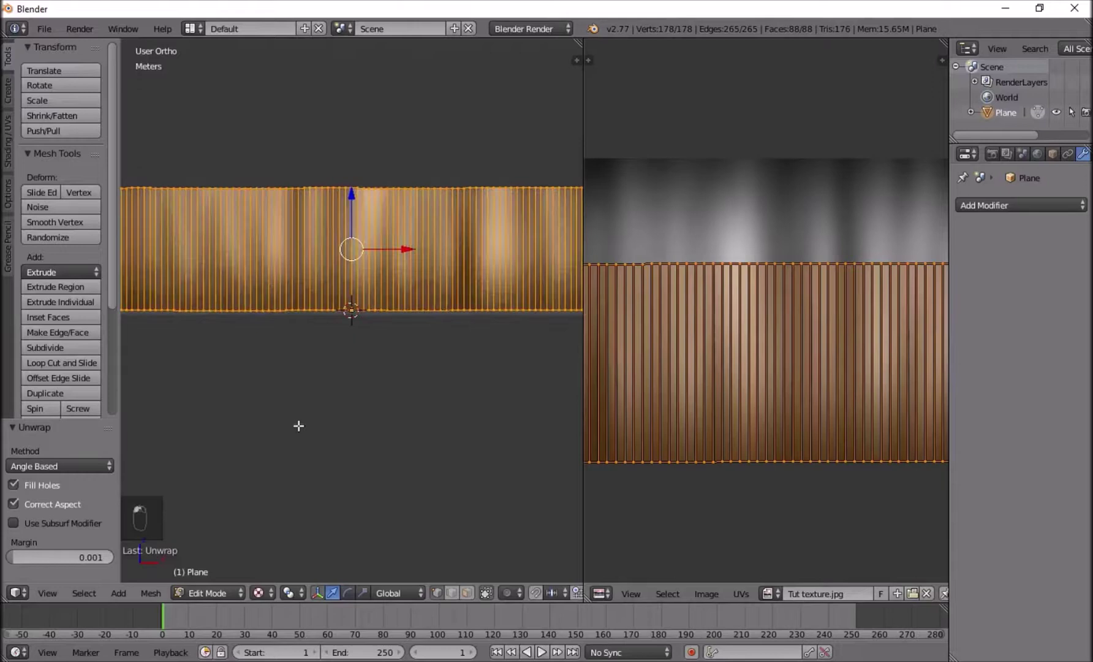
scroll(320, 258, down, 3)
Move the ribbon's UVs up over the image and scale them about 1.47 along Y to cover its full height
scroll(803, 202, down, 3)
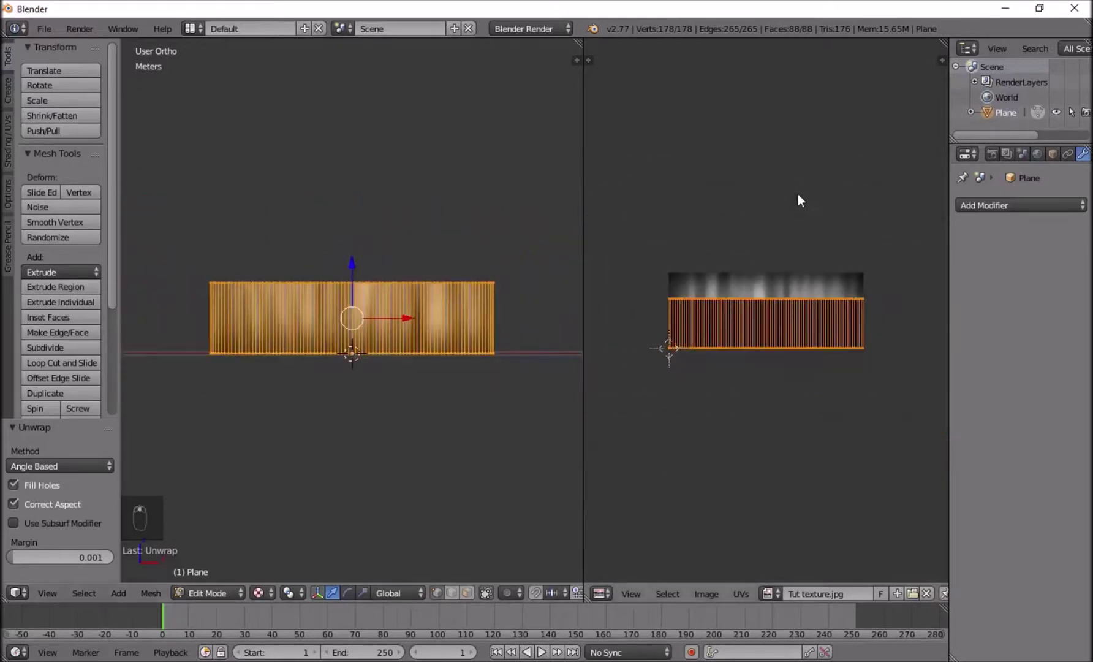
key(g)
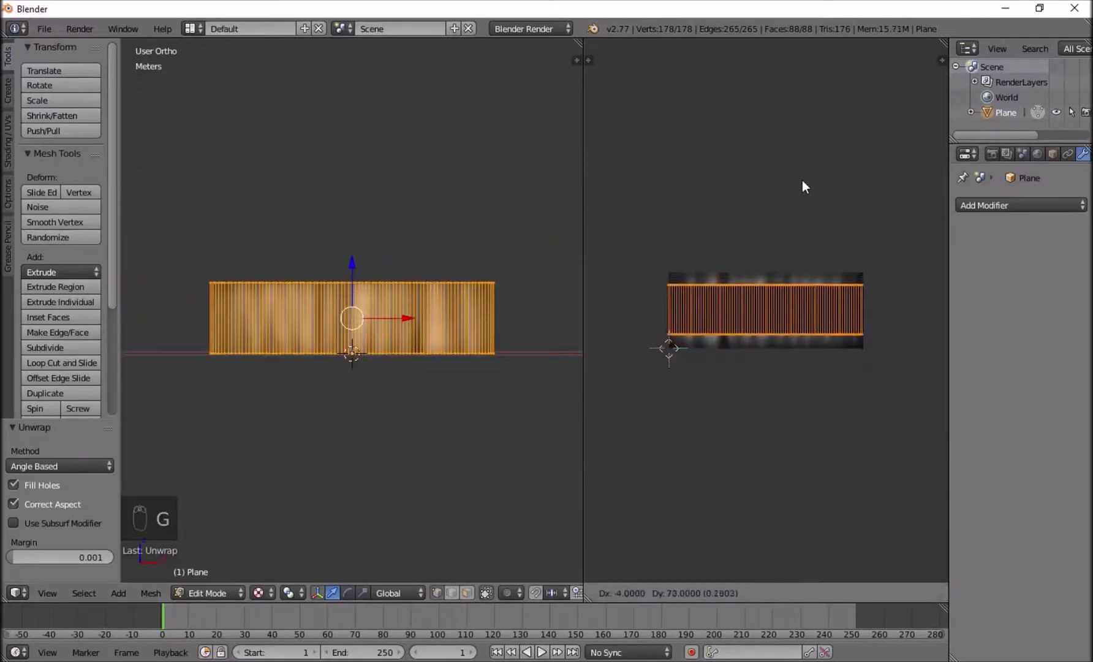
click(803, 180)
key(s)
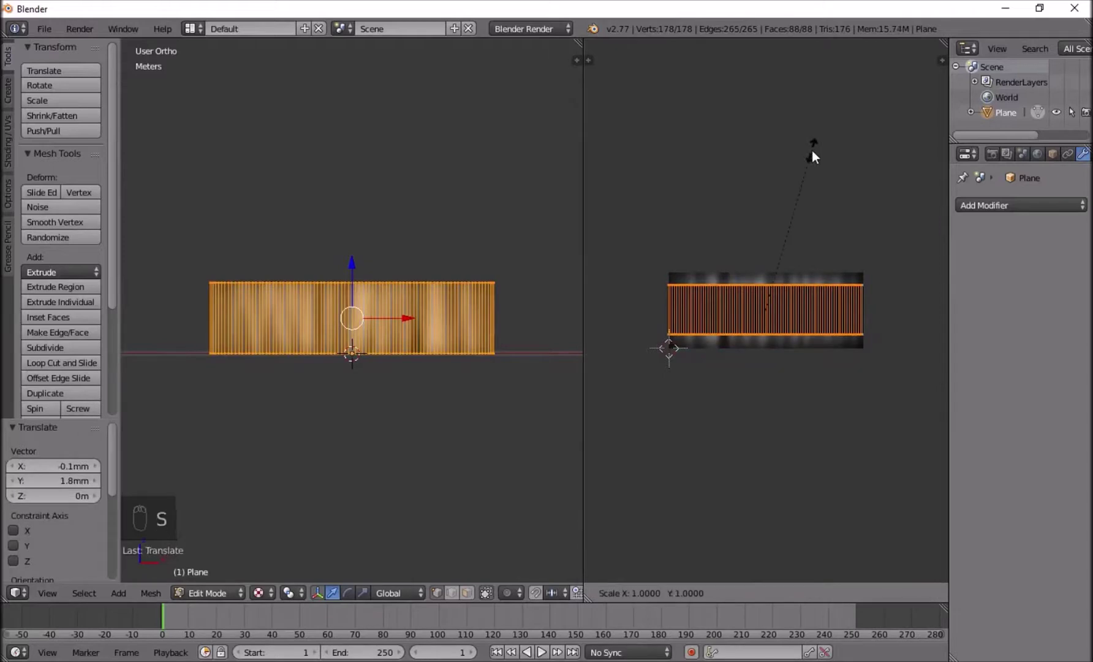
key(y)
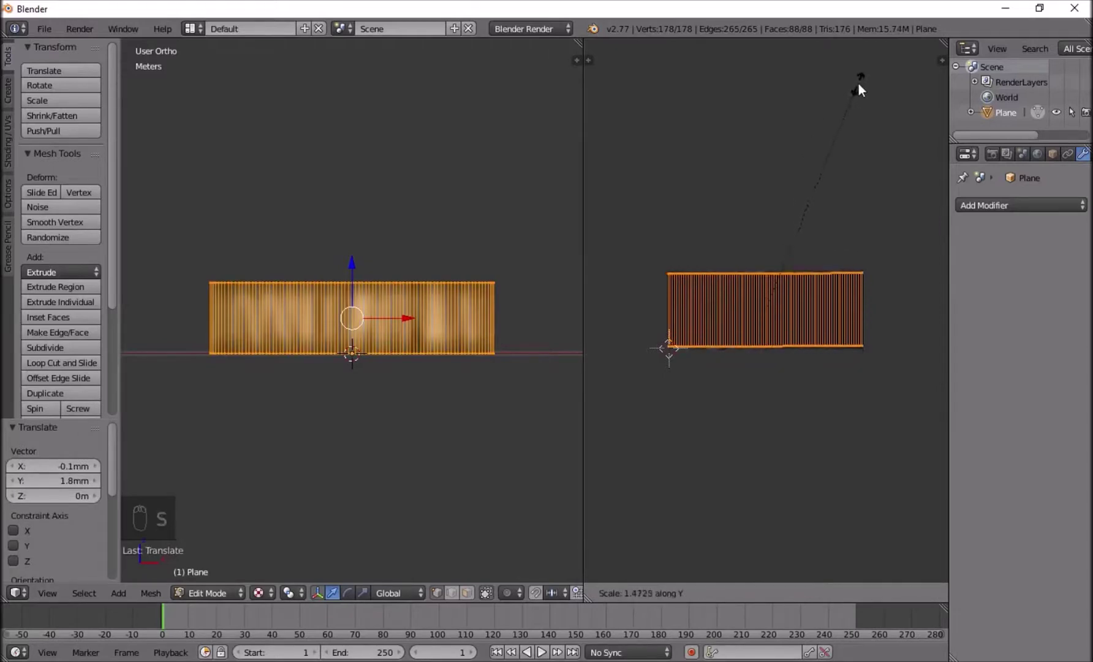
click(859, 84)
Return the ribbon to Object Mode, deselect it, and examine how dark the texture's edges are on the mesh
scroll(386, 272, up, 4)
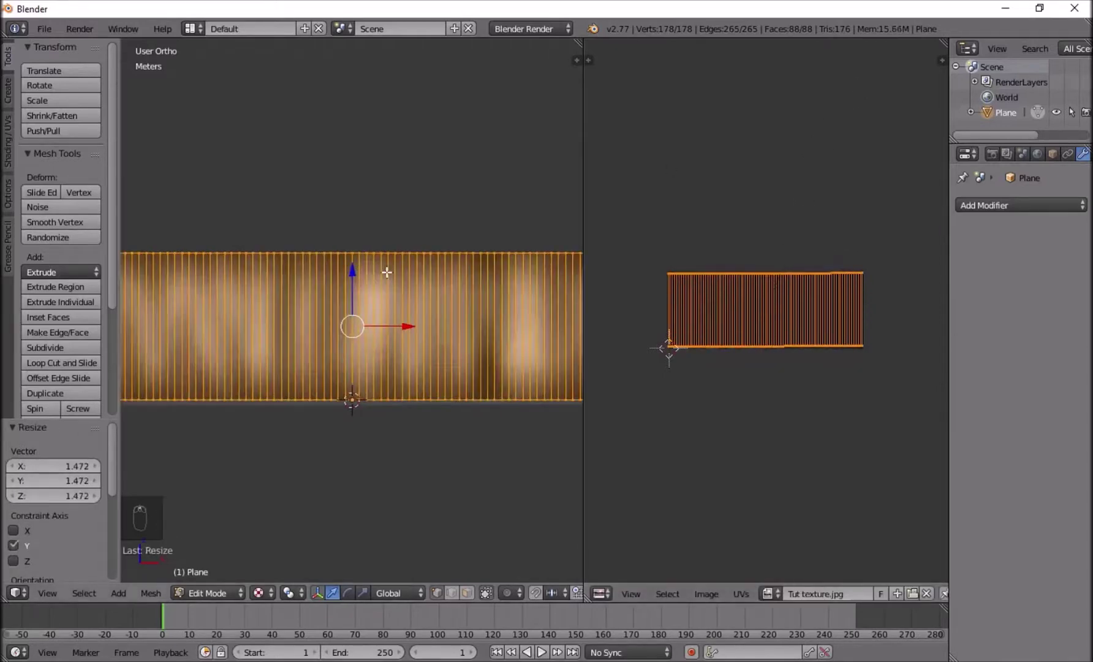
key(Tab)
scroll(386, 272, down, 5)
key(a)
key(a)
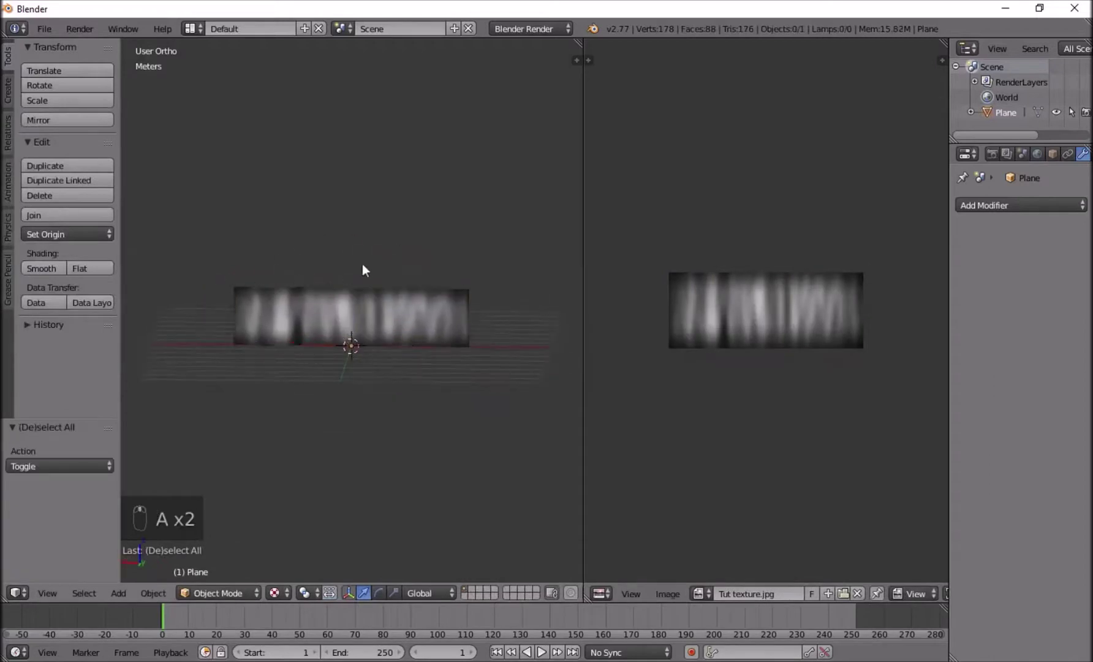
scroll(395, 293, up, 7)
scroll(395, 295, down, 3)
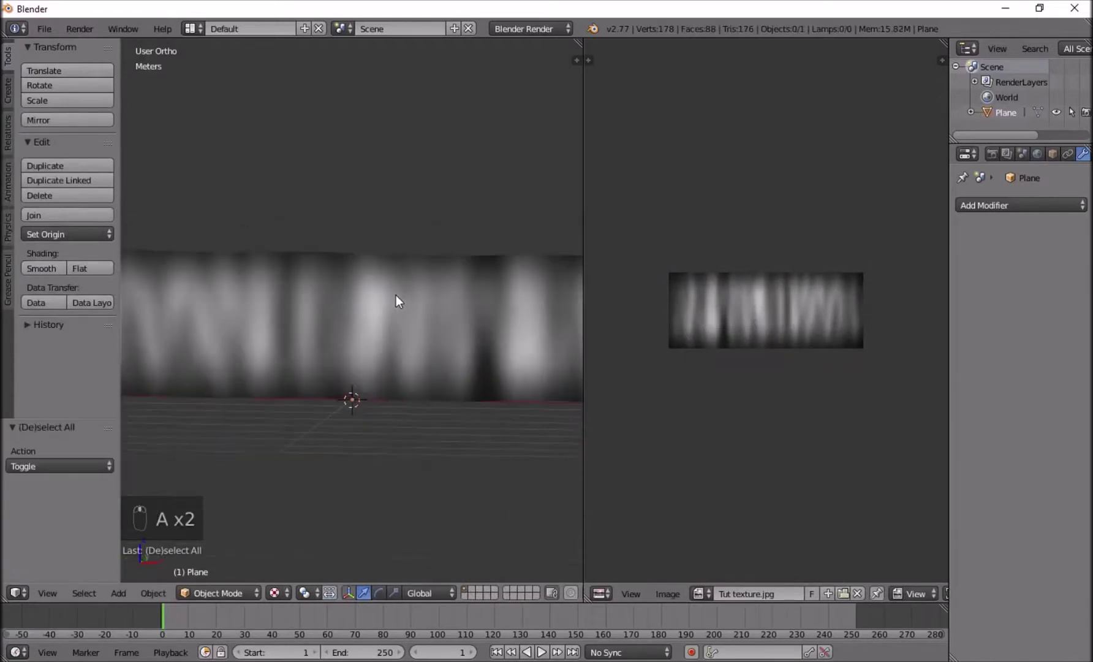
scroll(340, 279, up, 2)
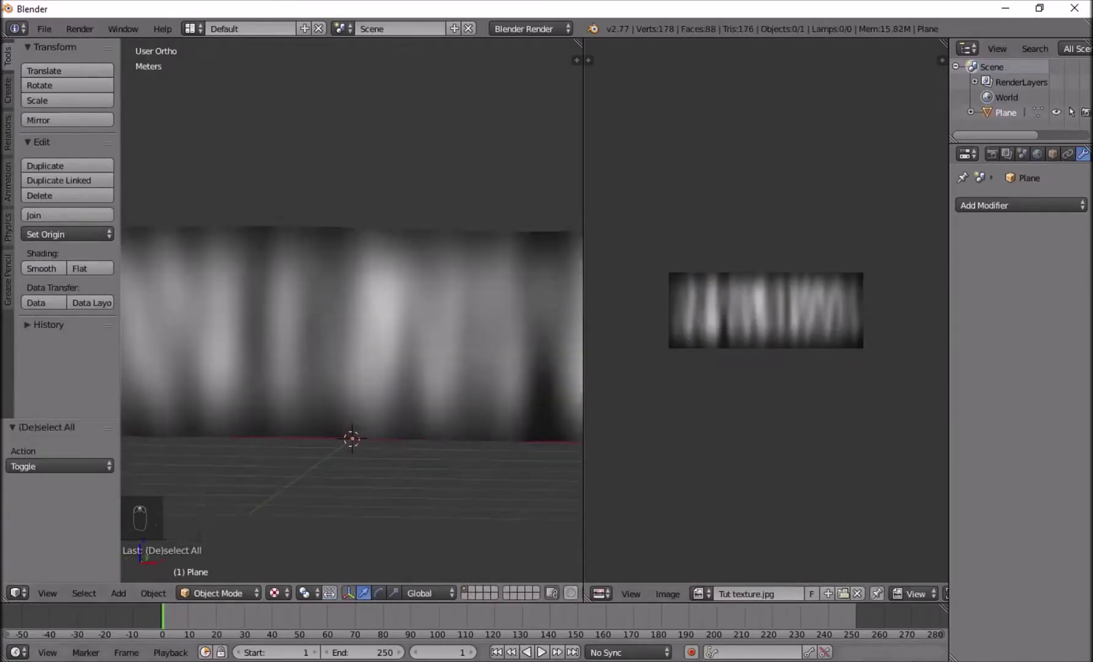
Switch to GIMP, make the Background layer active, and hide the streaky layer above it
key(alt+Tab)
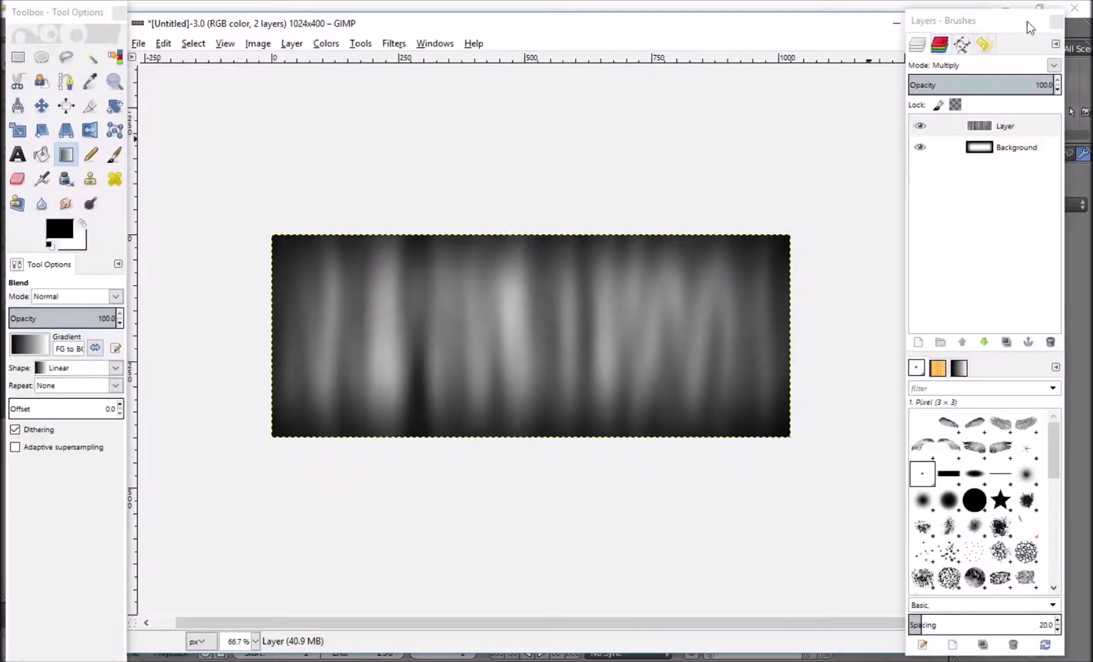
click(915, 146)
shift+click(915, 137)
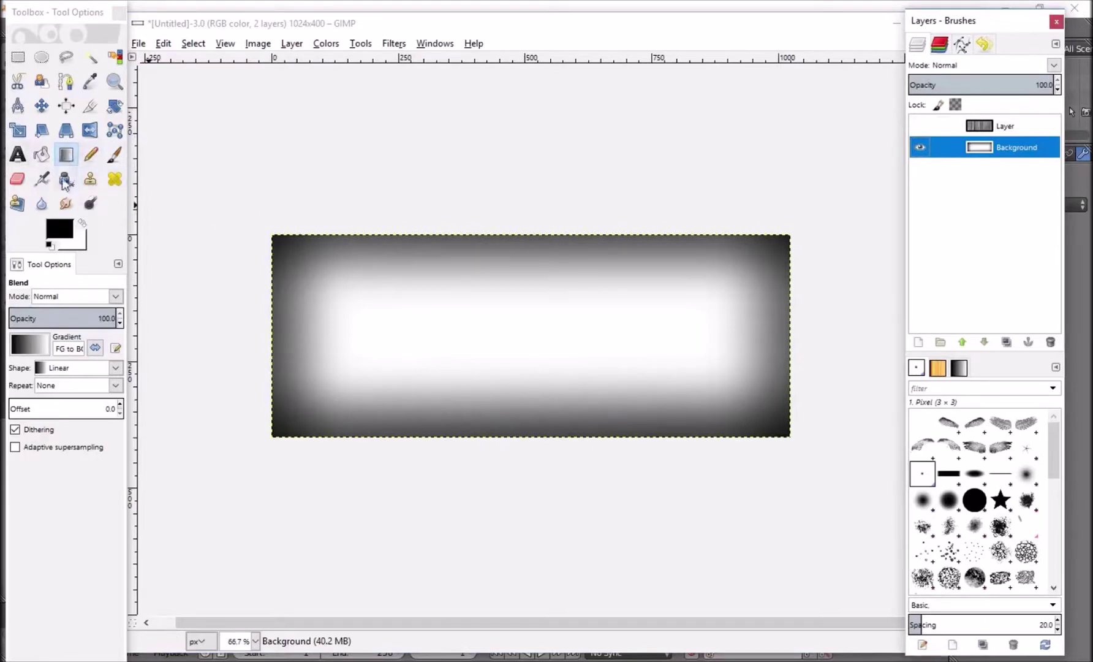
Paint black around the Background layer's border with the Paintbrush, using the 2. Hardness 025 brush at 31.7 opacity
click(114, 155)
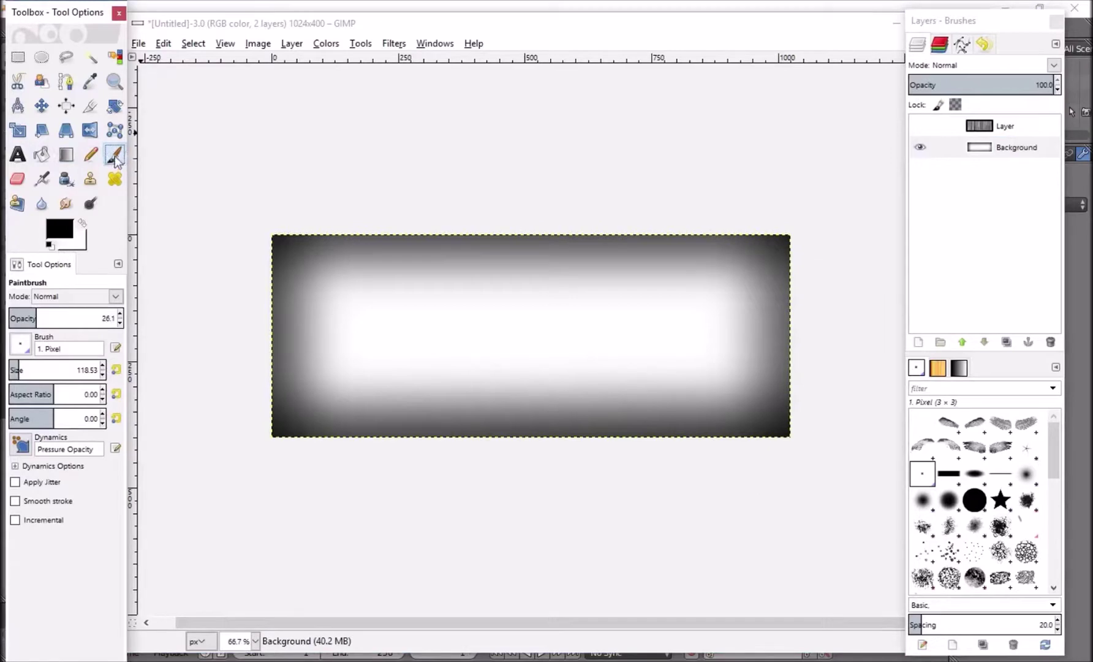
drag(33, 320, 42, 320)
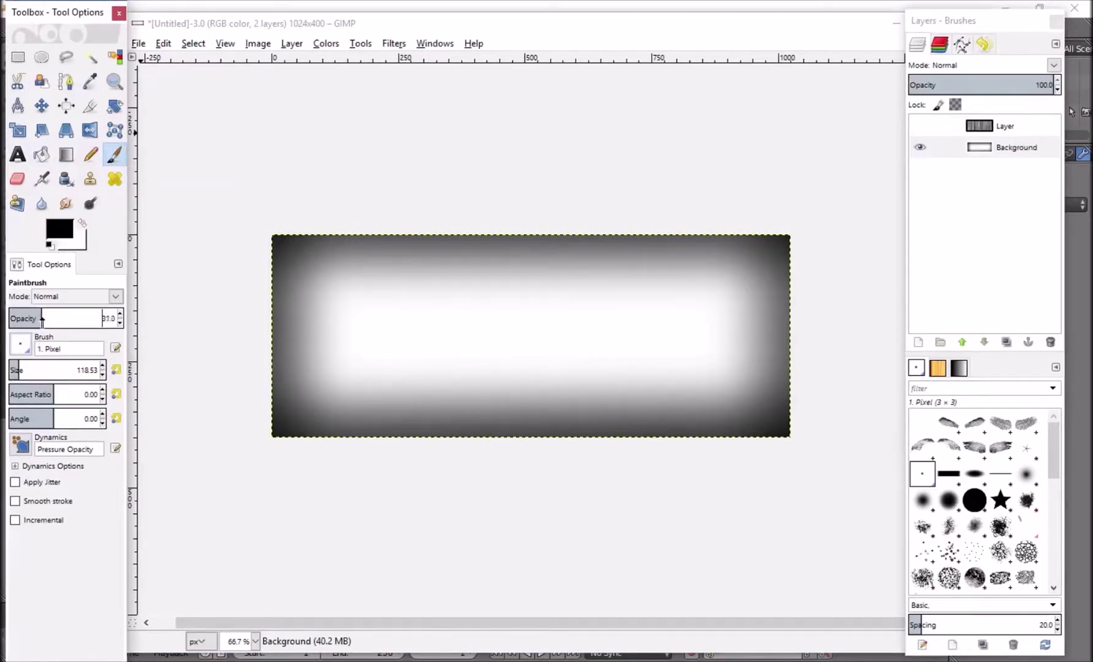
click(23, 348)
click(71, 409)
mouse_move(330, 233)
mouse_down()
mouse_move(305, 243)
mouse_move(568, 232)
mouse_move(775, 245)
mouse_move(255, 248)
mouse_move(327, 243)
mouse_move(274, 267)
mouse_move(292, 414)
mouse_up()
mouse_move(373, 407)
mouse_down()
mouse_move(509, 412)
mouse_move(472, 420)
mouse_move(777, 410)
mouse_move(773, 308)
mouse_up()
mouse_move(645, 248)
mouse_down()
mouse_move(654, 256)
mouse_move(310, 265)
mouse_up()
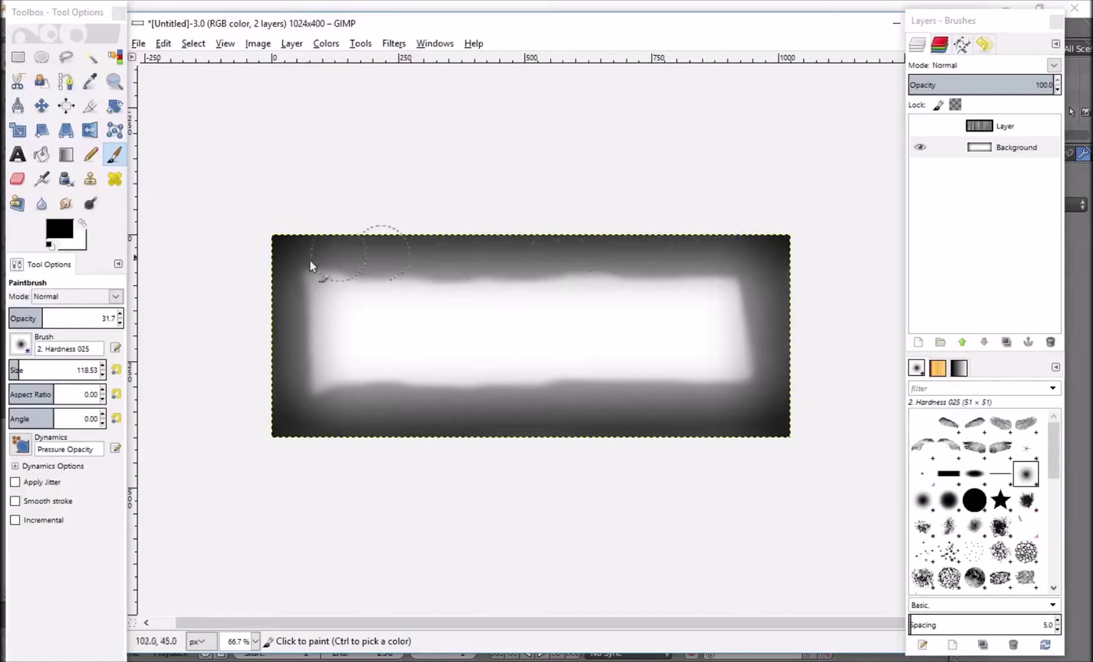
mouse_move(521, 425)
mouse_down()
mouse_move(788, 380)
mouse_move(791, 281)
mouse_move(769, 272)
mouse_move(774, 422)
mouse_move(713, 439)
mouse_move(349, 388)
mouse_move(293, 415)
mouse_move(300, 280)
mouse_up()
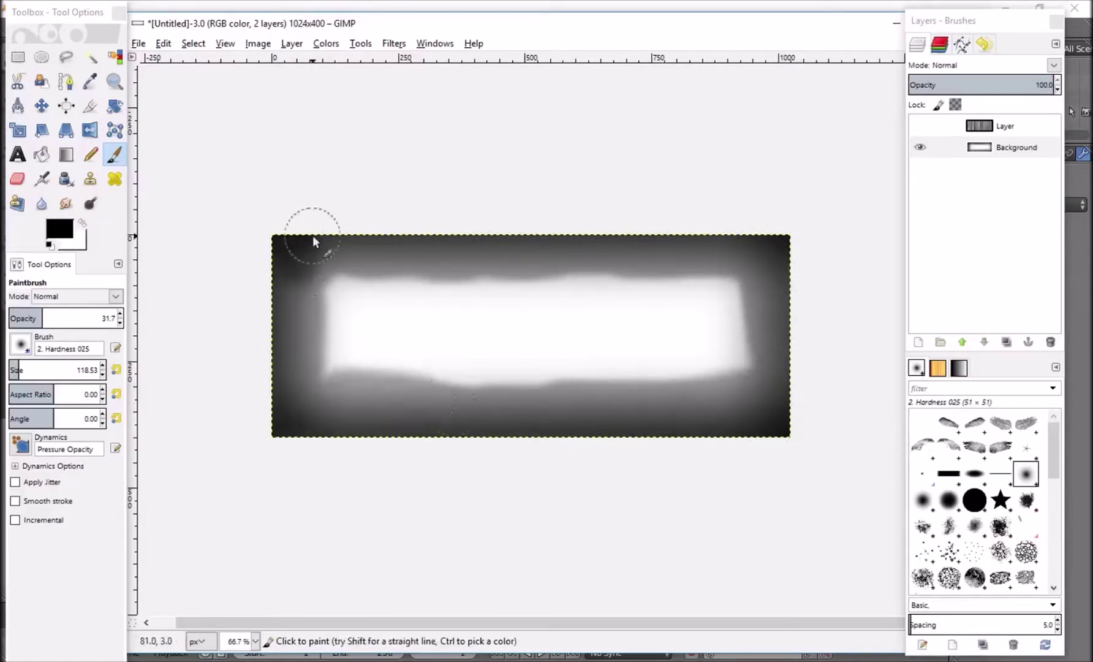
Raise the brush opacity to 91.5 and paint a solid black frame along all the Background layer's edges
drag(42, 318, 107, 318)
mouse_move(307, 426)
mouse_down()
mouse_move(499, 436)
mouse_move(605, 429)
mouse_move(638, 413)
mouse_move(779, 426)
mouse_move(789, 337)
mouse_move(762, 244)
mouse_up()
mouse_move(667, 236)
mouse_down()
mouse_move(257, 248)
mouse_move(262, 322)
mouse_move(283, 344)
mouse_move(290, 290)
mouse_move(293, 434)
mouse_move(776, 449)
mouse_up()
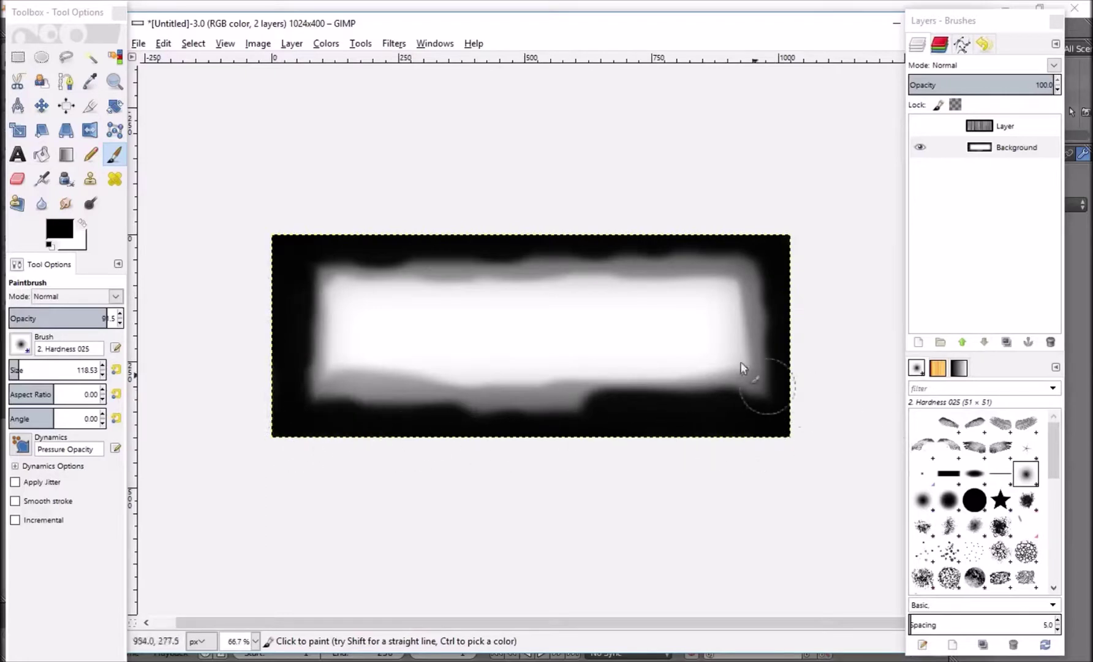
Apply a Gaussian Blur with a horizontal radius of 100 px to the Background layer to soften the painted frame
click(394, 43)
mouse_move(423, 128)
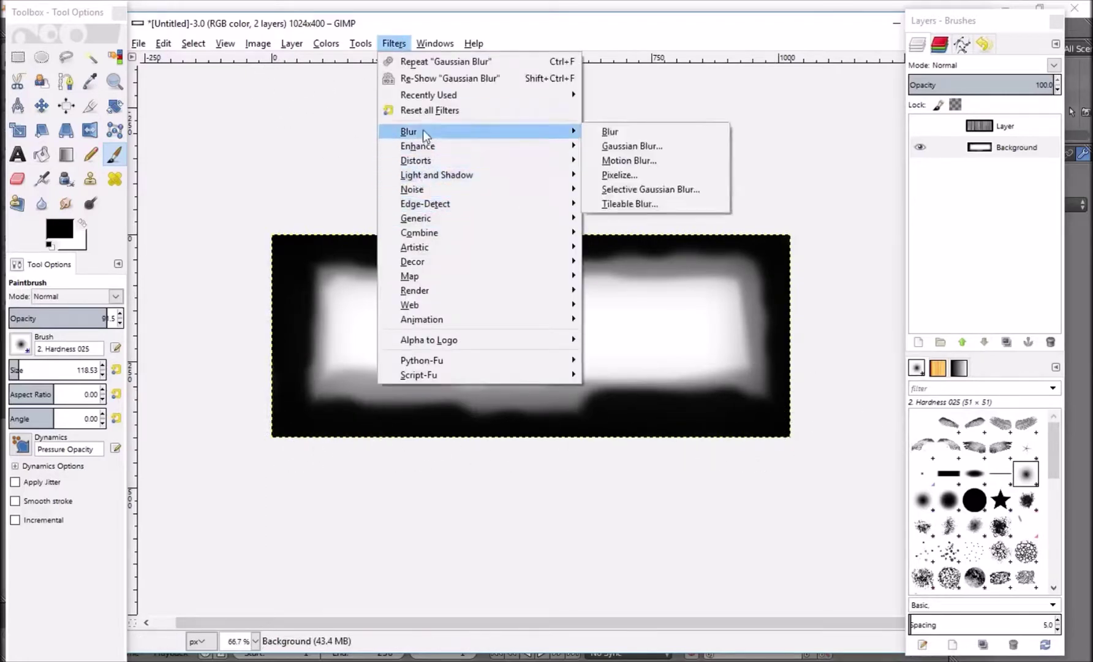
click(649, 146)
drag(521, 437, 484, 448)
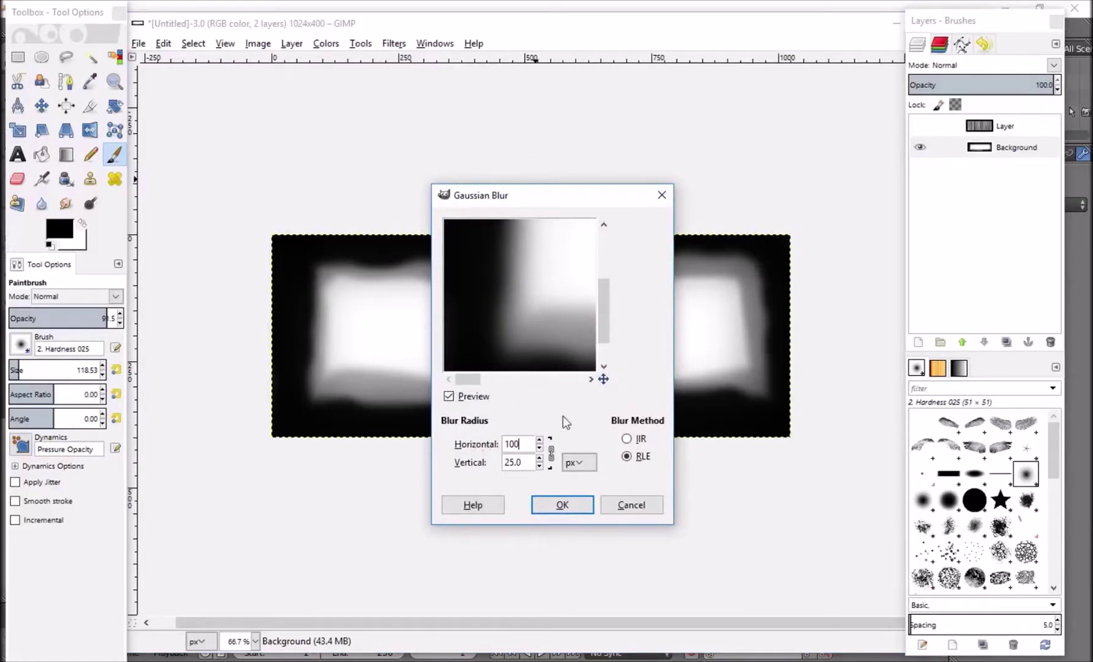
click(531, 464)
click(564, 507)
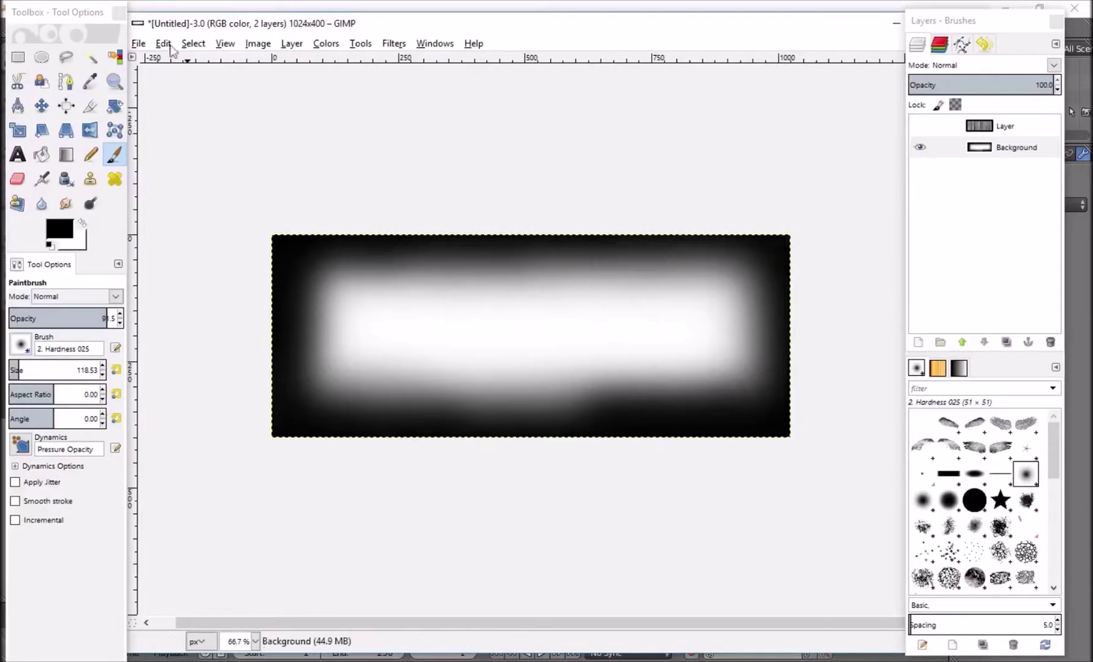
Export the image over Tut texture.jpg with only the Background layer shown
click(138, 43)
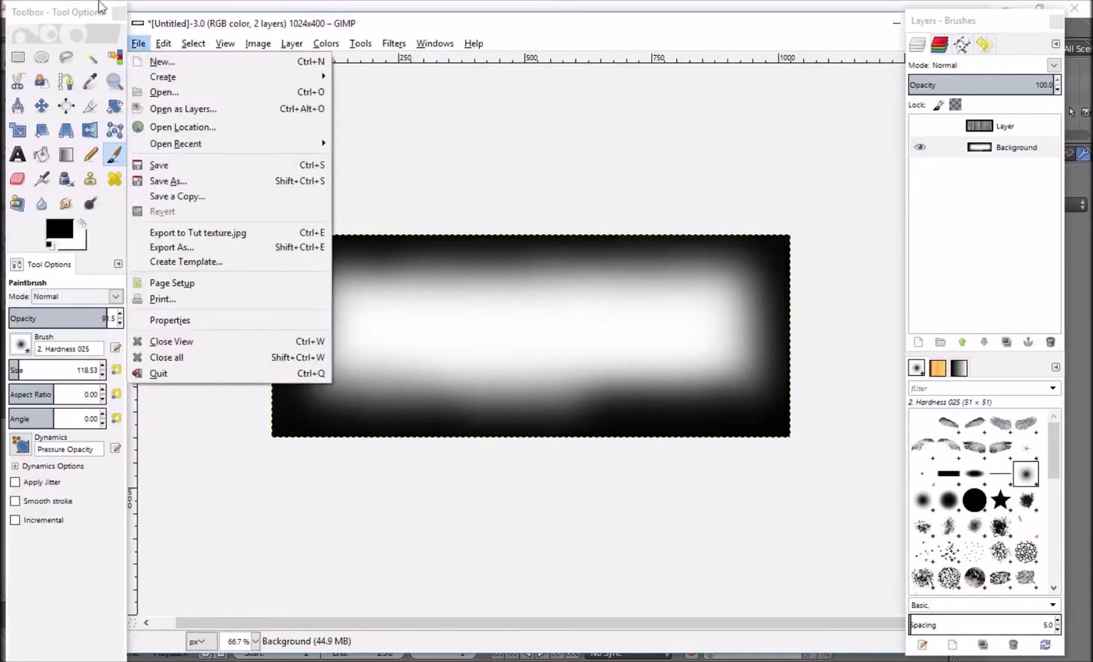
click(186, 237)
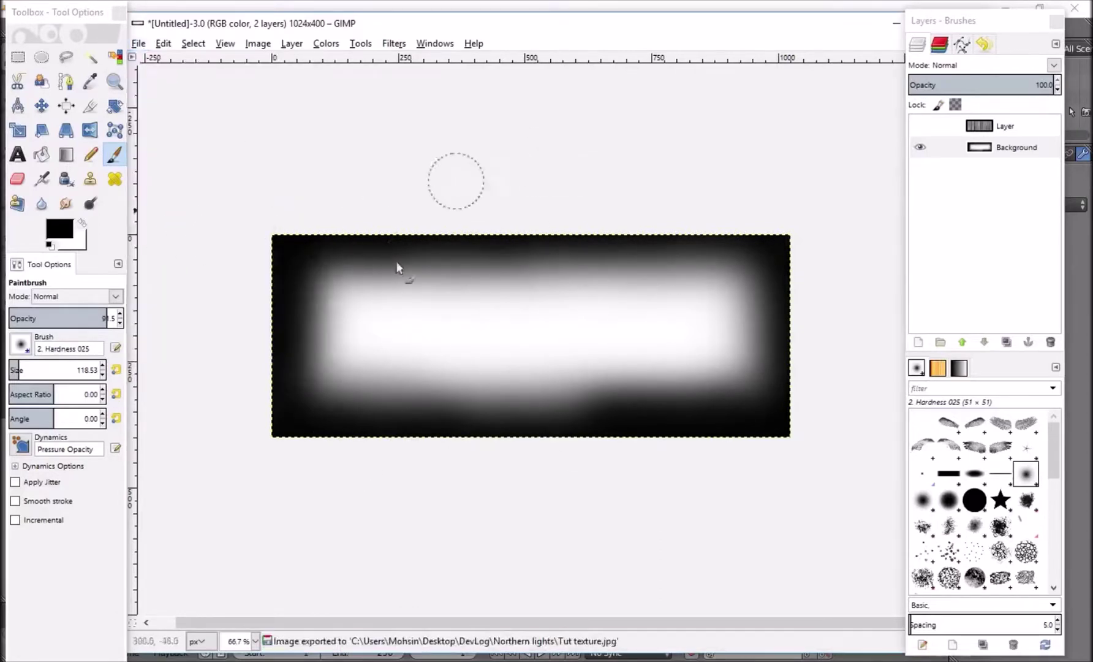
Switch to Blender, put the ribbon in Edit Mode, and reload Tut texture.jpg from the Northern lights folder
mouse_move(892, 639)
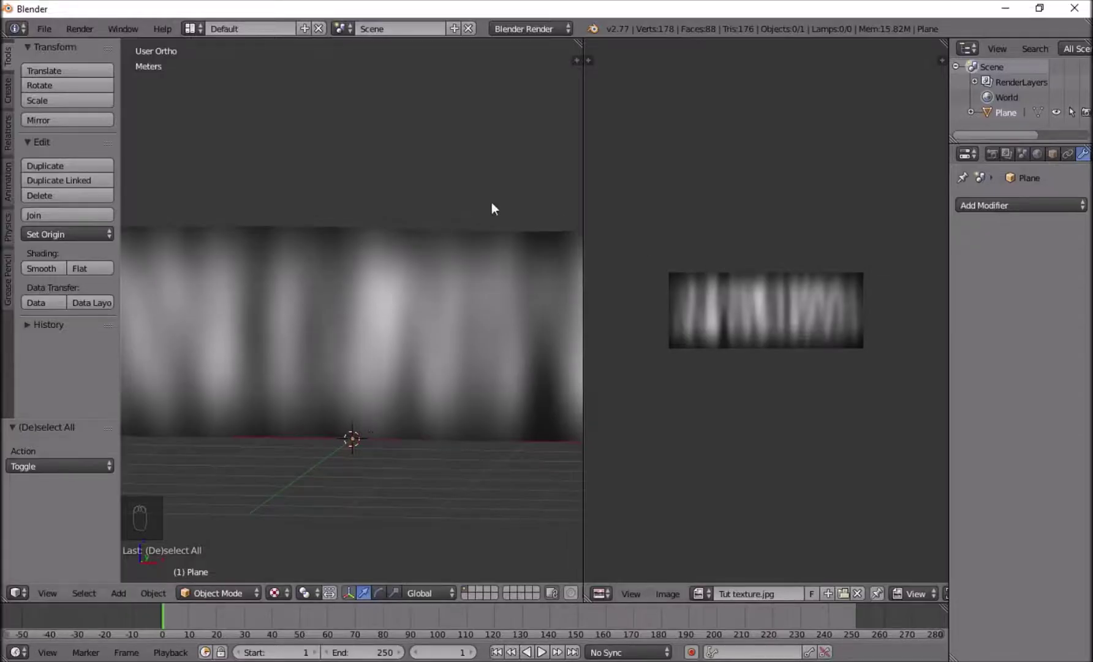
key(Tab)
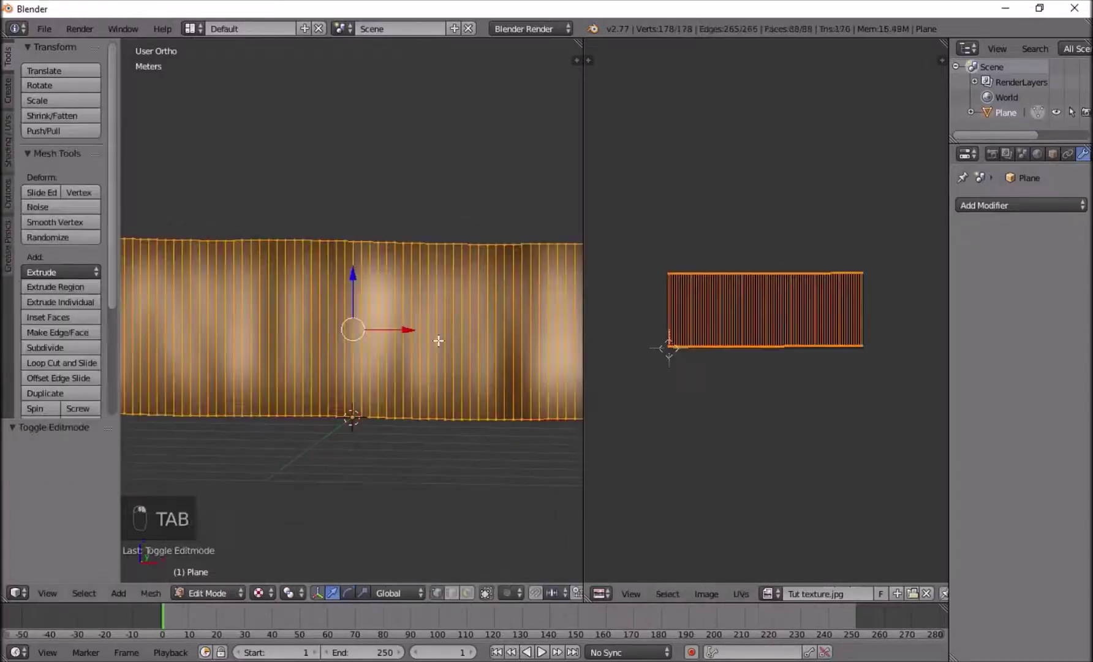
click(927, 593)
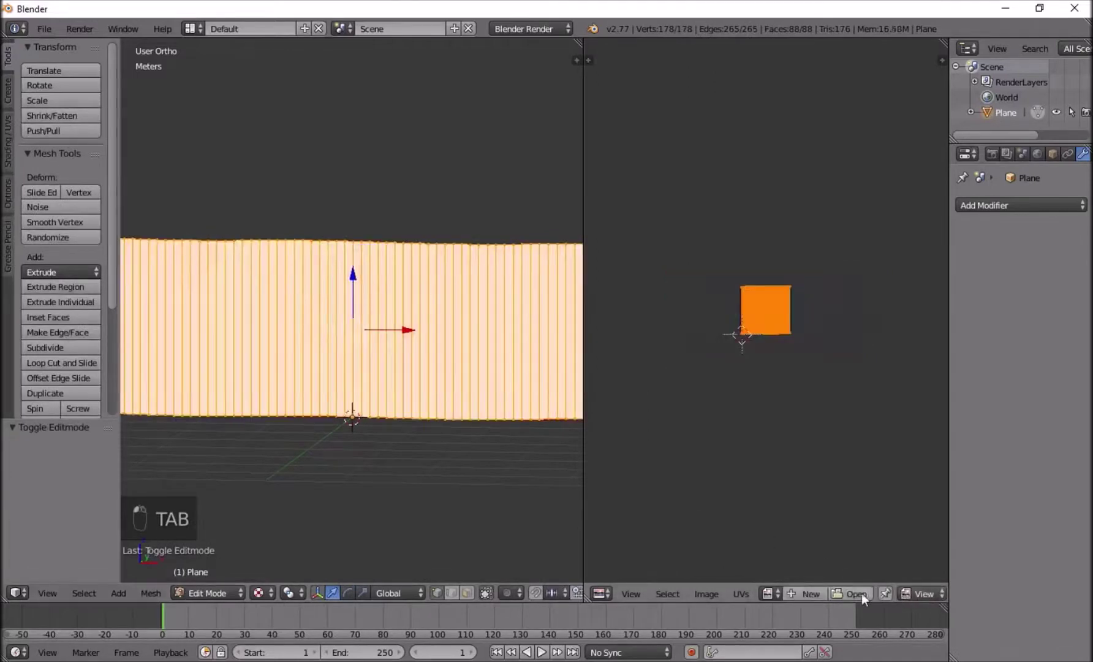
click(861, 594)
click(55, 314)
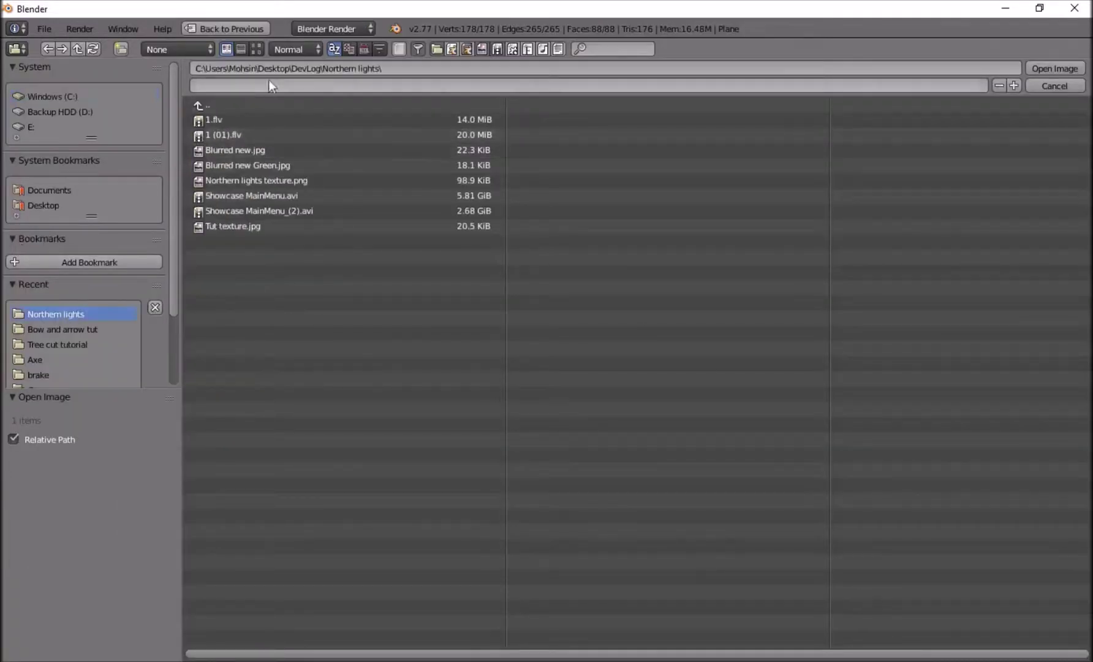
click(257, 49)
double_click(334, 268)
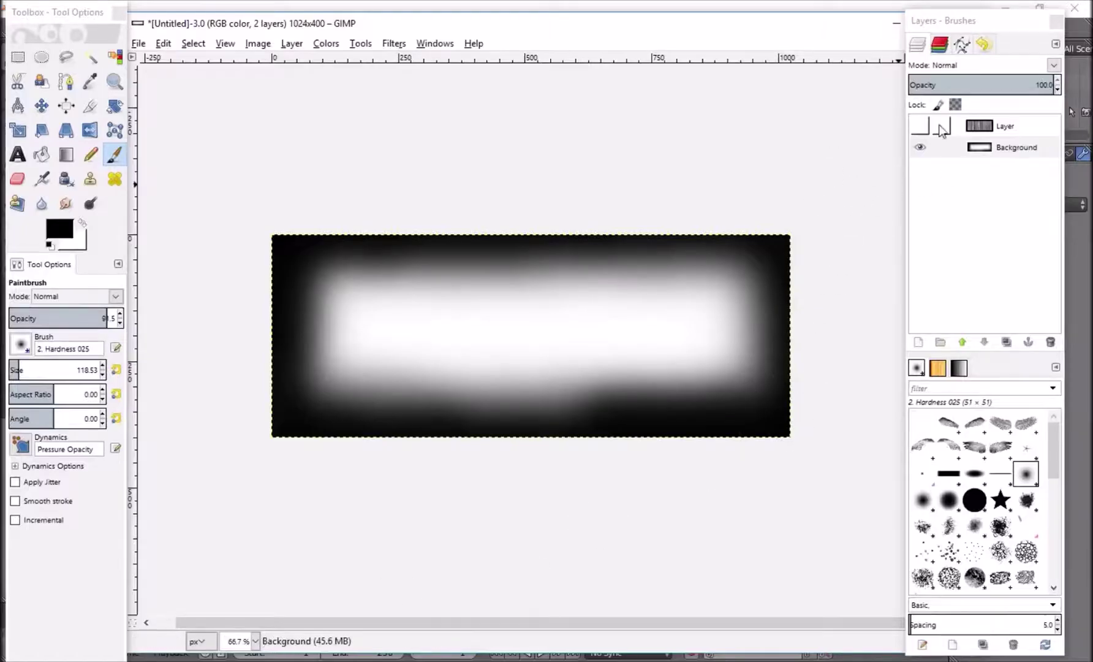
Switch to GIMP, show the streaky layer again, and export the combined image over Tut texture.jpg
click(920, 126)
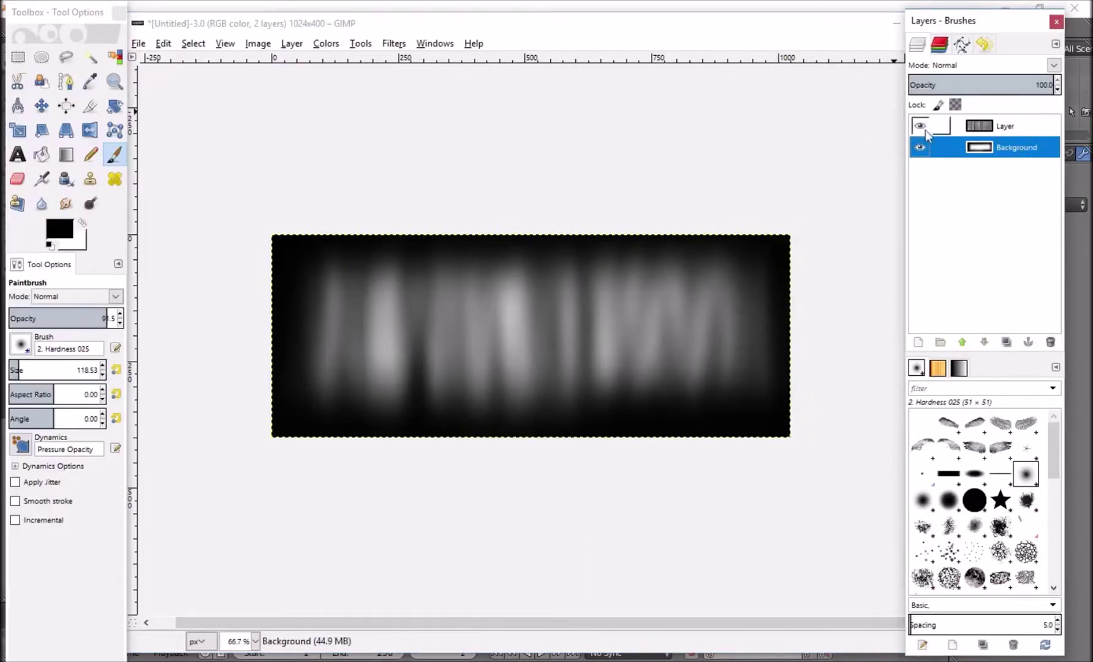
click(139, 43)
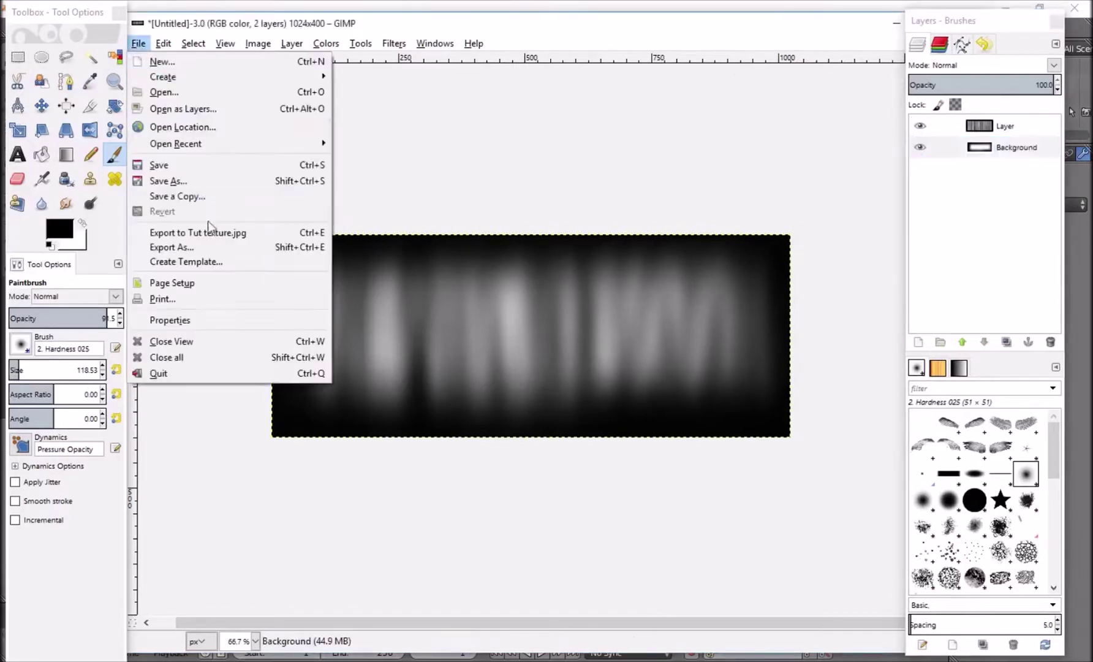
click(211, 232)
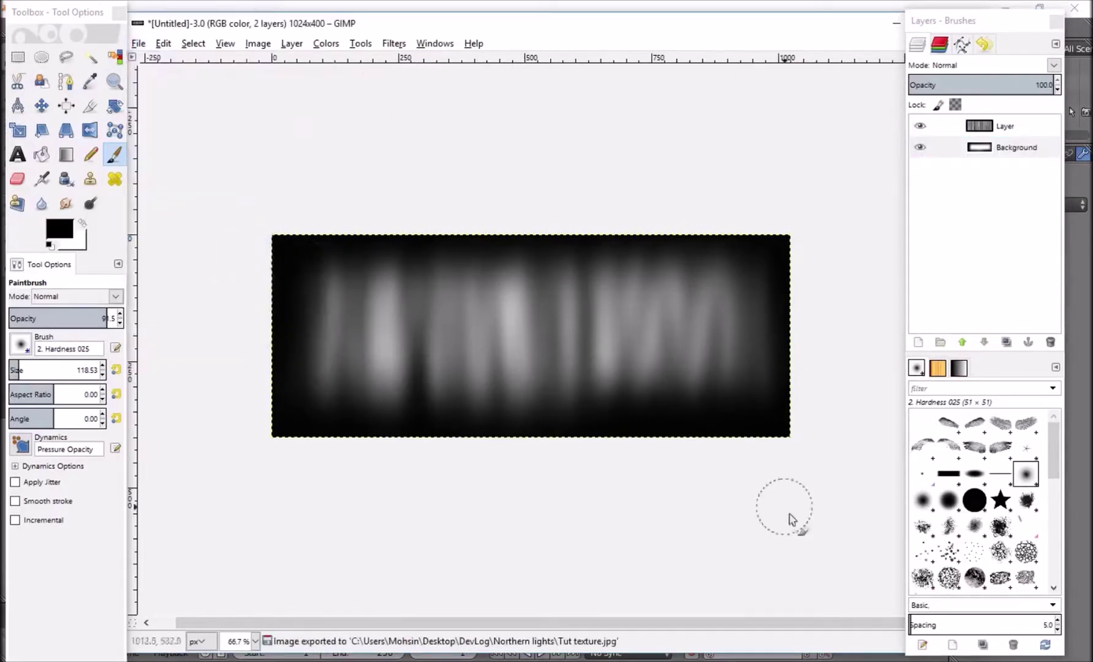
Switch to Blender, unlink the outdated image, and load the re-exported Tut texture.jpg from the Northern lights folder
key(alt+Tab)
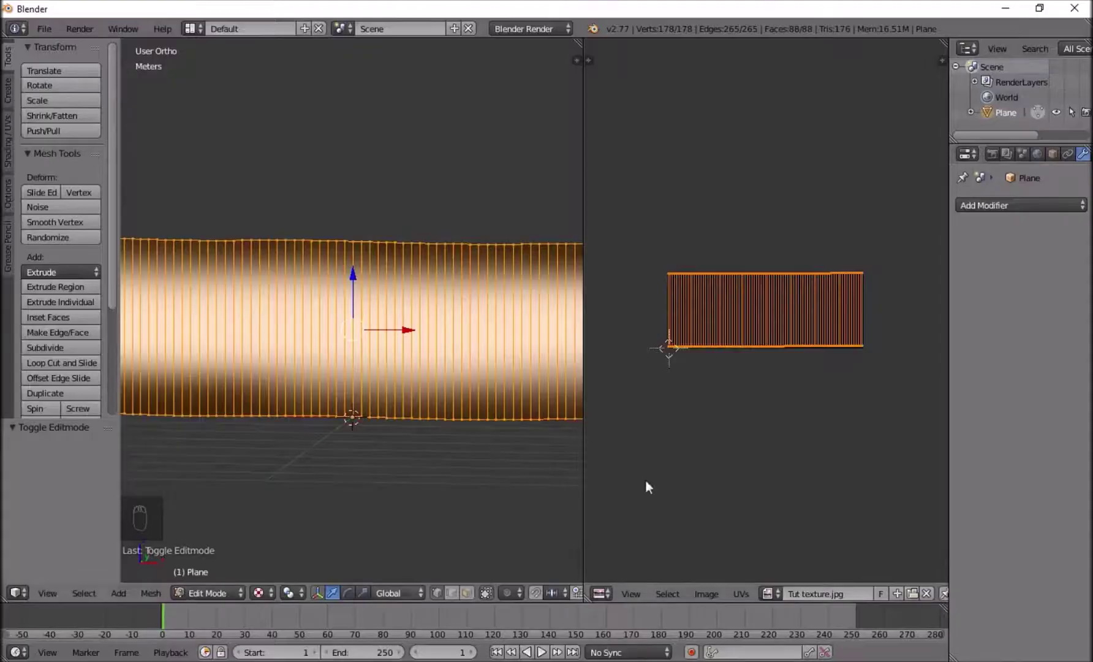
click(928, 592)
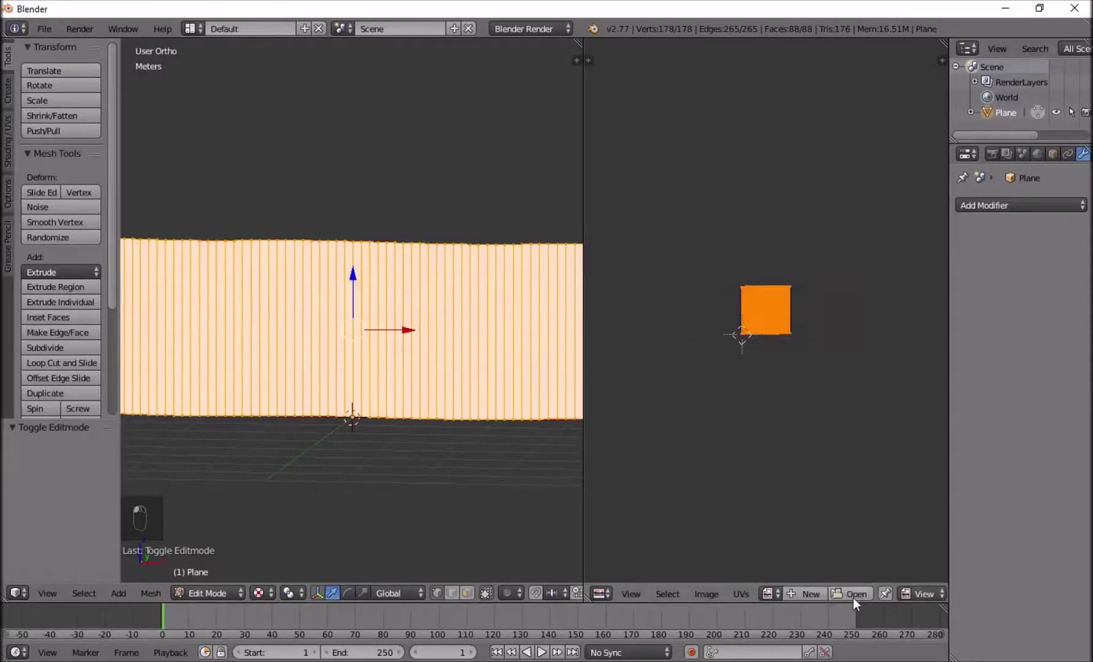
click(855, 597)
click(73, 313)
click(256, 49)
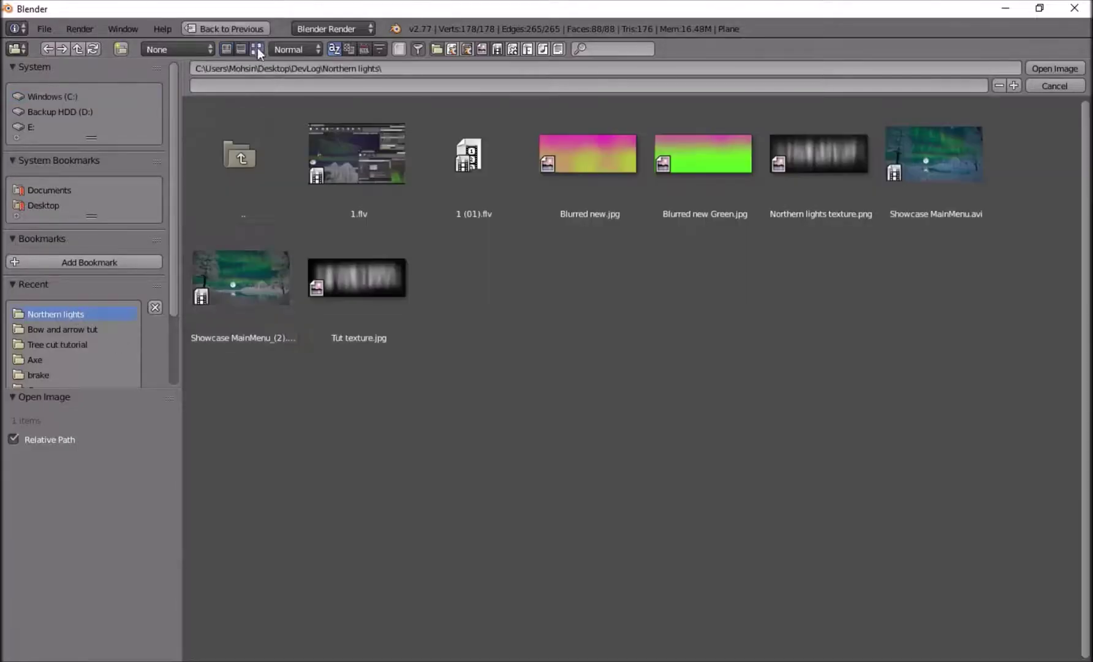
double_click(356, 274)
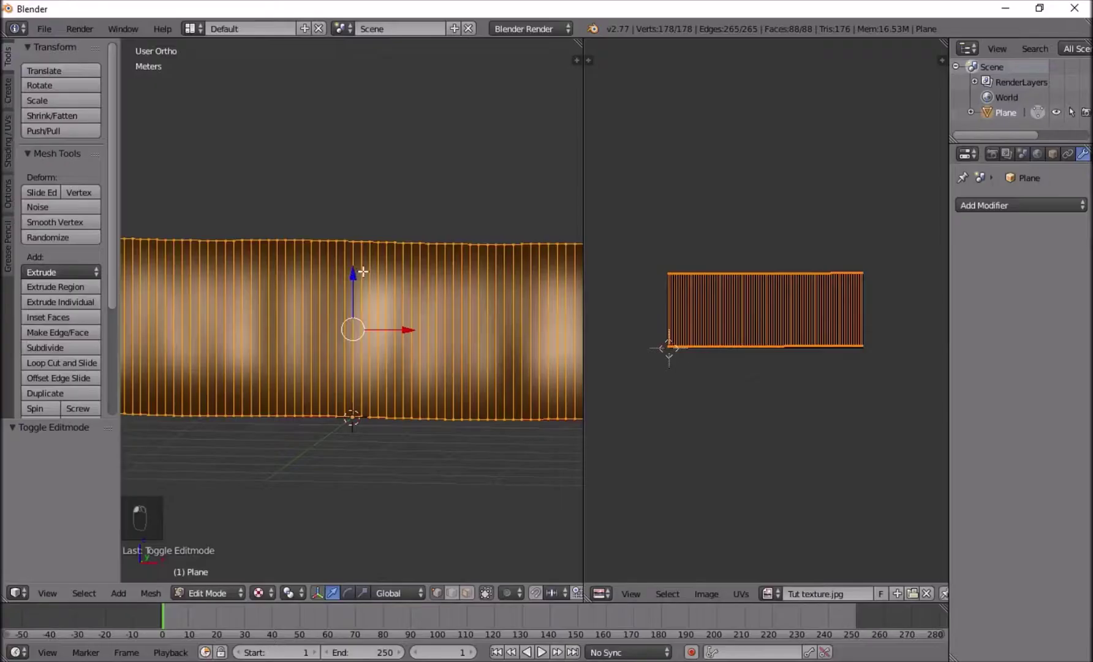
Return the ribbon to Object Mode, deselect it, and inspect the streaks and black edges from several angles
scroll(343, 188, down, 3)
key(Tab)
drag(343, 188, 524, 271)
scroll(354, 286, up, 7)
key(a)
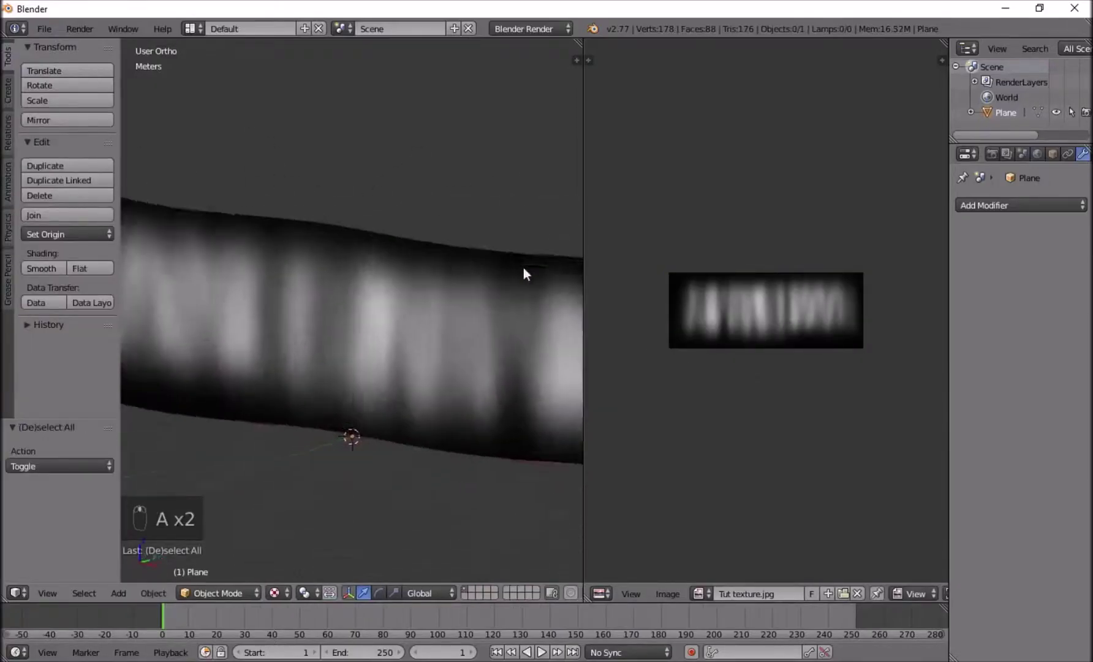
scroll(525, 270, down, 3)
scroll(378, 285, up, 1)
drag(376, 325, 354, 355)
Select the ribbon and export it to the Northern lights folder as Tut northern lights plane.fbx
right_click(354, 356)
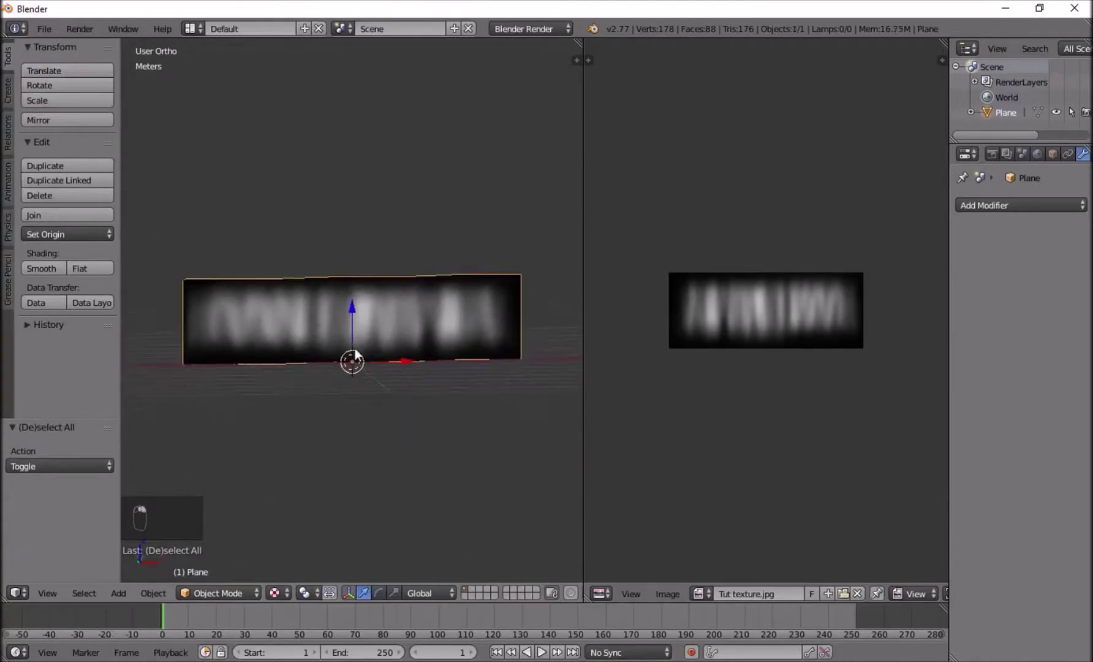
click(41, 29)
mouse_move(103, 319)
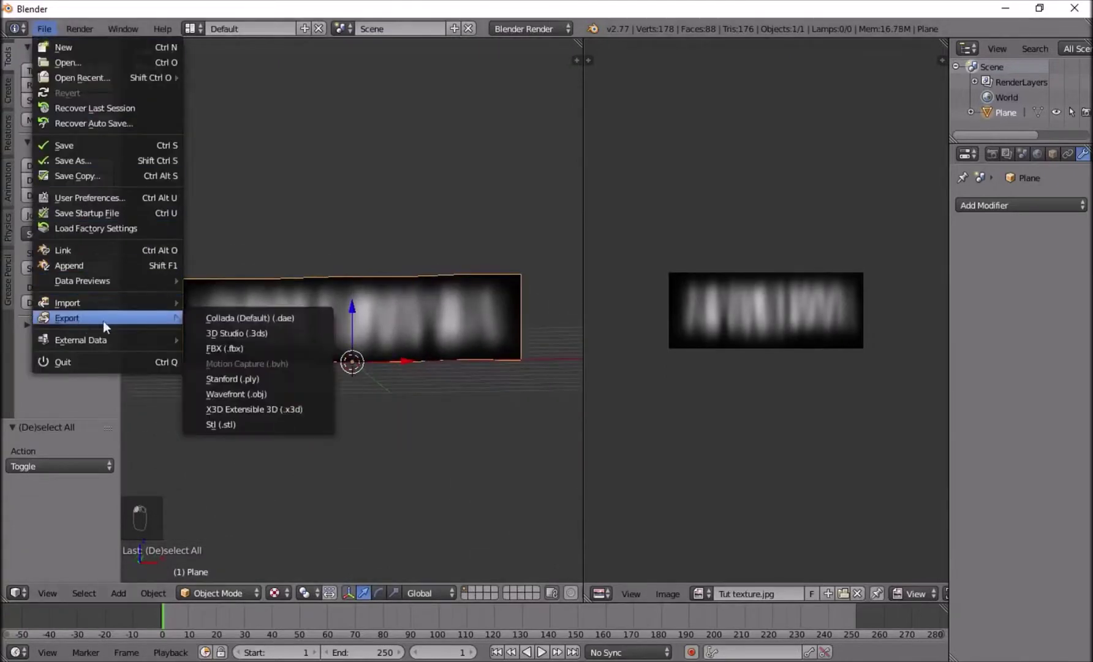
click(267, 348)
click(61, 315)
click(249, 90)
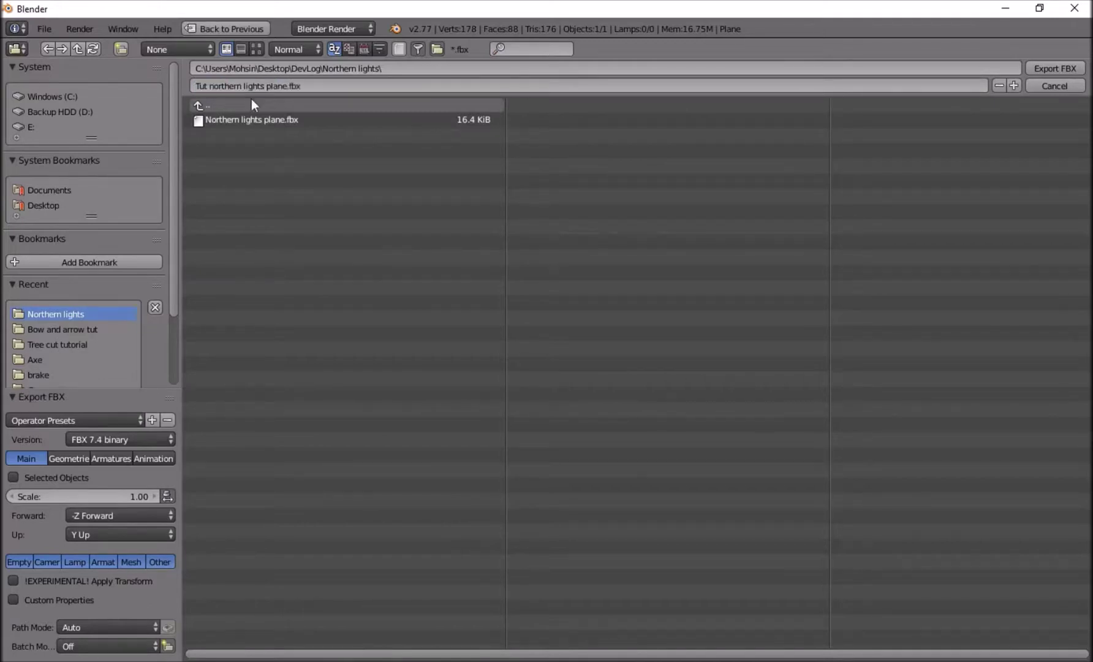
key(Return)
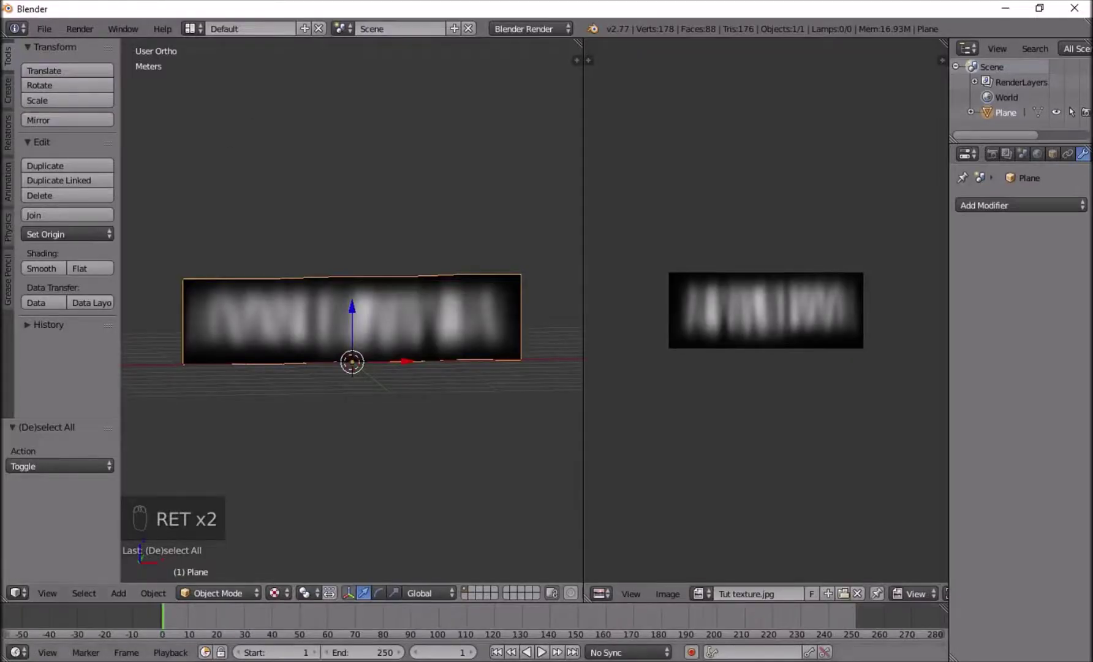
Switch to GIMP, create a new 1024 × 400 px image, and arrange its window for editing
key(alt+Tab)
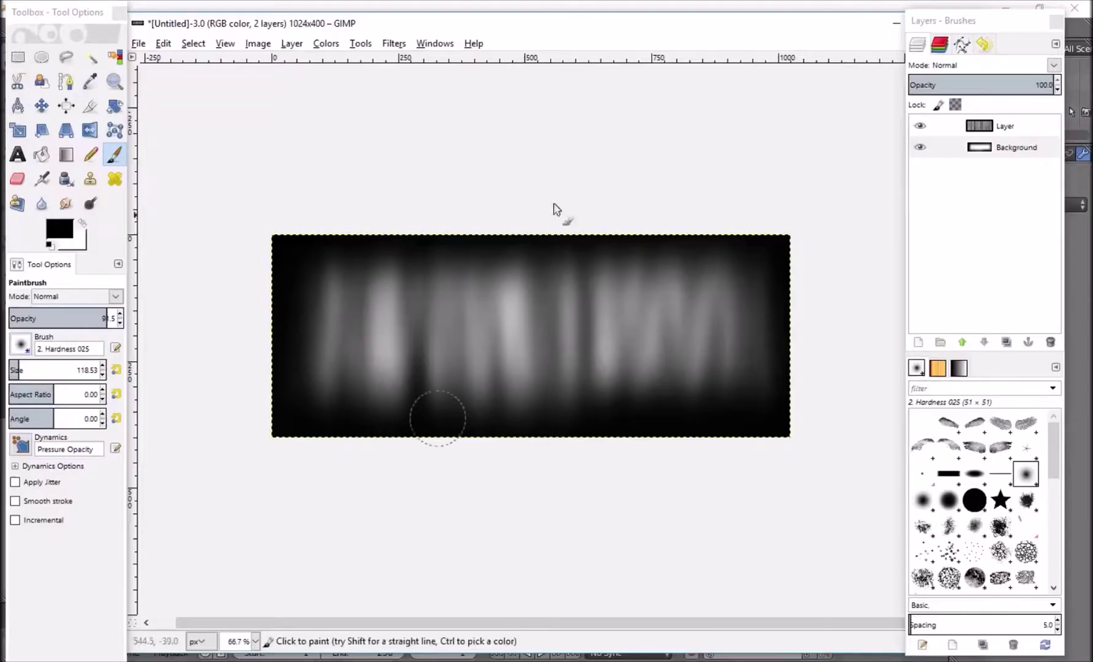
click(141, 44)
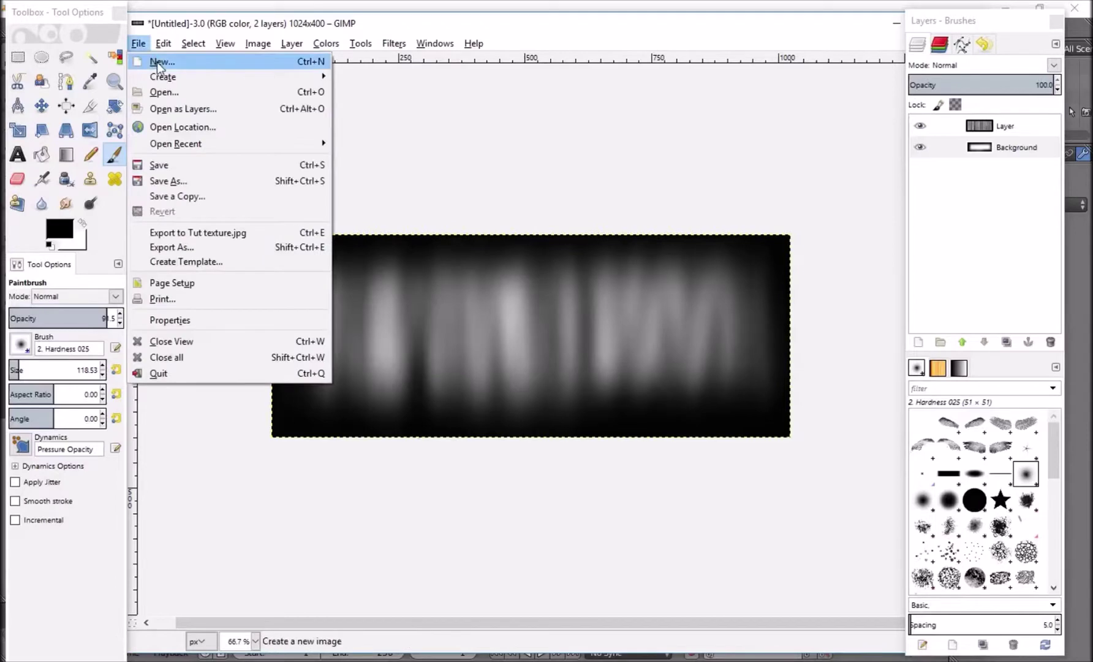
click(154, 62)
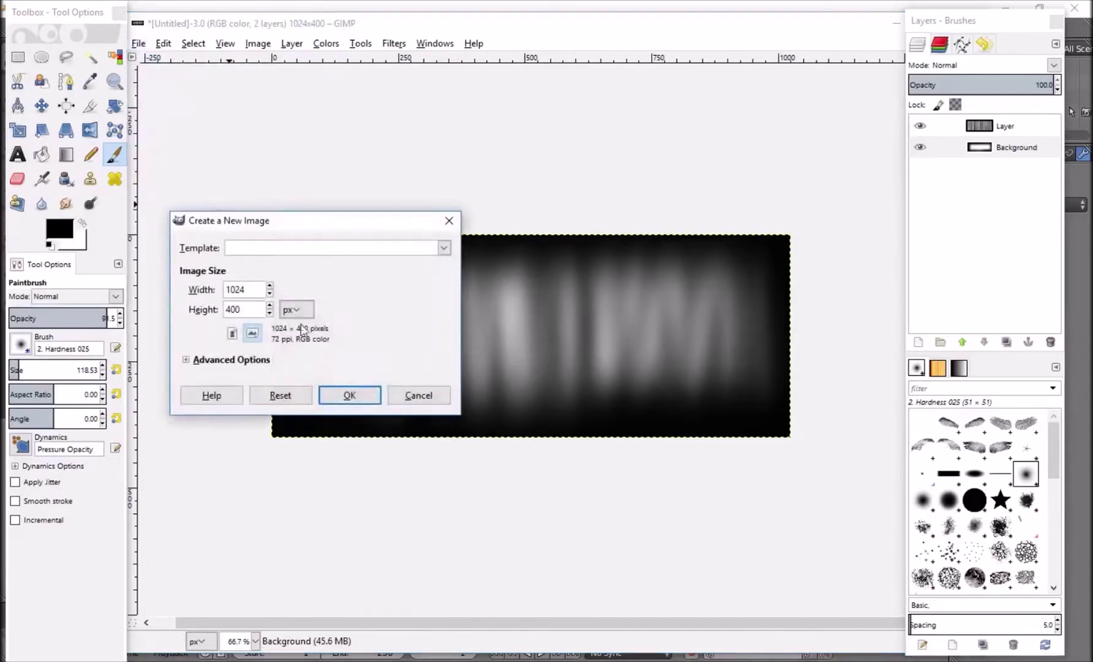
click(346, 397)
drag(702, 36, 709, 89)
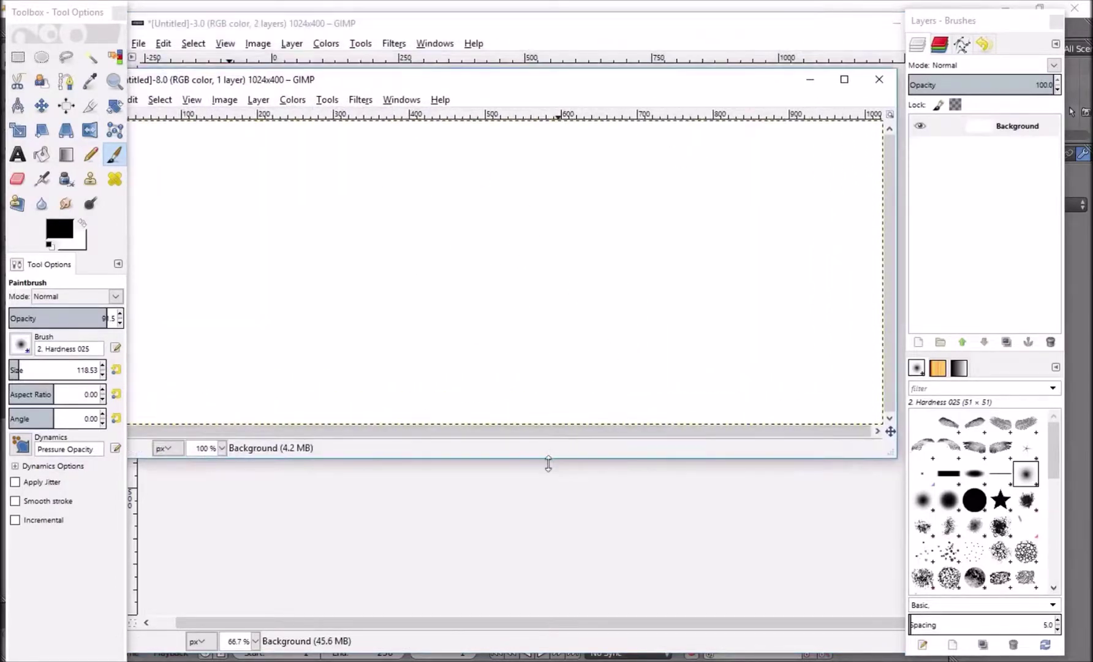
drag(545, 459, 548, 543)
drag(635, 89, 601, 86)
Set the foreground colour to a bright magenta
click(72, 225)
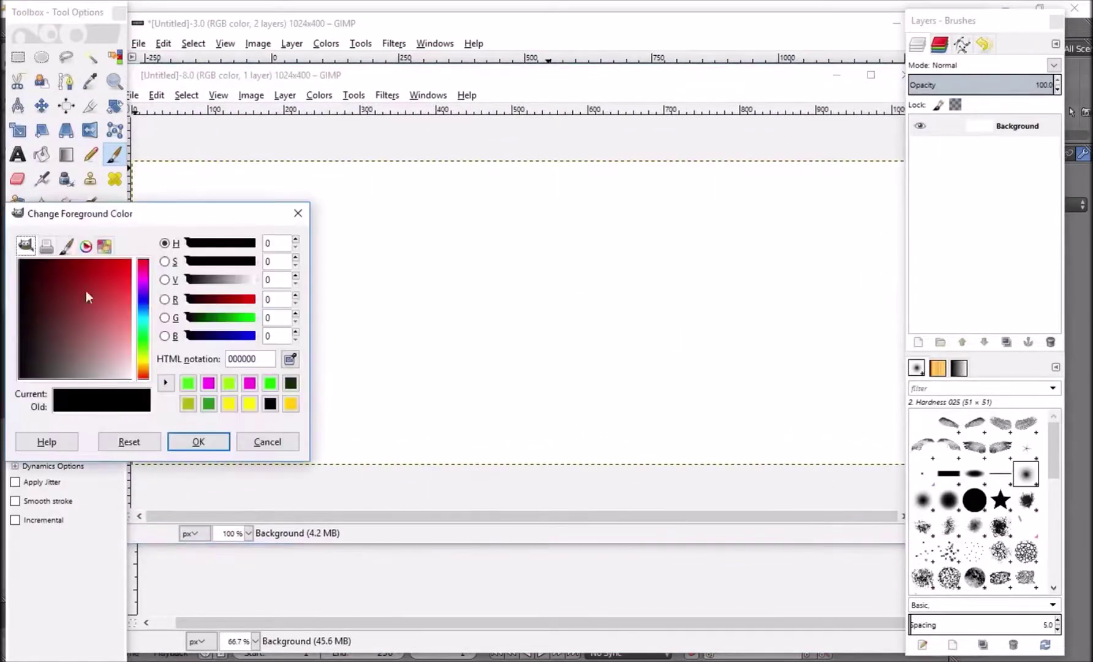
click(146, 284)
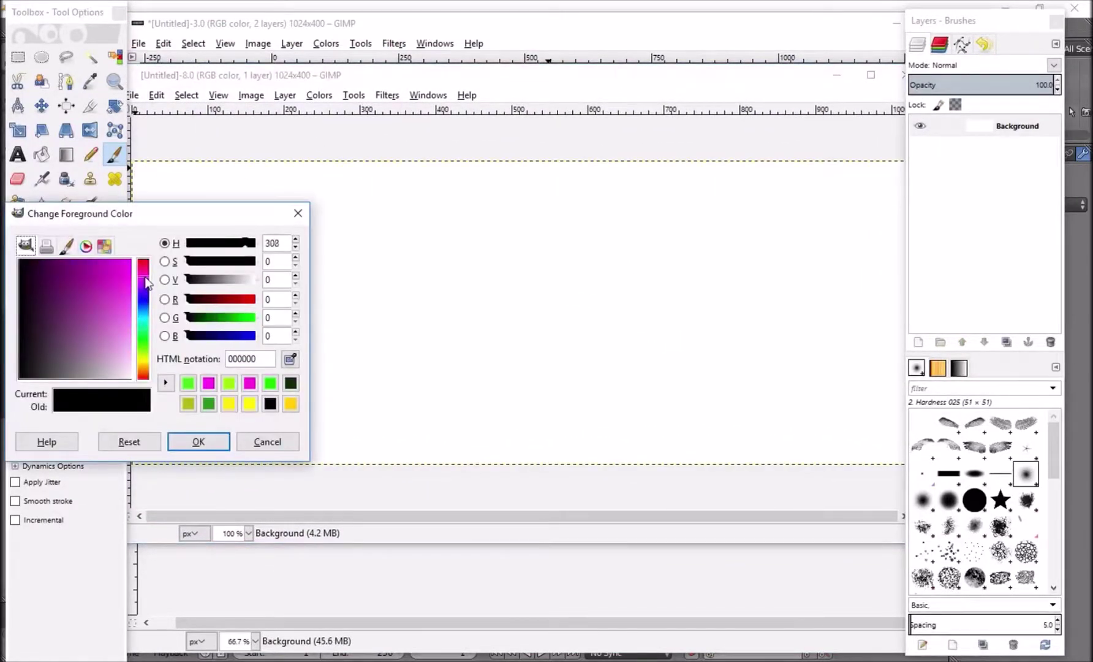
click(131, 260)
click(178, 444)
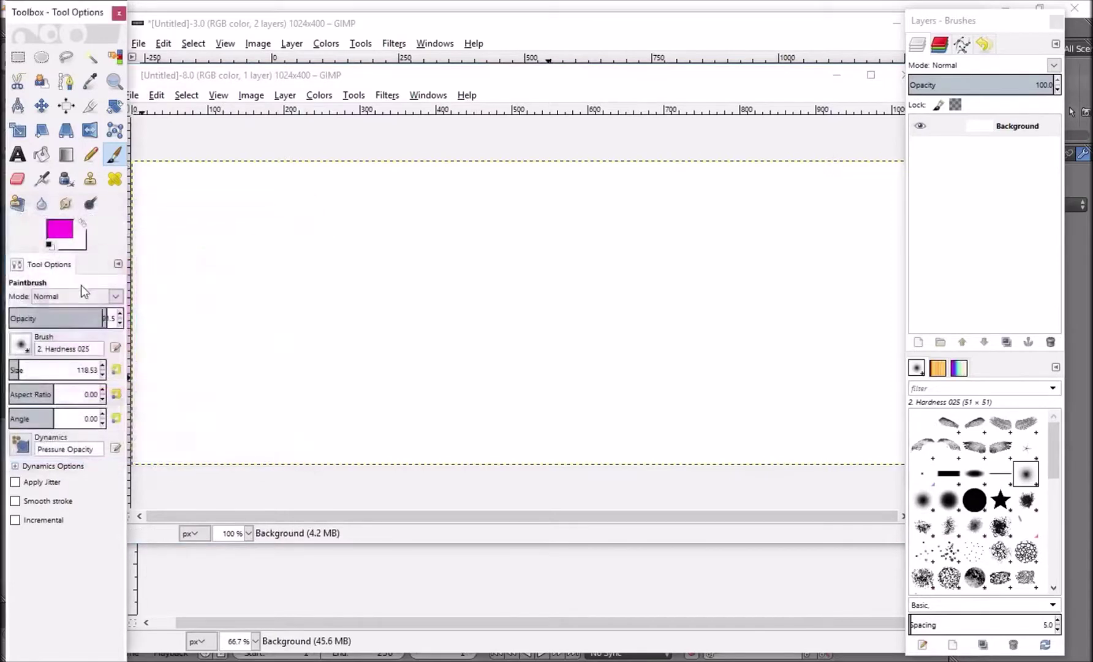
click(62, 230)
click(298, 214)
Set the background colour to a bright, fully saturated green
click(77, 246)
click(144, 339)
click(125, 298)
click(130, 260)
click(199, 441)
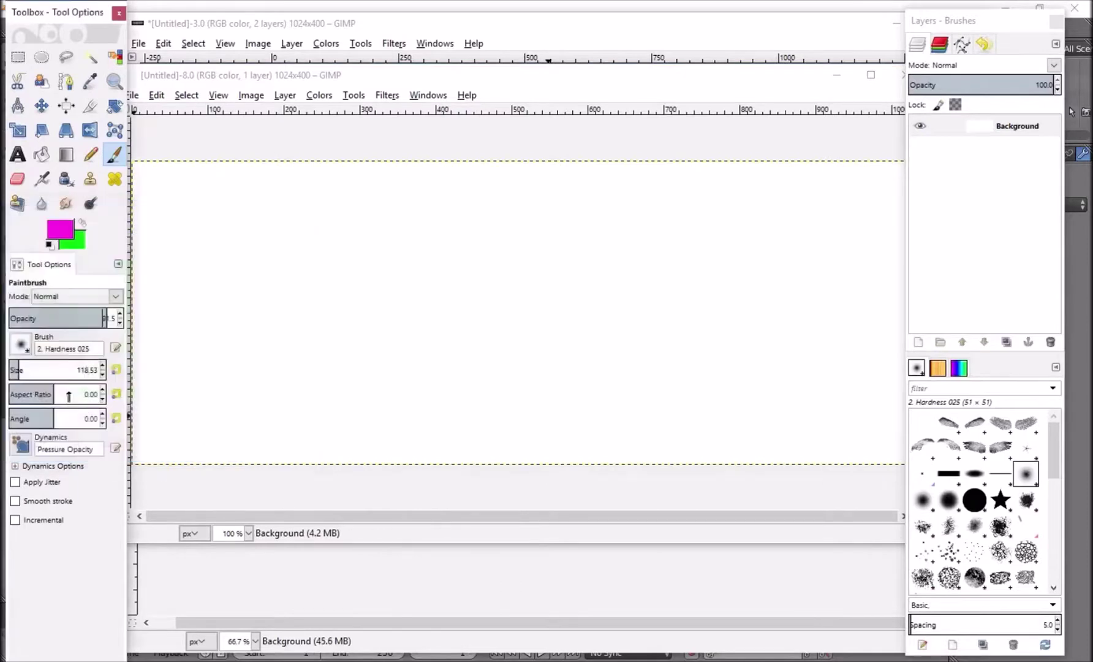
Fill the image with a linear FG to BG (RGB) gradient running about 130 px down from the image's upper edge
click(67, 156)
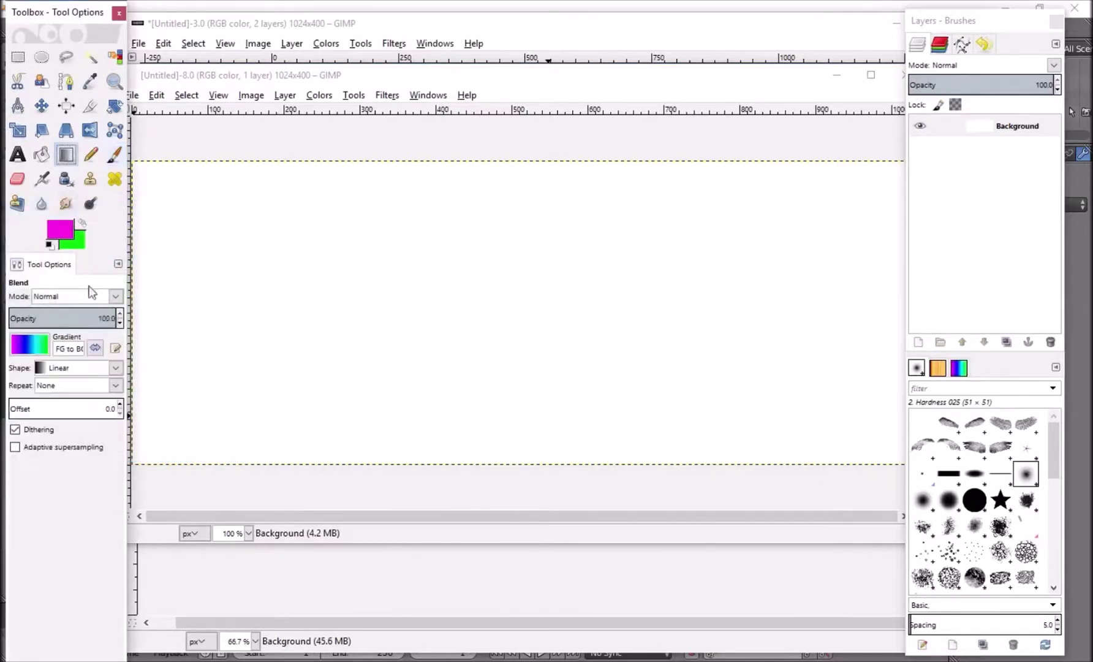
click(28, 345)
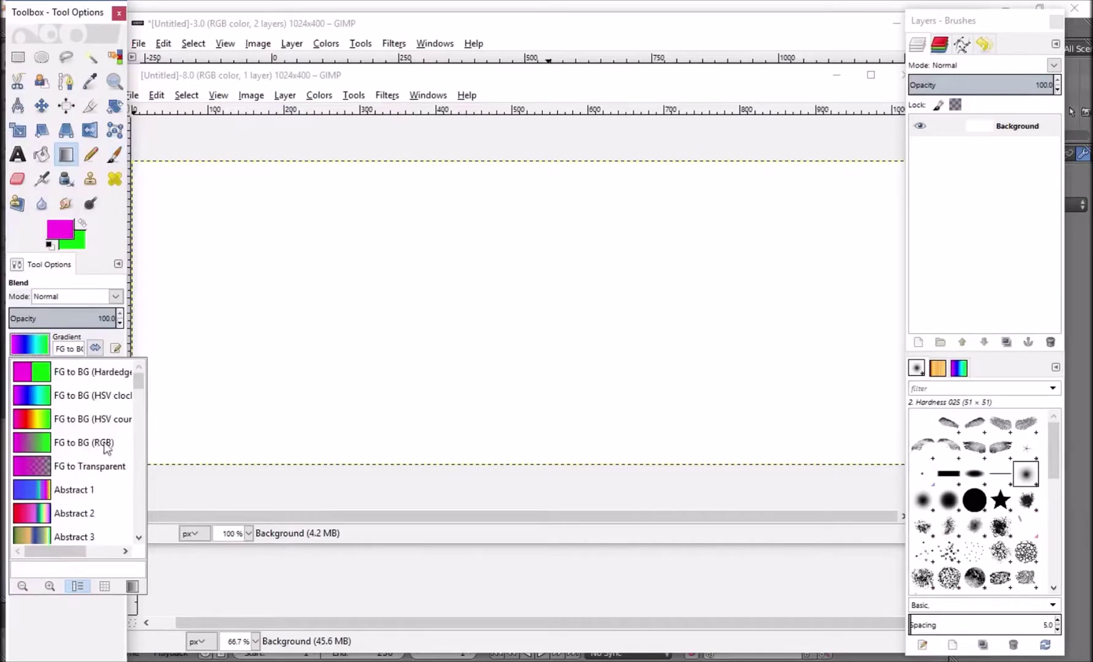
click(60, 447)
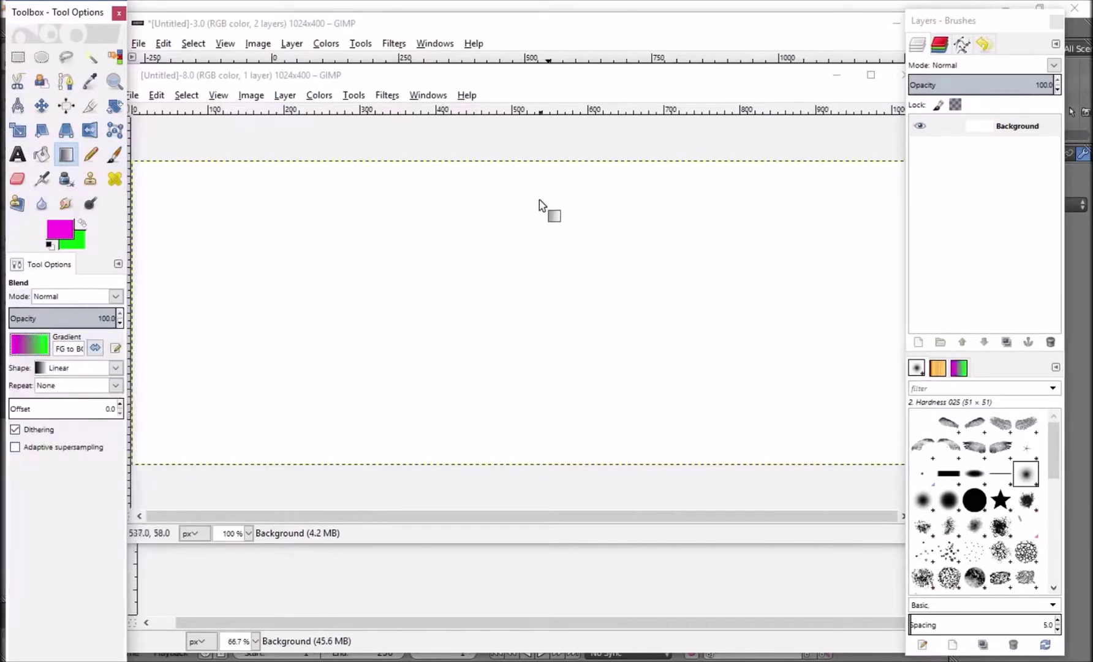
drag(517, 162, 514, 245)
drag(518, 162, 518, 252)
drag(512, 165, 511, 264)
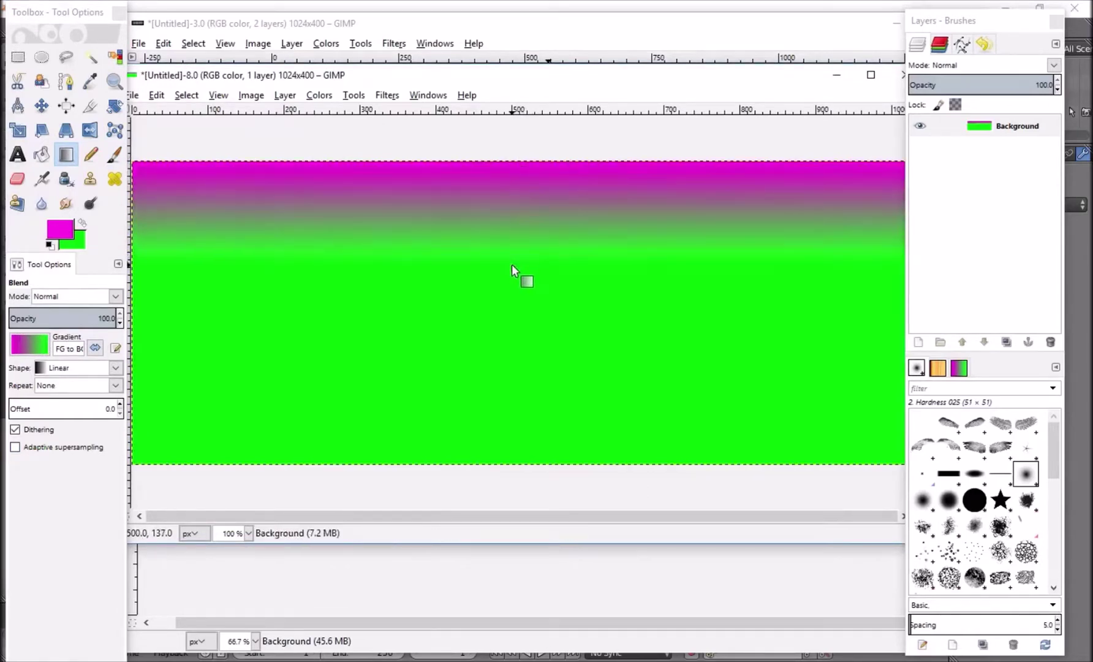
key(minus)
key(minus)
key(plus)
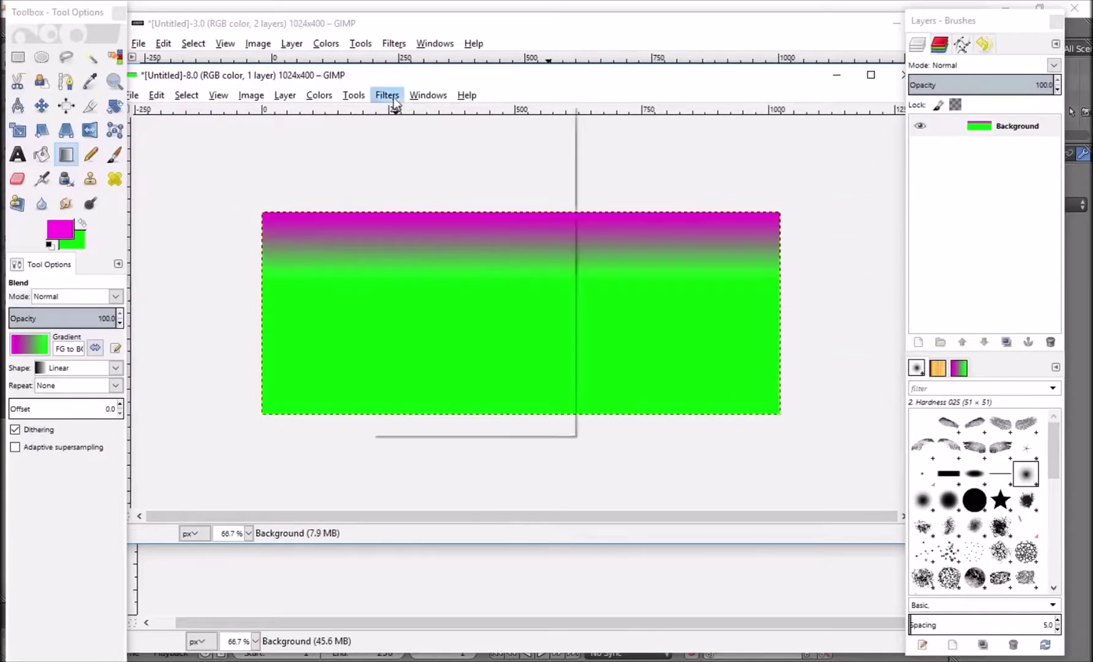
Apply a Gaussian Blur with a 100 px horizontal and vertical radius to the magenta-green gradient
click(388, 95)
mouse_move(411, 183)
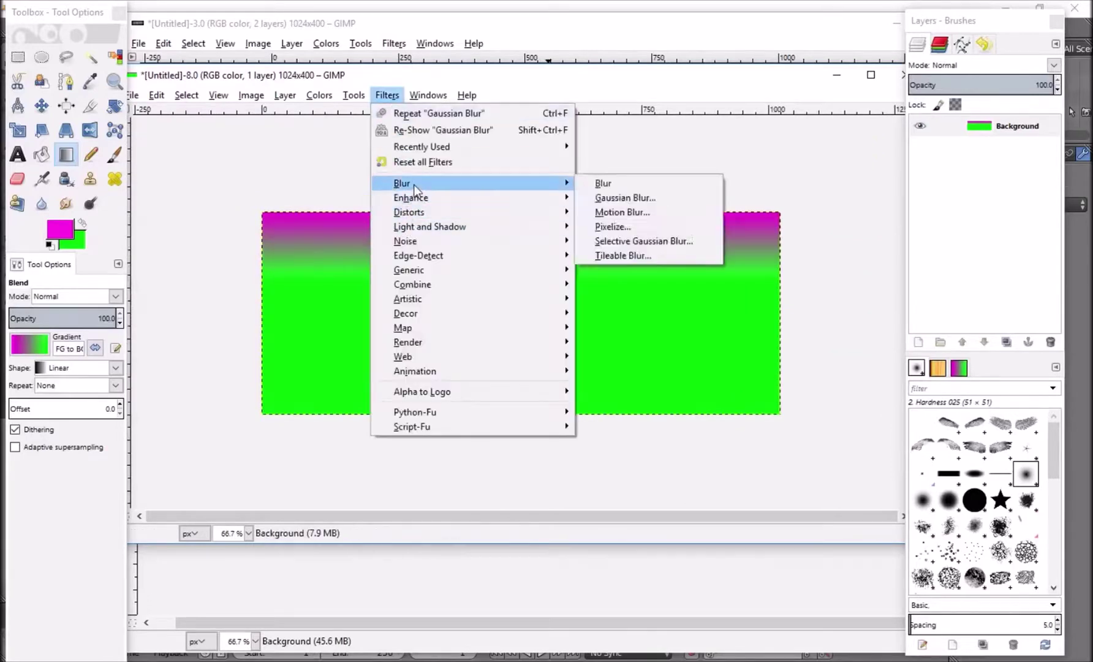
click(631, 194)
scroll(547, 344, up, 5)
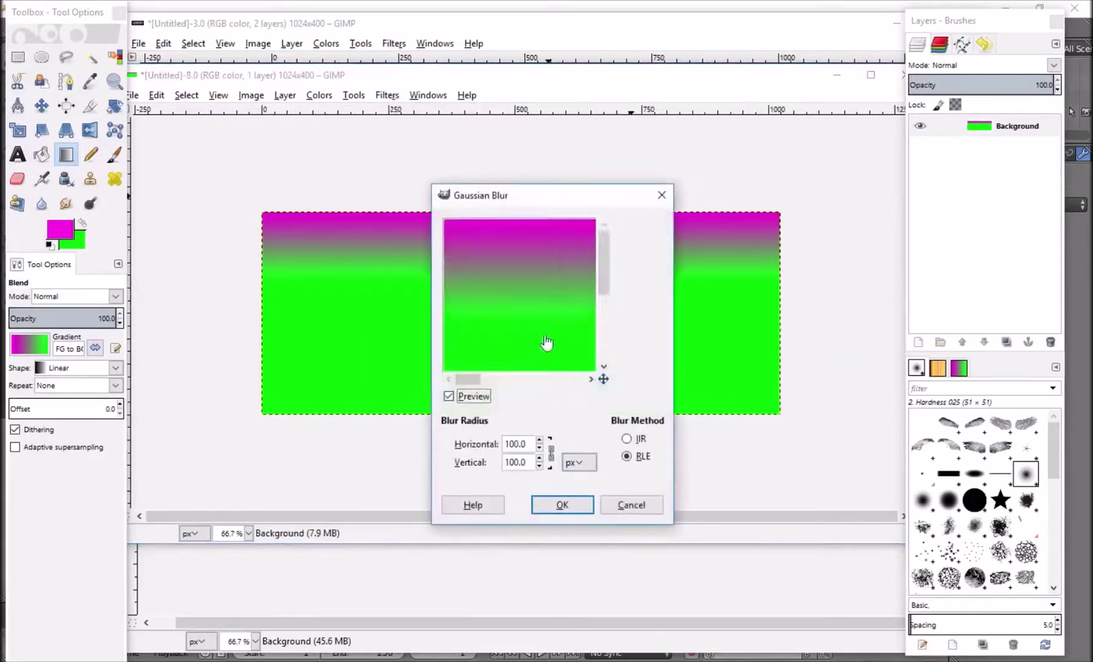
click(561, 506)
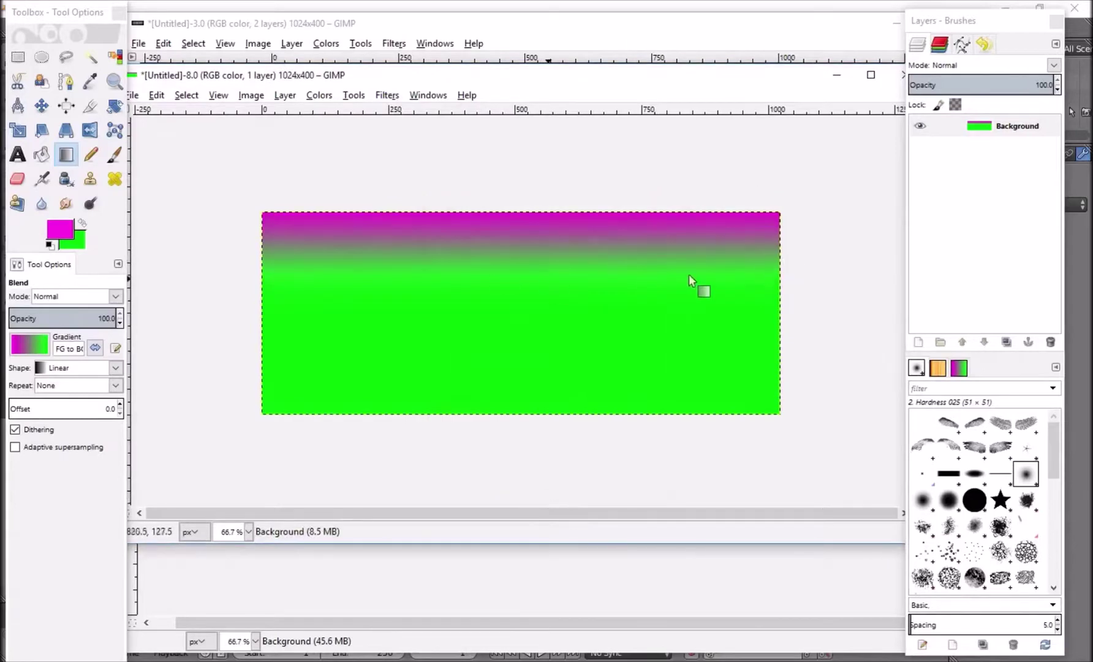
Export the gradient image to the Northern lights folder as Tut Color.jpg at JPEG quality 90
drag(525, 85, 614, 77)
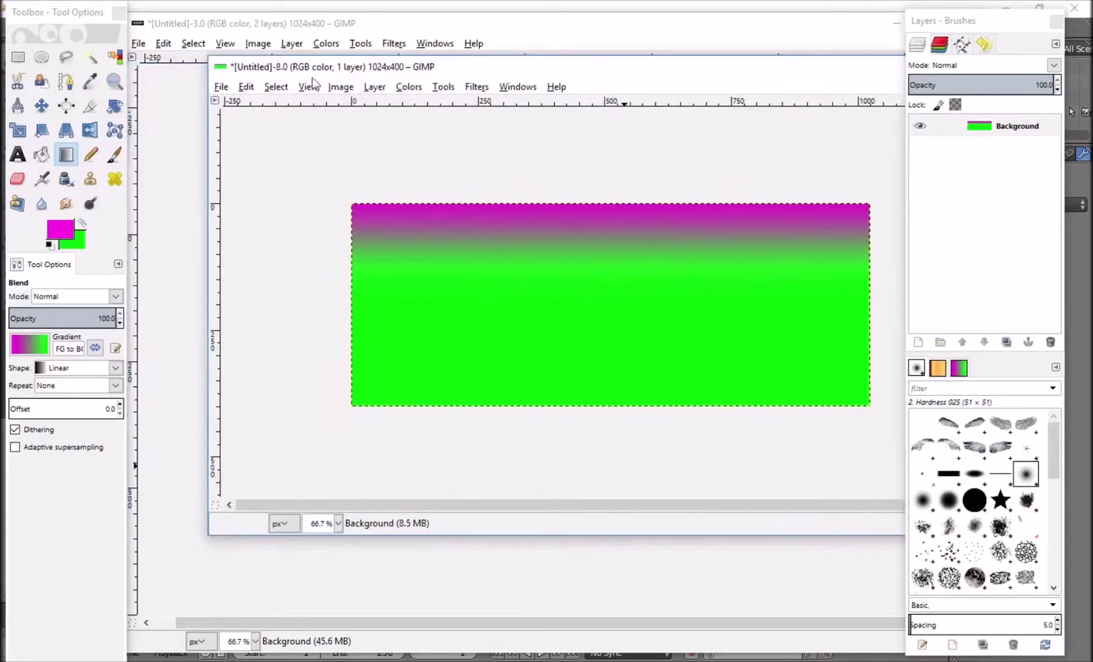
click(222, 91)
click(265, 305)
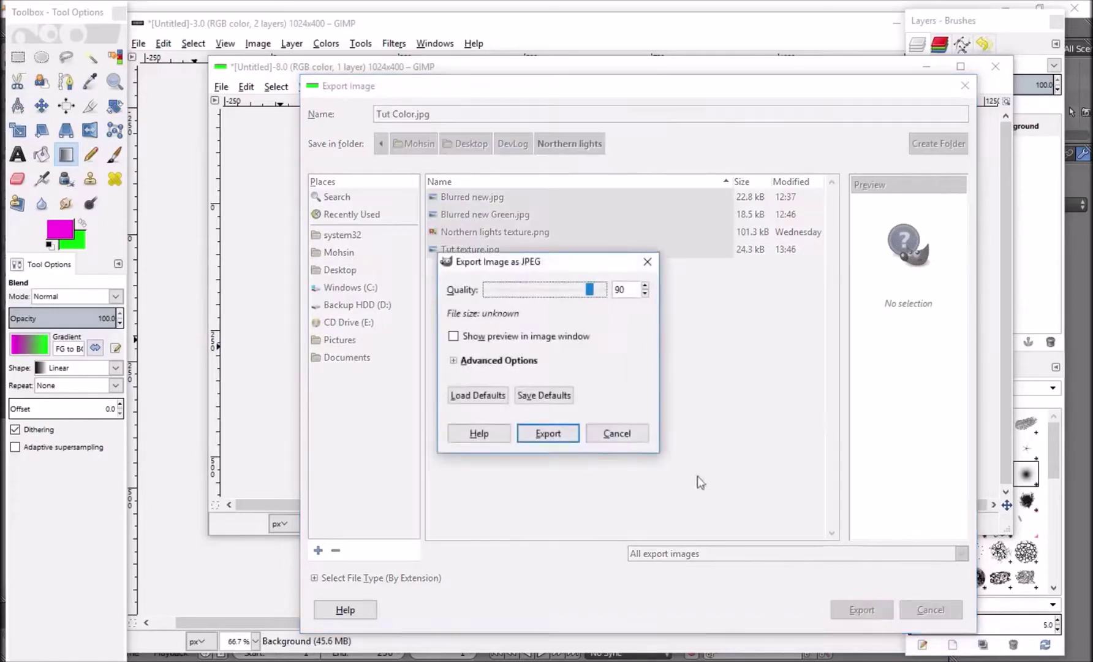
click(563, 426)
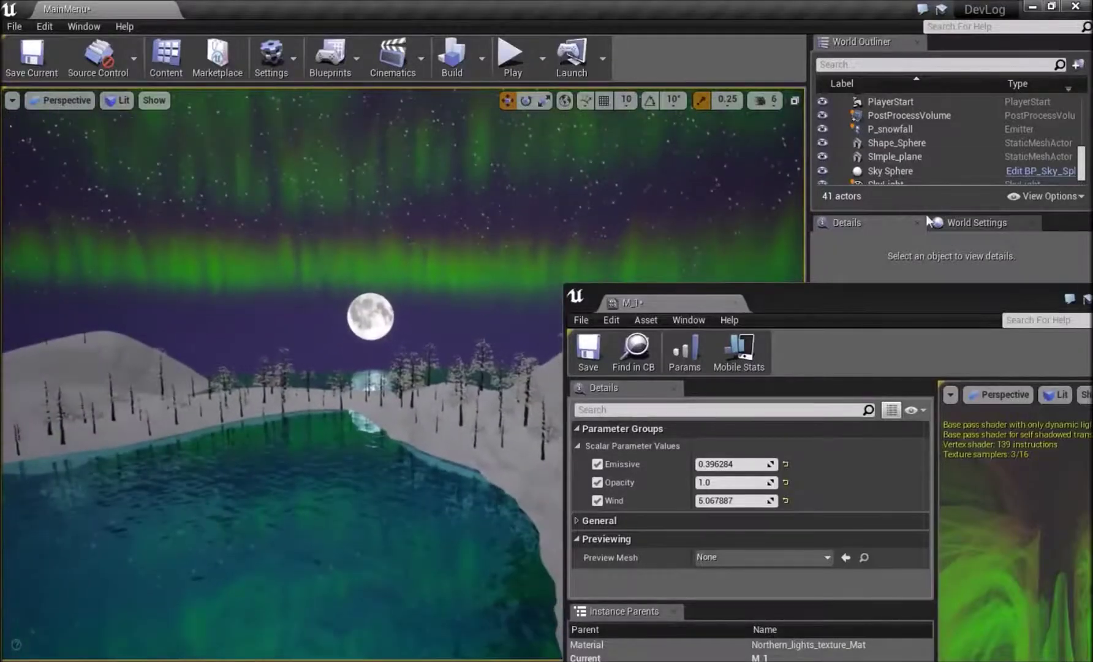
In Unreal Engine, create a folder named Tut inside the Northernlights assets folder and open it
click(1092, 299)
drag(986, 338, 659, 57)
right_click(631, 381)
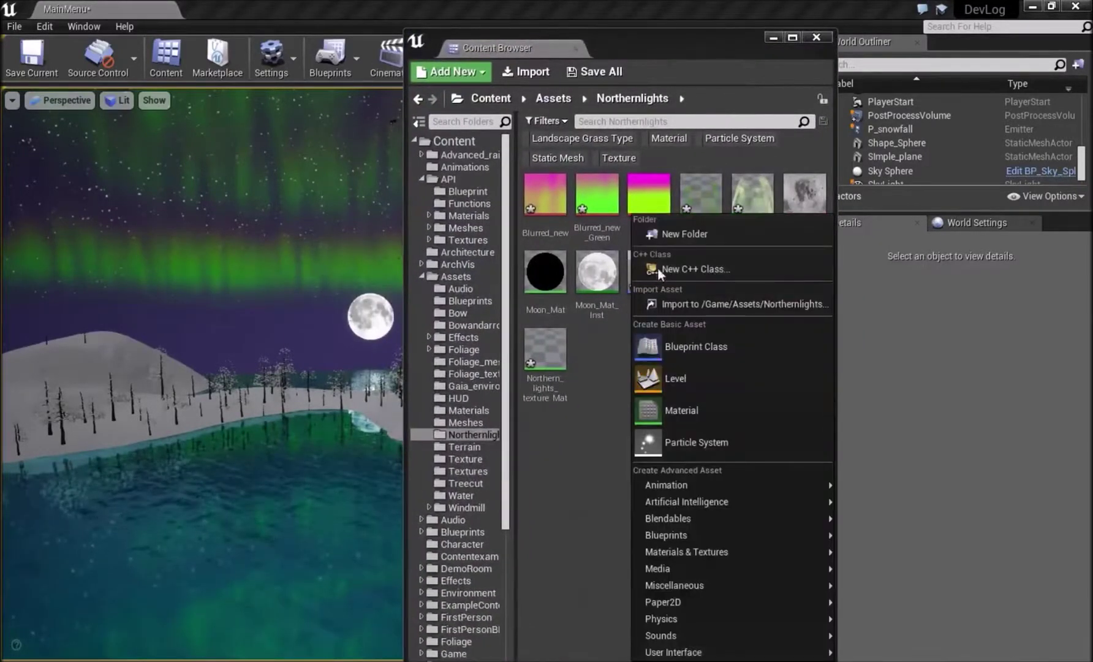
click(673, 236)
text(Tut)
key(Return)
double_click(590, 378)
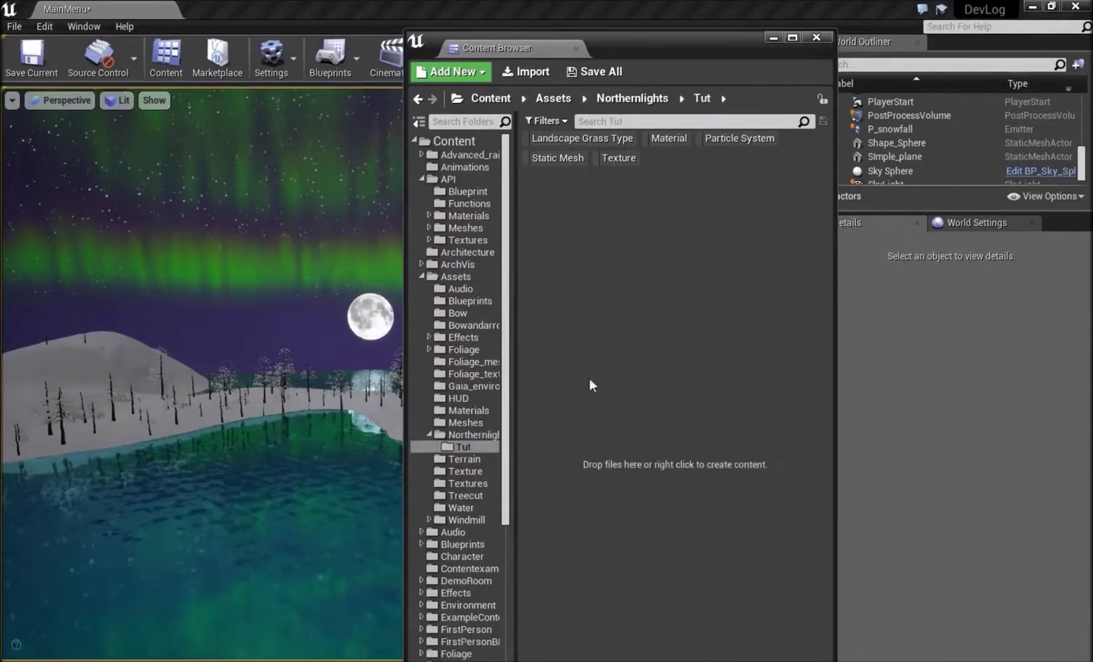
Import Tut northern lights plane.fbx, Tut Color and Tut texture into the Tut folder with the default FBX options
click(526, 71)
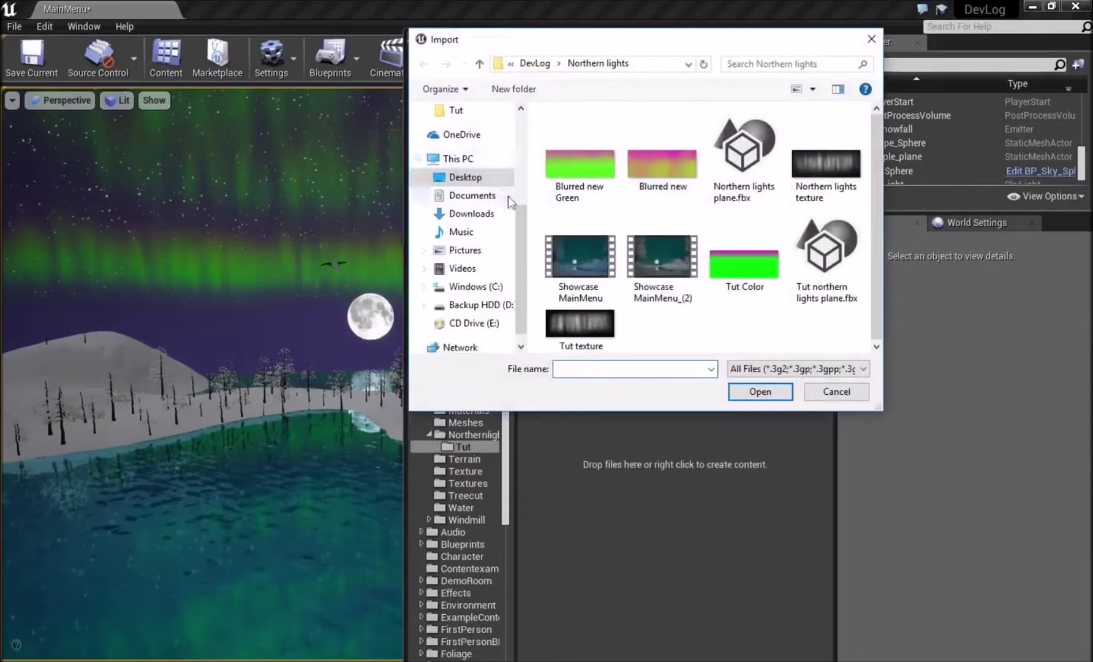
click(825, 252)
ctrl+click(735, 277)
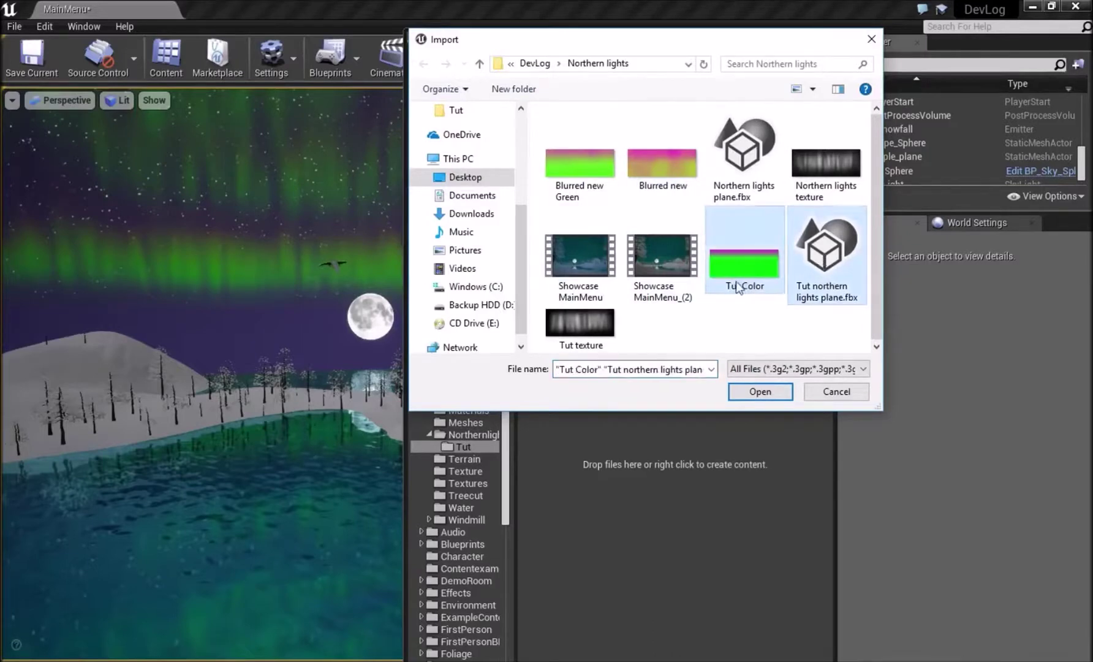
ctrl+click(593, 338)
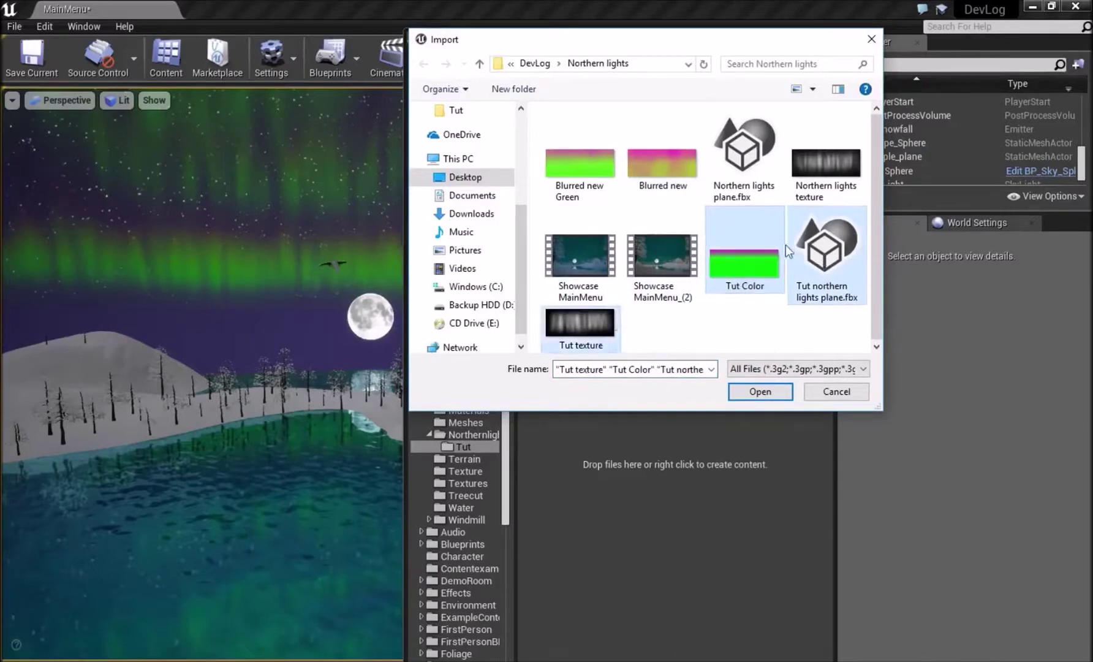
click(753, 390)
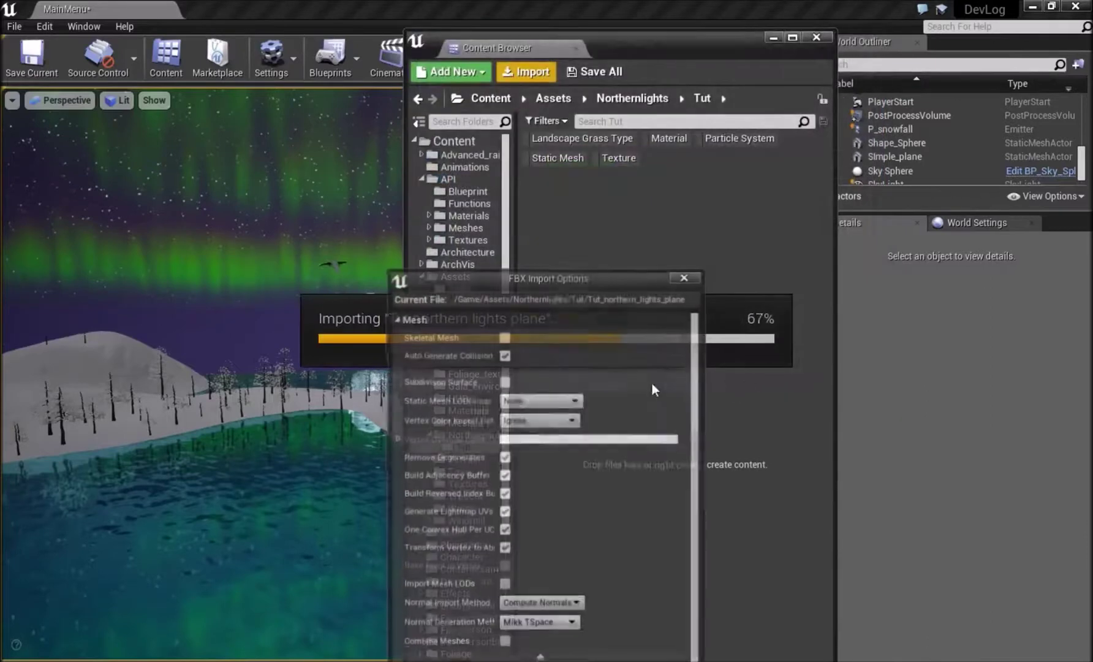
drag(596, 283, 583, 237)
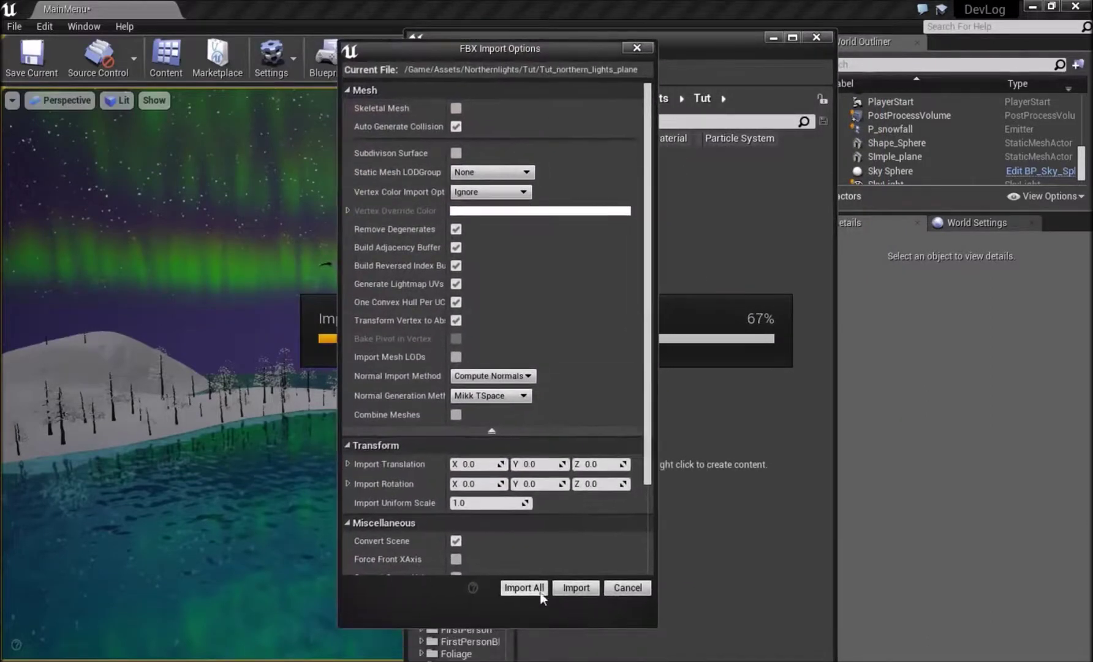
click(575, 592)
Open the Tut_northern_lights_plane mesh in its editor, look it over, and move the editor window aside
drag(378, 241, 732, 314)
double_click(602, 207)
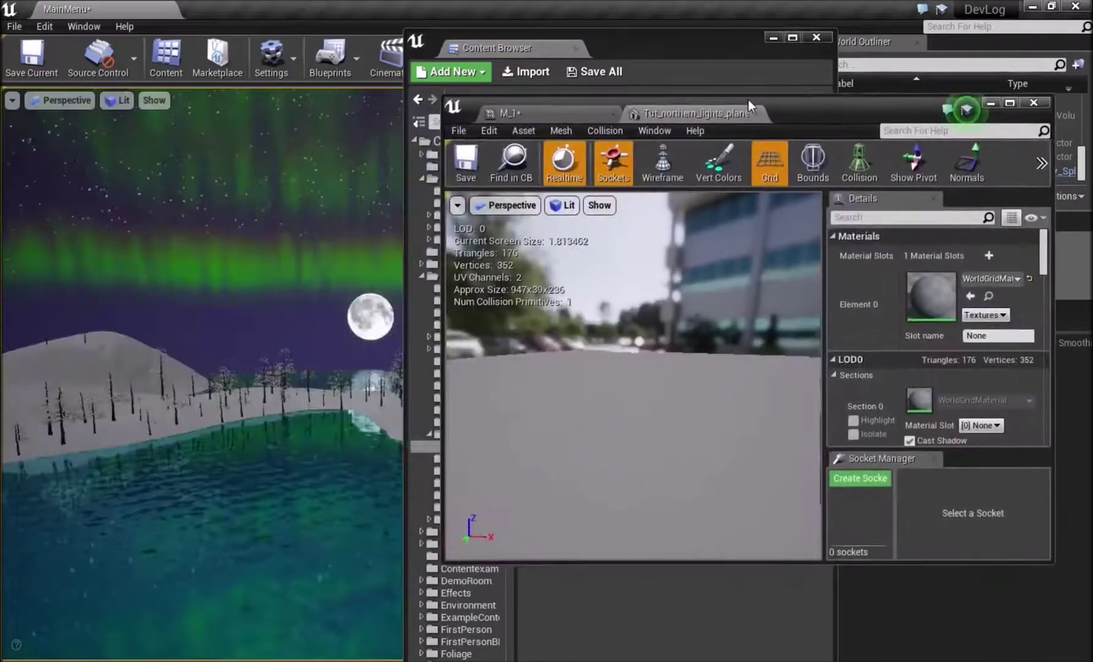
drag(634, 377, 589, 300)
drag(876, 122, 849, 256)
Assign the M_2 material from the Northernlights folder to the mesh's Element 0 slot and view the result from another angle
click(546, 101)
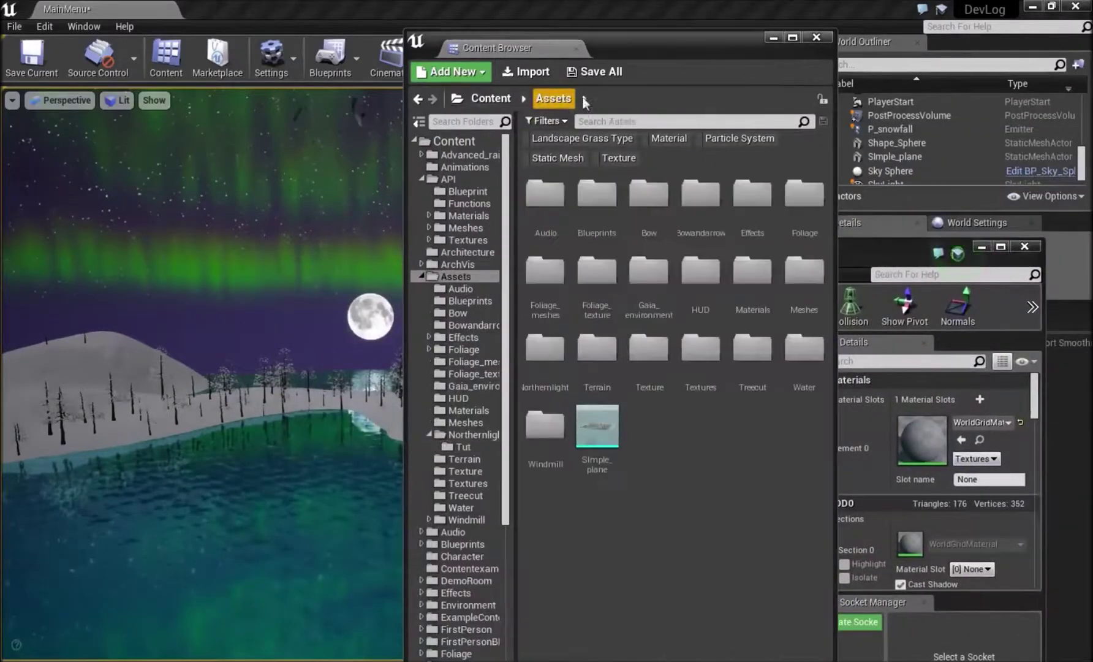
drag(653, 35, 416, 41)
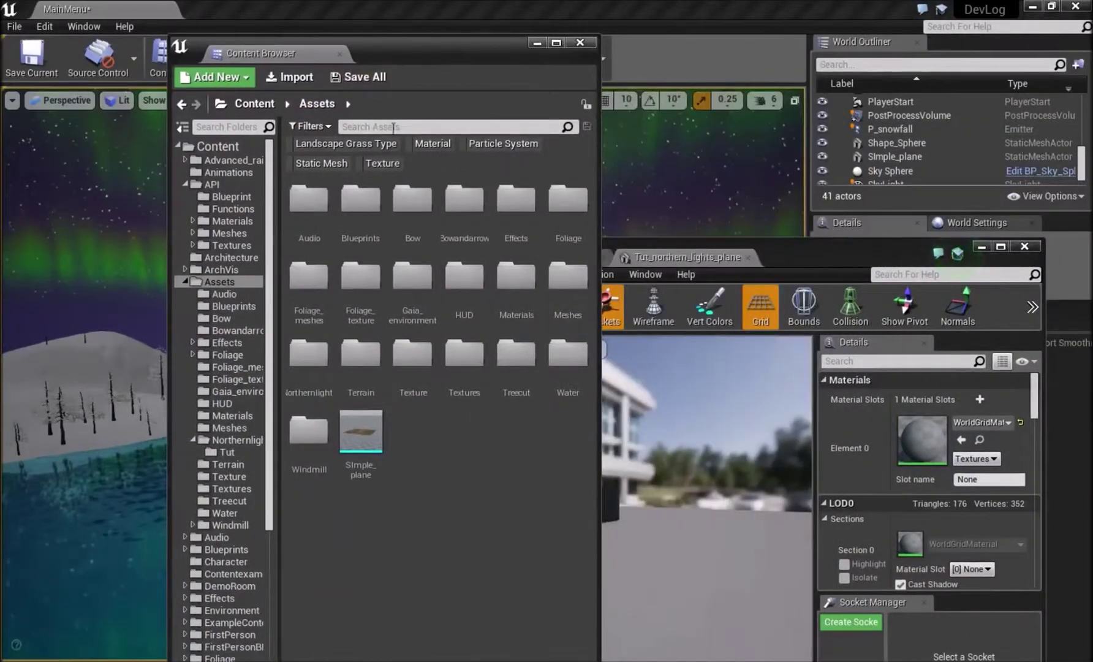
click(236, 440)
drag(568, 203, 919, 441)
drag(815, 260, 841, 146)
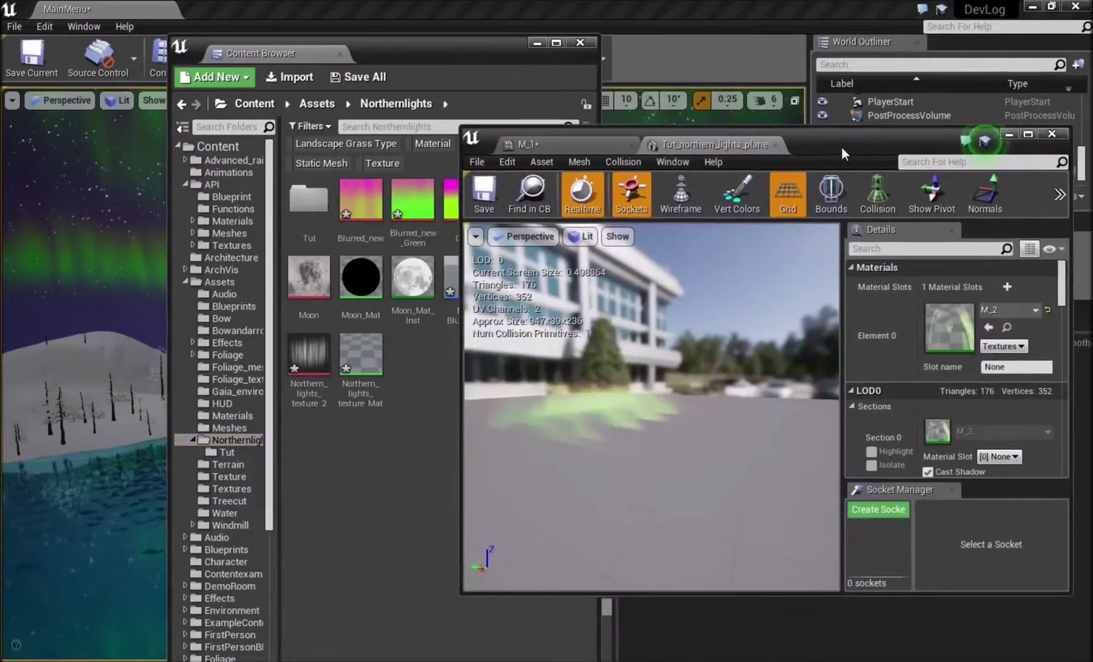
drag(659, 370, 484, 389)
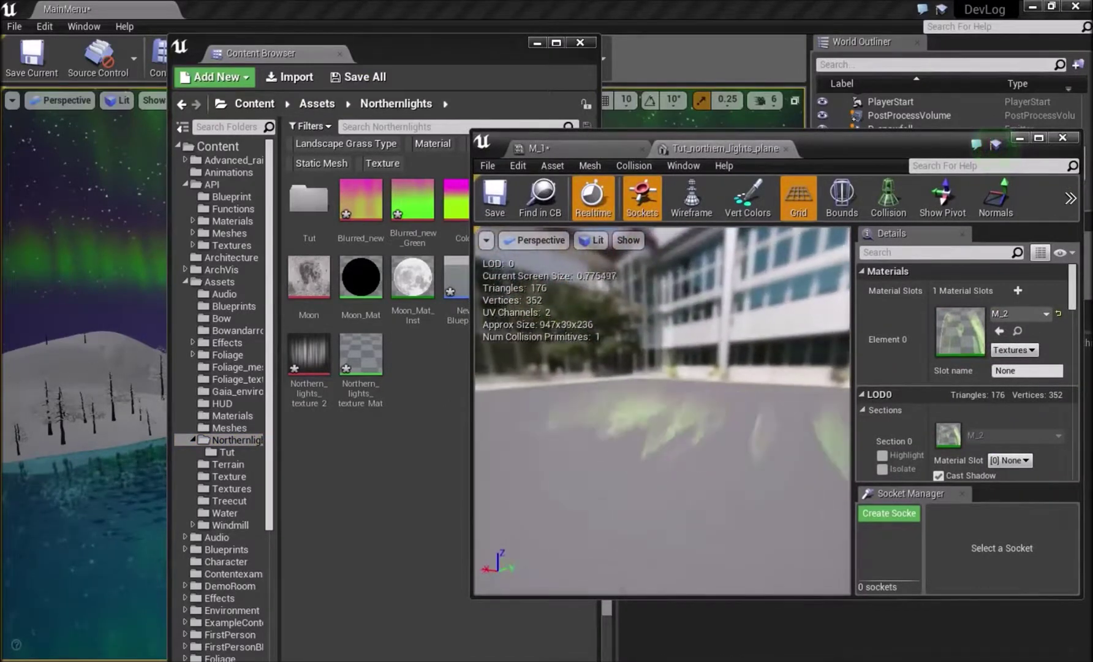
Create the material Tut_Color_Mat from the Tut_Color texture in the Tut folder and open it for editing
scroll(711, 457, up, 3)
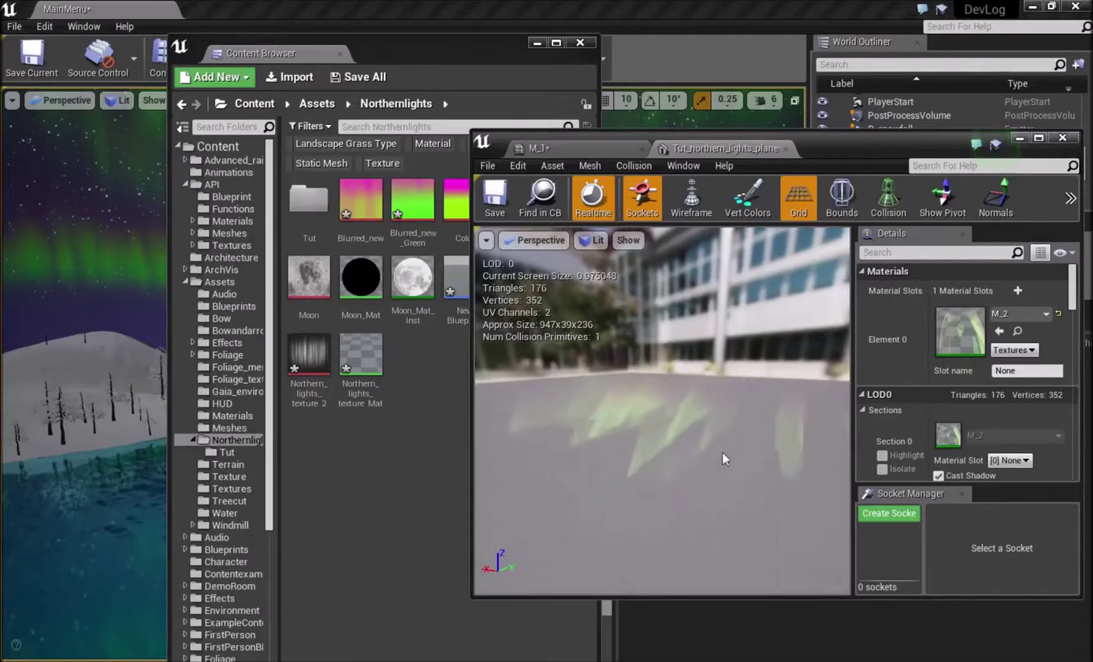
drag(704, 427, 478, 439)
click(409, 390)
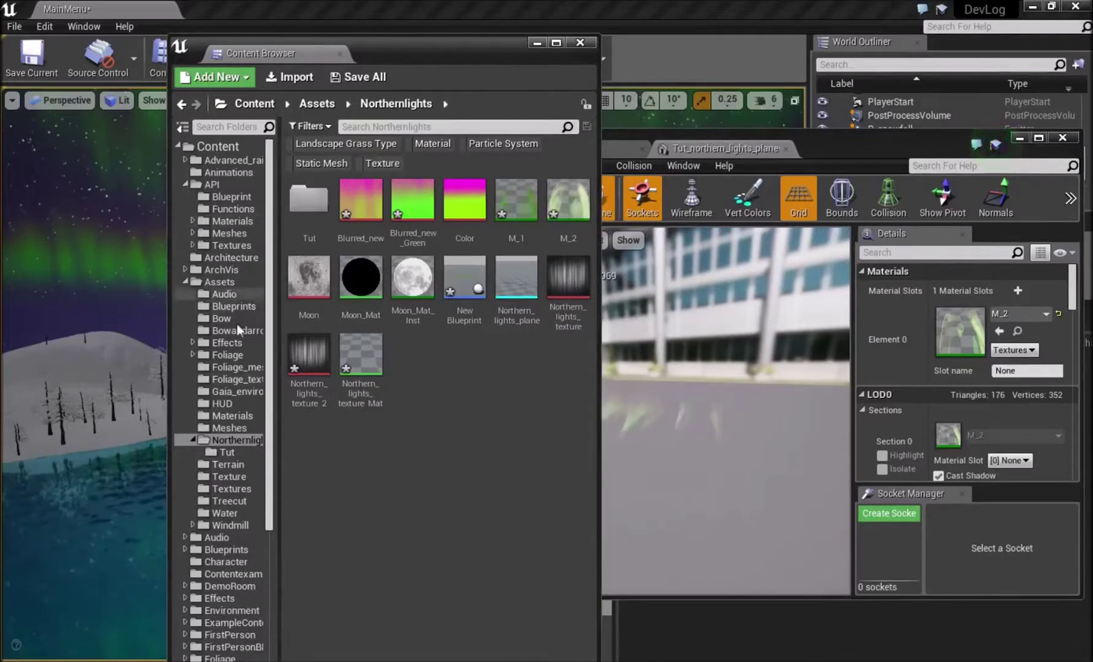
double_click(306, 212)
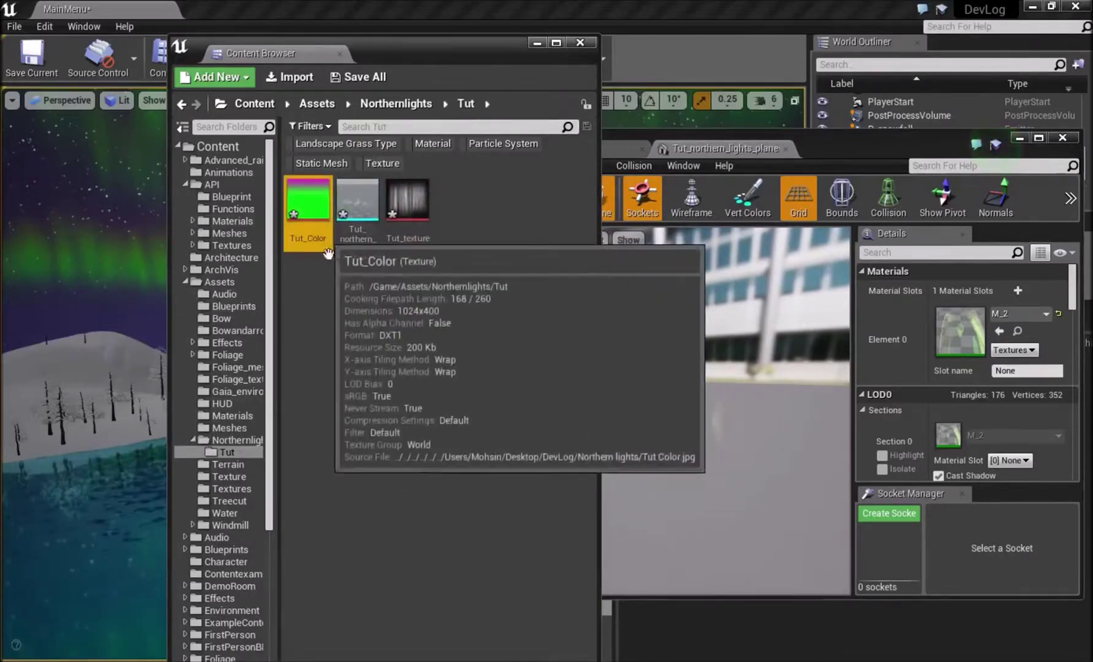
right_click(302, 197)
mouse_move(336, 252)
click(347, 217)
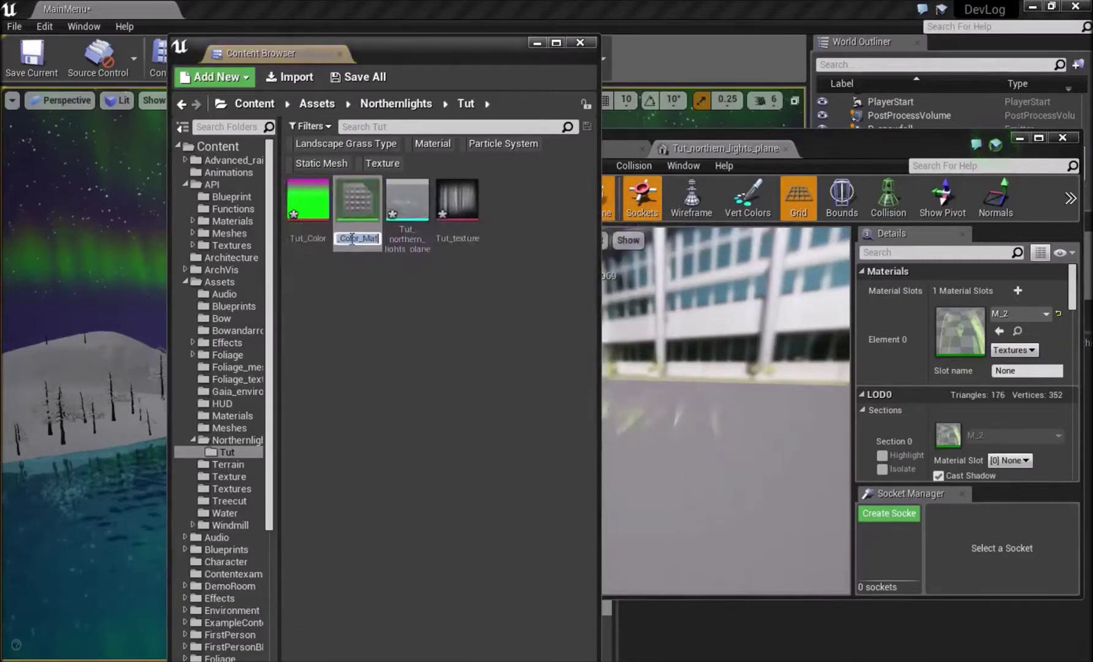
key(Return)
double_click(357, 199)
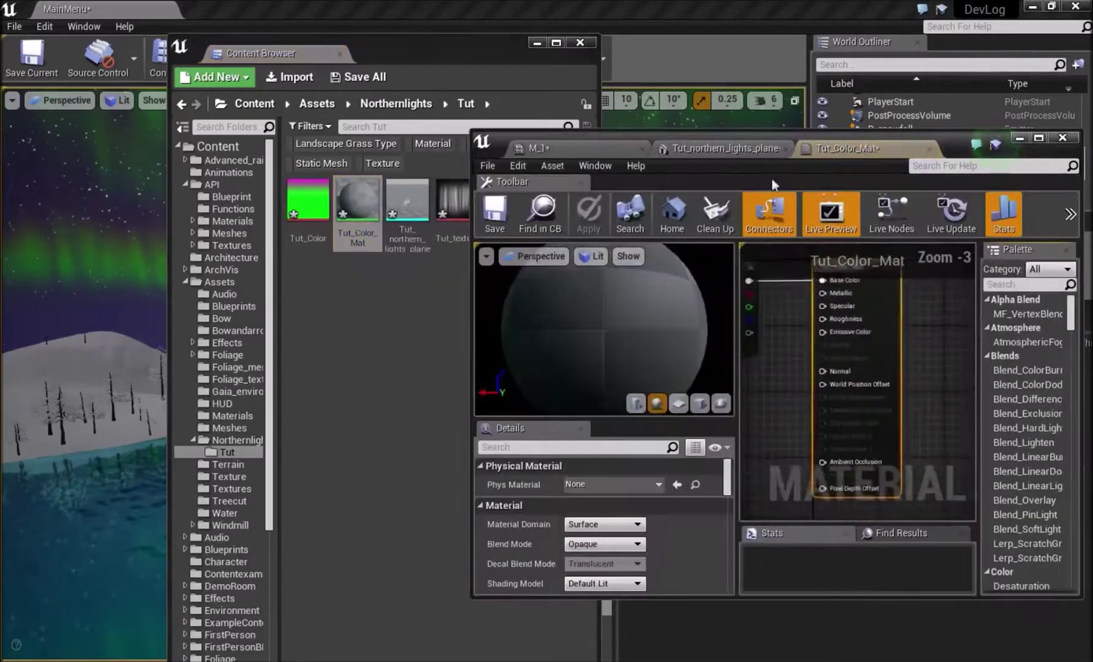
Add the Tut_texture streak image to the material graph as a Texture Sample and place both texture nodes away from the result node
drag(468, 206, 774, 405)
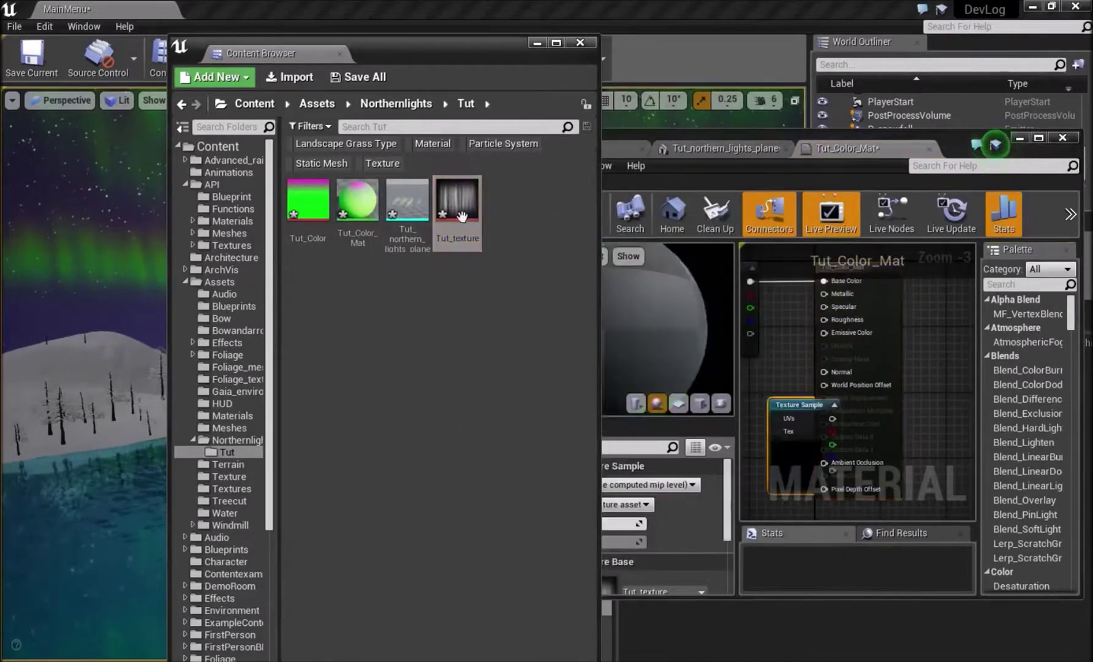
click(1040, 137)
scroll(708, 362, up, 1)
scroll(708, 361, up, 1)
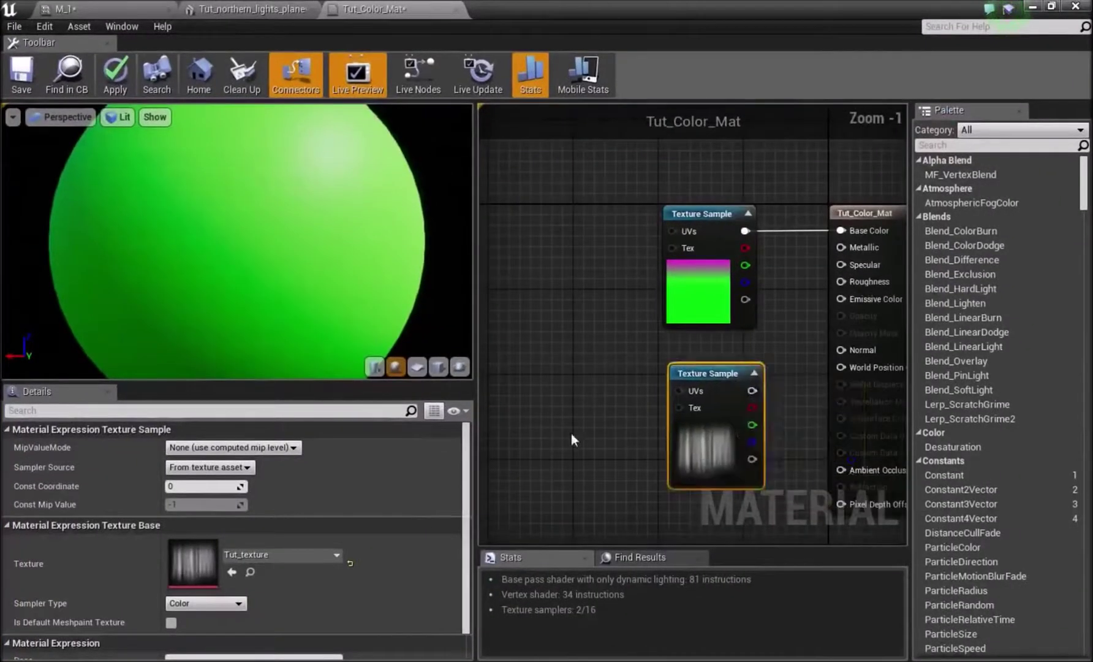
drag(762, 459, 525, 407)
drag(705, 269, 546, 176)
Set the material's blend mode to Translucent and shading model to Two Sided Foliage, and enable Two Sided
click(853, 212)
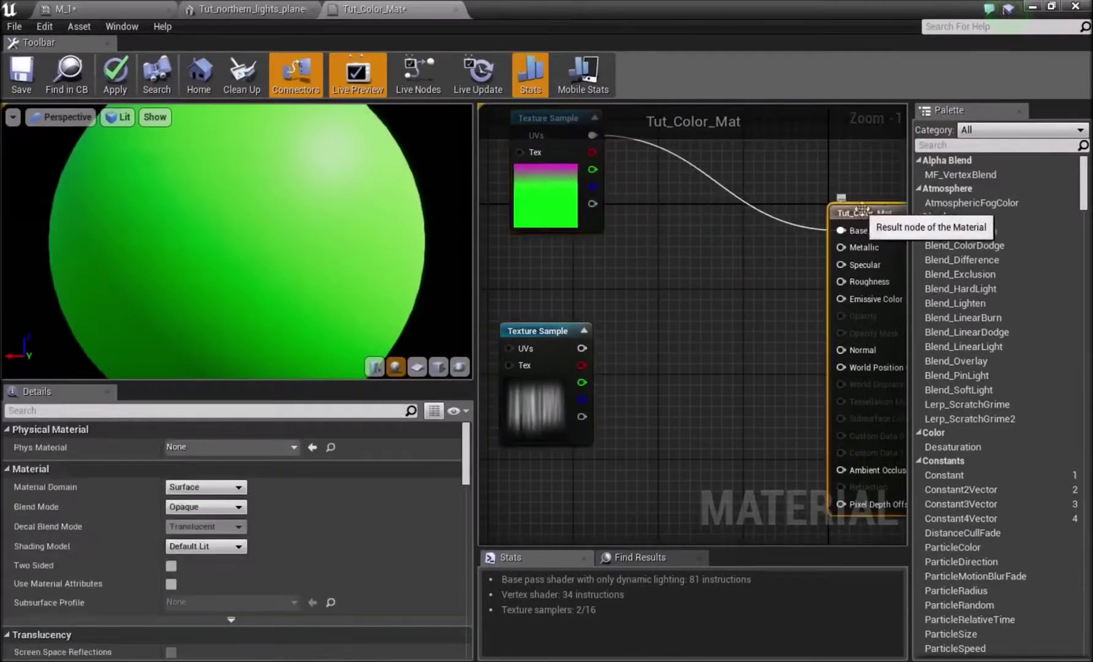
click(201, 506)
click(196, 539)
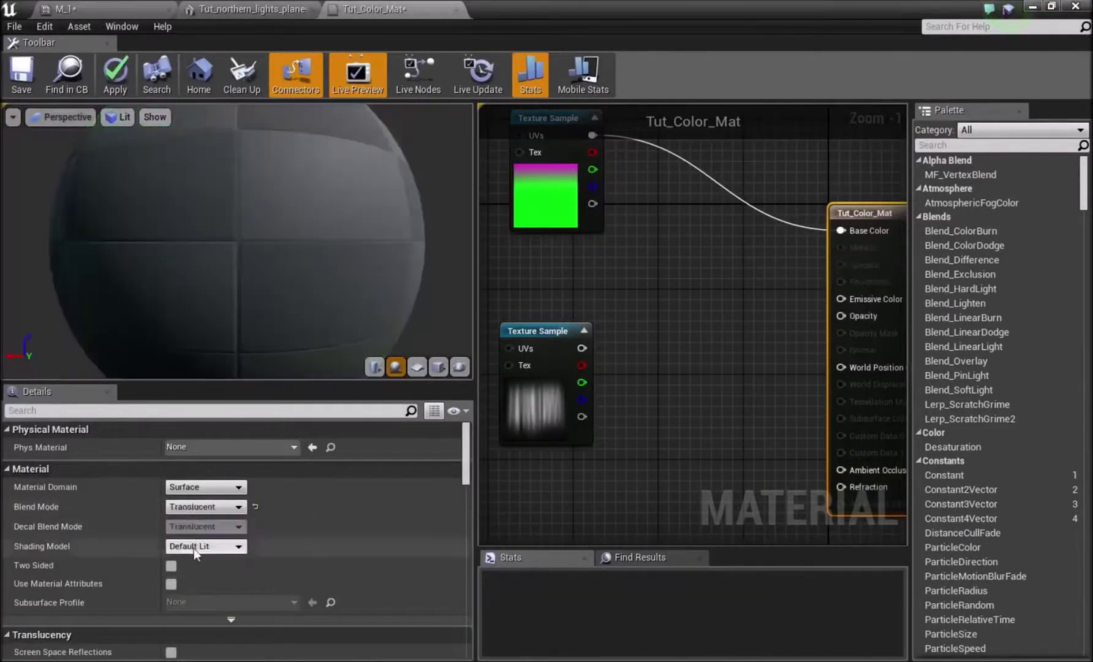
click(182, 550)
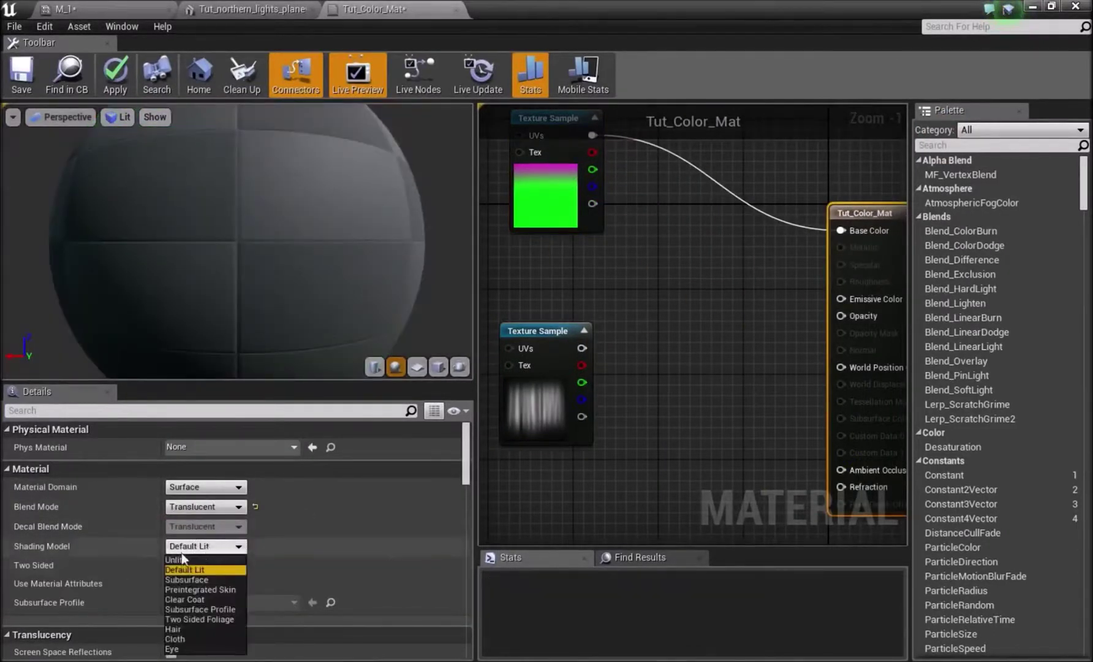
click(213, 618)
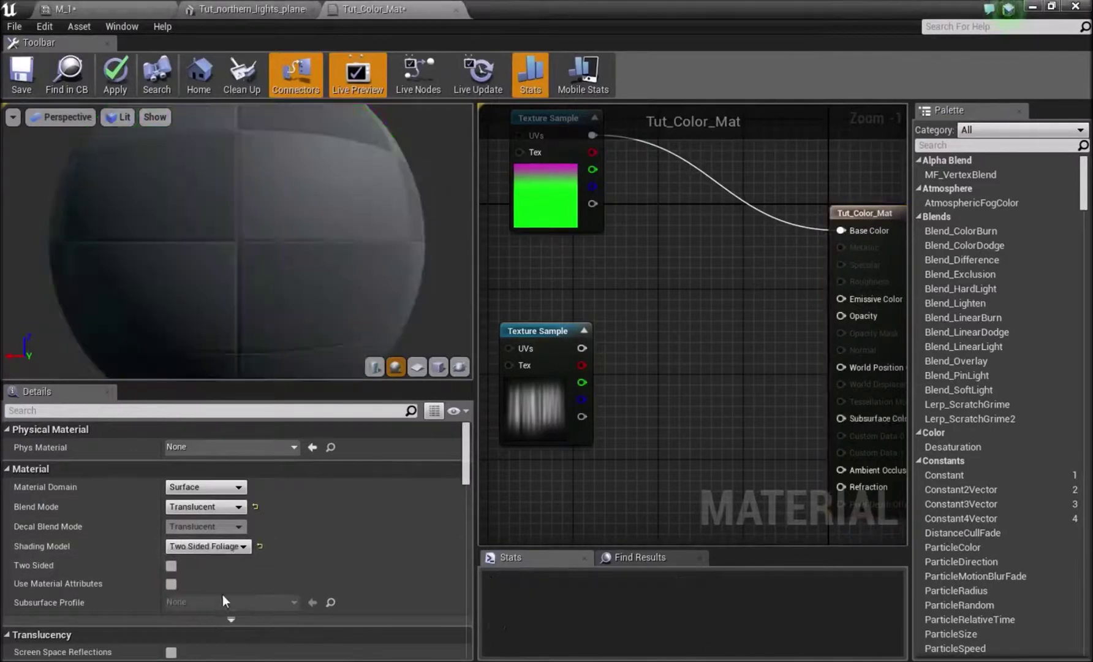
click(168, 568)
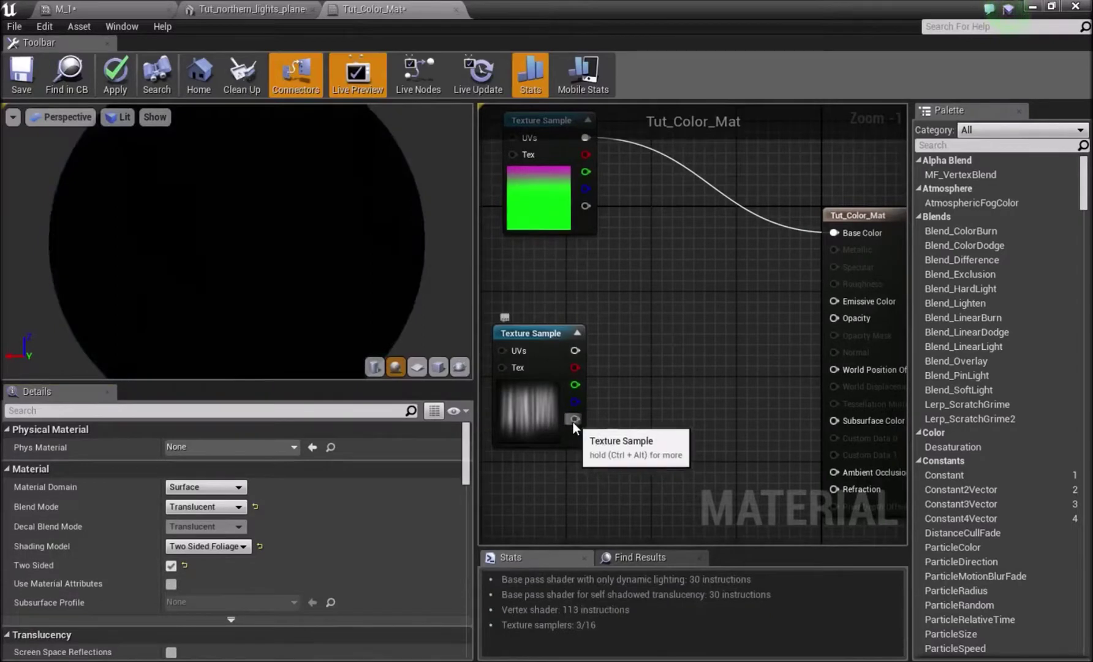
Add two Multiply nodes, feeding the gradient texture through one to Base Color and the streak texture through the other to Opacity
click(544, 410)
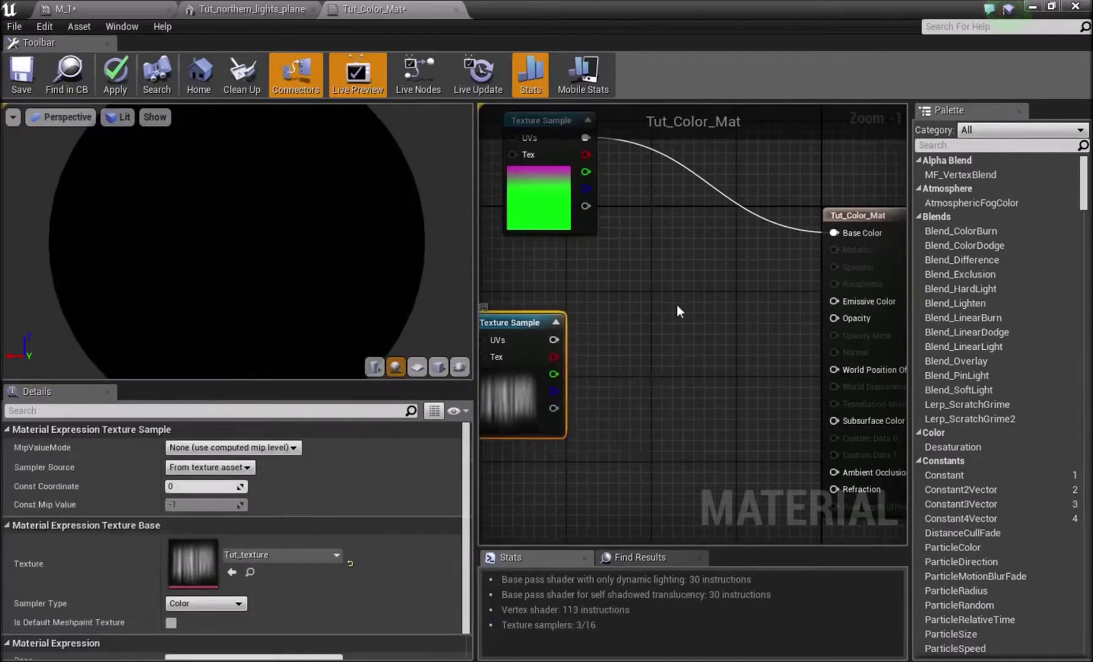
click(677, 303)
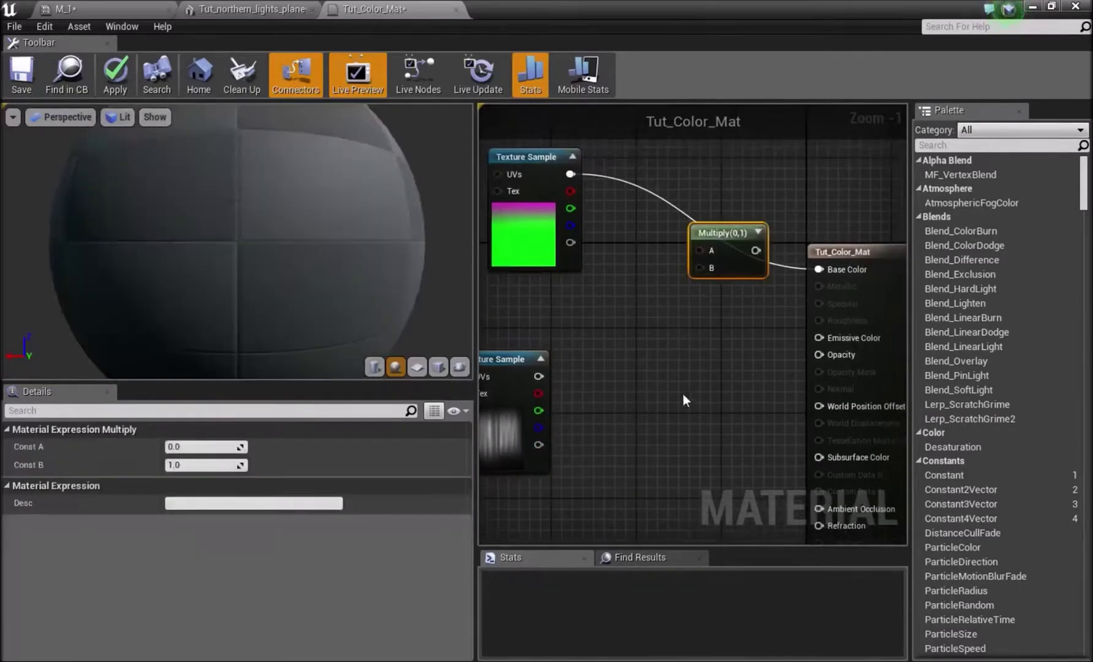
key(m)
click(683, 394)
drag(714, 234, 672, 222)
drag(571, 174, 657, 240)
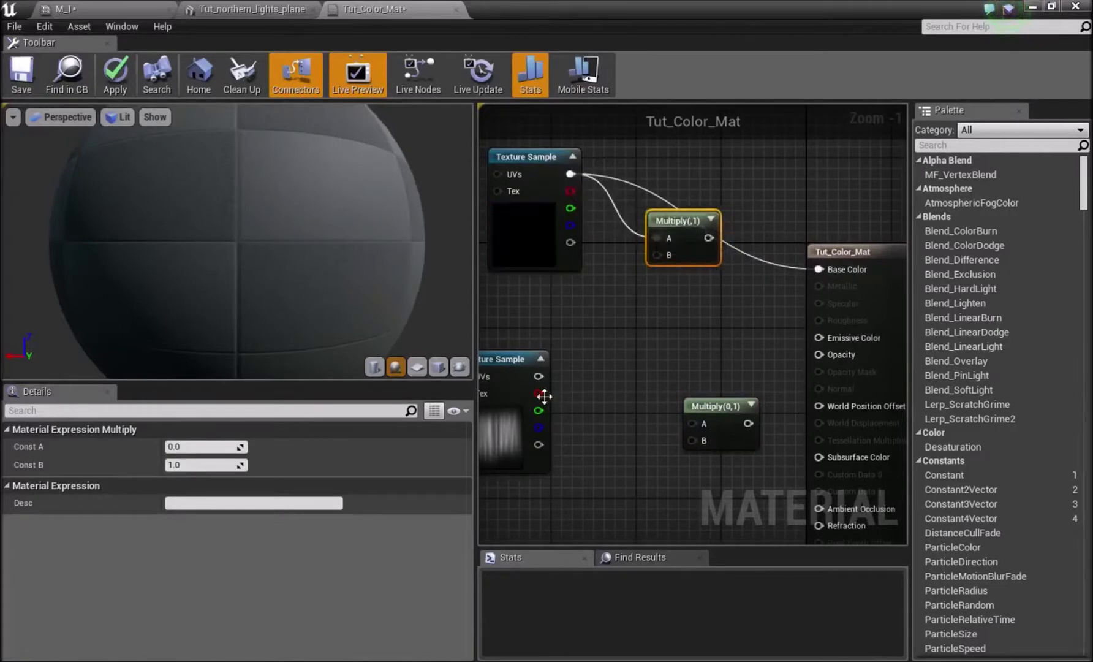
drag(539, 376, 820, 354)
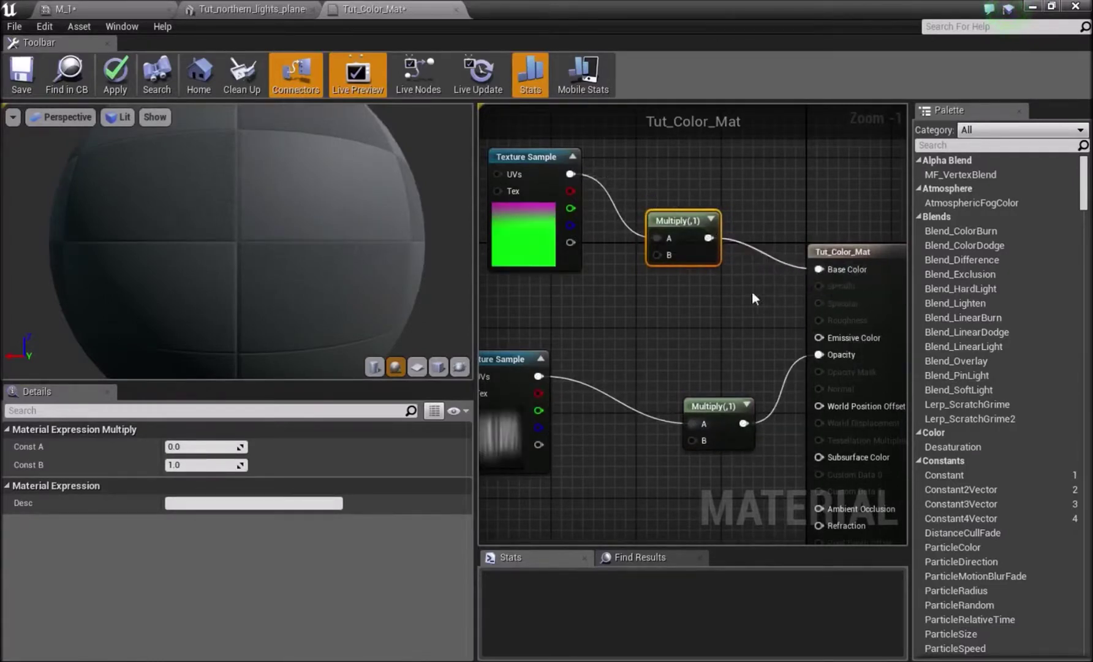
Route the gradient's Multiply output to Emissive Color instead of Base Color and rearrange the nodes
drag(792, 283, 842, 248)
drag(757, 204, 869, 303)
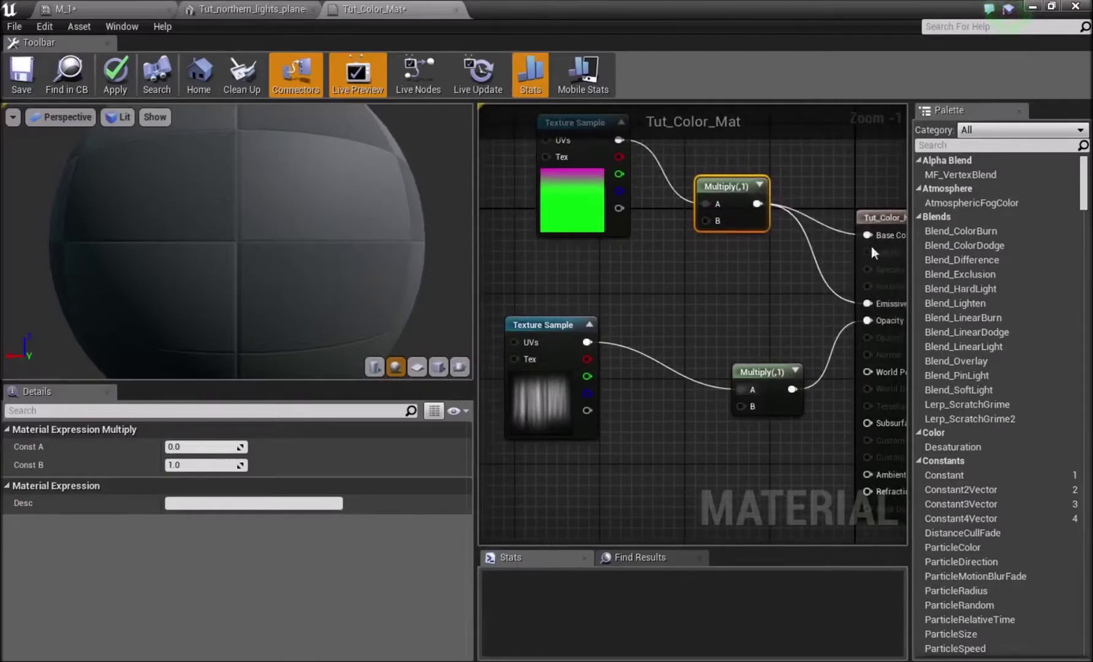
drag(576, 123, 517, 133)
drag(736, 187, 757, 222)
drag(652, 259, 684, 249)
Add two scalar parameters and connect one to the B input of each Multiply node
key(s)
click(605, 250)
drag(662, 288, 761, 242)
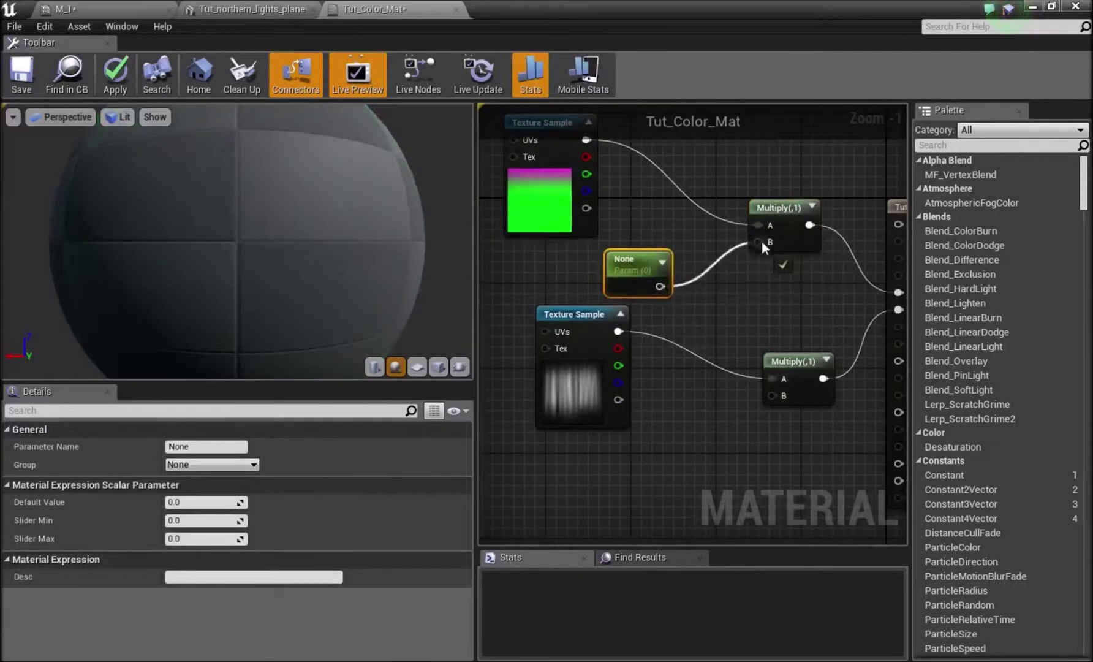
key(s)
click(642, 469)
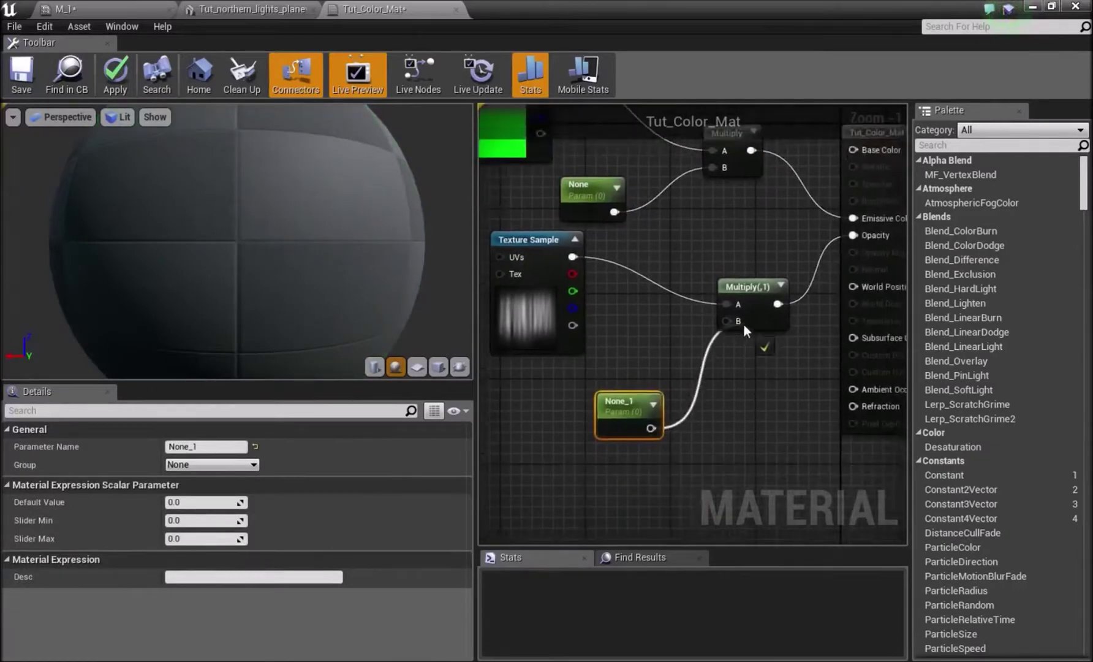
drag(661, 257, 722, 326)
Name the scalar parameter feeding the gradient's Multiply node Emissive
click(629, 261)
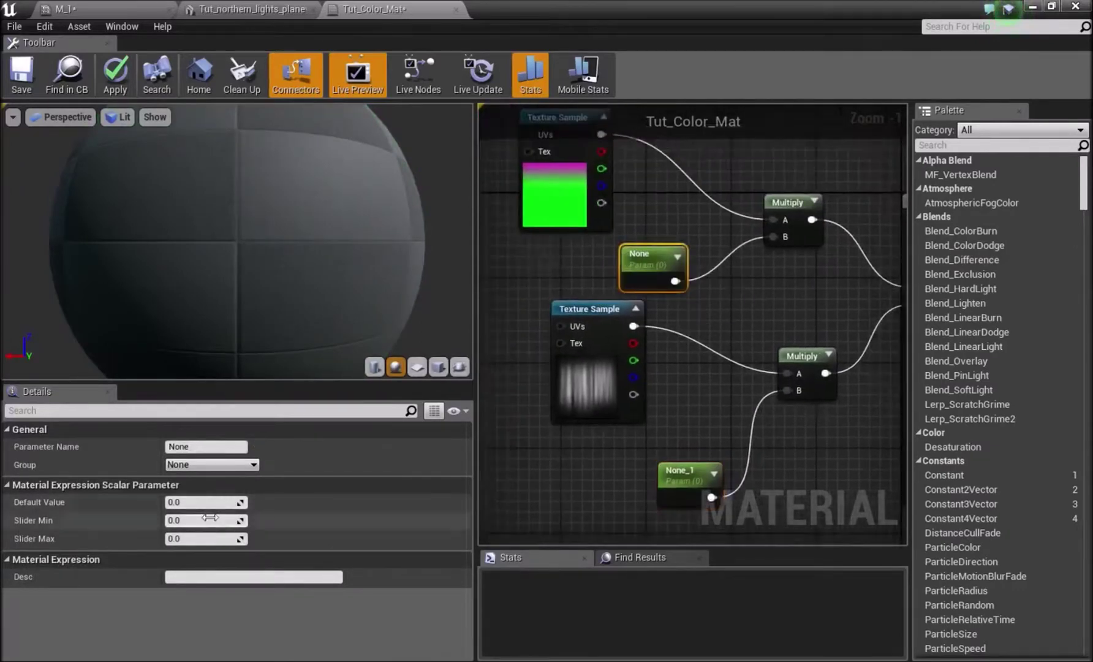
click(195, 447)
text(Emiss)
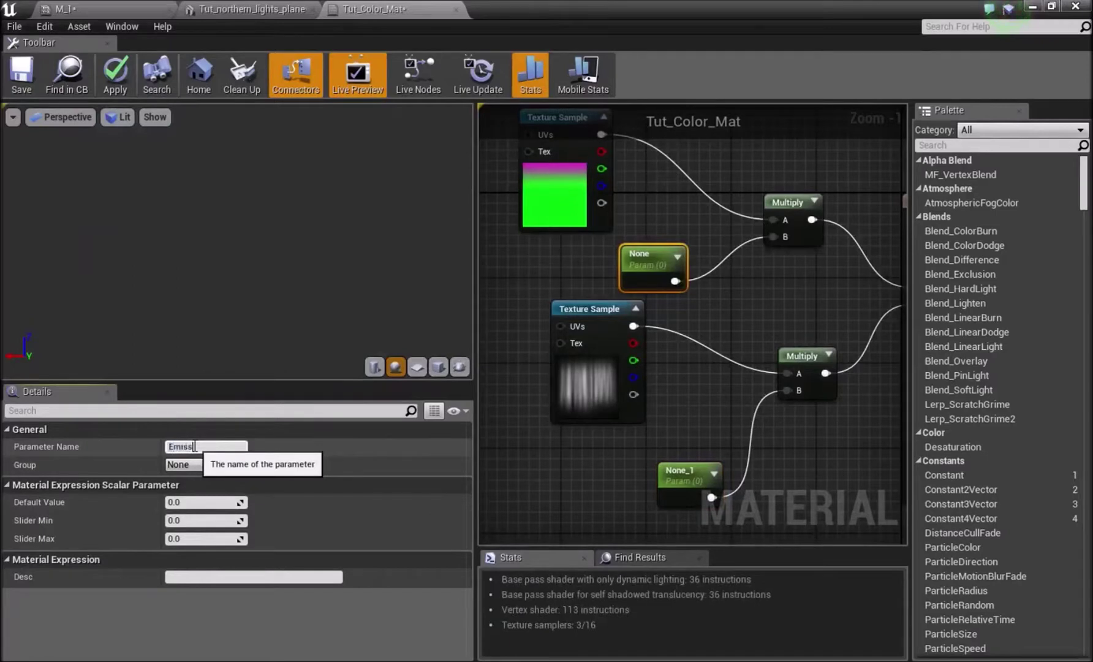
text(ive)
key(Return)
Name the scalar parameter feeding the streak texture's Multiply node Opacity, then select the material result node
drag(824, 263, 711, 277)
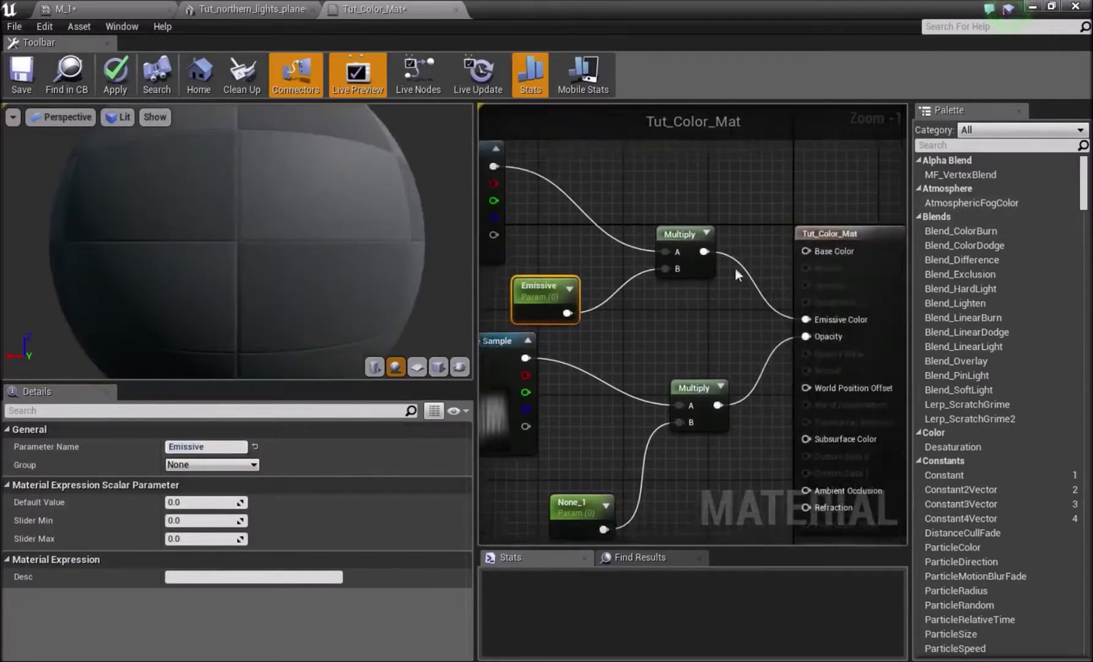
drag(784, 333, 887, 273)
click(680, 443)
click(209, 445)
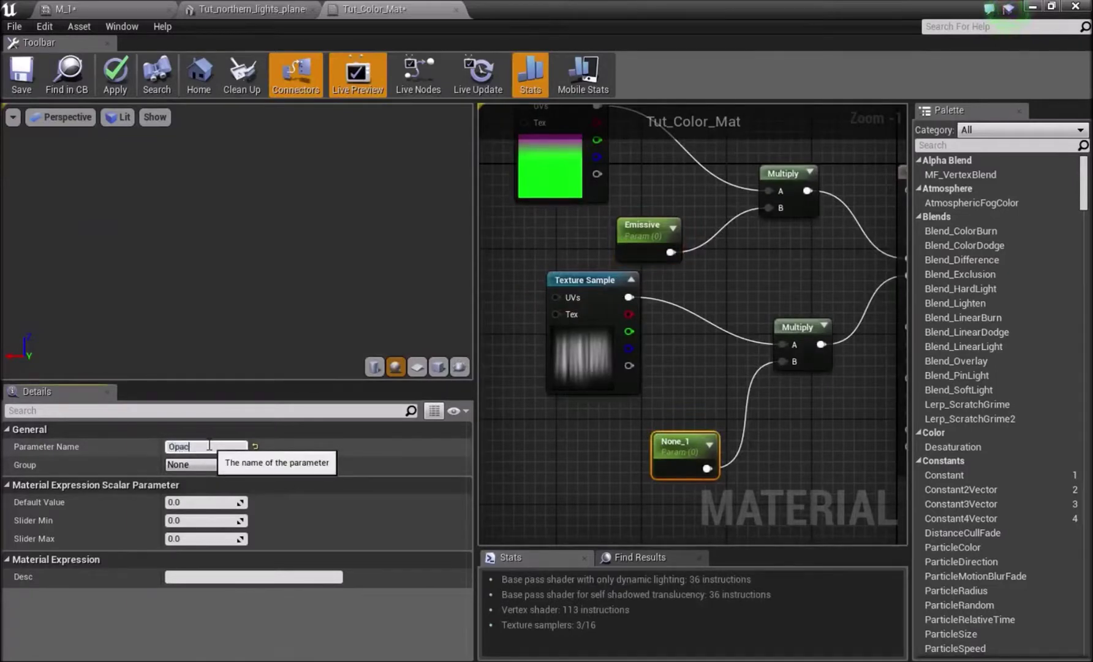
text(Opacity)
key(Return)
drag(724, 366, 613, 352)
click(716, 415)
drag(715, 415, 746, 437)
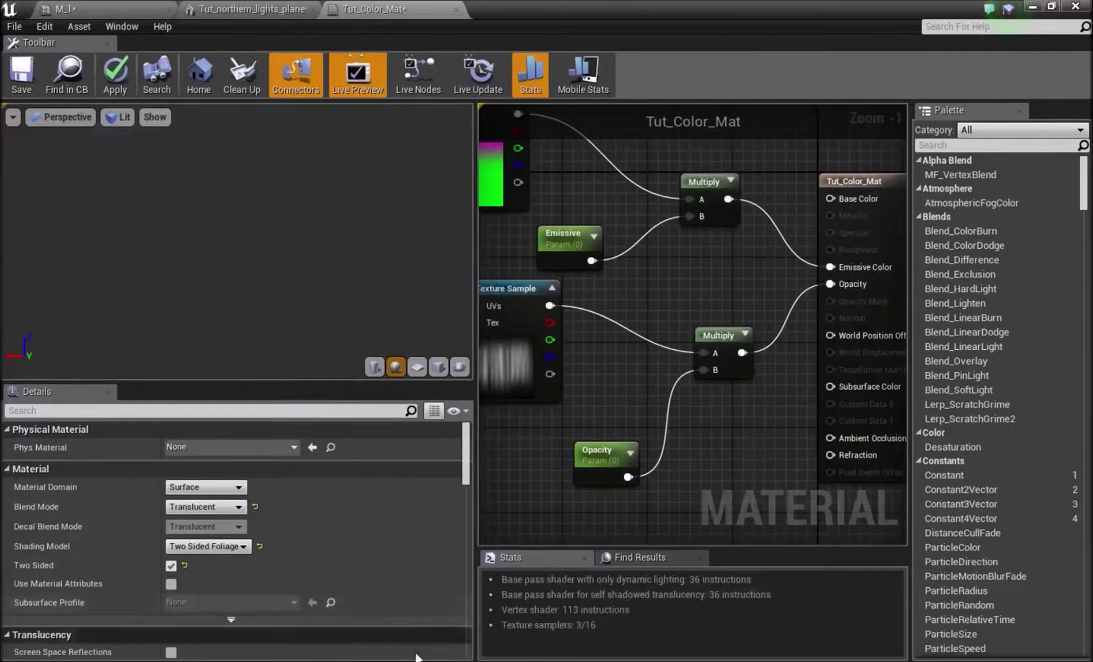
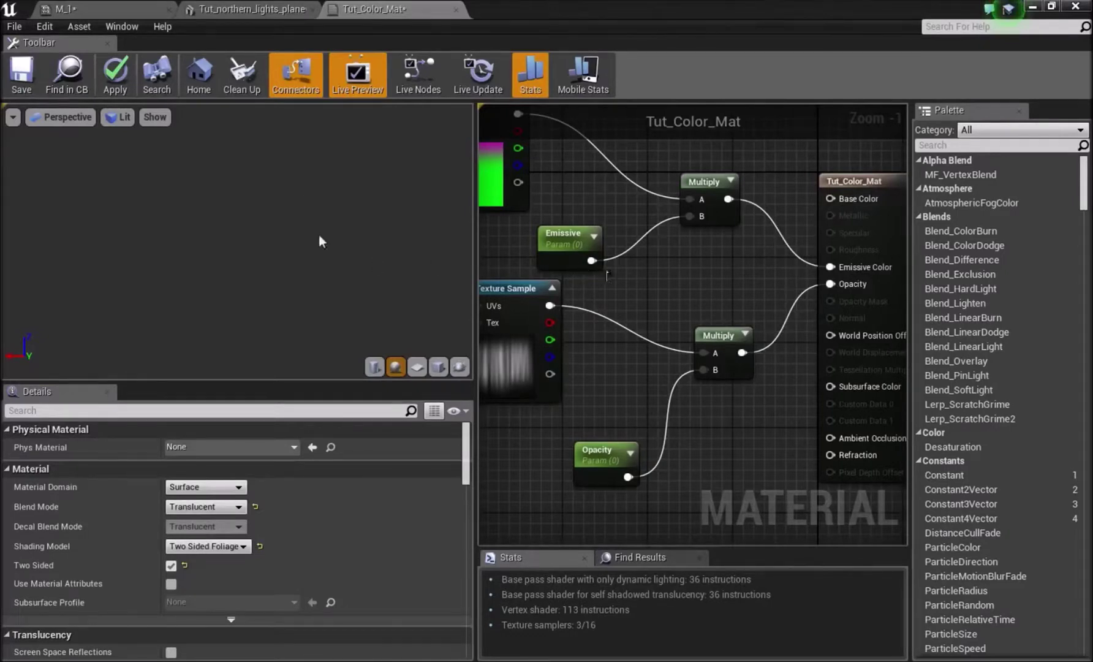
Add a SimpleGrassWind function node below the Opacity parameter and connect its result to World Position Offset
drag(602, 382, 617, 192)
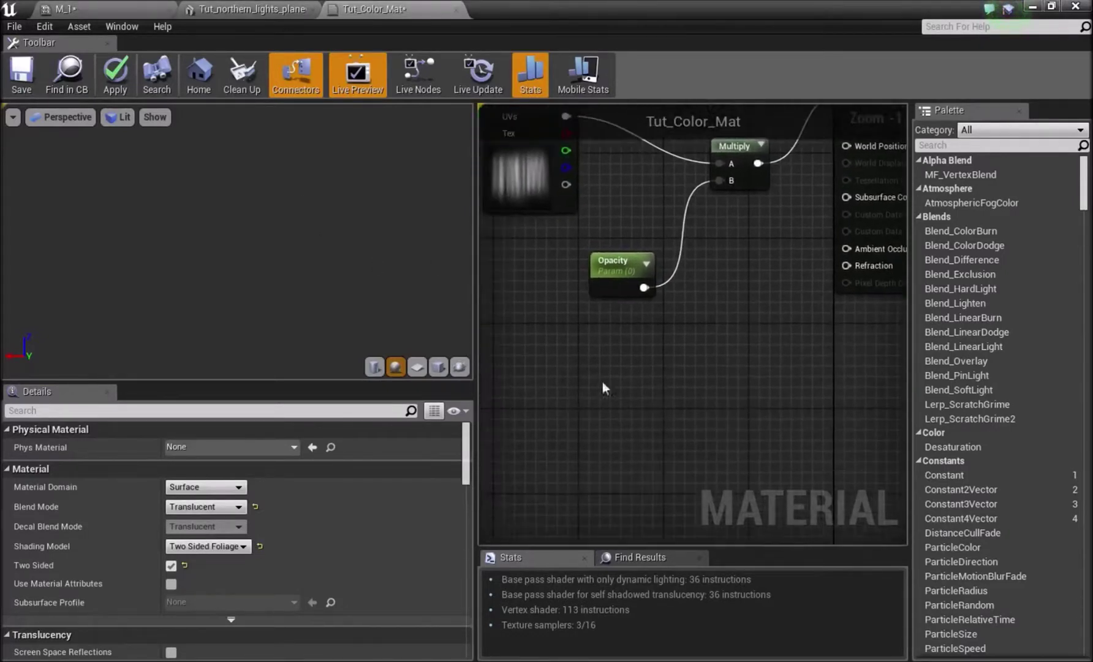
drag(661, 320, 609, 364)
right_click(591, 366)
text(simple)
click(636, 146)
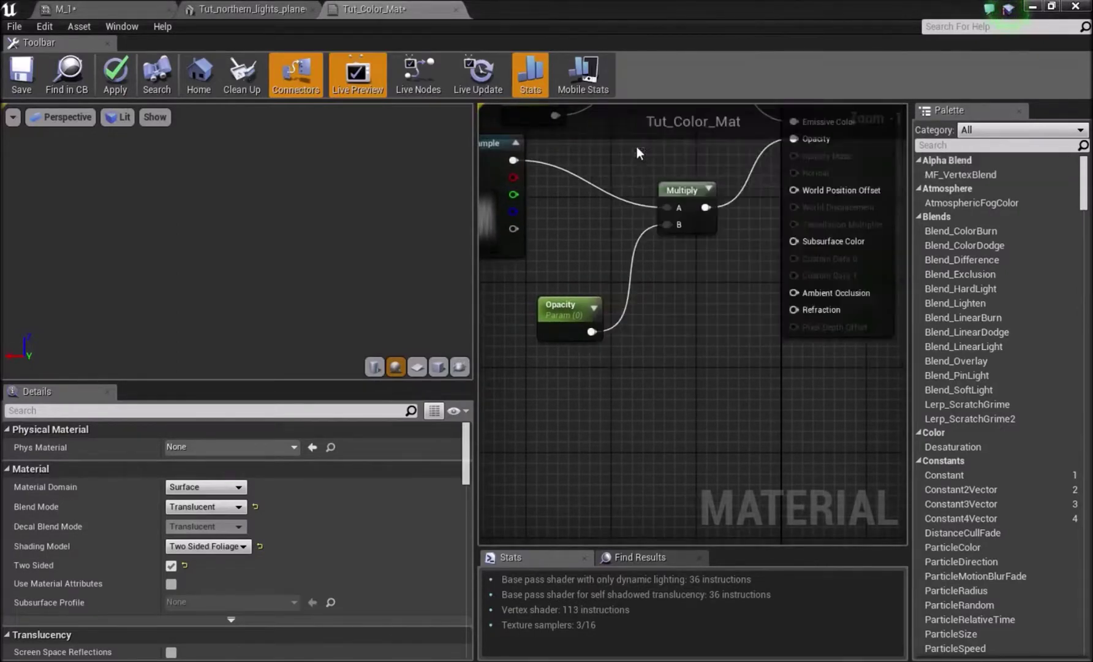
drag(723, 393, 802, 189)
drag(609, 367, 837, 319)
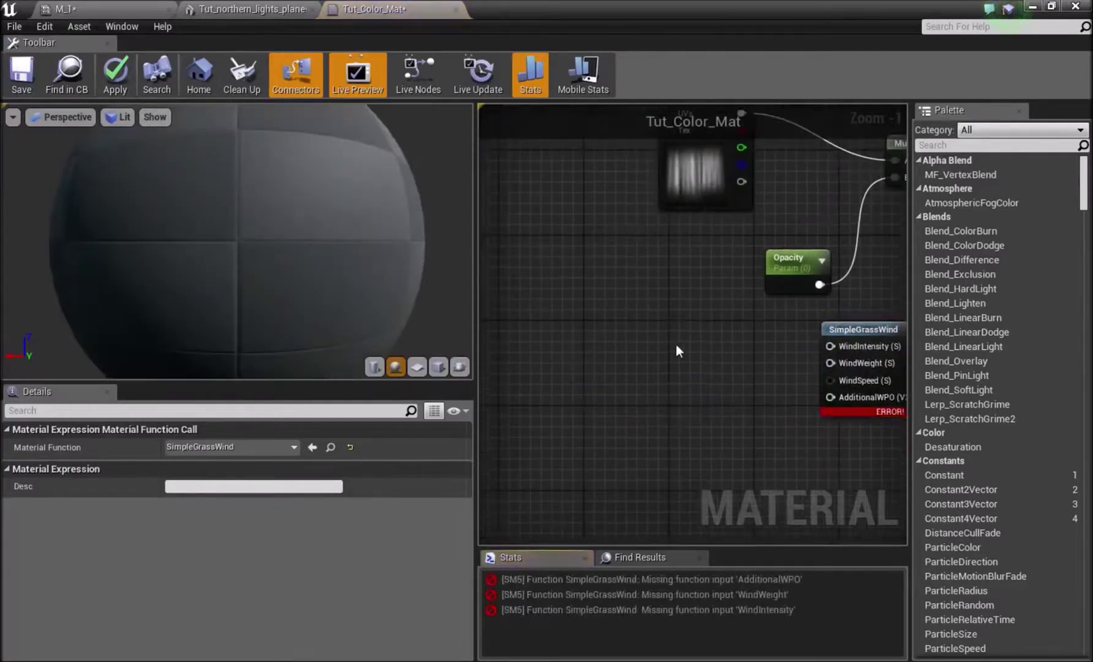
Add a scalar parameter named Wind and connect it to SimpleGrassWind's WindIntensity, WindWeight and AdditionalWPO inputs
click(677, 351)
drag(730, 379, 833, 350)
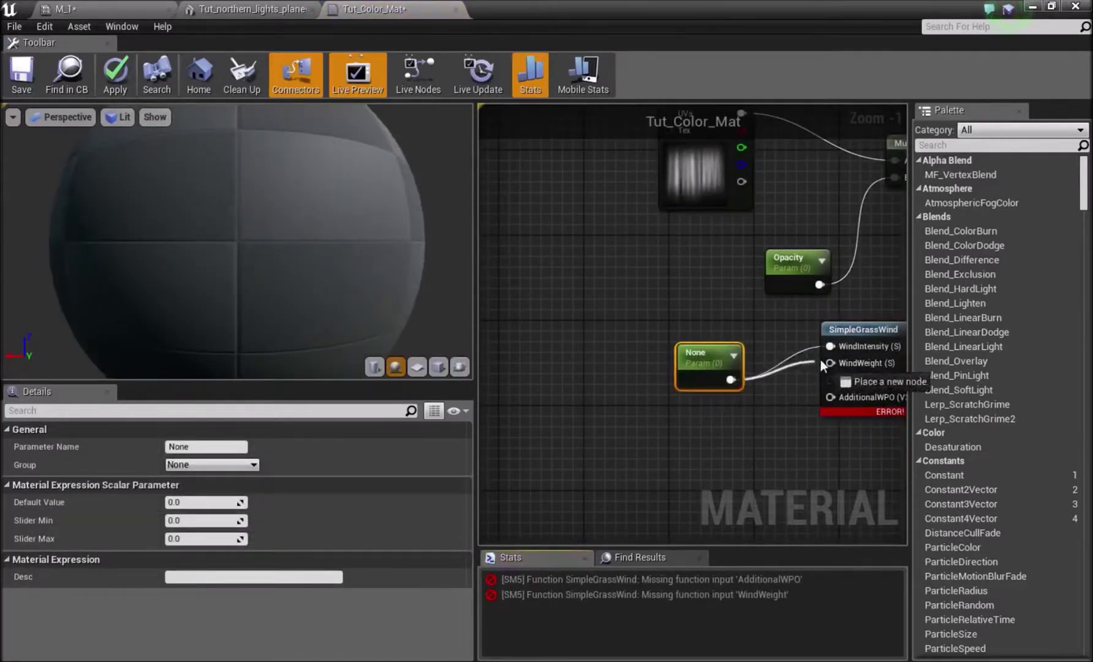
drag(787, 395, 851, 398)
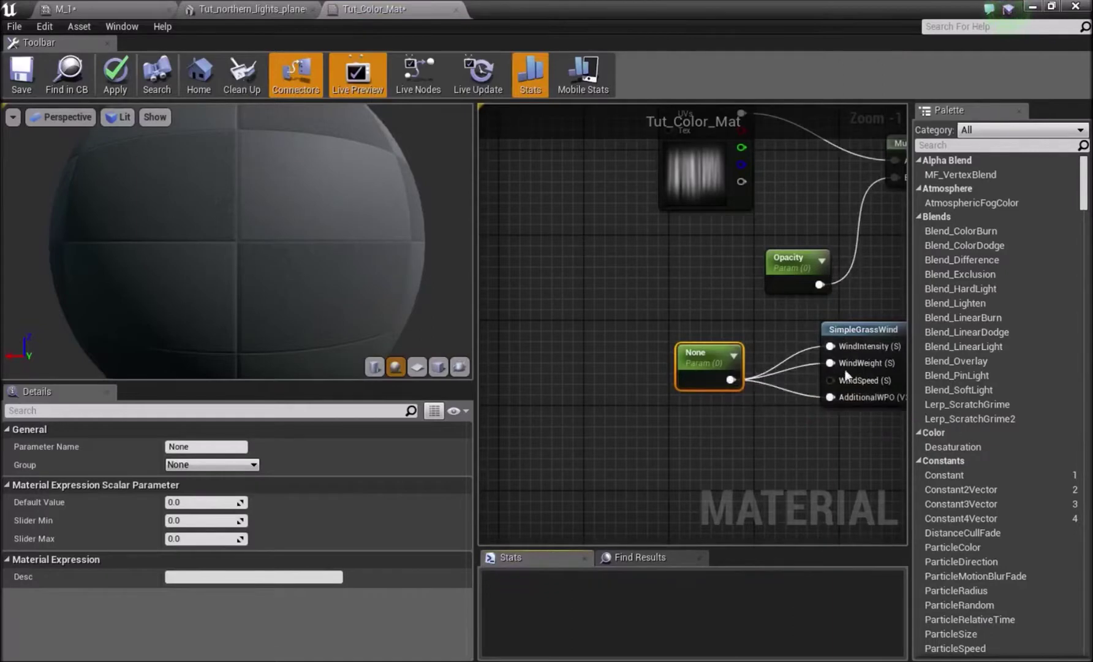
click(214, 446)
text(Wind)
key(Return)
drag(694, 219, 612, 343)
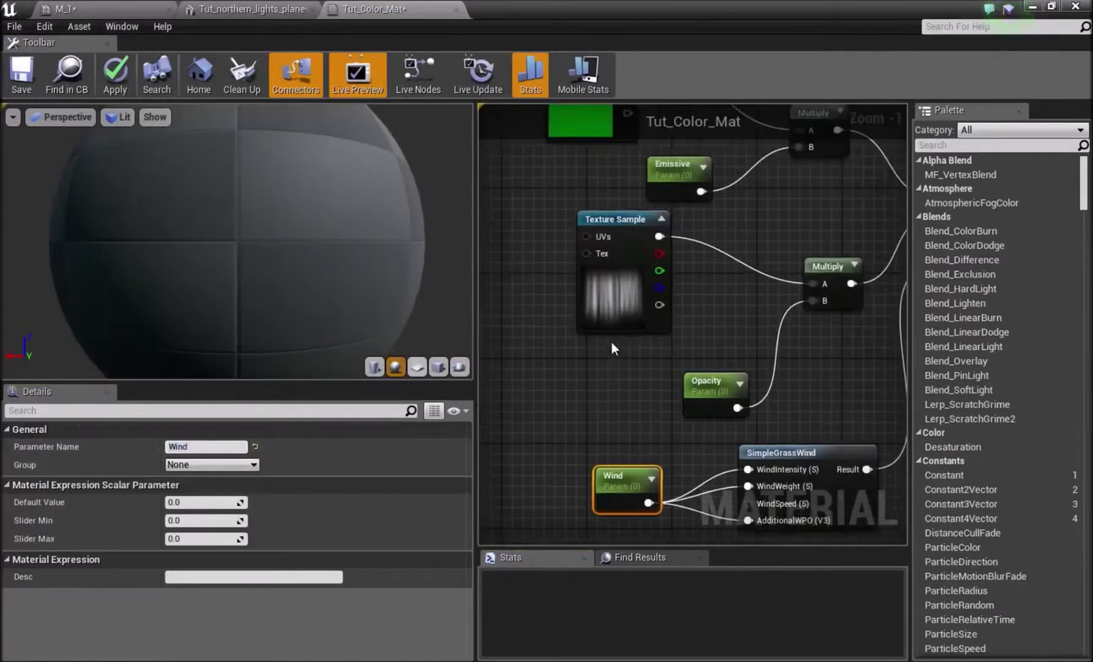
Save the finished Tut_Color_Mat material and create a material instance of it in the Tut folder
click(613, 345)
scroll(668, 377, down, 5)
mouse_move(669, 377)
mouse_down()
mouse_move(608, 419)
mouse_move(673, 401)
mouse_up()
scroll(607, 401, up, 5)
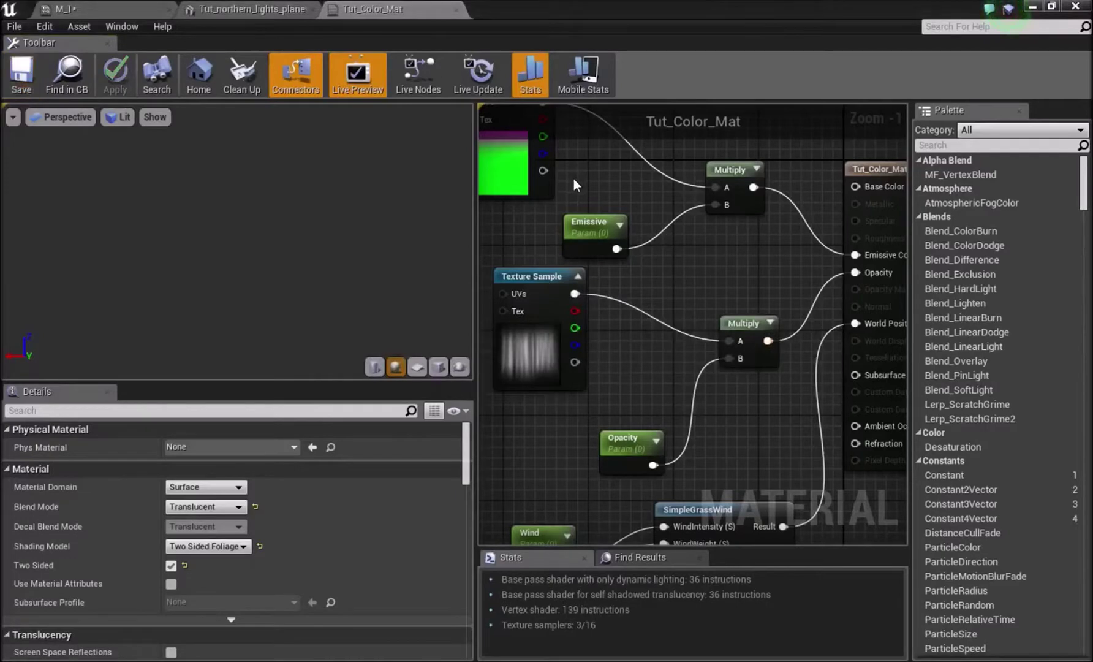
click(1034, 7)
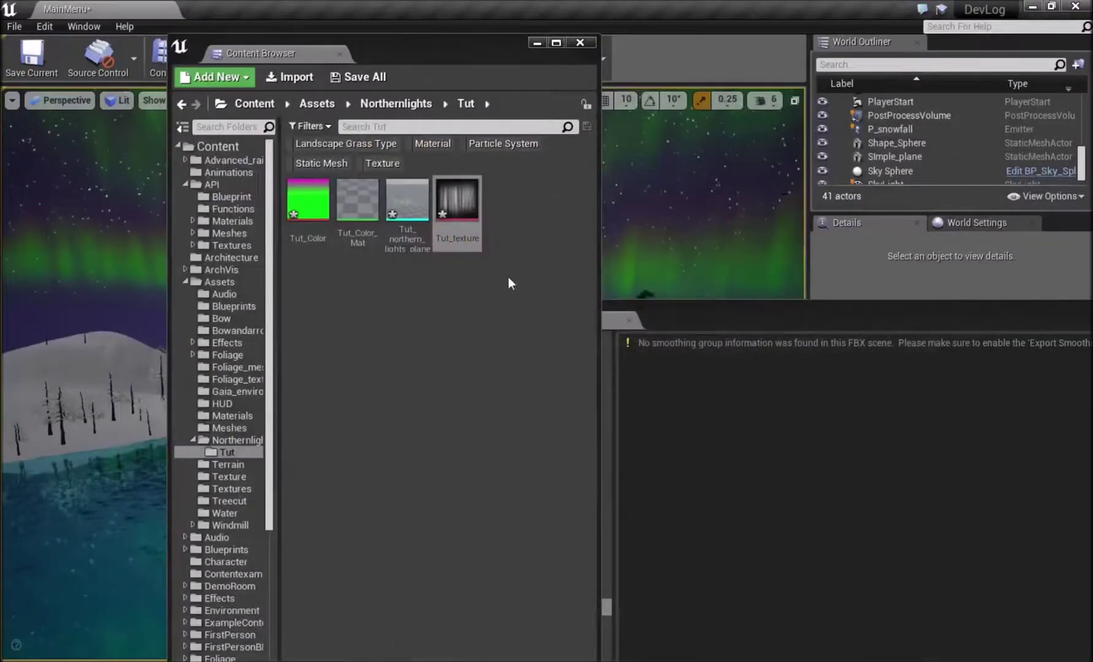
right_click(375, 223)
click(423, 237)
Open the Tut_northern_lights_plane mesh and apply the Tut_Color_Mat_Inst material instance to it
double_click(462, 220)
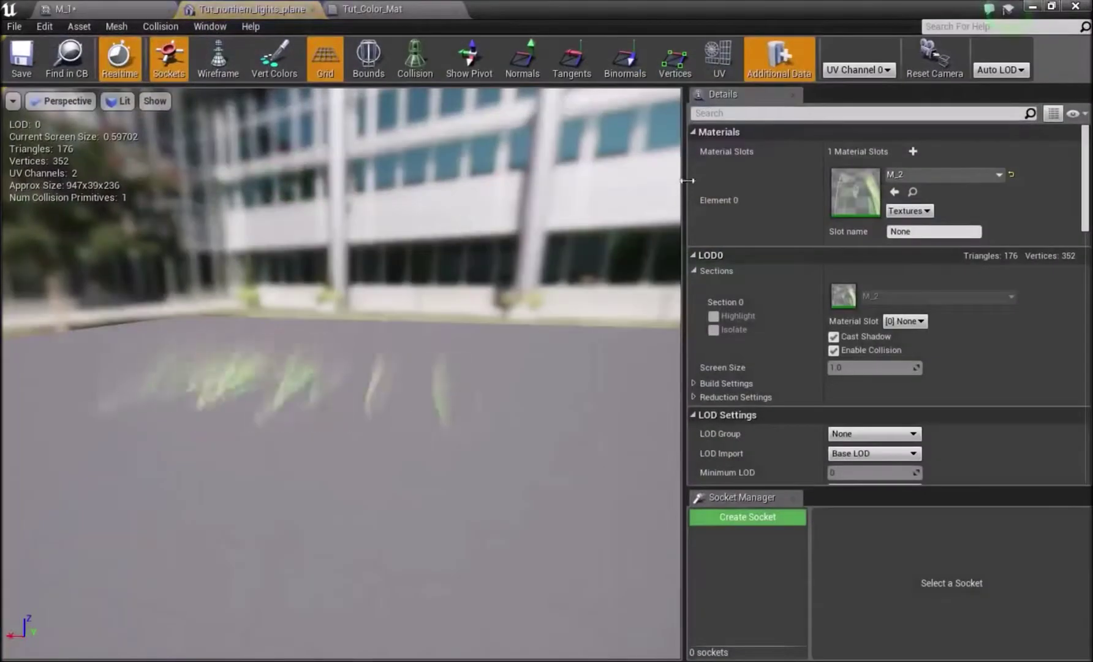
drag(732, 8, 951, 148)
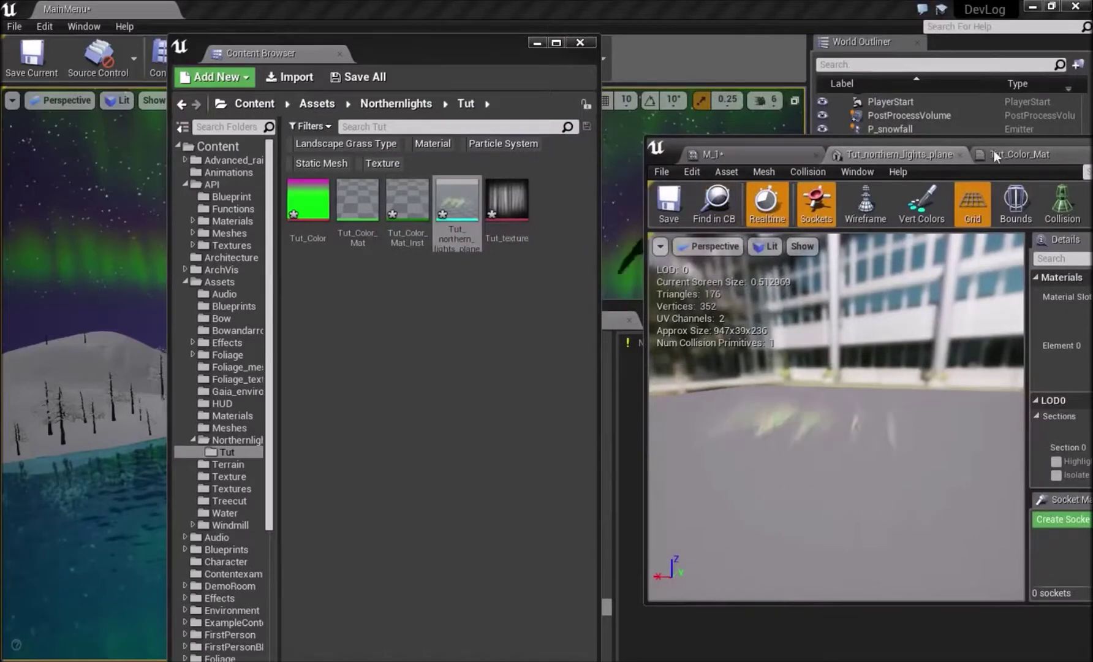
drag(969, 140, 888, 115)
drag(407, 199, 753, 362)
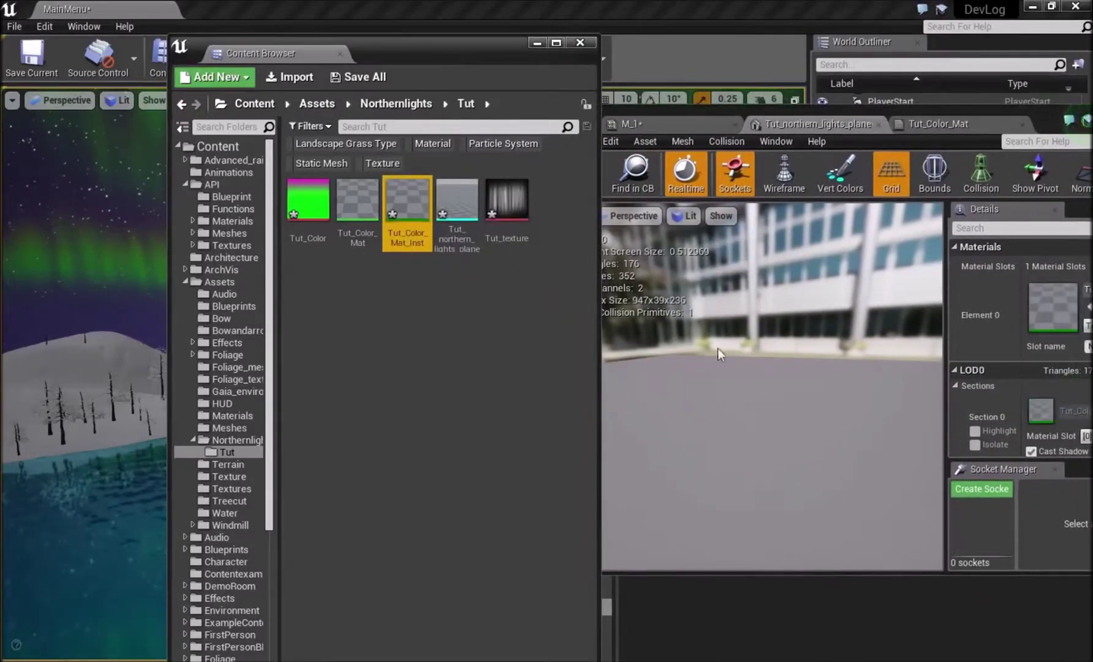
Open Tut_Color_Mat_Inst beside the mesh editor and enable its Emissive, Opacity and Wind parameter overrides
double_click(404, 212)
drag(980, 123, 274, 146)
click(821, 125)
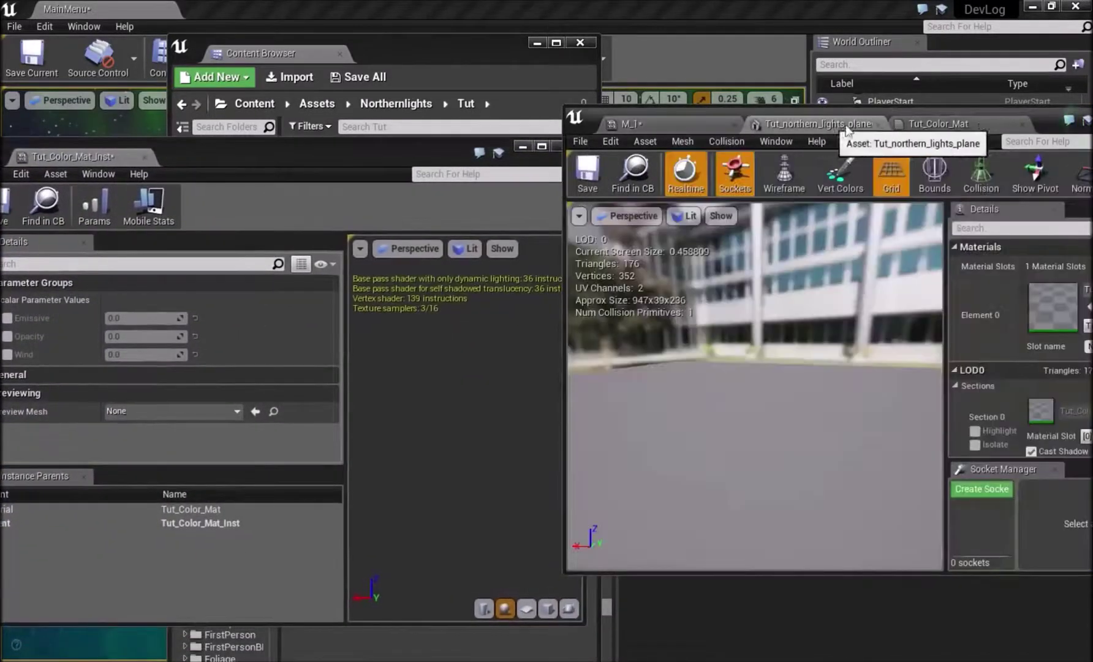
click(7, 318)
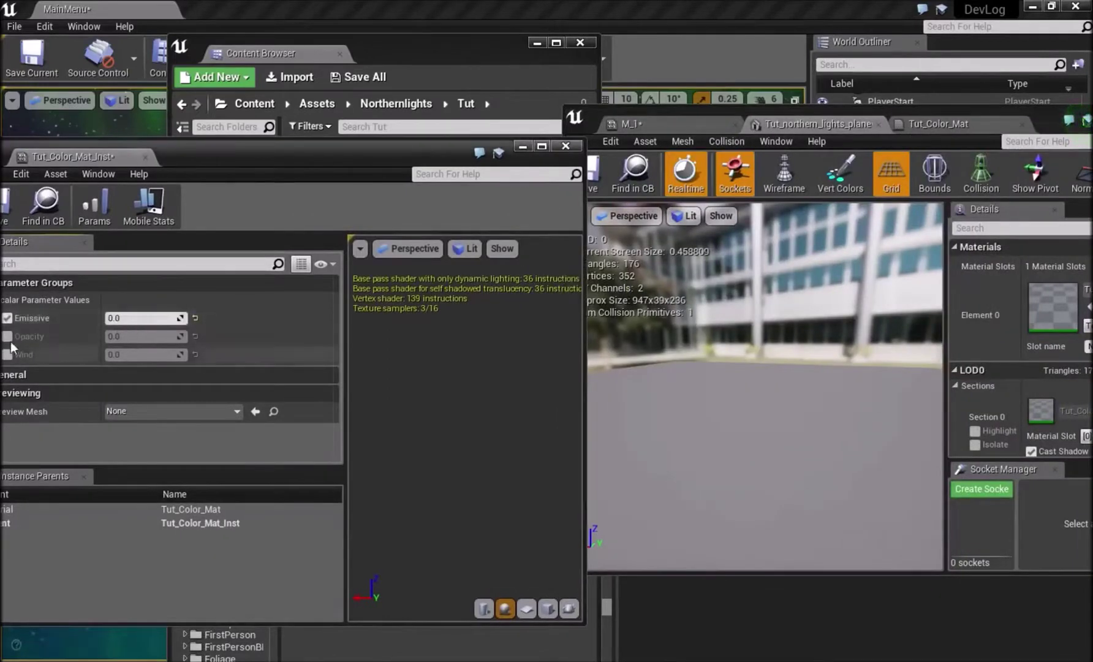
click(8, 355)
click(7, 336)
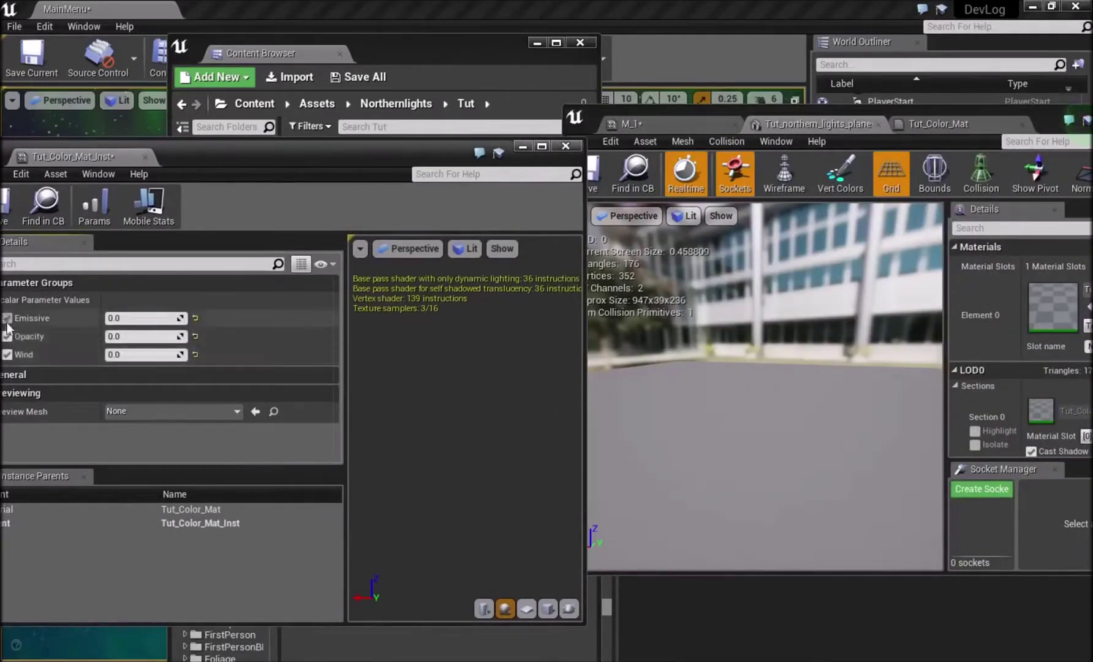
Set the material instance's Wind, Opacity and Emissive values to 1.0 each
click(114, 353)
text(1.0)
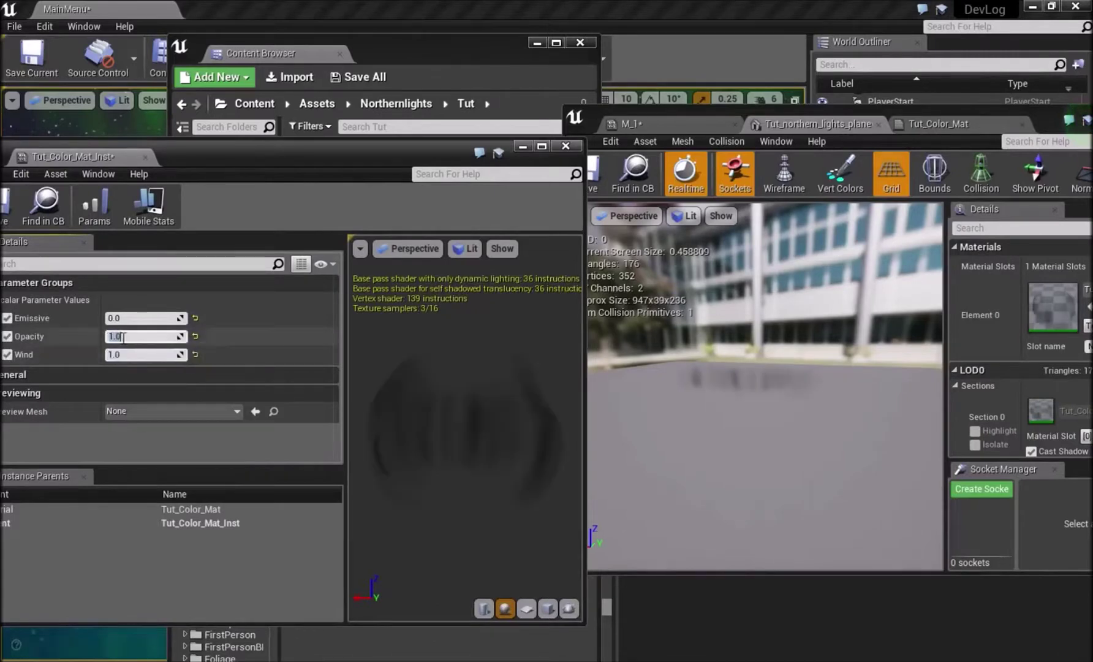
text(1)
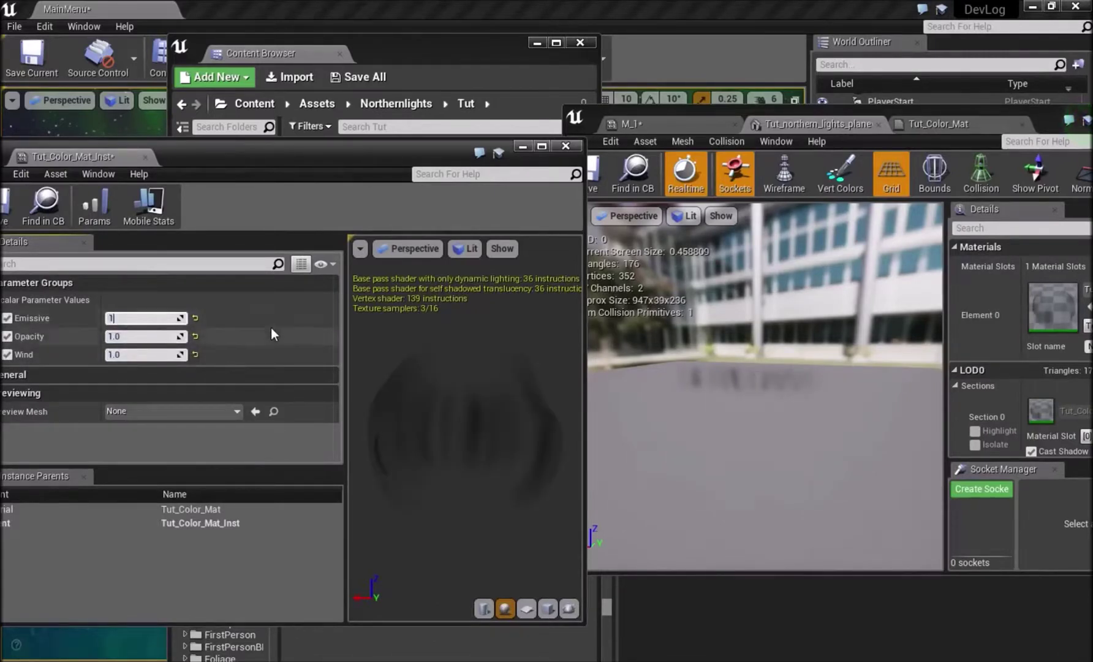
key(Return)
Examine the animated aurora material on the ribbon mesh in its preview from several angles and distances
click(674, 429)
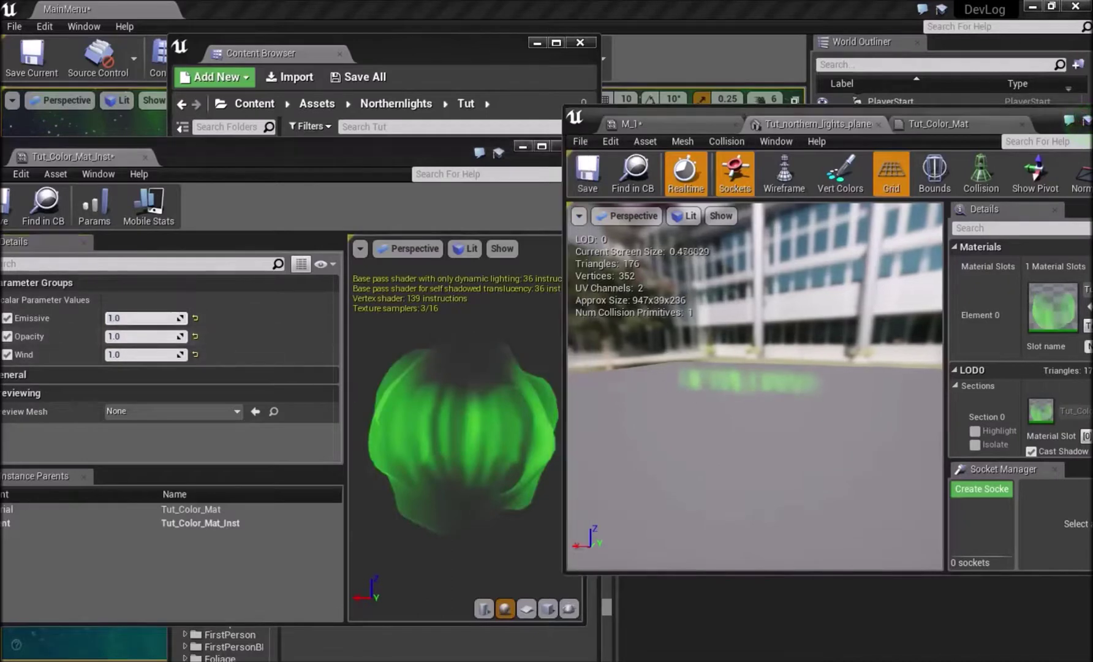
drag(755, 417, 790, 319)
key(s)
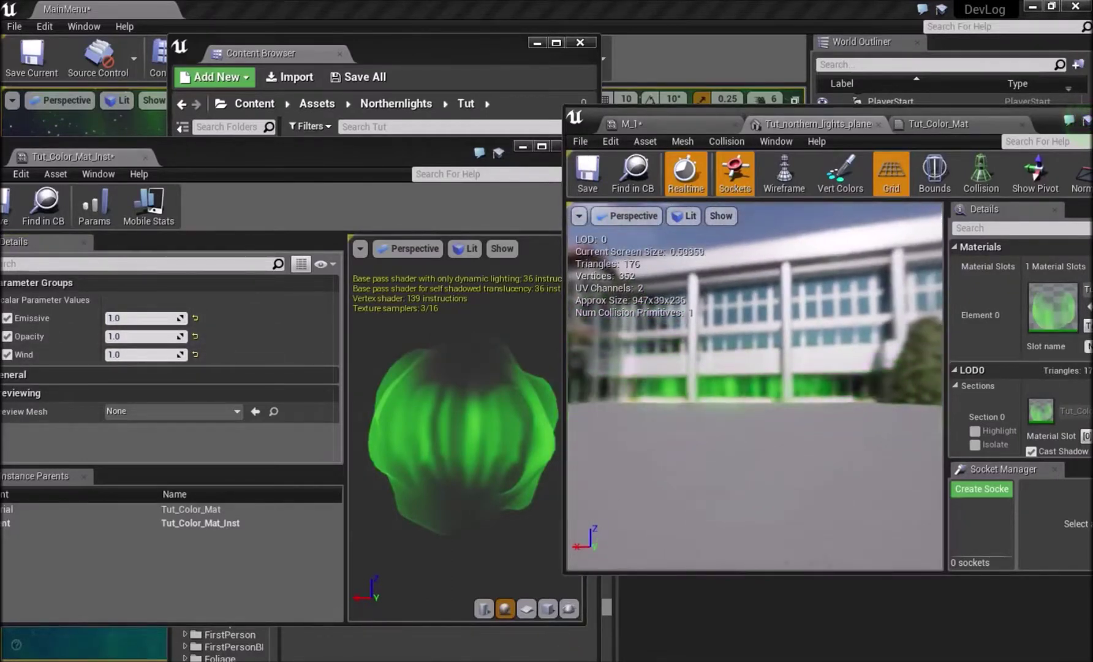
drag(790, 318, 834, 337)
key(w)
key(s)
key(w)
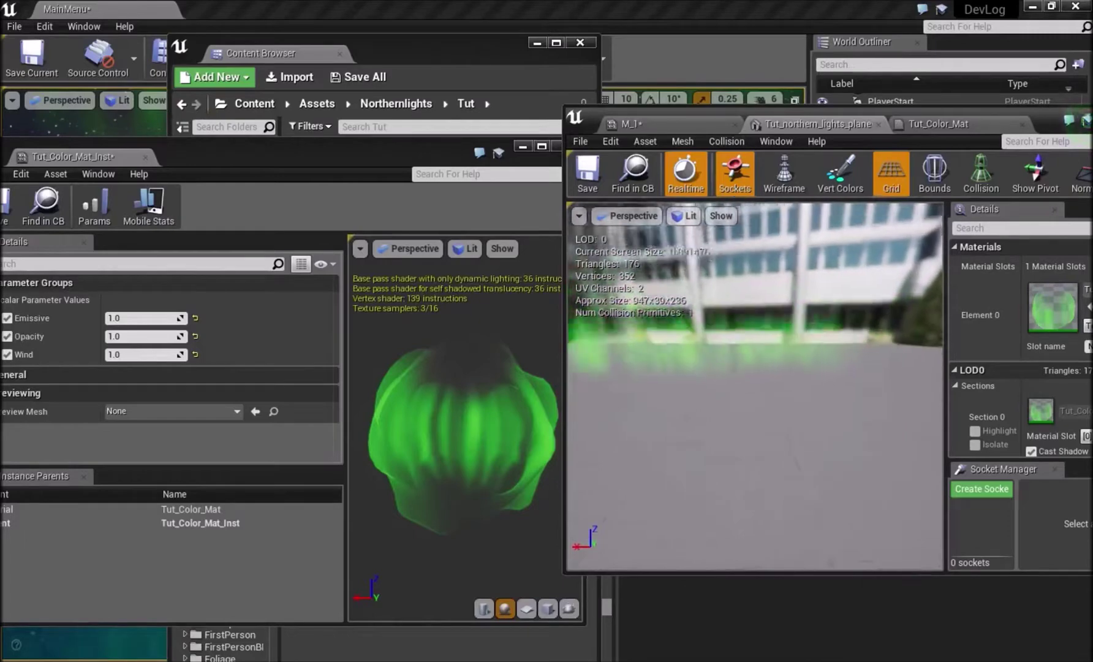
key(s)
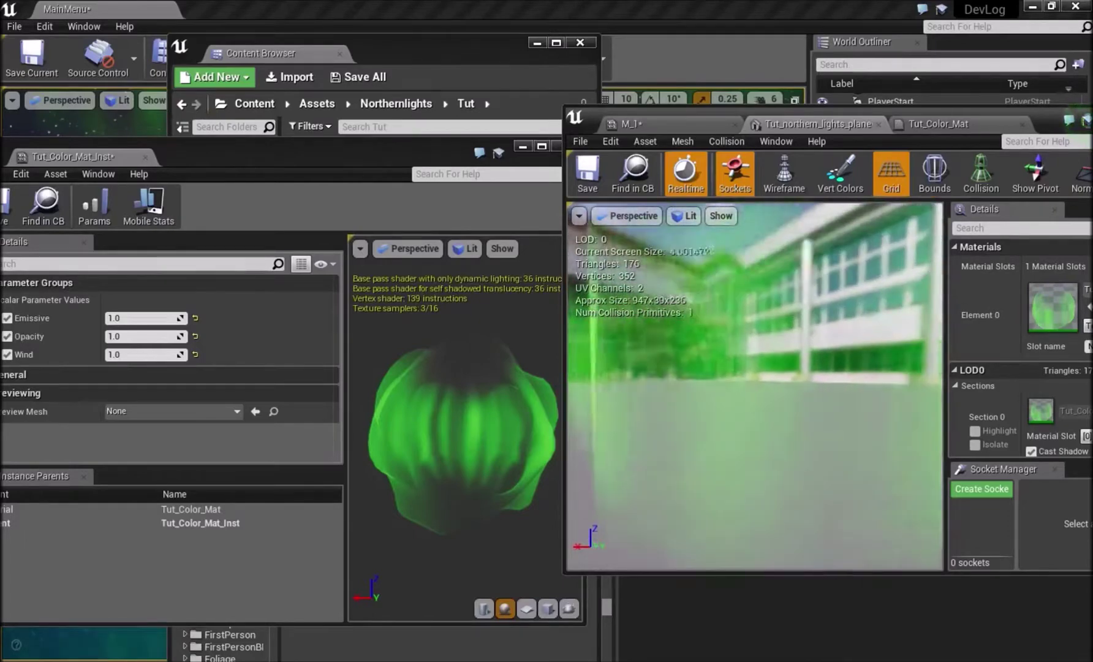
Place the Tut_northern_lights_plane mesh in the level, raise it above the lake and scale it up to span the sky
drag(330, 155, 893, 297)
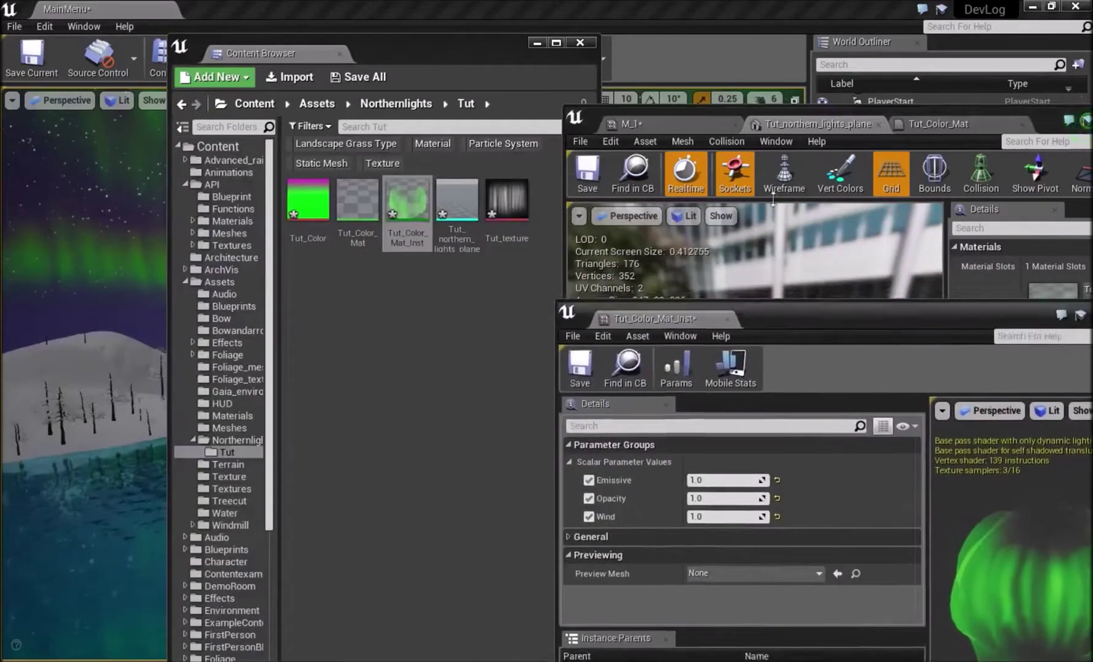
drag(429, 57, 753, 87)
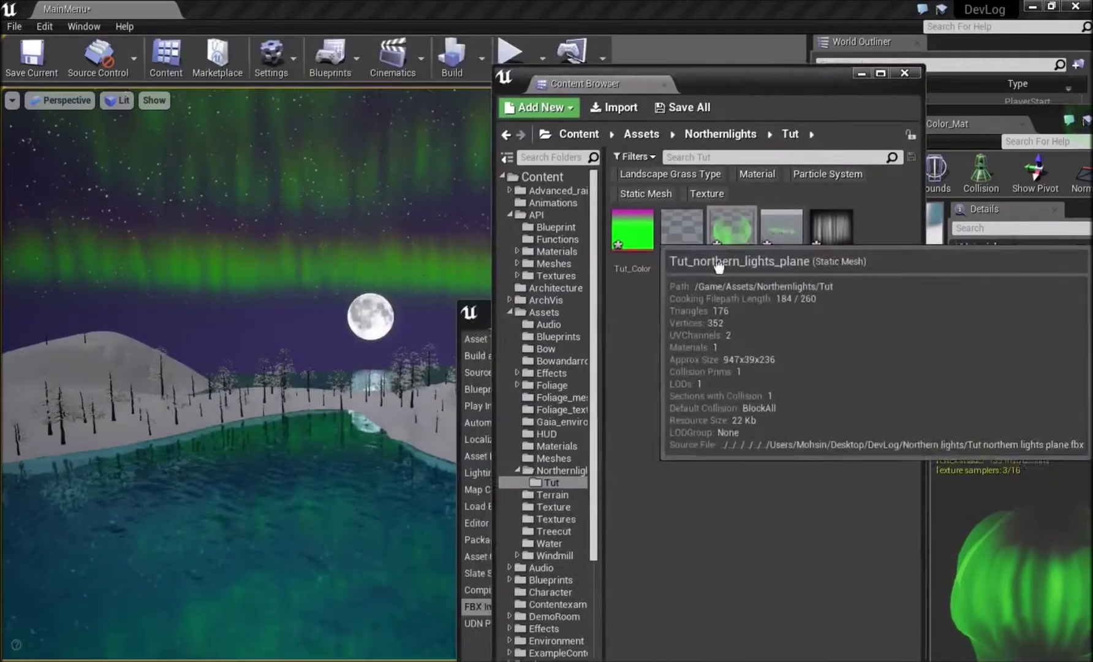
drag(781, 238, 256, 526)
drag(250, 476, 247, 348)
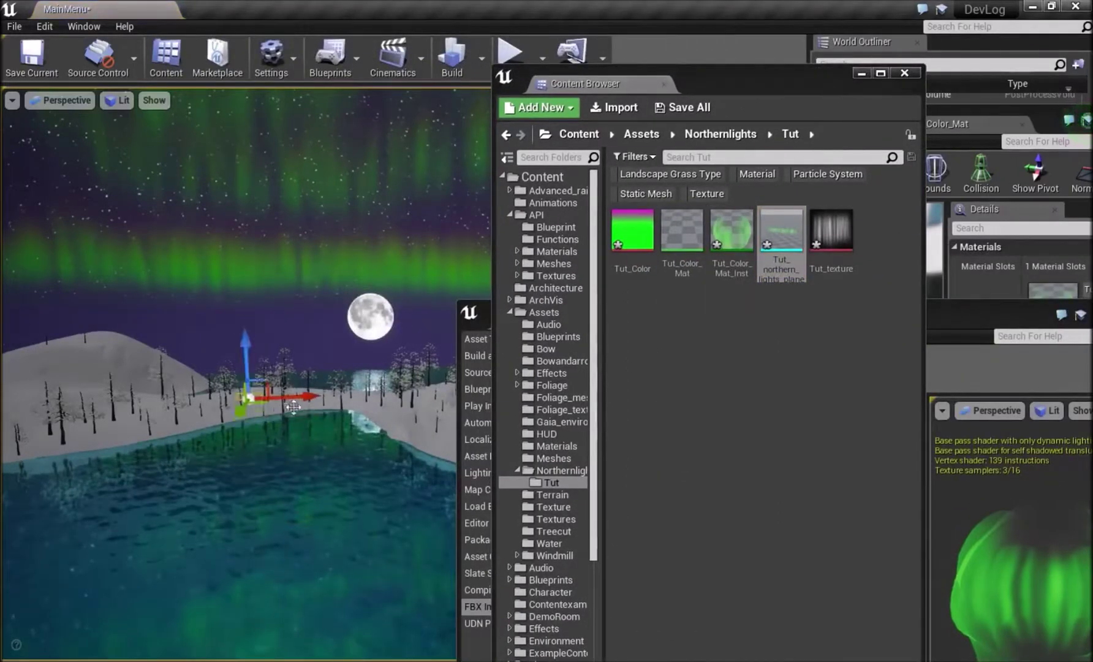
drag(249, 400, 324, 344)
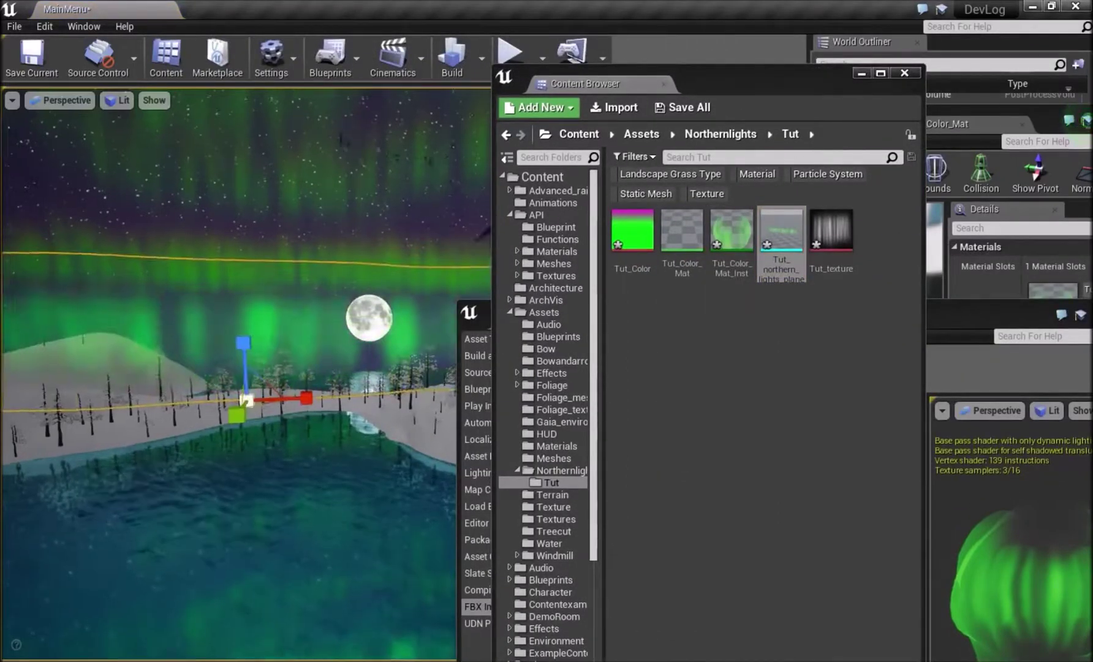
key(g)
drag(276, 380, 160, 352)
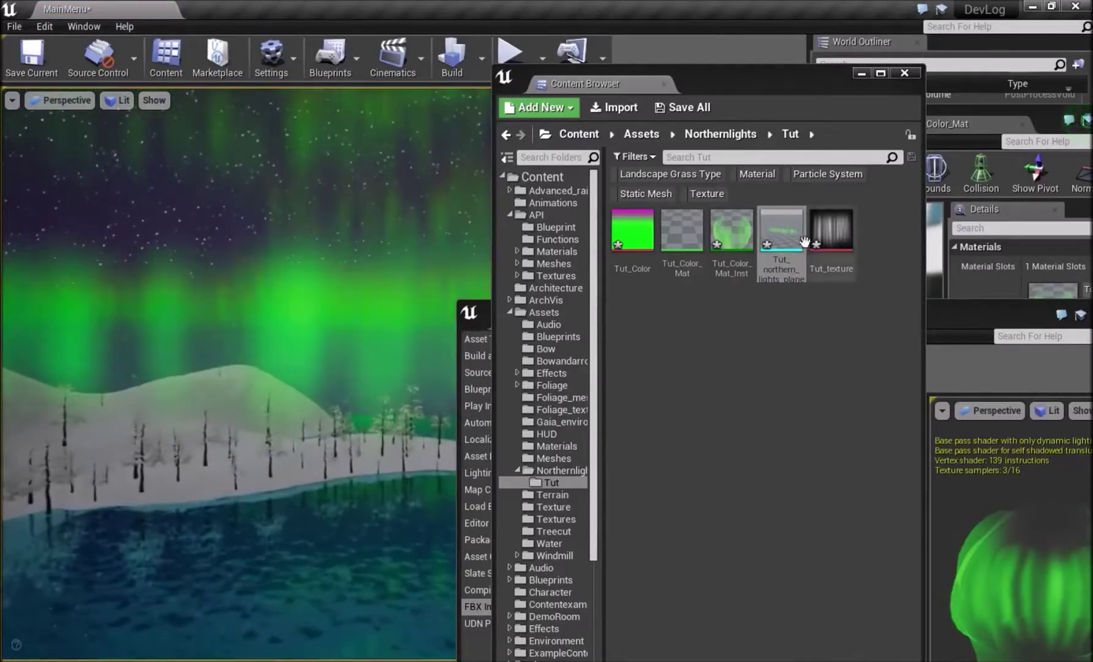
Reopen Tut_Color_Mat_Inst and raise its Wind parameter to about 2.84 for stronger ribbon movement
double_click(736, 237)
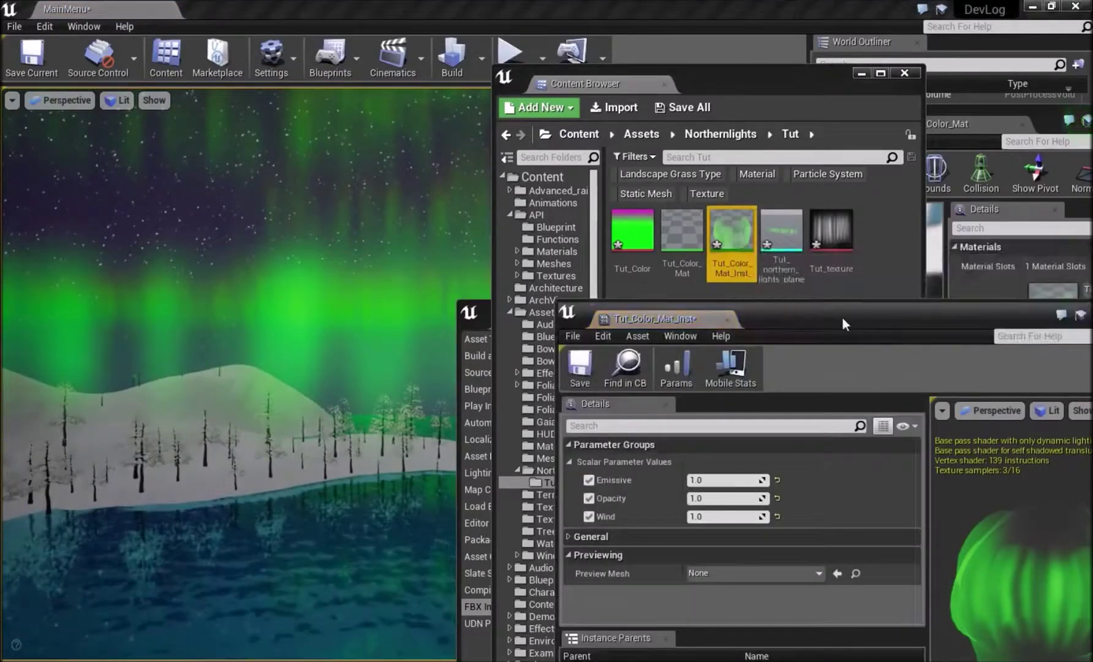
drag(843, 320, 828, 279)
drag(710, 475, 662, 475)
drag(368, 423, 459, 377)
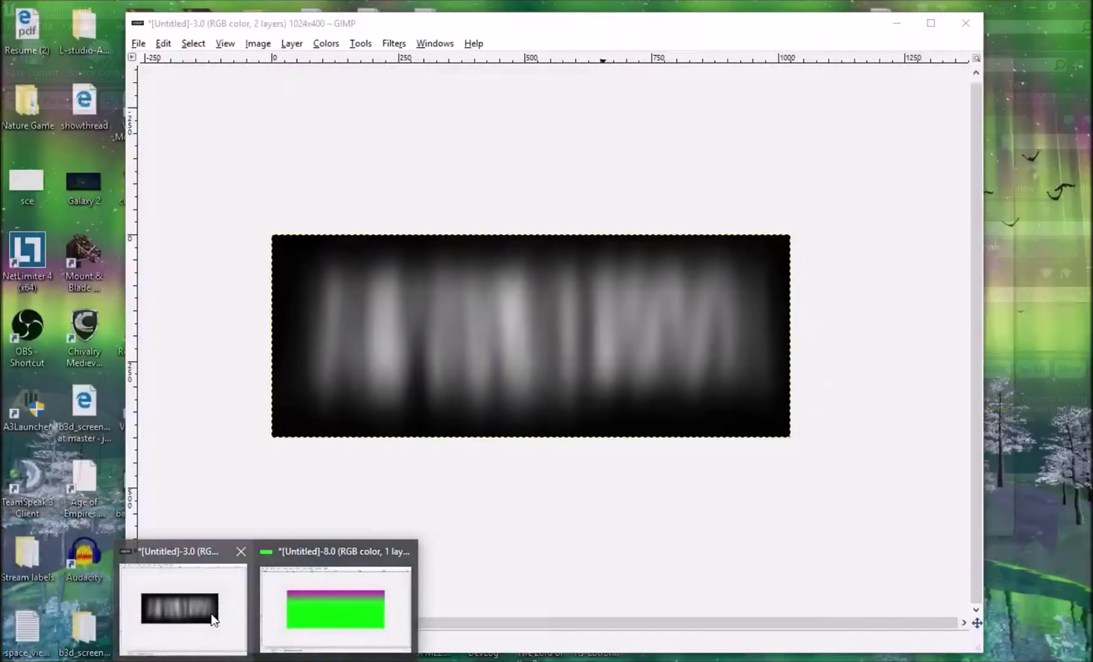
Switch to GIMP and repaint the color gradient image with a vertical magenta-to-green blend spanning nearly the full height
click(215, 617)
drag(528, 27, 888, 223)
drag(801, 224, 630, 75)
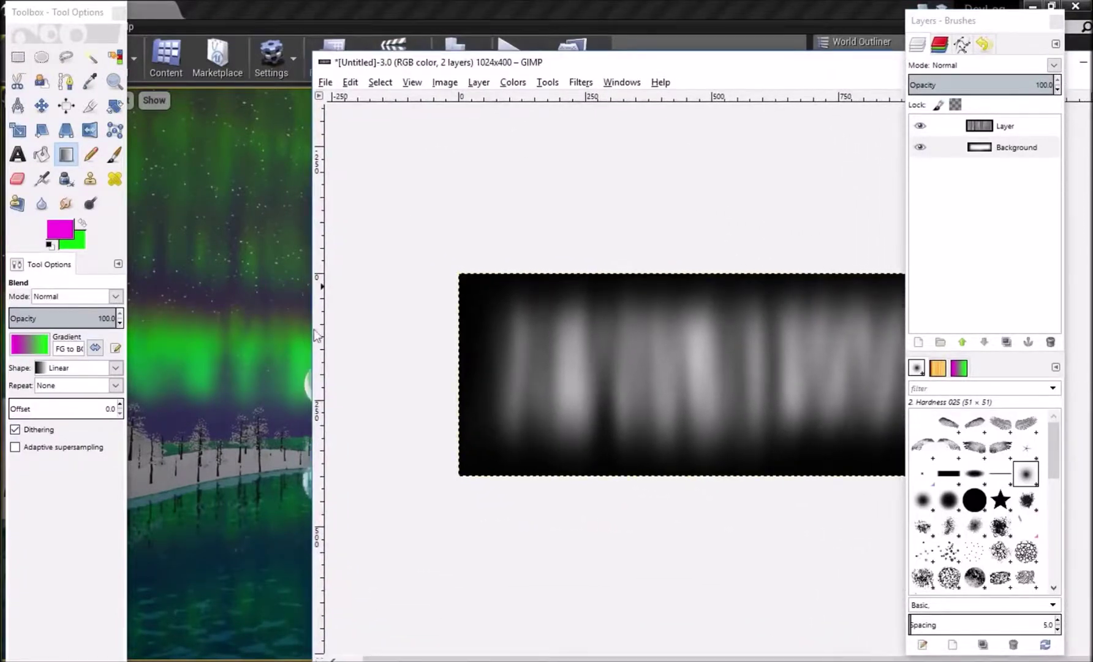
drag(725, 69, 551, 82)
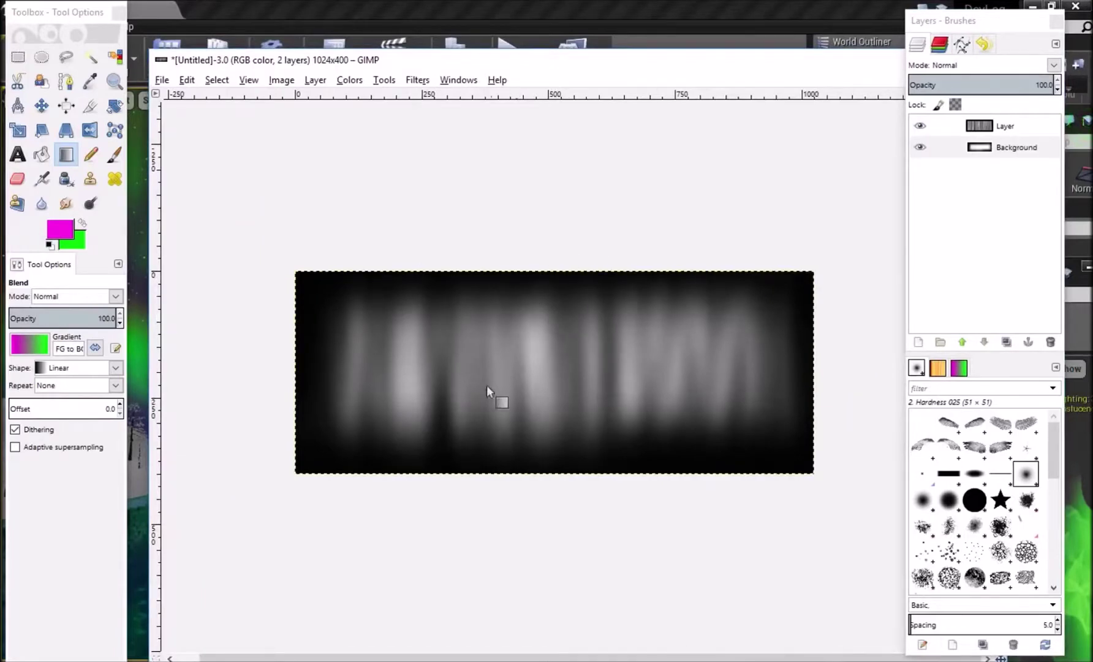
mouse_move(383, 653)
click(392, 598)
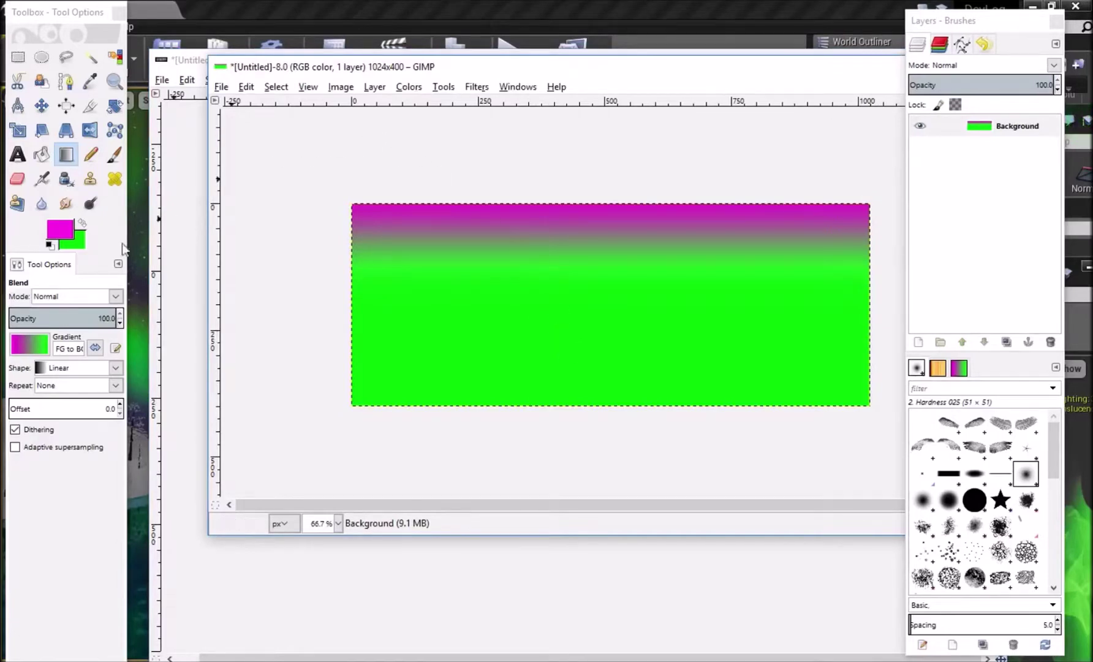
drag(600, 195, 610, 293)
drag(638, 186, 609, 371)
drag(613, 180, 617, 400)
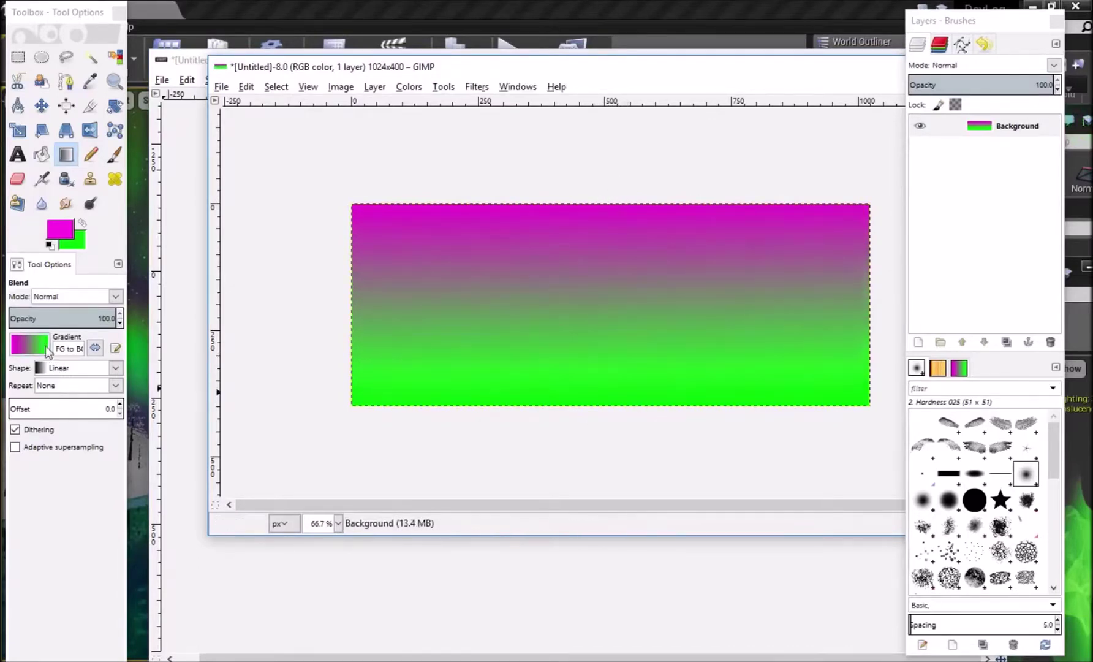
Choose the FG to Transparent gradient and blend extra magenta down over the upper part of the color image
click(29, 345)
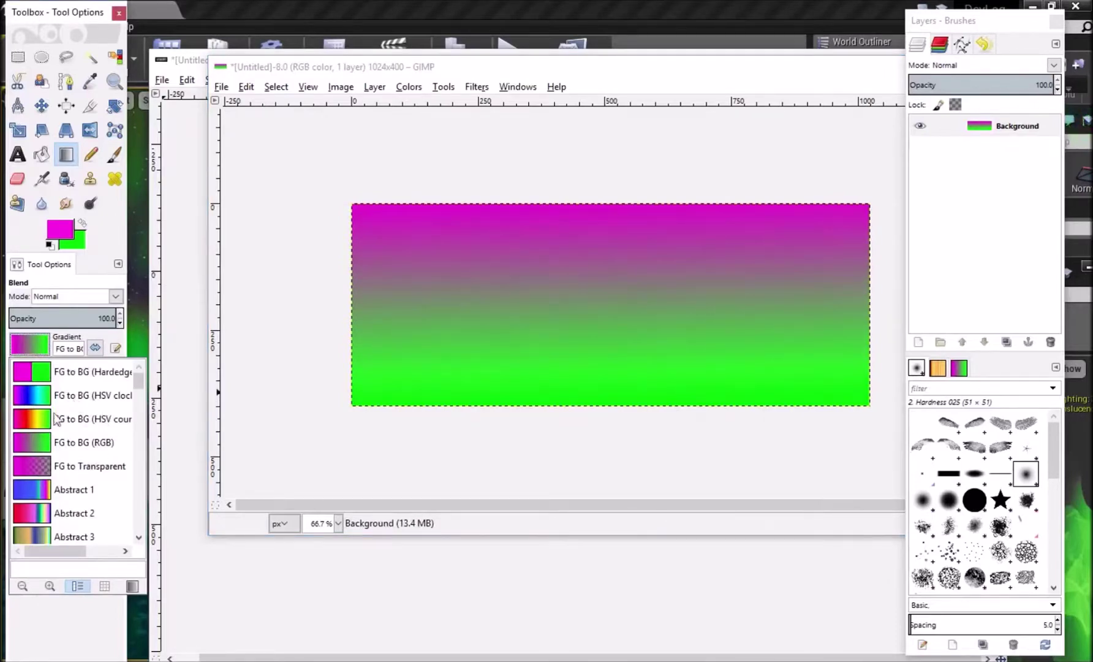
scroll(79, 452, down, 3)
scroll(79, 454, down, 3)
scroll(80, 457, up, 6)
click(64, 468)
drag(624, 188, 609, 382)
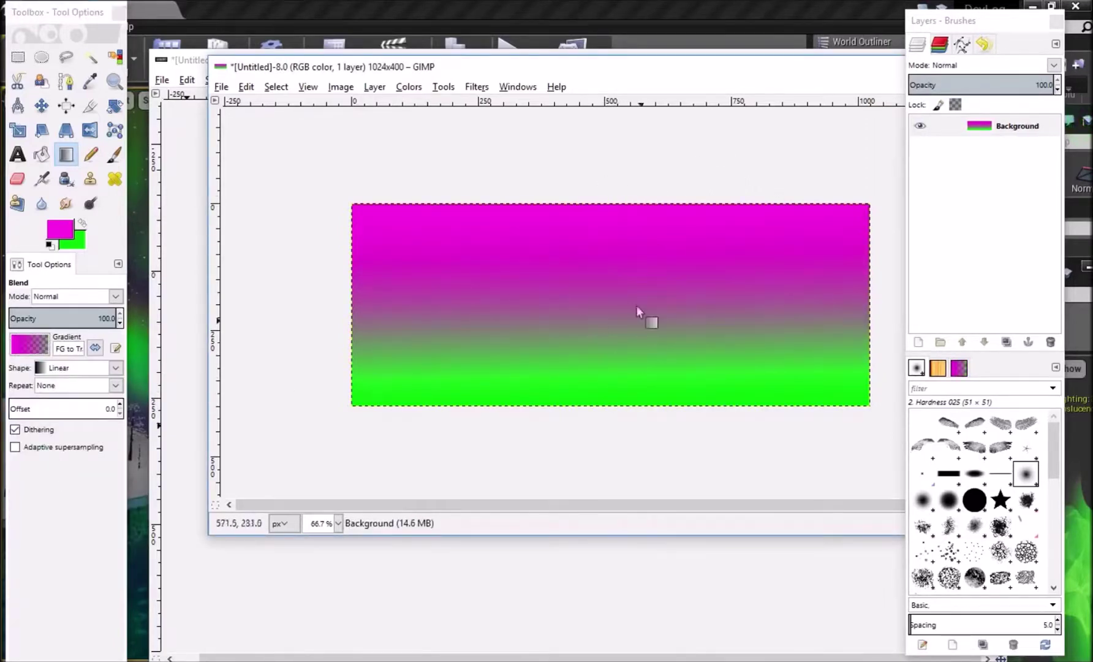
Export the gradient over Tut Color.jpg, then switch to Unreal Engine and reimport the Tut_Color texture
click(224, 87)
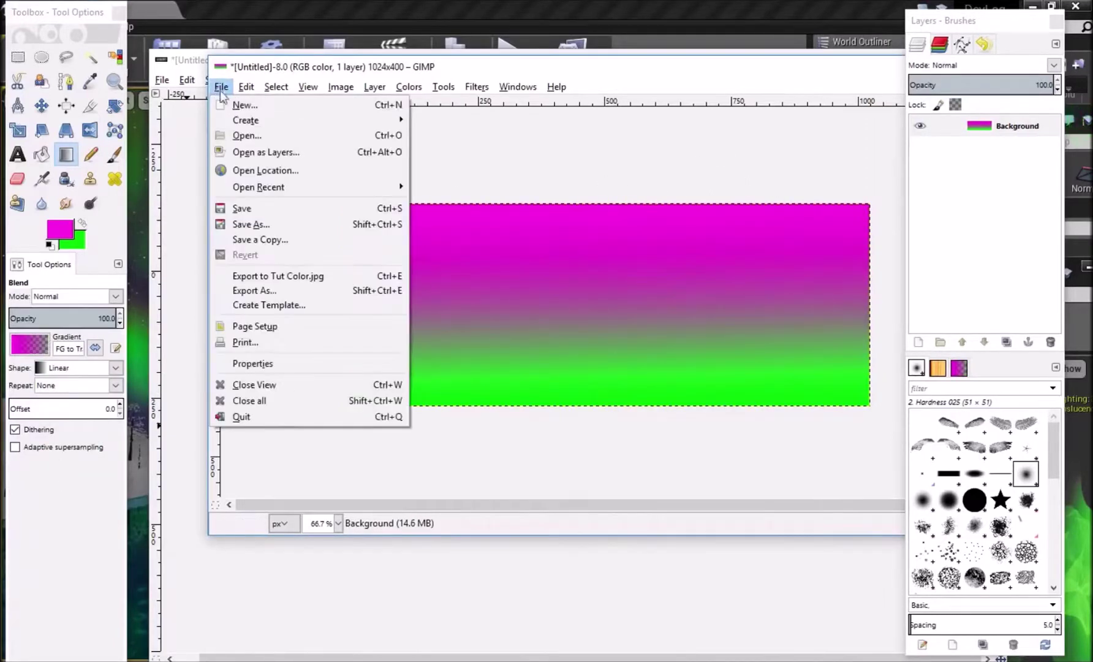
click(279, 277)
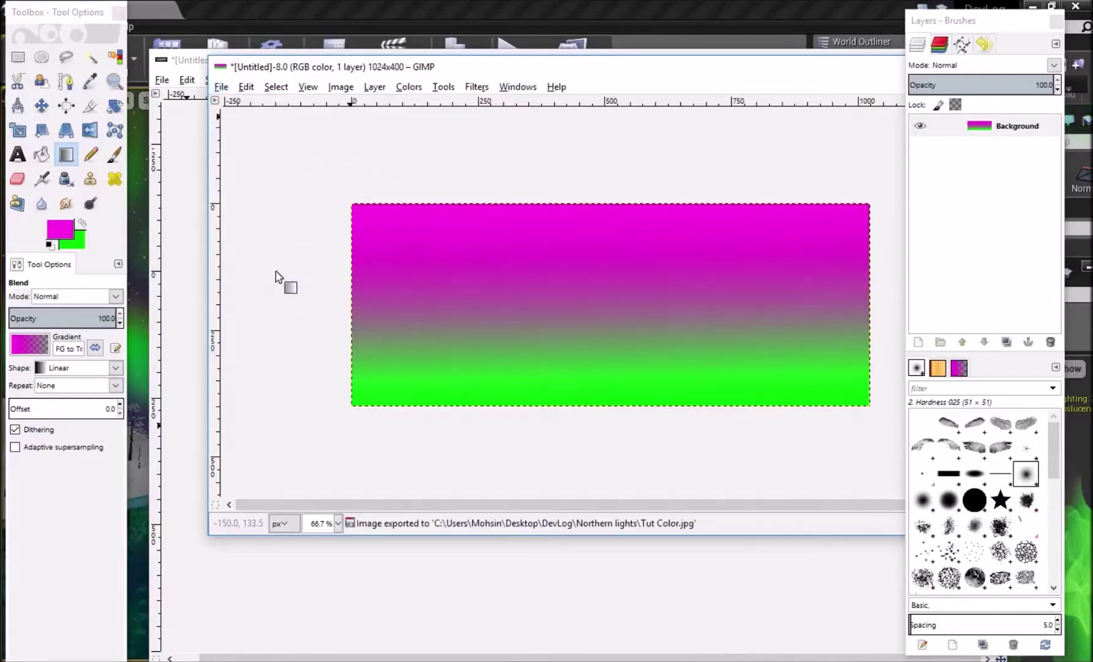
mouse_move(793, 651)
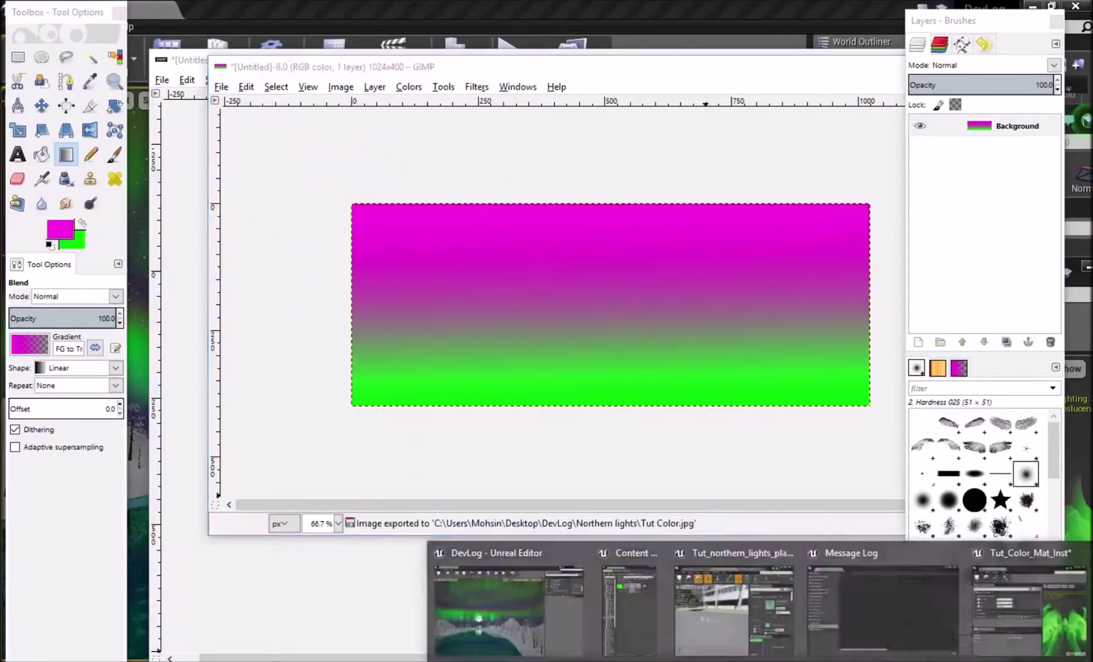
click(622, 610)
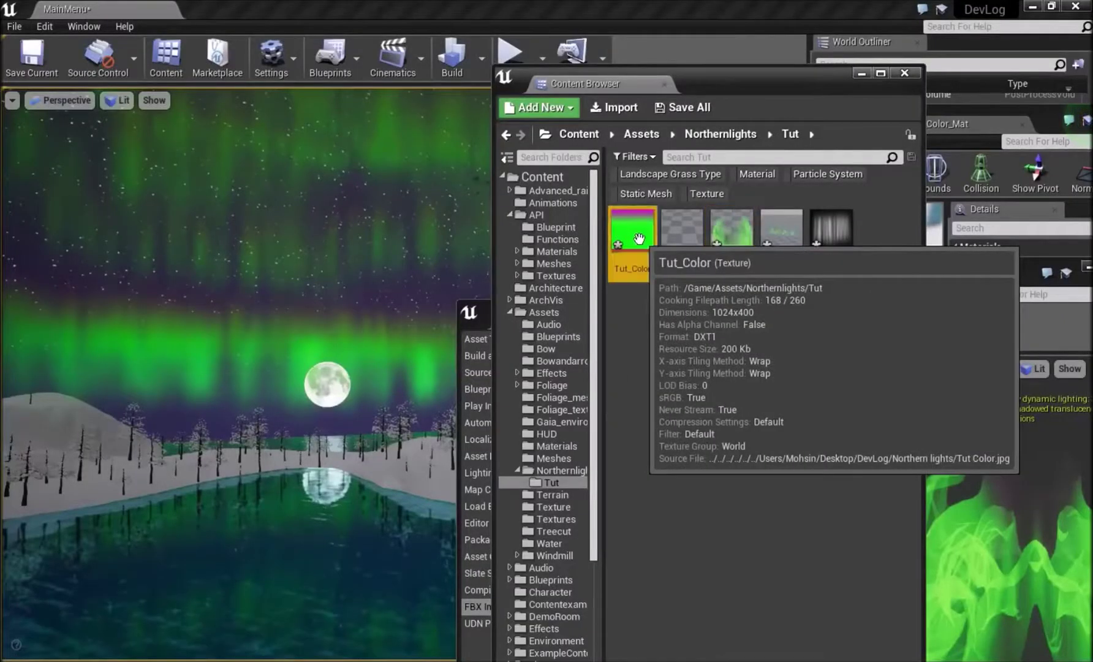
right_click(641, 233)
click(679, 321)
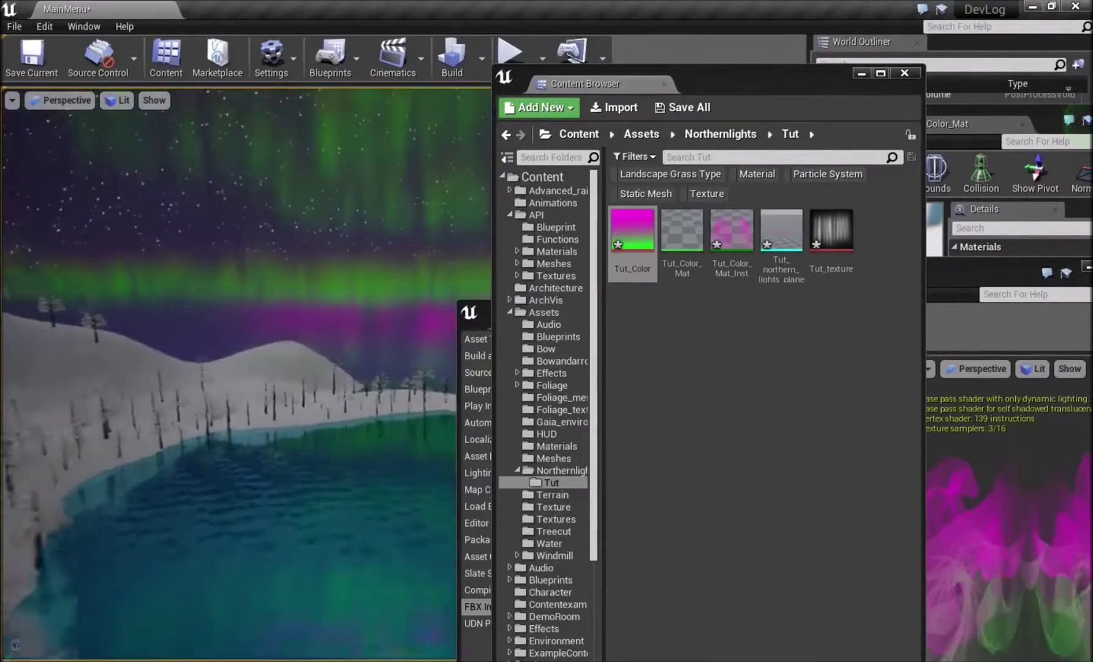
Select the existing NewBlueprint4 aurora actor in the level's sky
click(660, 368)
drag(251, 290, 319, 184)
click(278, 244)
key(w)
drag(304, 363, 325, 521)
Minimize the Content Browser and close the material instance, Message Log and mesh editor windows to clear the level viewport
click(861, 73)
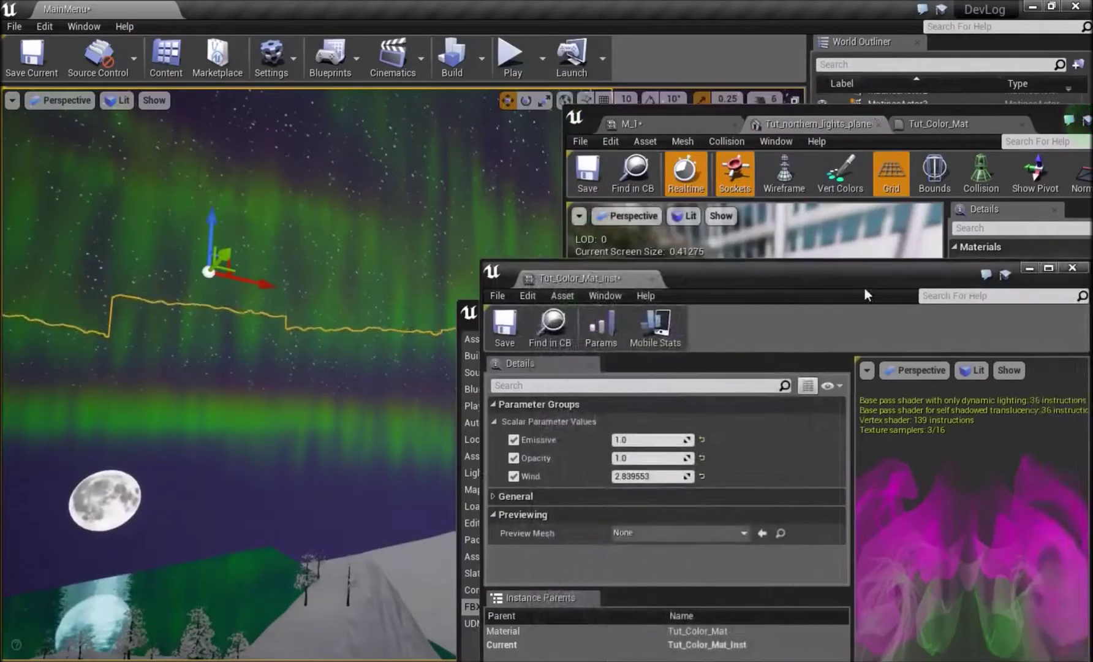
drag(1076, 270, 907, 269)
click(899, 268)
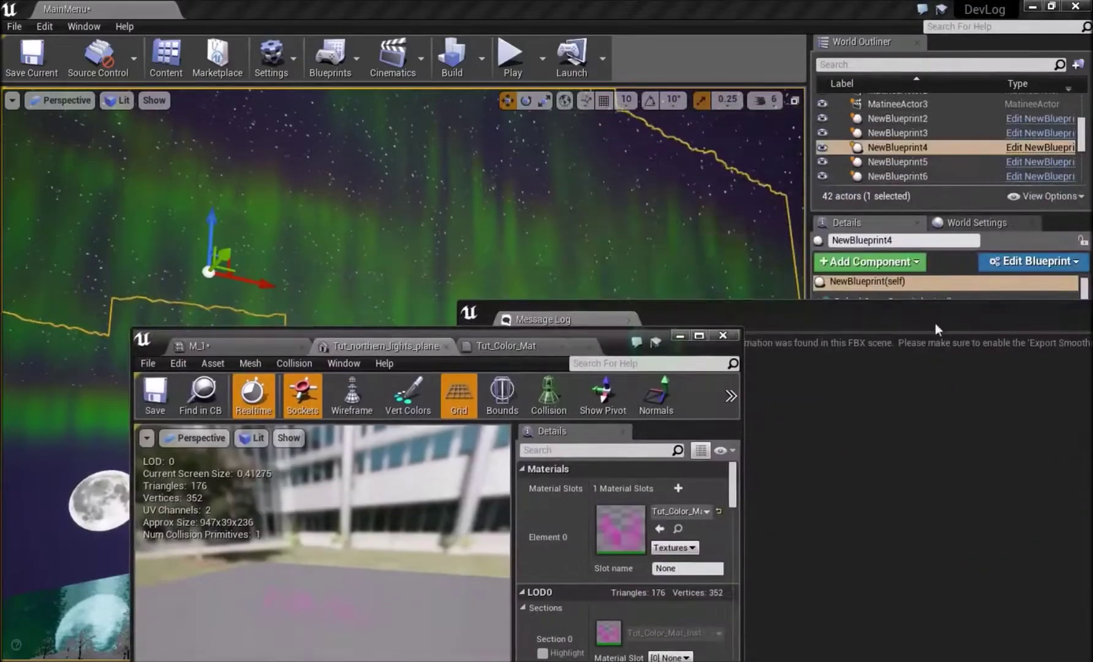
drag(935, 323, 664, 316)
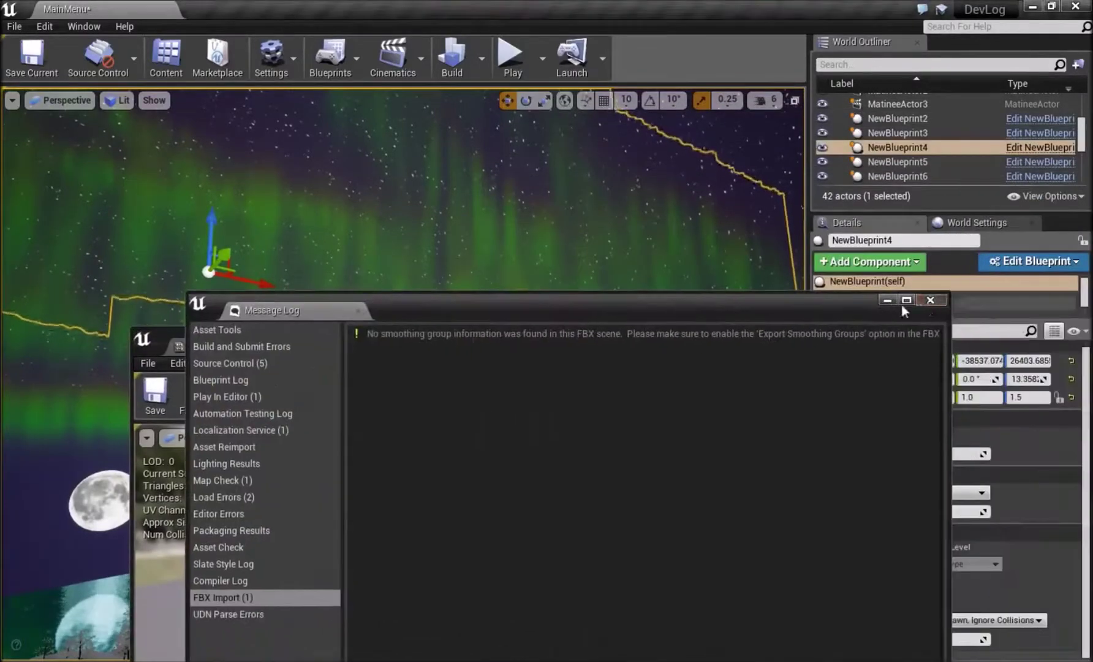
click(928, 301)
drag(616, 343, 878, 332)
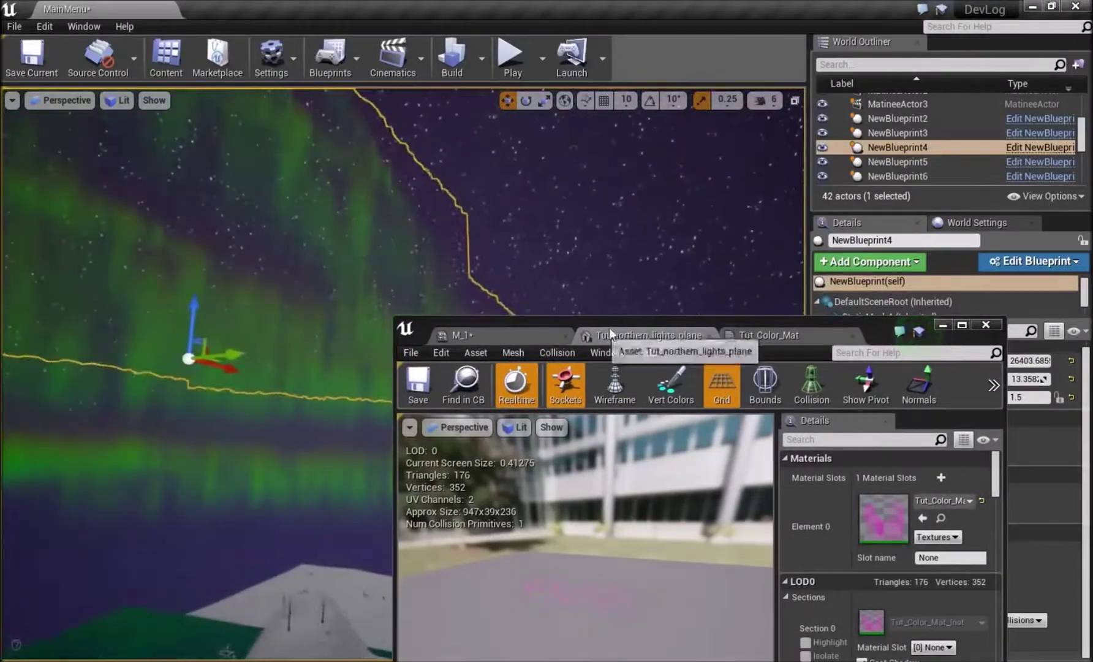
click(983, 327)
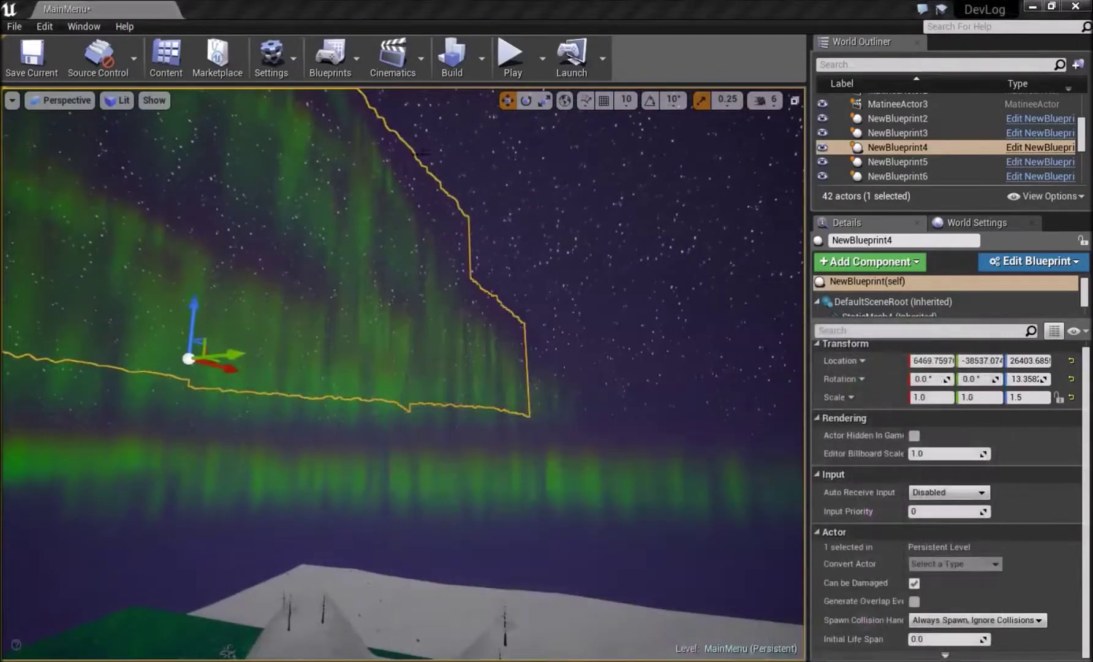
Open the NewBlueprint asset from the Northernlights folder and show its 3D viewport
click(165, 56)
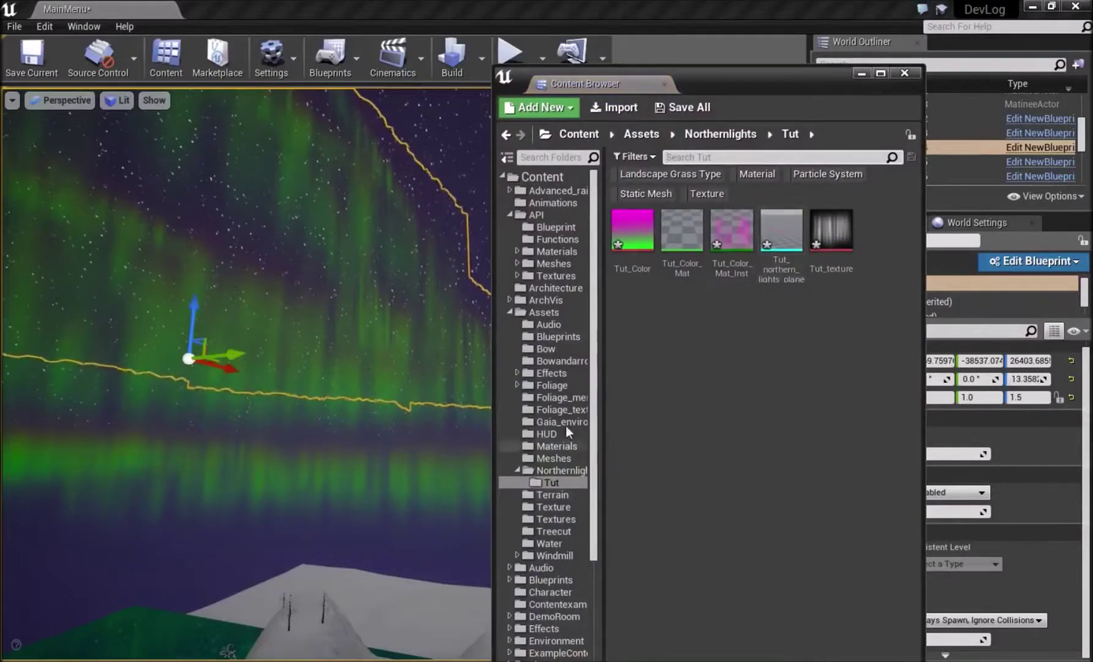
click(555, 470)
double_click(807, 348)
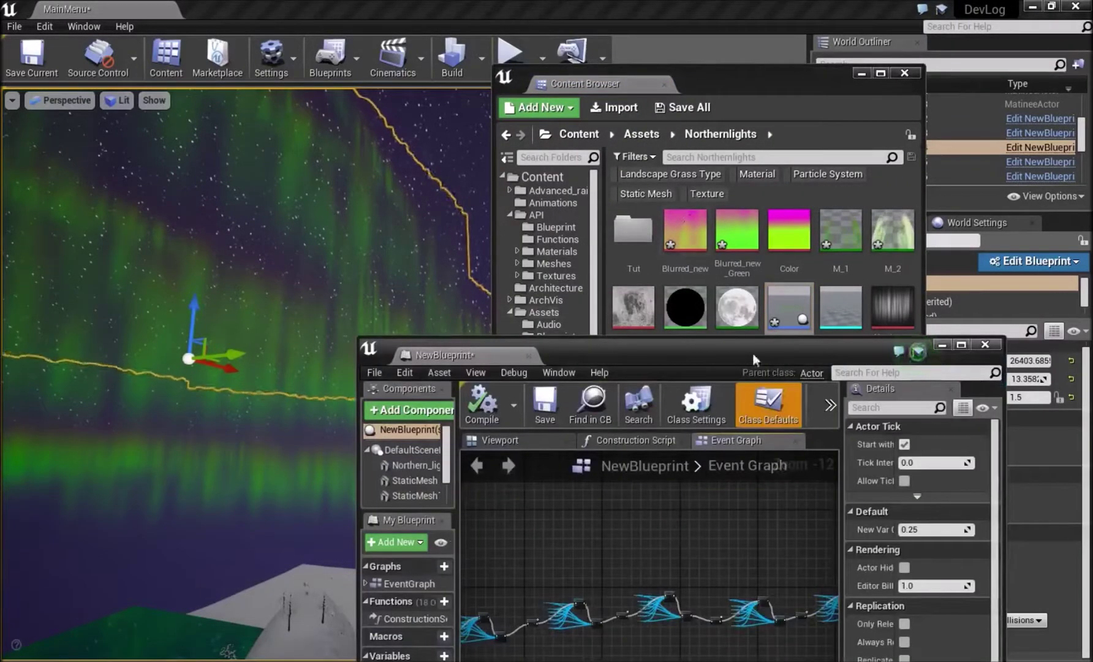
click(517, 442)
drag(599, 350, 678, 197)
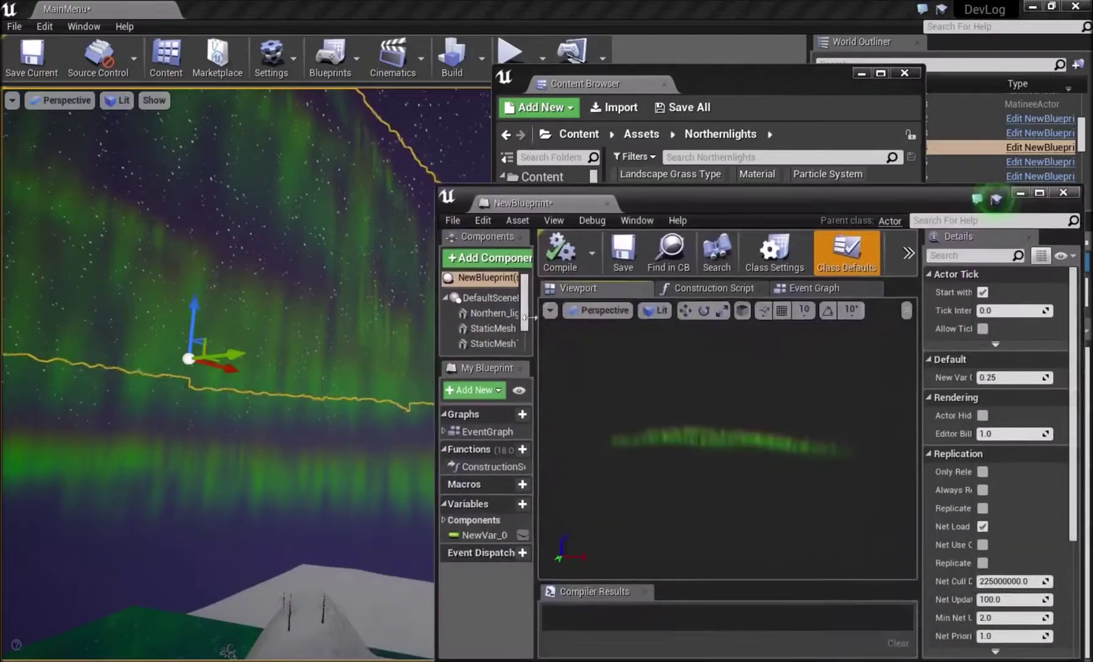
Select the Northern_lights_plane component, maximize the blueprint editor and examine the assembled aurora planes up close
click(482, 312)
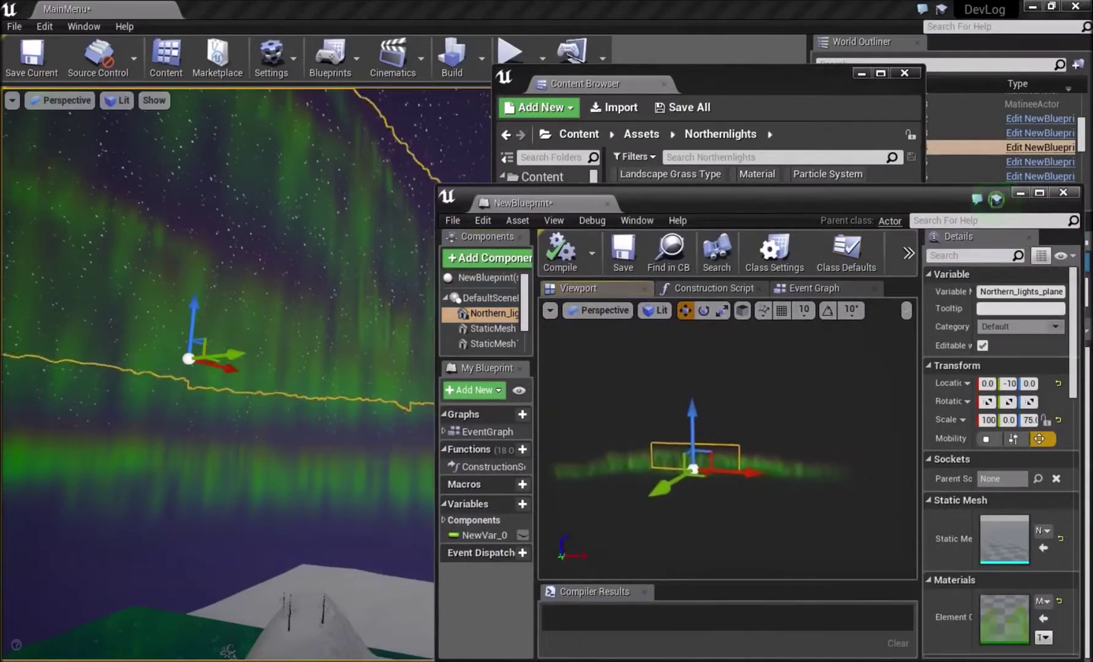
click(907, 310)
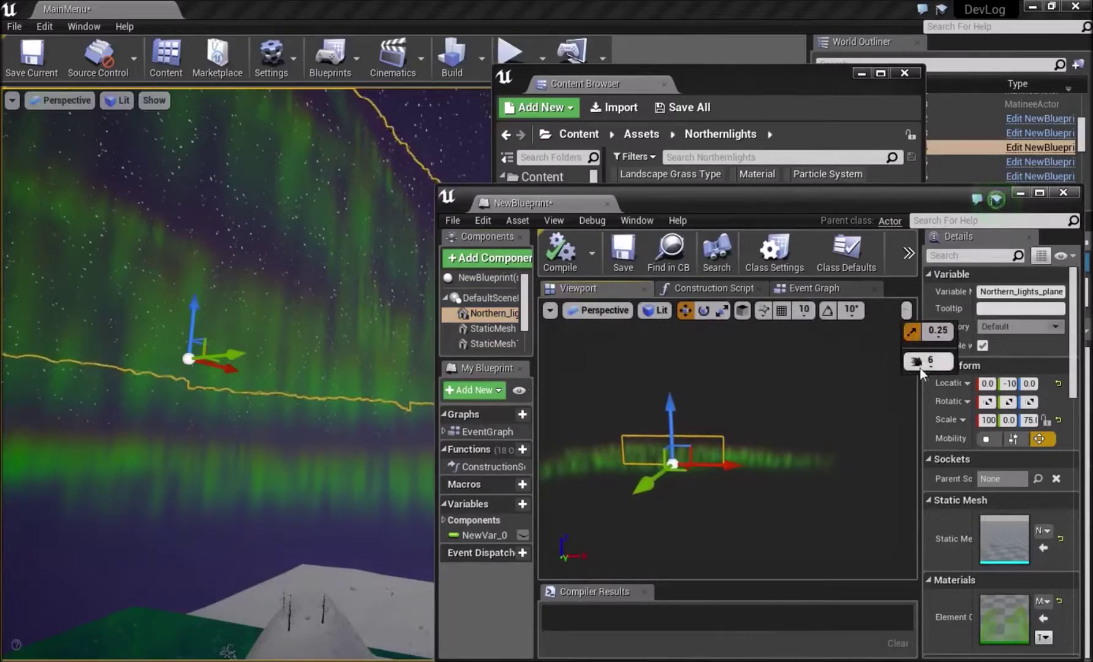
click(937, 330)
click(1040, 193)
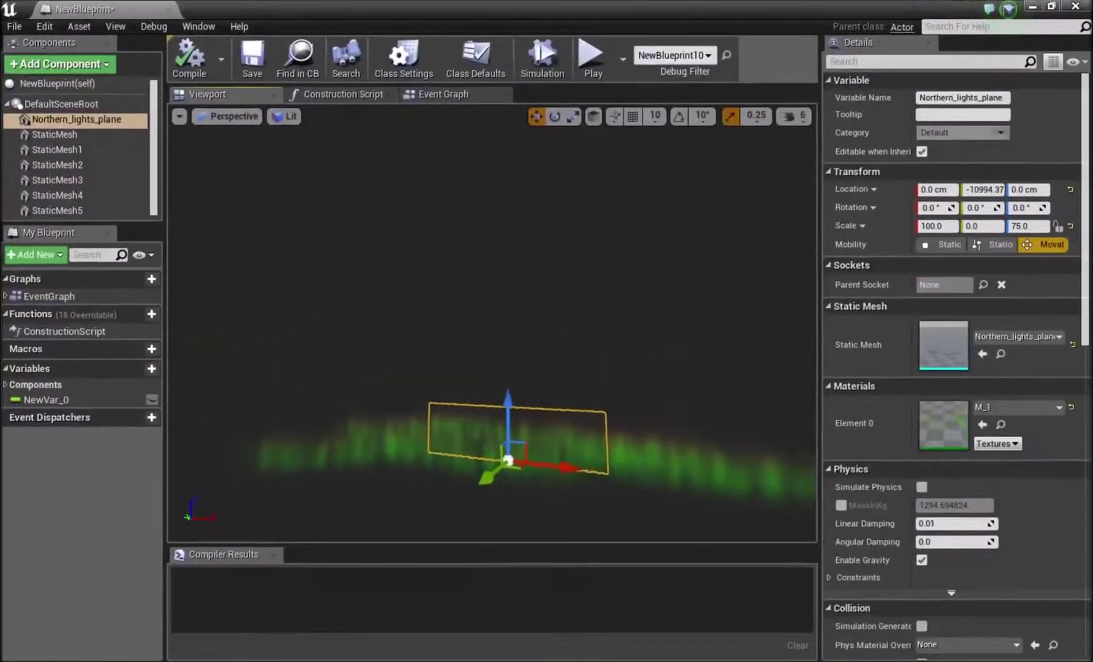
drag(490, 337, 647, 314)
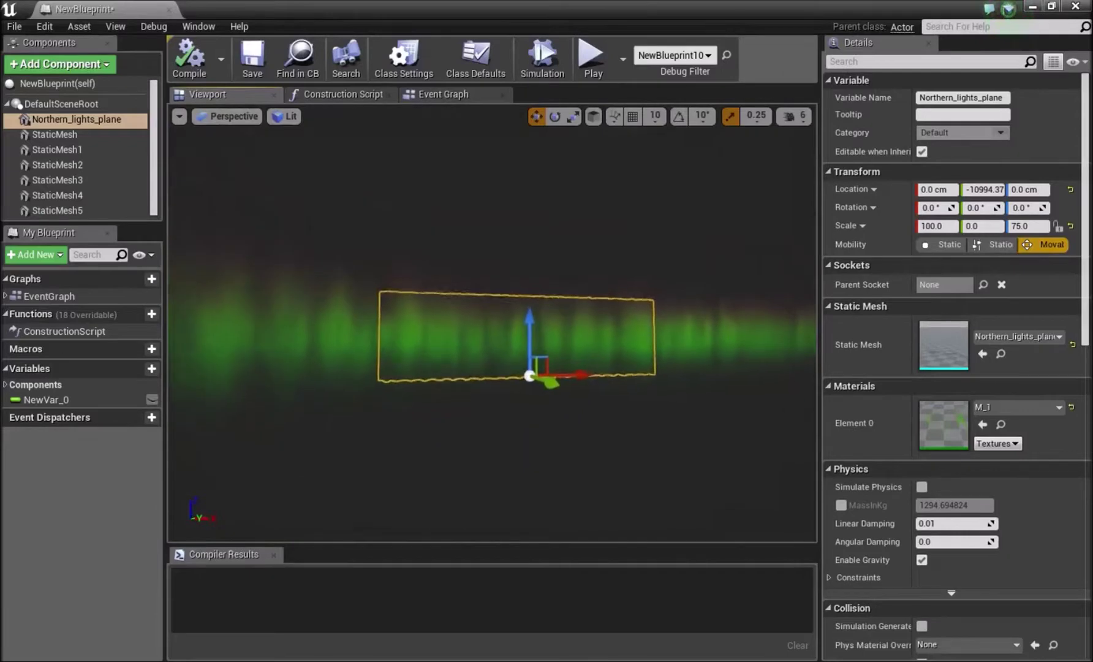
Examine the Create Dynamic Material Instance node in the Construction Script, then locate the start of the Event Graph's node chain
click(352, 95)
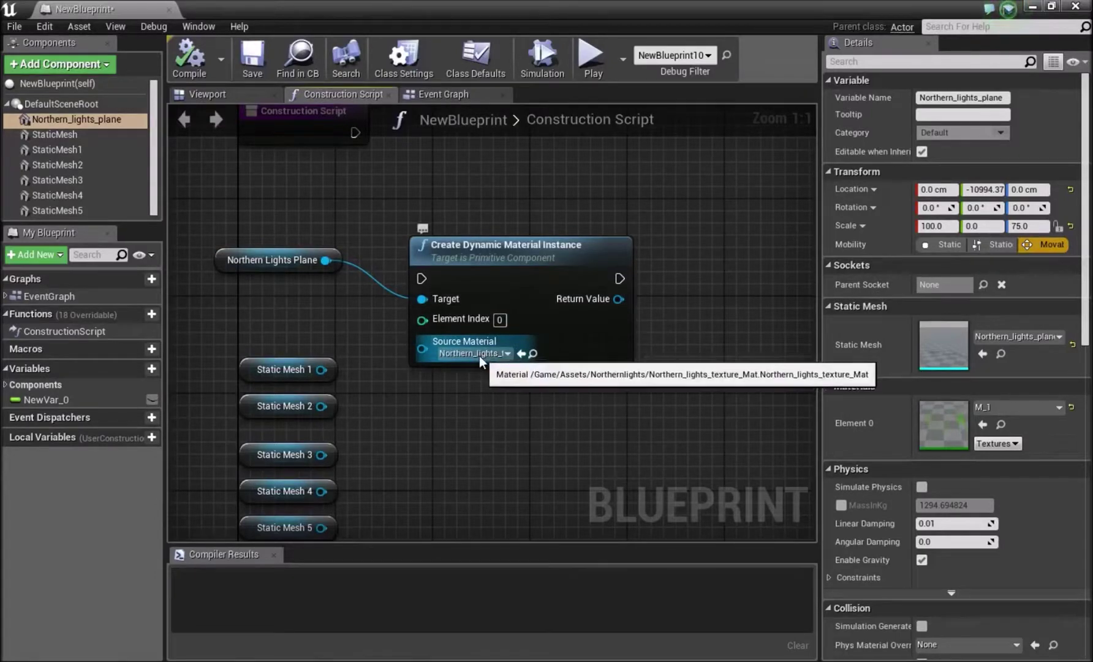
click(473, 93)
scroll(535, 233, up, 4)
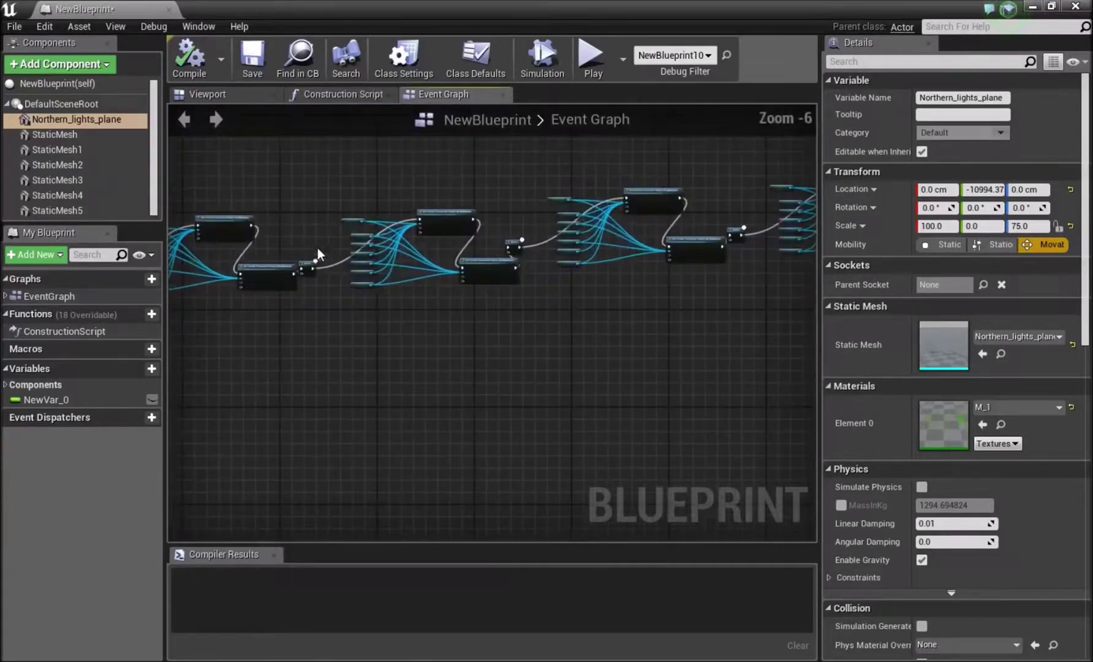
drag(535, 233, 505, 238)
drag(692, 264, 545, 266)
drag(785, 258, 546, 331)
scroll(379, 315, up, 5)
drag(320, 308, 567, 280)
drag(284, 327, 519, 306)
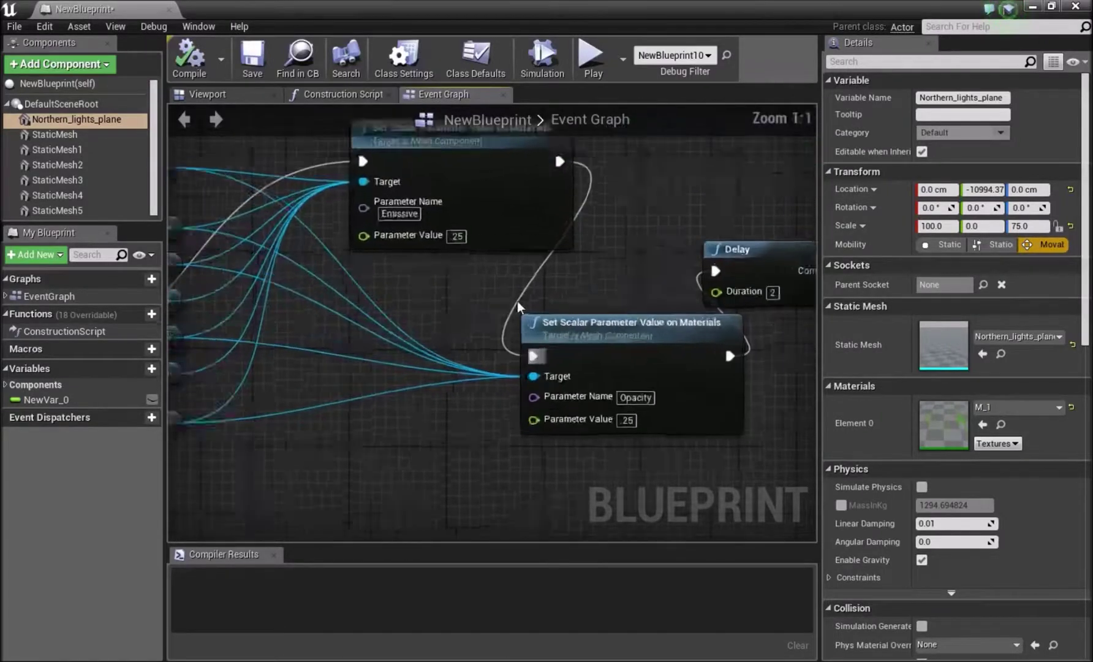
scroll(520, 313, down, 11)
drag(355, 324, 578, 305)
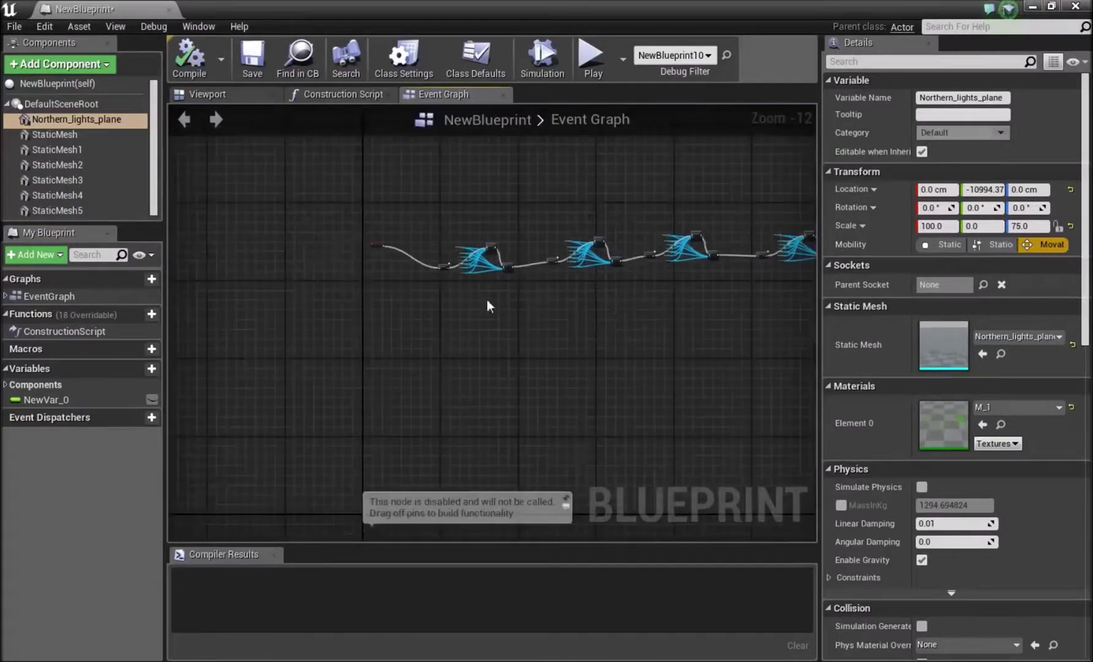
drag(330, 303, 388, 303)
scroll(505, 263, up, 12)
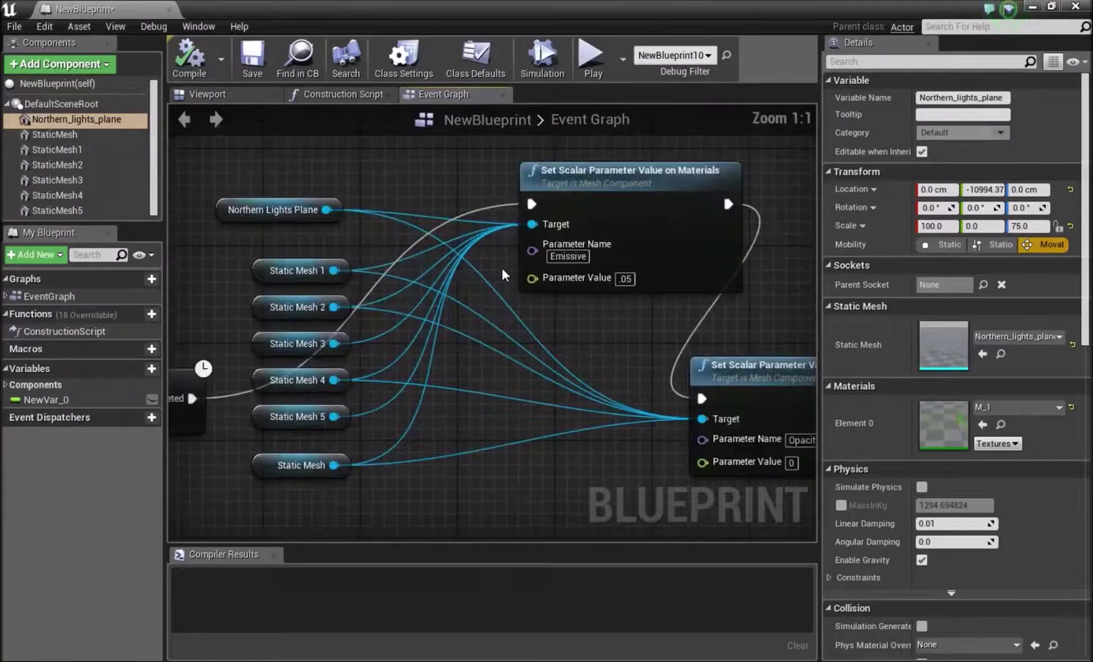
Examine the Delay and Set Scalar Parameter Value nodes for Emissive and Opacity in the first stages of the chain
drag(451, 368, 579, 269)
drag(653, 264, 530, 263)
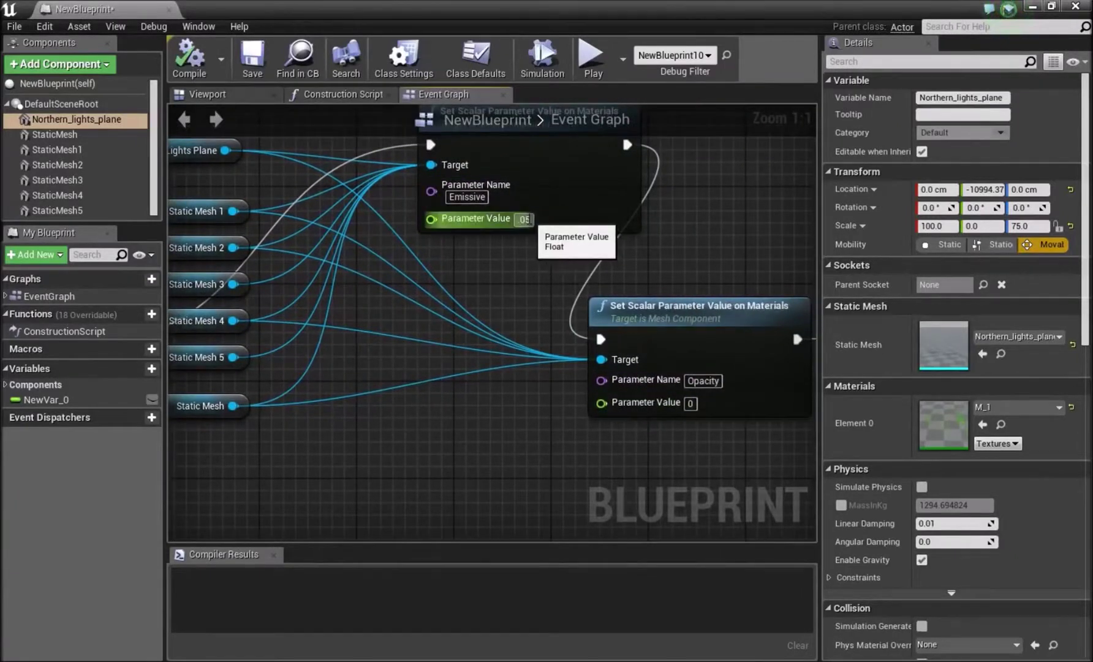
drag(387, 223, 725, 234)
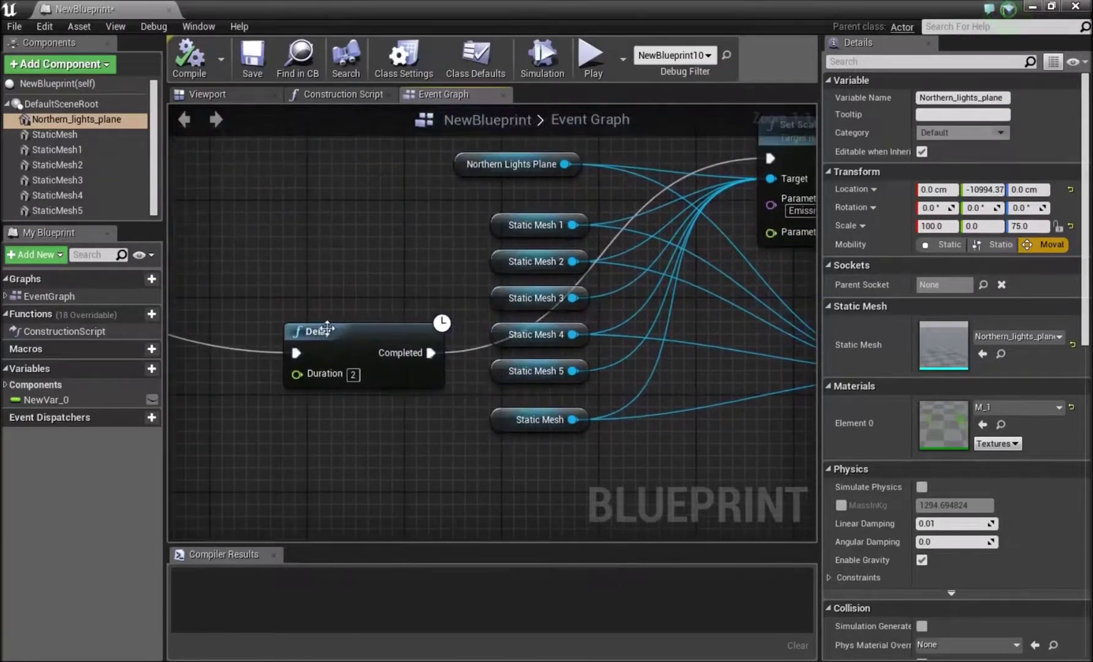
drag(583, 320, 447, 308)
drag(590, 283, 498, 284)
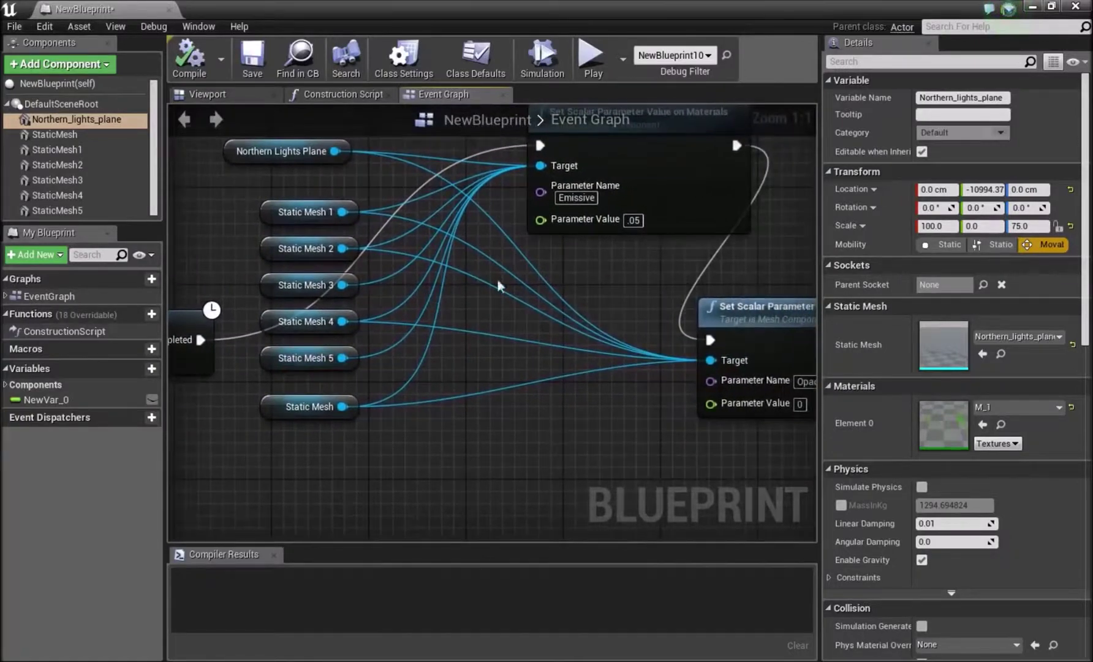
drag(654, 269, 499, 270)
drag(729, 300, 409, 300)
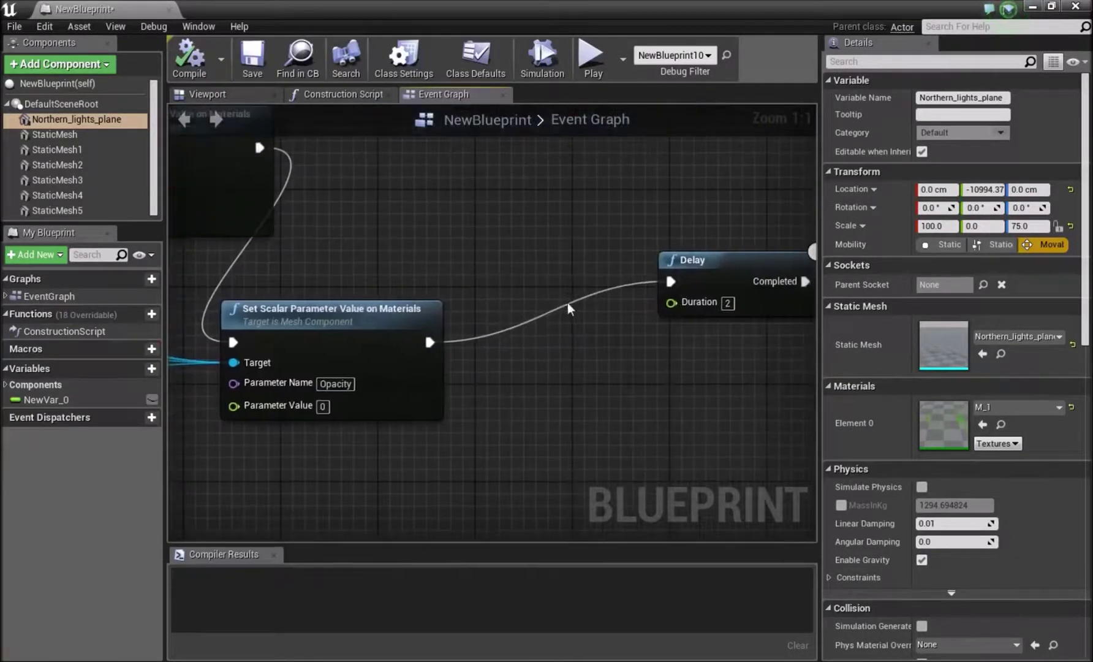
drag(693, 309, 424, 297)
drag(790, 239, 500, 325)
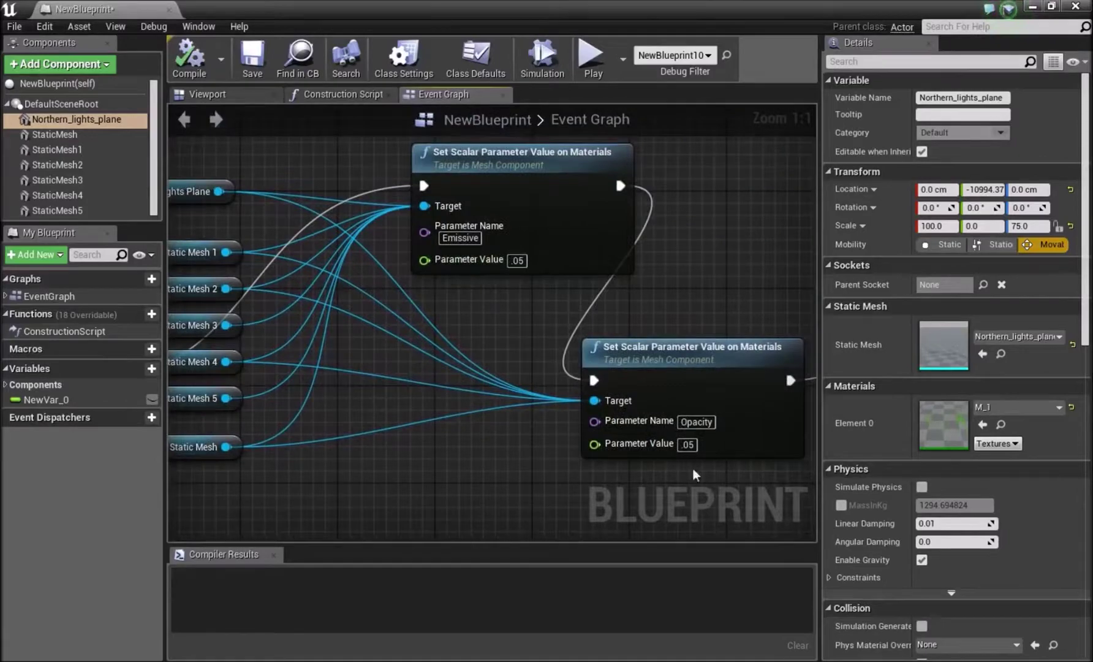
drag(692, 449, 441, 393)
drag(813, 298, 673, 291)
drag(738, 328, 561, 331)
Follow the remaining repeated parameter stages along the Event Graph chain and inspect the last nodes up close
scroll(665, 310, down, 6)
drag(759, 345, 478, 347)
drag(729, 307, 514, 297)
scroll(766, 294, up, 5)
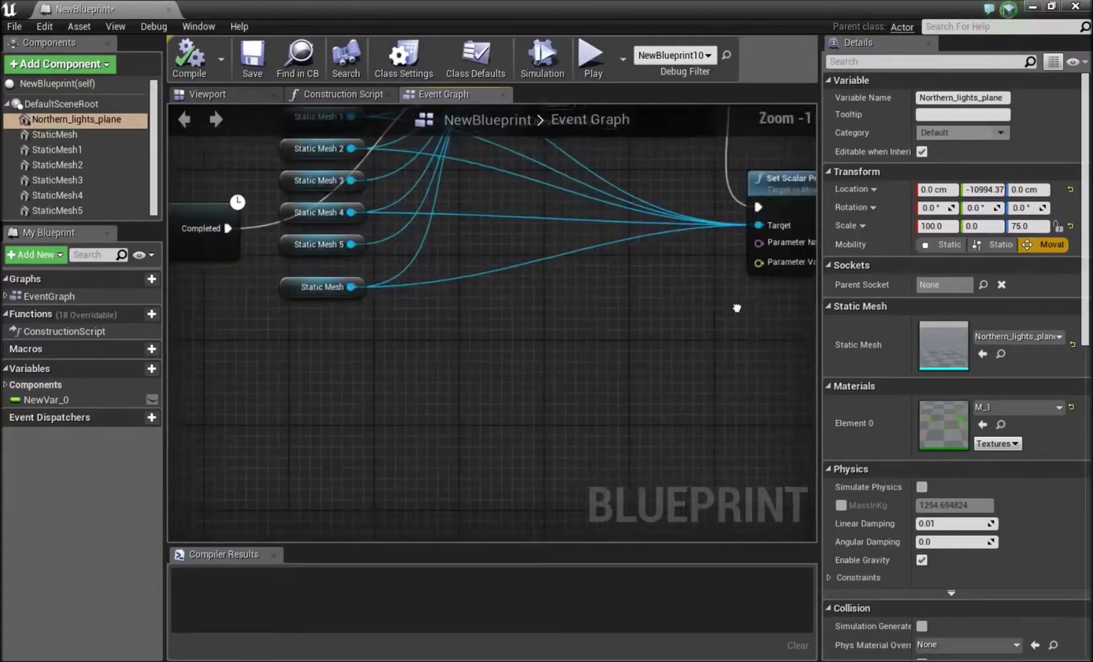
drag(766, 294, 626, 331)
scroll(714, 339, down, 11)
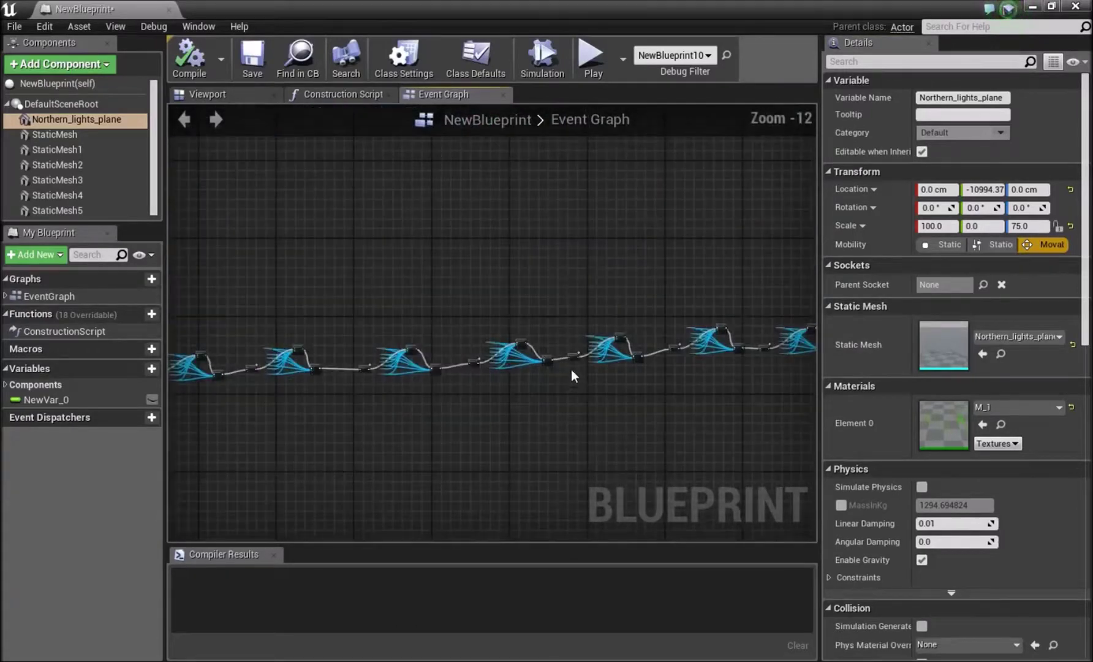
drag(777, 369, 529, 344)
drag(777, 360, 615, 345)
drag(760, 334, 543, 311)
drag(636, 316, 490, 329)
drag(749, 318, 572, 345)
drag(777, 315, 608, 341)
scroll(629, 215, up, 13)
drag(427, 361, 632, 322)
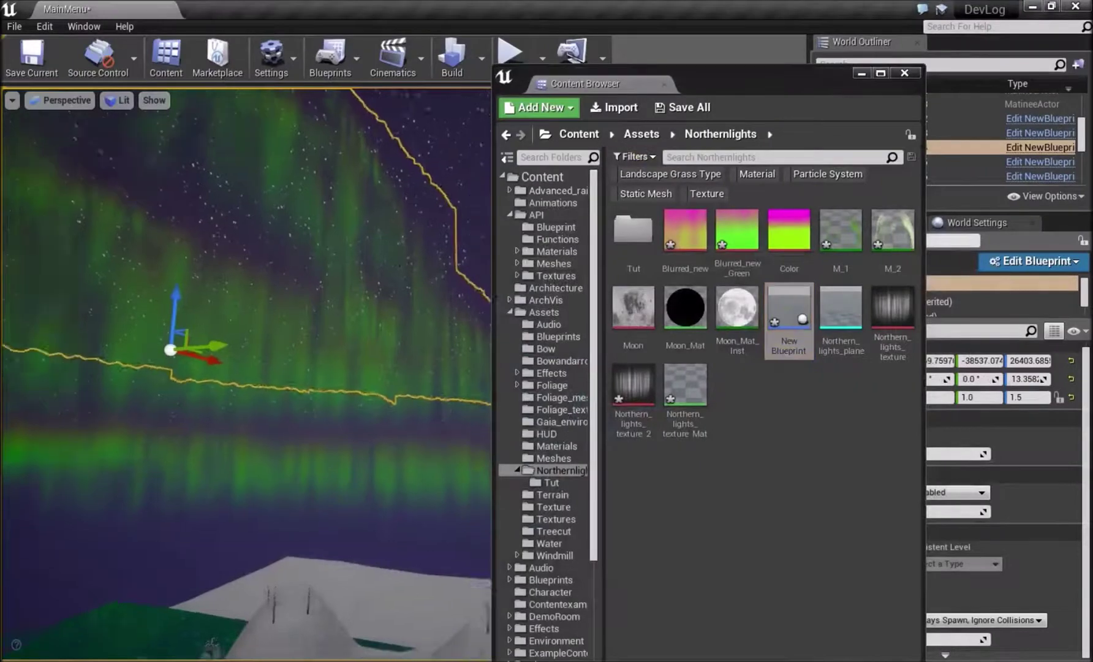
Back in the level, rotate the aurora actor higher in the sky to about 70.5° around its vertical axis and deselect it
drag(245, 368, 300, 393)
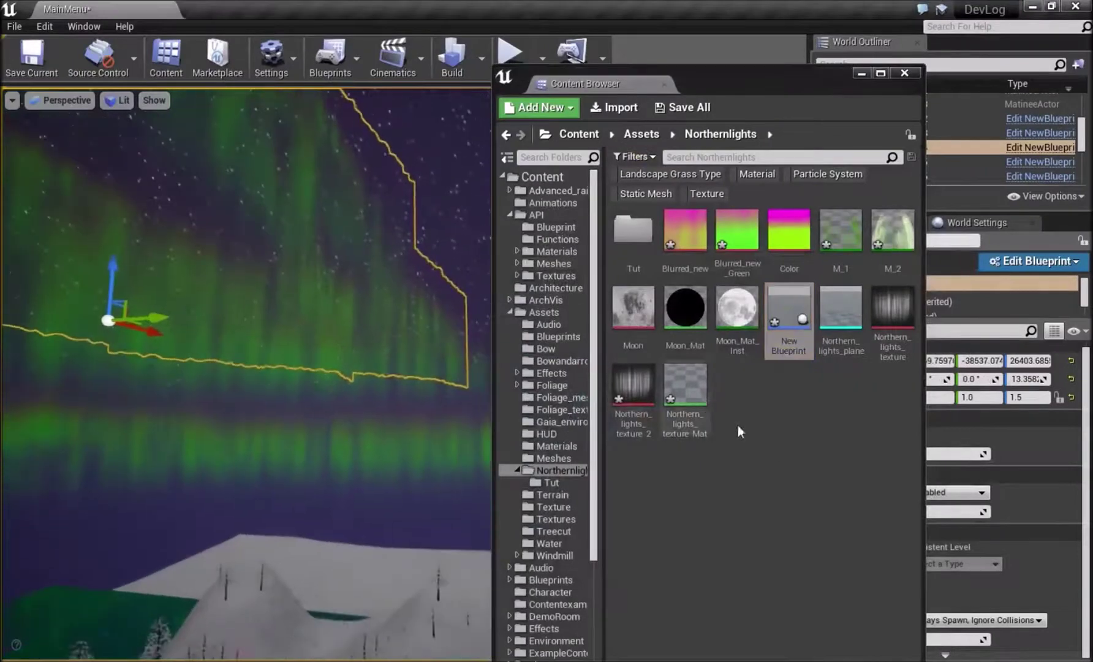
drag(224, 331, 141, 273)
drag(345, 432, 306, 397)
drag(307, 397, 361, 411)
drag(136, 391, 142, 392)
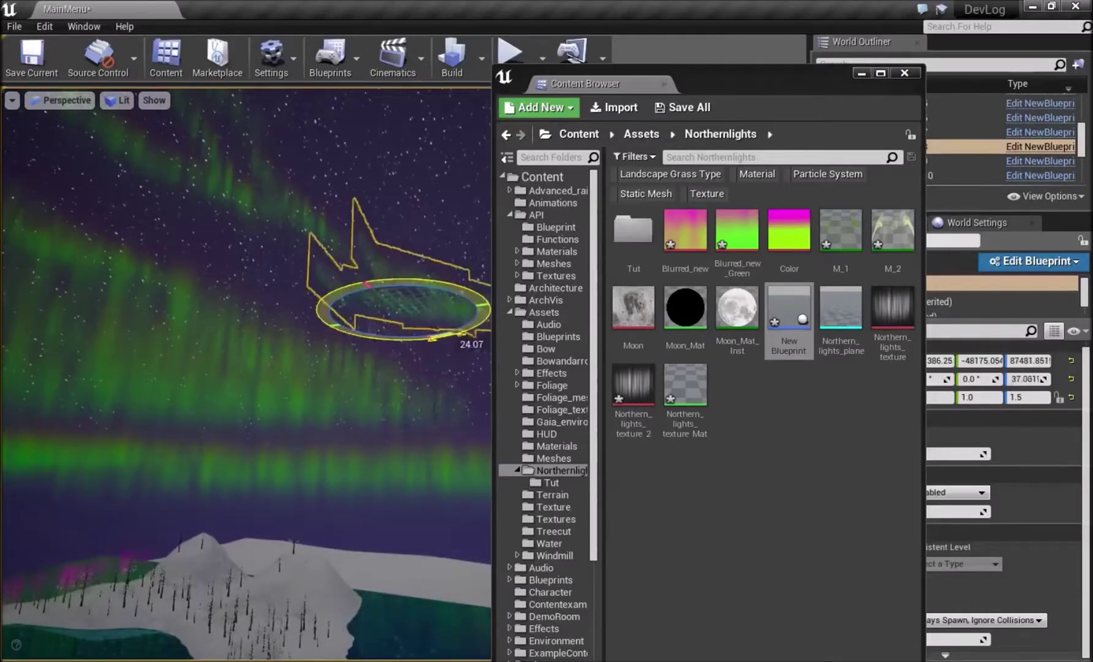
key(Escape)
Check the rotated aurora actor's placement among the other bands from several viewpoints and clear the selection
mouse_move(385, 283)
mouse_down()
mouse_move(463, 263)
mouse_move(331, 277)
mouse_move(377, 294)
mouse_up()
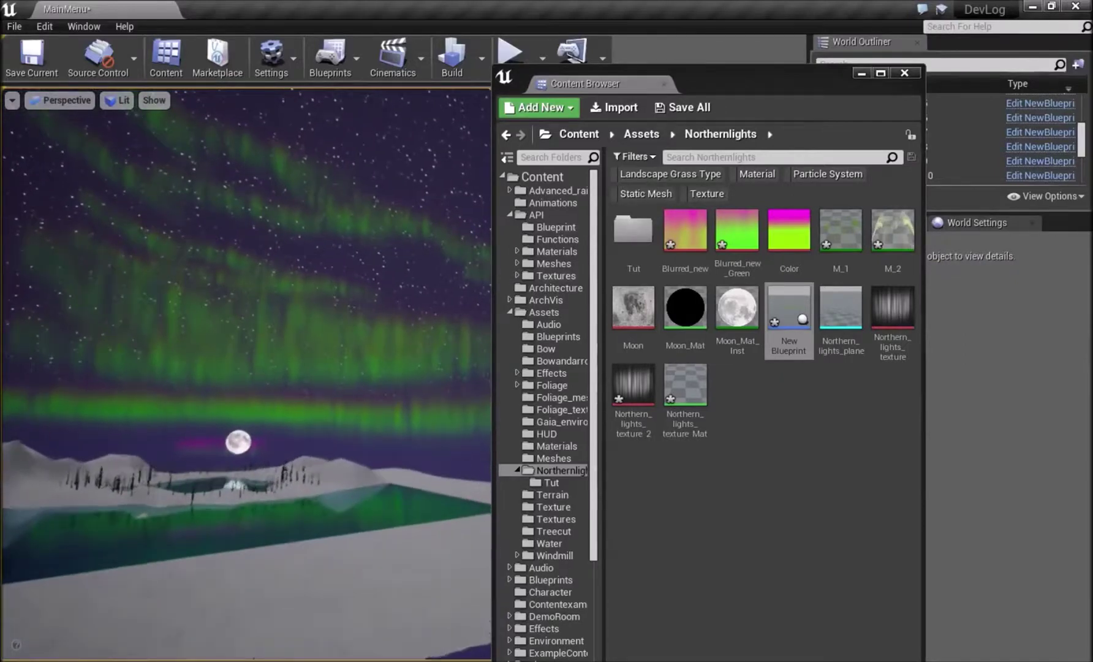
mouse_move(377, 295)
mouse_down()
mouse_move(439, 273)
mouse_move(366, 281)
mouse_up()
click(434, 263)
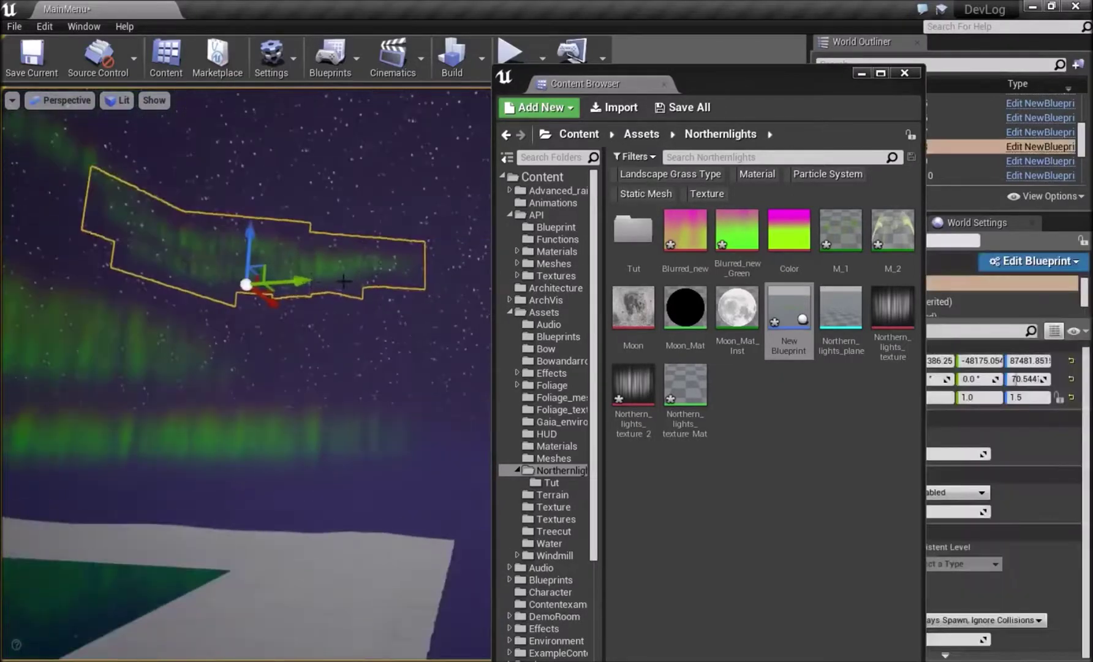
drag(245, 285, 235, 248)
key(Escape)
click(345, 255)
key(Escape)
scroll(349, 268, down, 10)
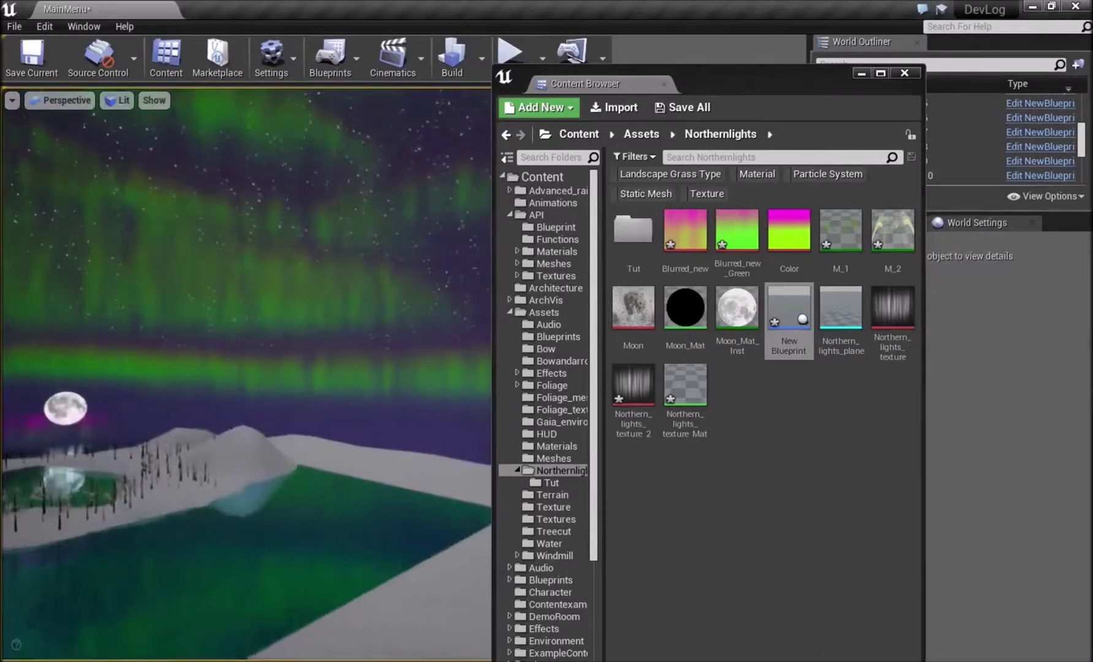
scroll(245, 367, up, 10)
drag(245, 367, 196, 306)
key(s)
Switch to Blender, deselect the wavy plane and examine its texture mapping from several angles
drag(294, 472, 413, 477)
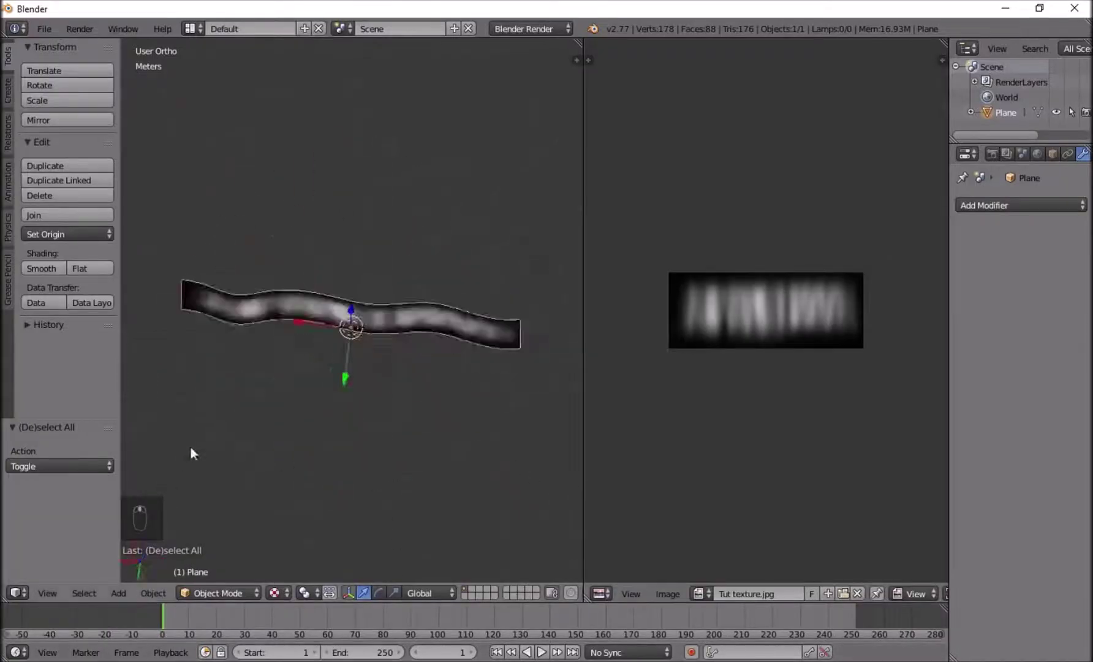
key(a)
drag(266, 332, 158, 361)
drag(334, 336, 391, 384)
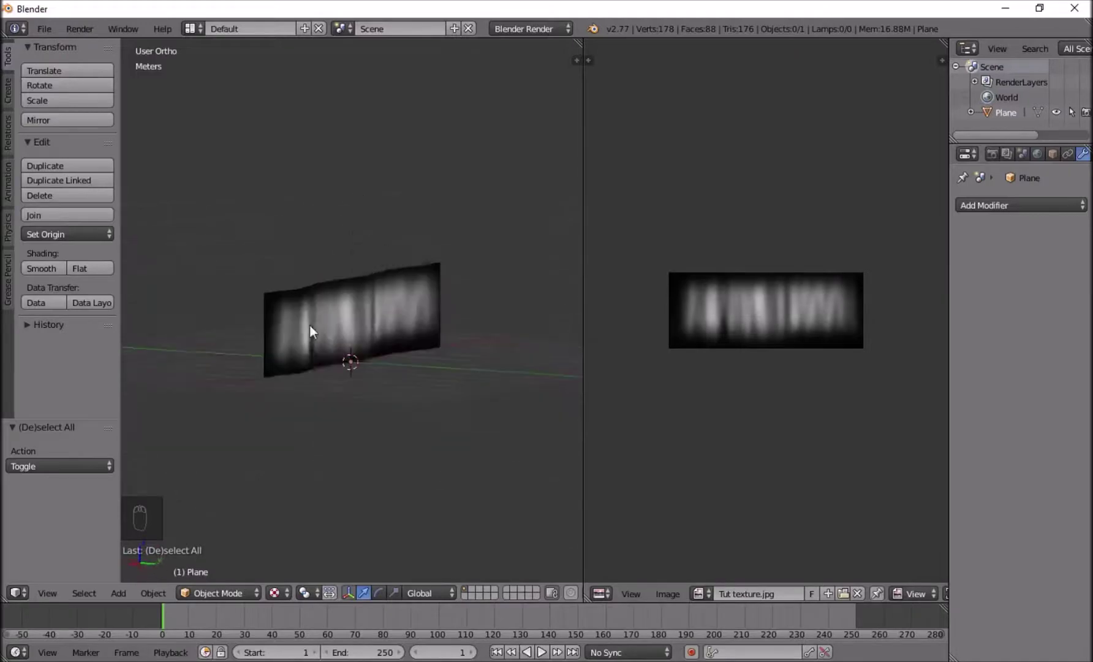
Return to Unreal Engine and examine the finished aurora above the moon, hills and lake
click(1005, 10)
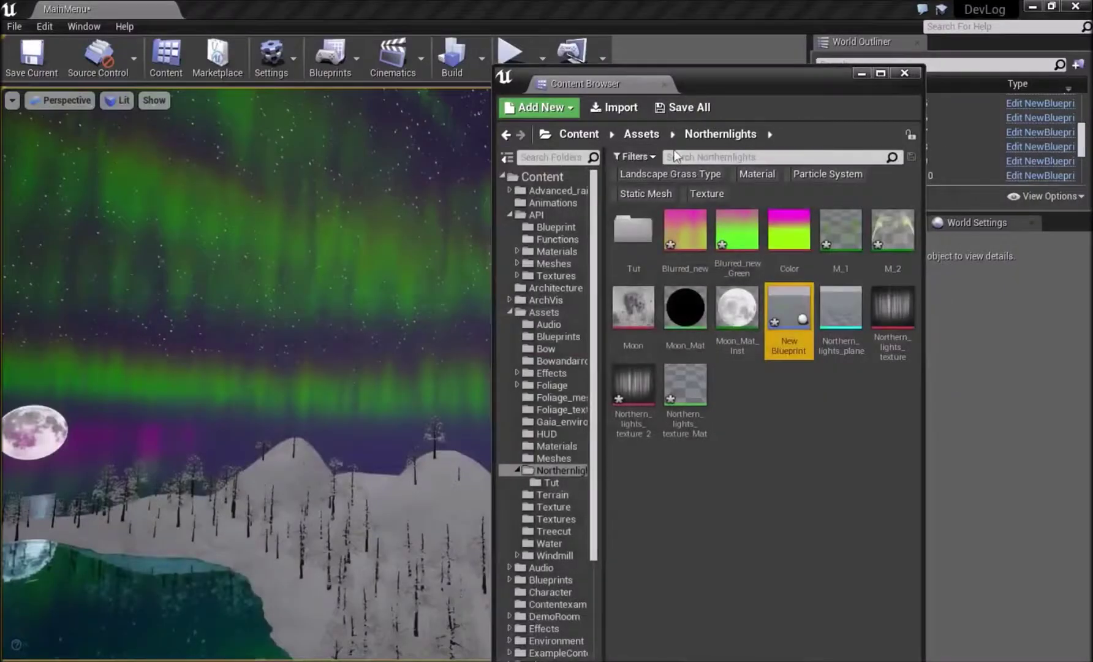
drag(246, 374, 251, 321)
key(s)
key(d)
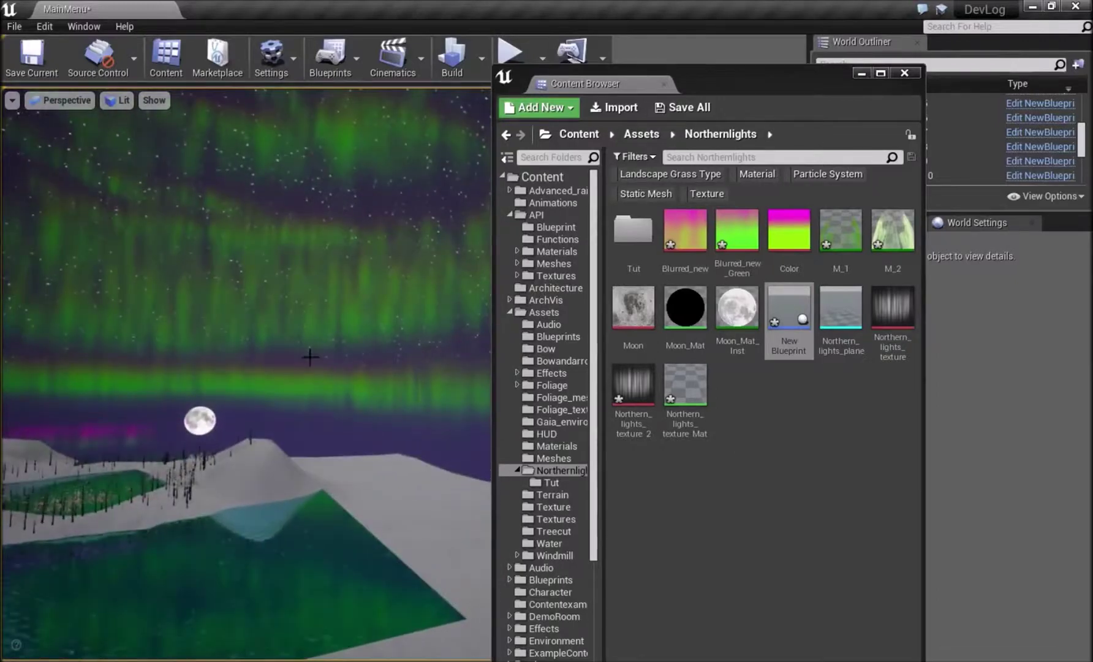